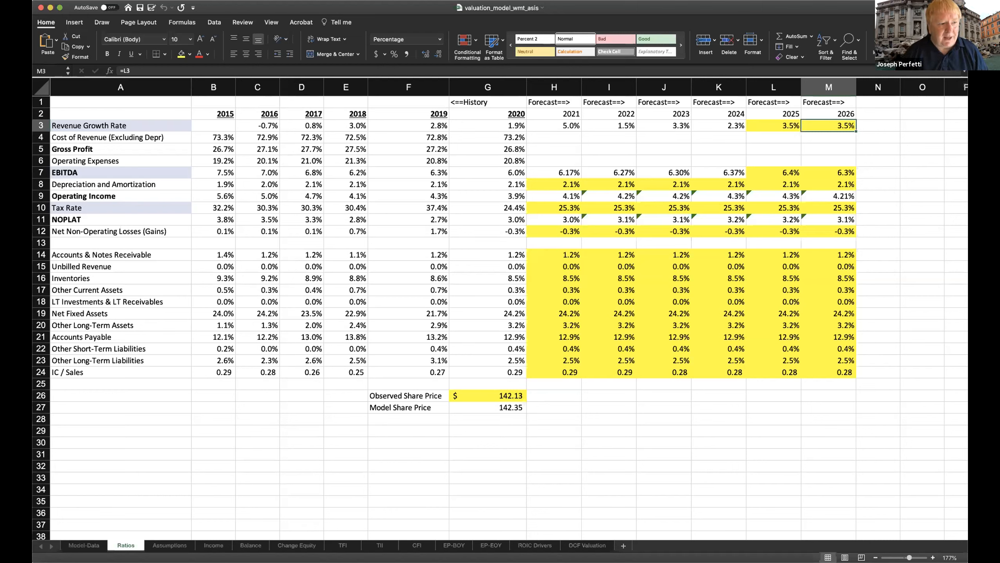
pyautogui.press('super+Tab')
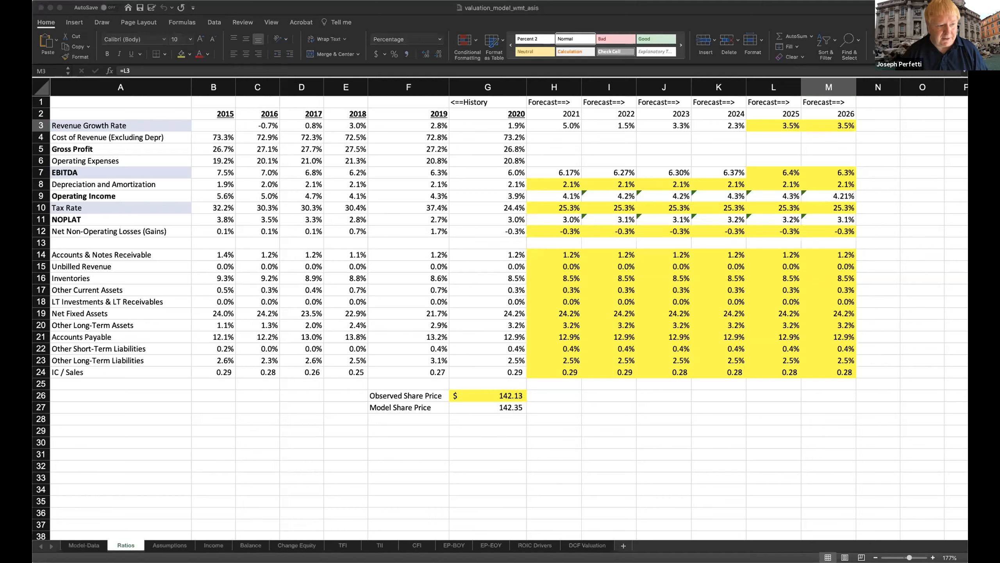
pyautogui.press('super+Tab')
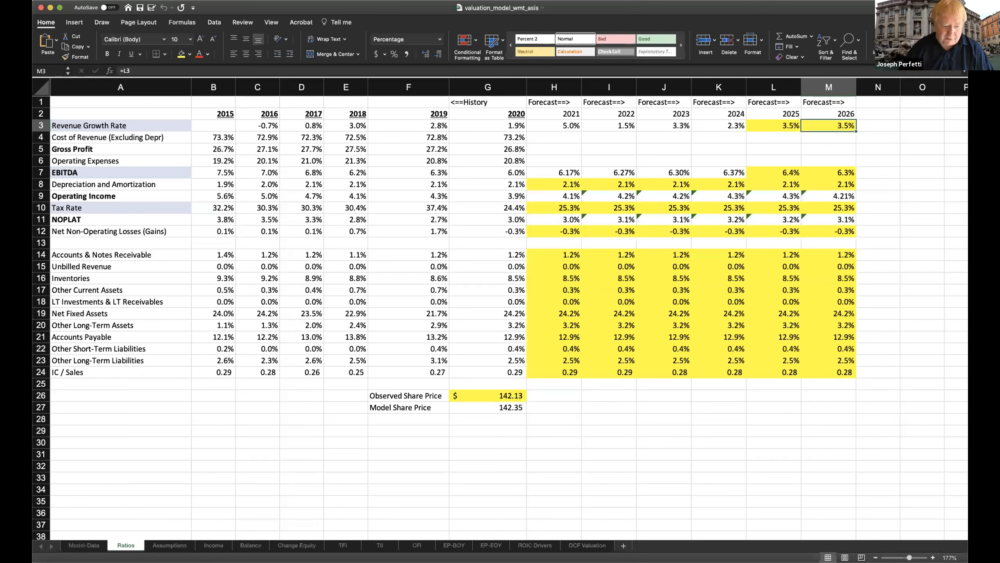
# - Review the Last Reported Year, Operating Cash % of Revenue and WACC inputs on the Assumptions sheet
pyautogui.click(155, 546)
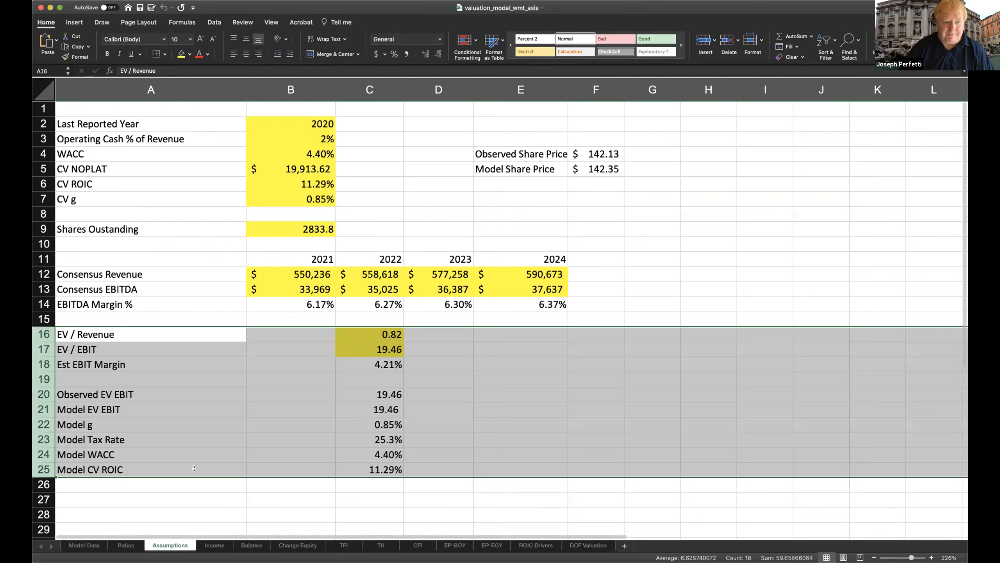
pyautogui.click(332, 373)
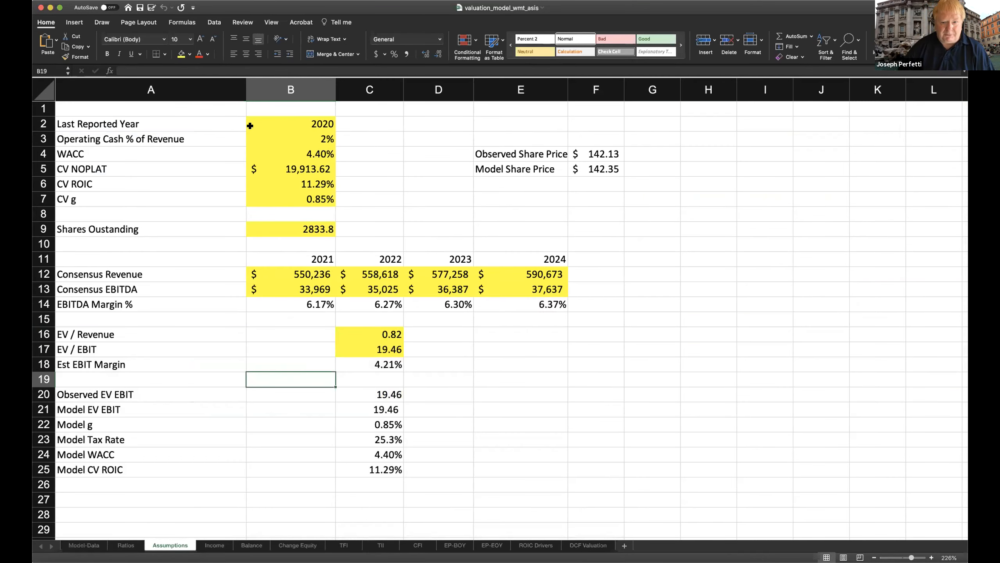
pyautogui.click(304, 125)
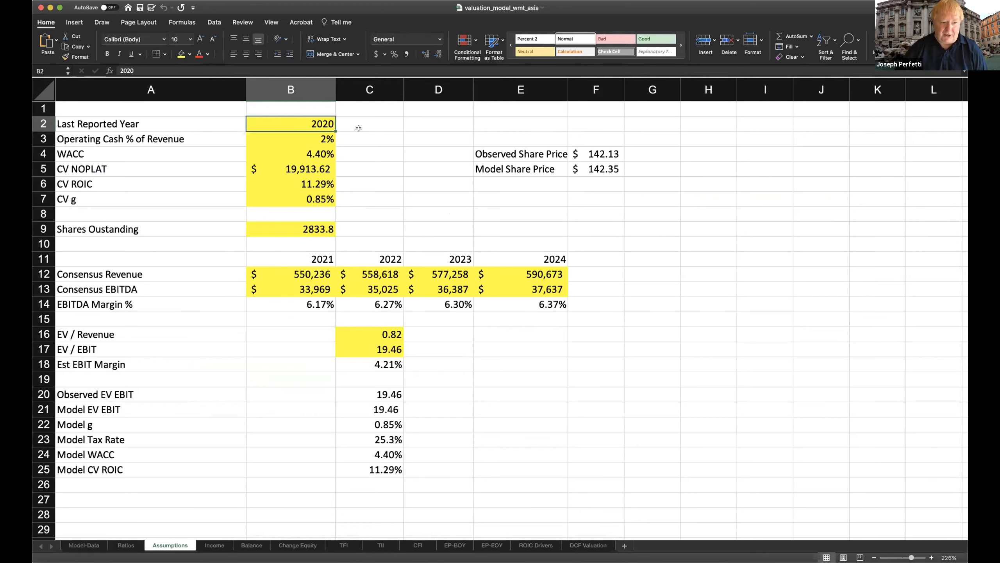
pyautogui.click(321, 140)
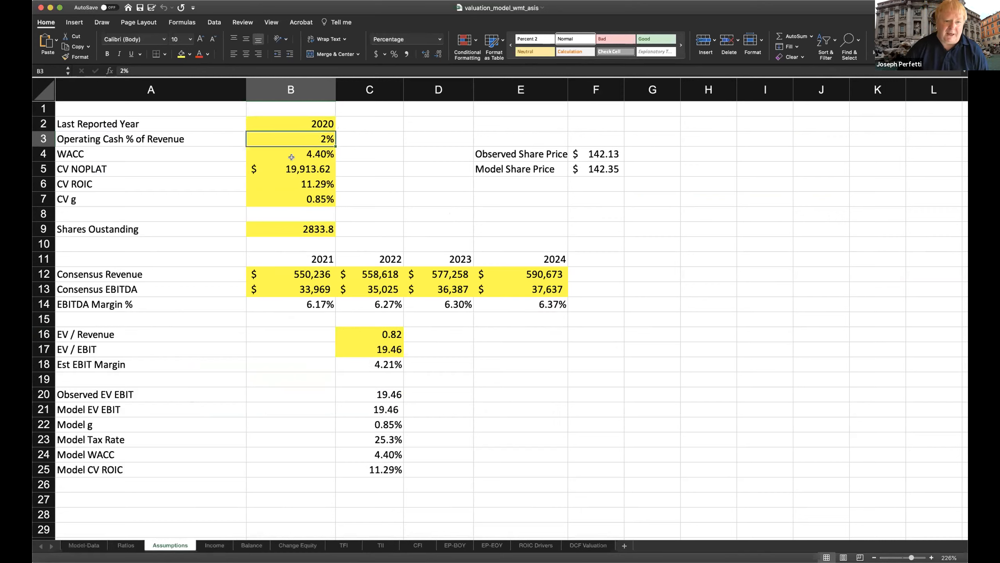
pyautogui.click(280, 152)
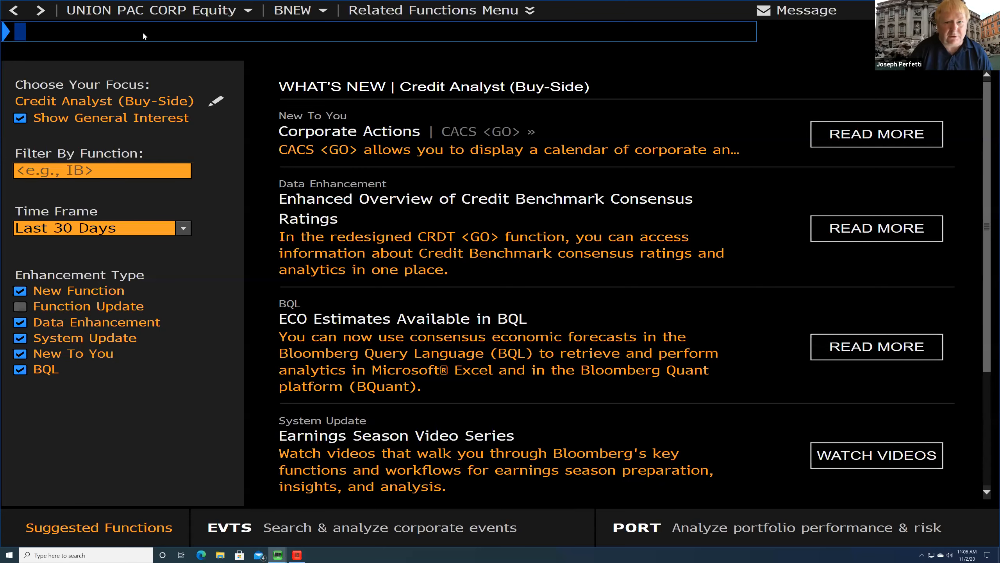
# - Switch to the Bloomberg Terminal, load WMT US Equity and run the WACC function for it
pyautogui.write('W')
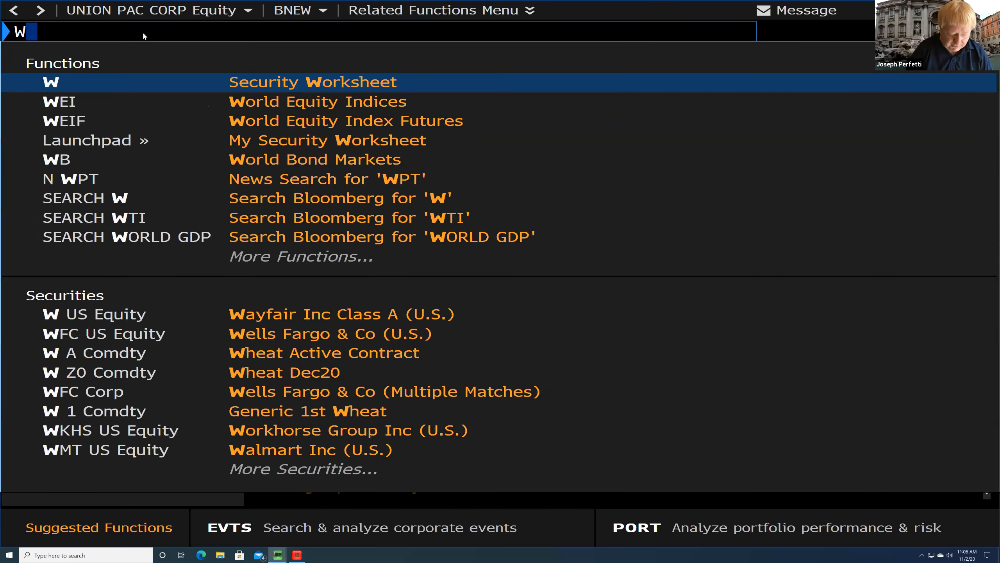
pyautogui.write('MT')
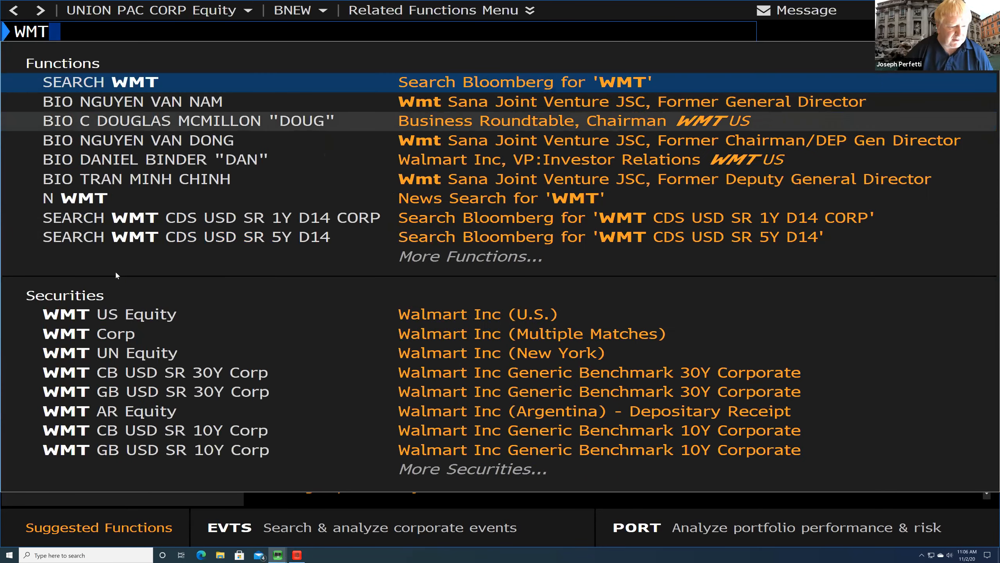
pyautogui.click(112, 314)
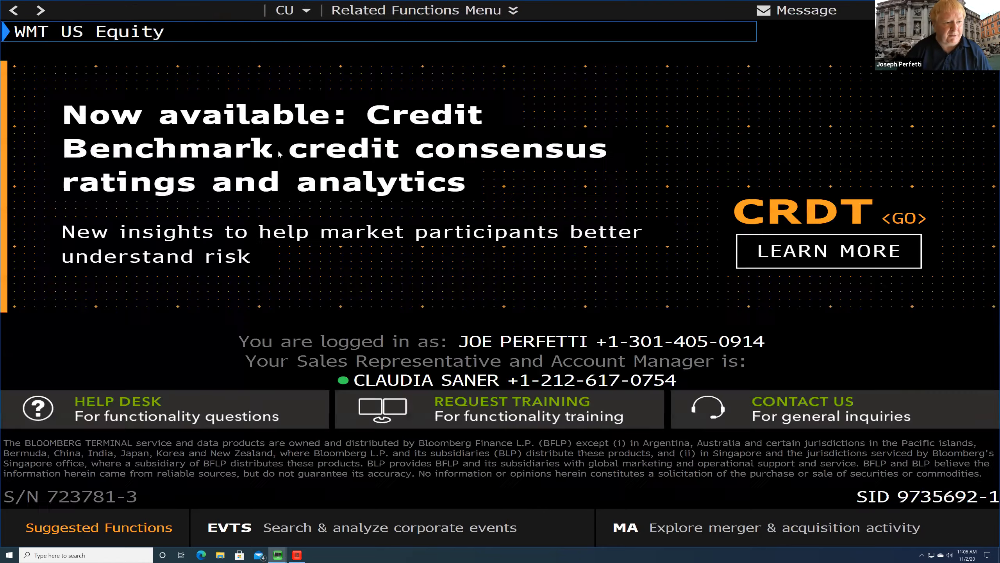
pyautogui.write('WACC')
pyautogui.press('Return')
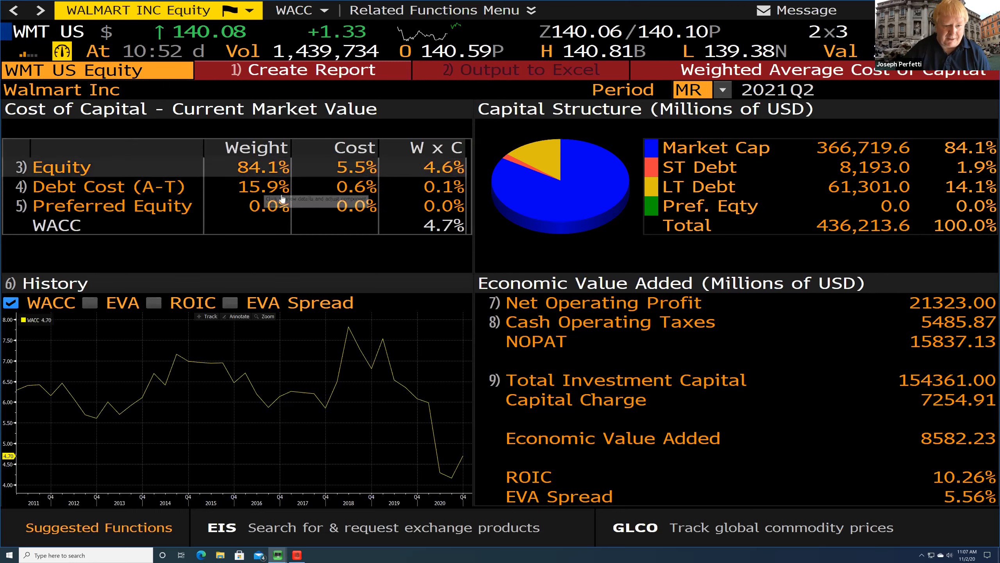
# - Examine the components of Walmart's cost of equity, including the Country Premium, and close the inputs window
pyautogui.click(240, 167)
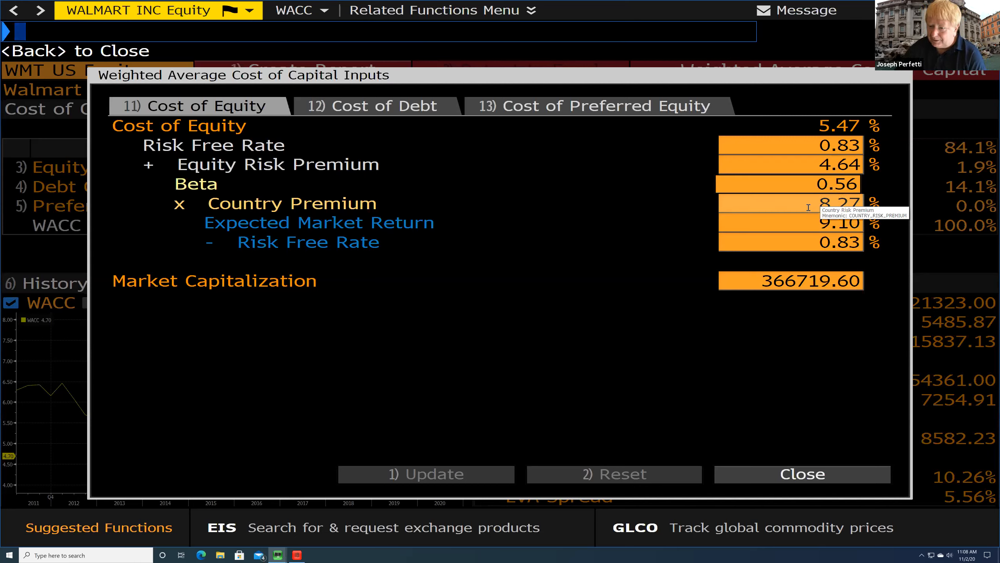
pyautogui.click(826, 205)
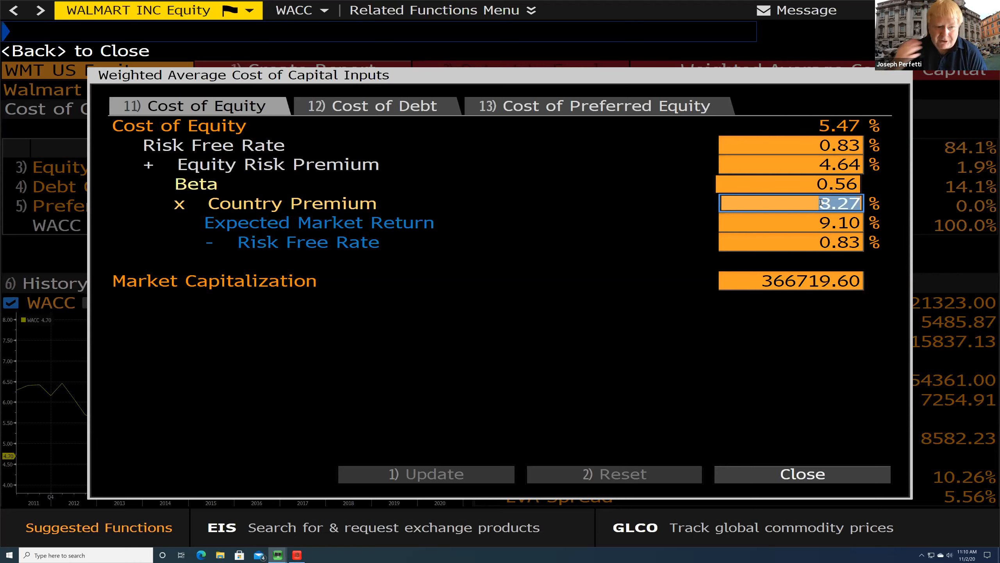
pyautogui.click(778, 480)
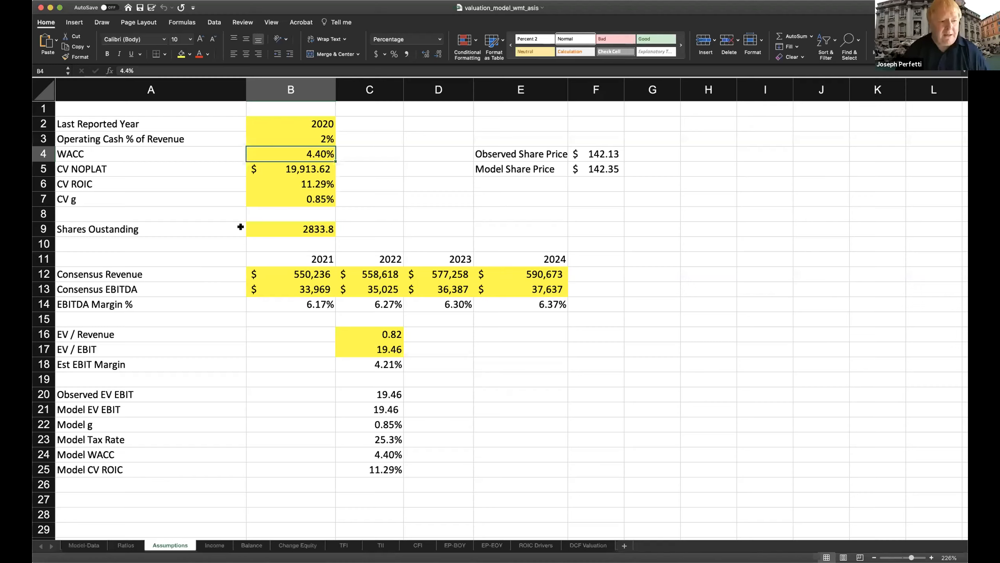
# - Back in Excel, review shares outstanding, consensus revenue and EBITDA, the EV multiples and the Est EBIT Margin formula on the Assumptions sheet
pyautogui.click(307, 224)
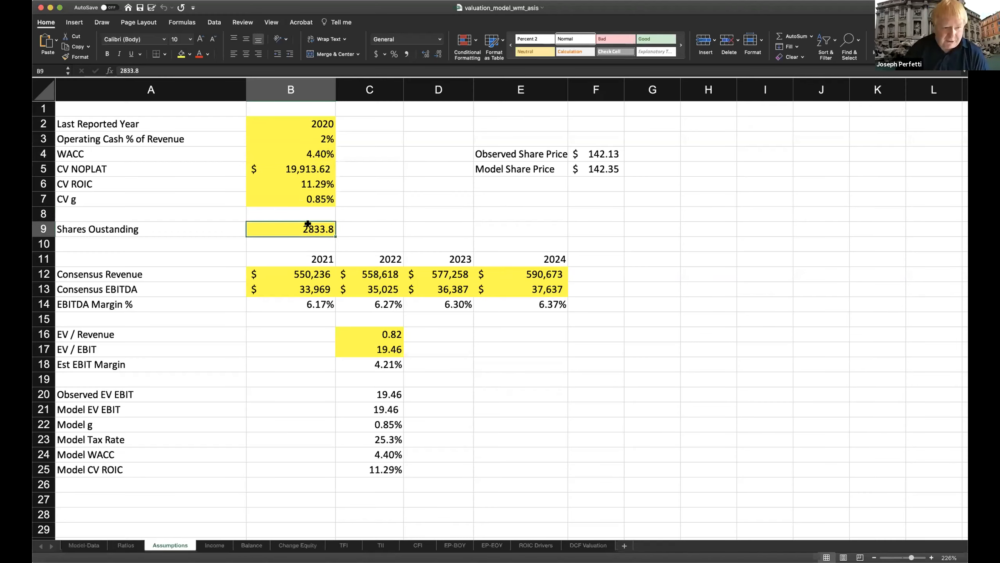
pyautogui.moveTo(298, 273); pyautogui.dragTo(524, 285)
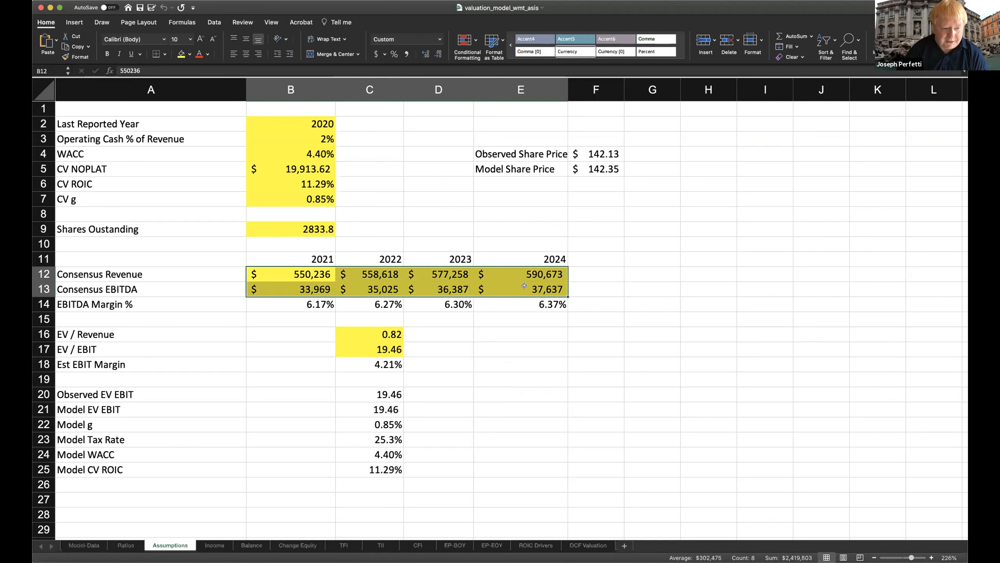
pyautogui.moveTo(379, 334); pyautogui.dragTo(379, 348)
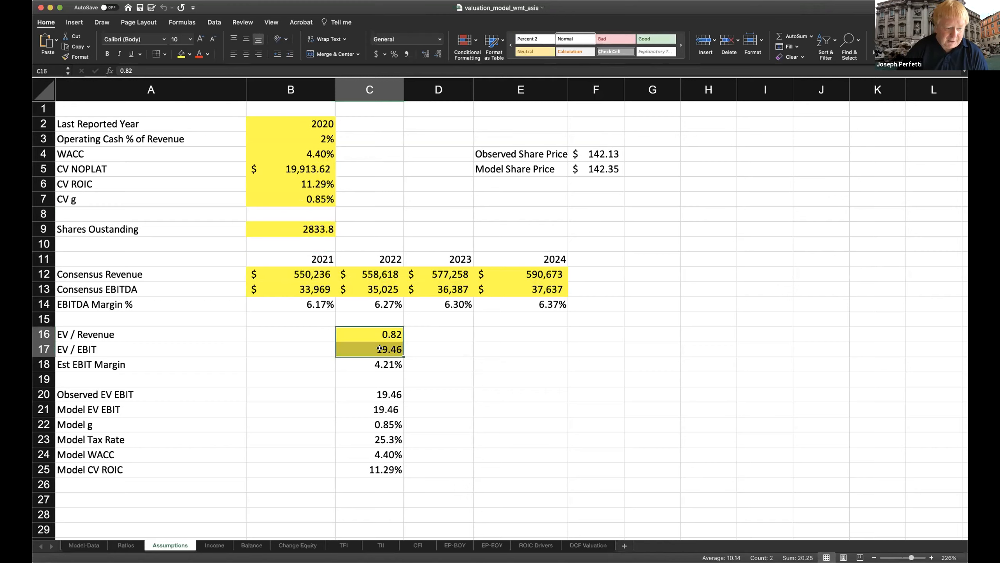
pyautogui.click(373, 368)
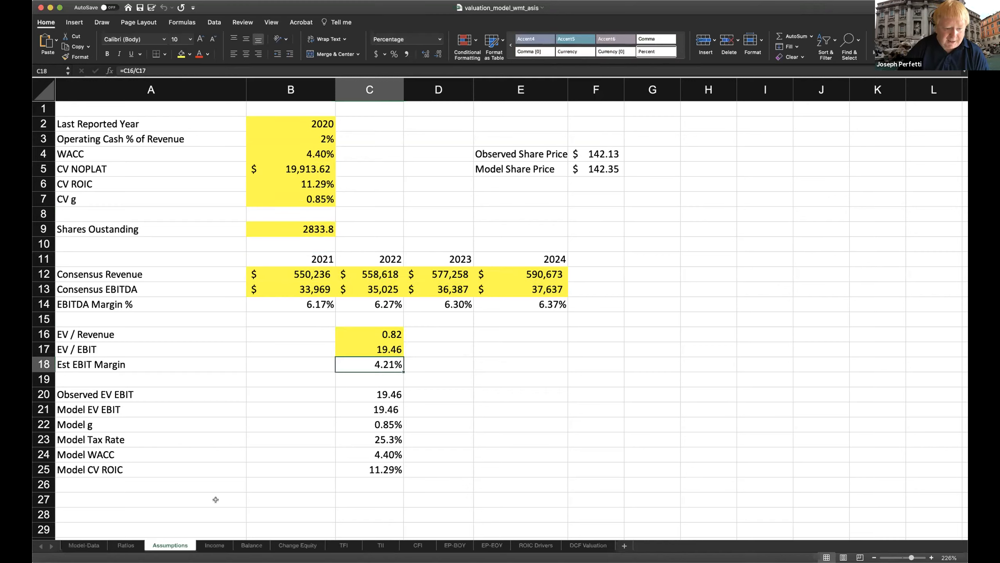
# - Examine the growth, EBITDA and tax rate forecasts on the Ratios sheet, comparing 2026 operating income with the Est EBIT Margin on Assumptions
pyautogui.click(127, 547)
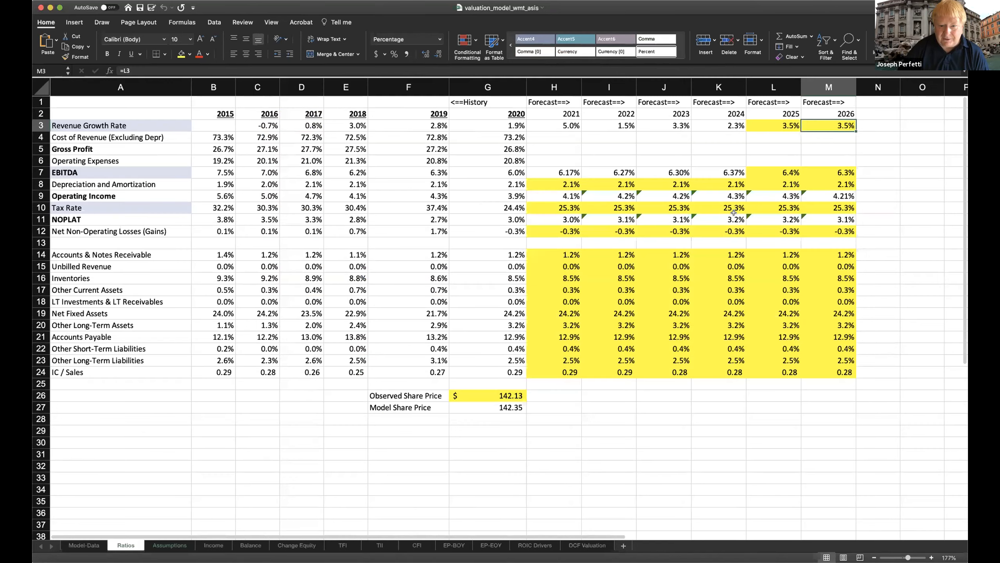
pyautogui.moveTo(696, 145); pyautogui.dragTo(715, 169)
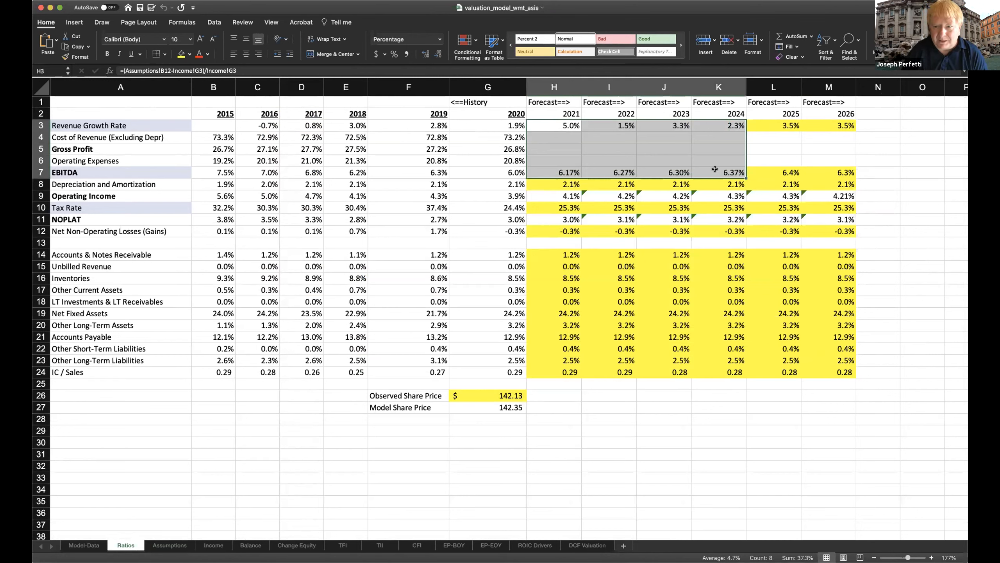
pyautogui.click(842, 192)
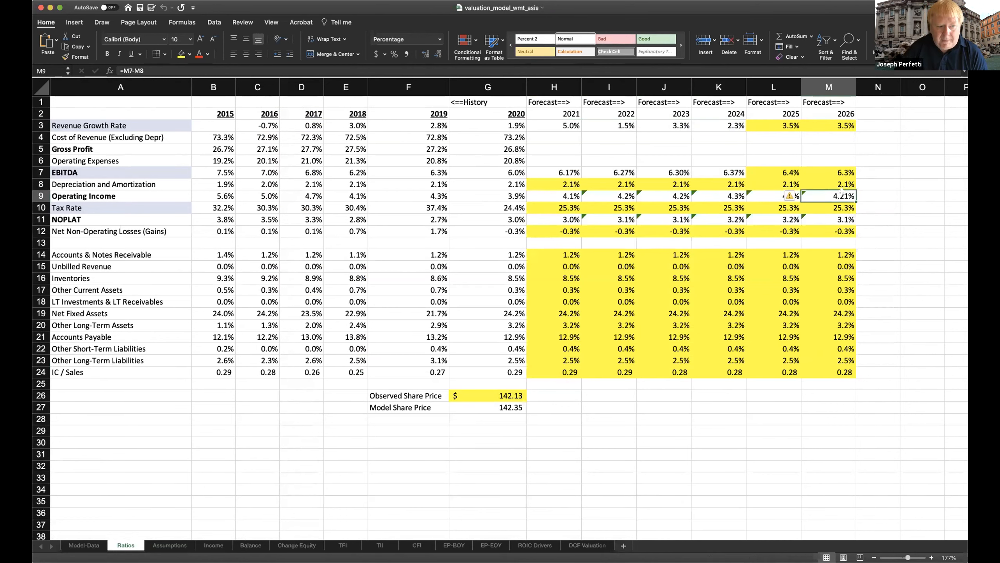
pyautogui.click(158, 545)
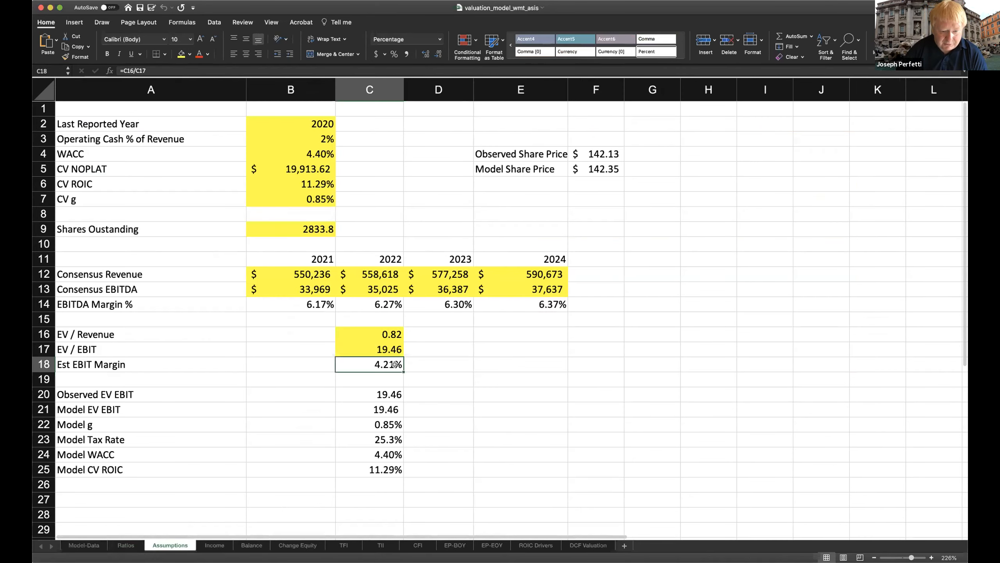
pyautogui.click(126, 545)
pyautogui.click(842, 172)
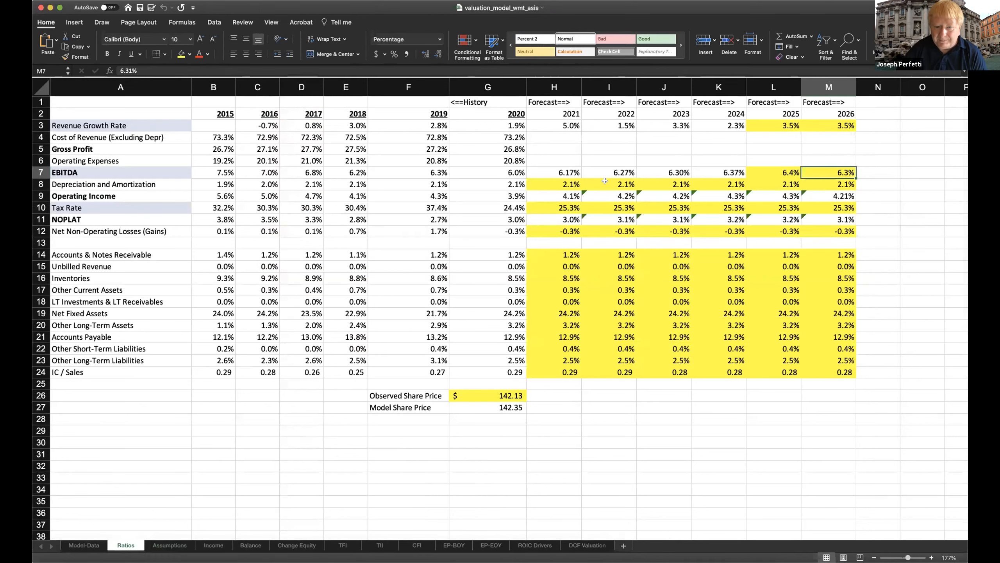
pyautogui.click(40, 207)
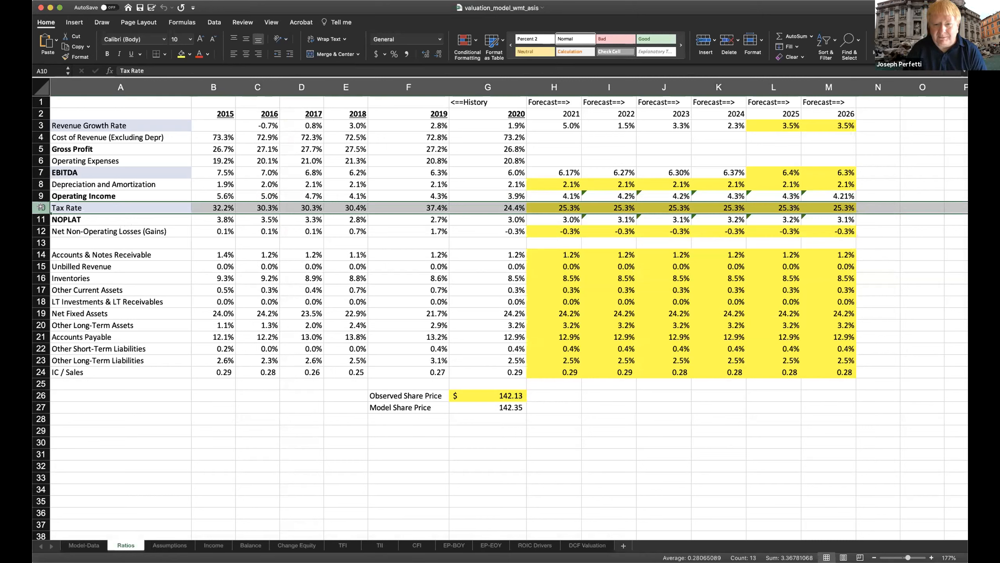
pyautogui.click(576, 208)
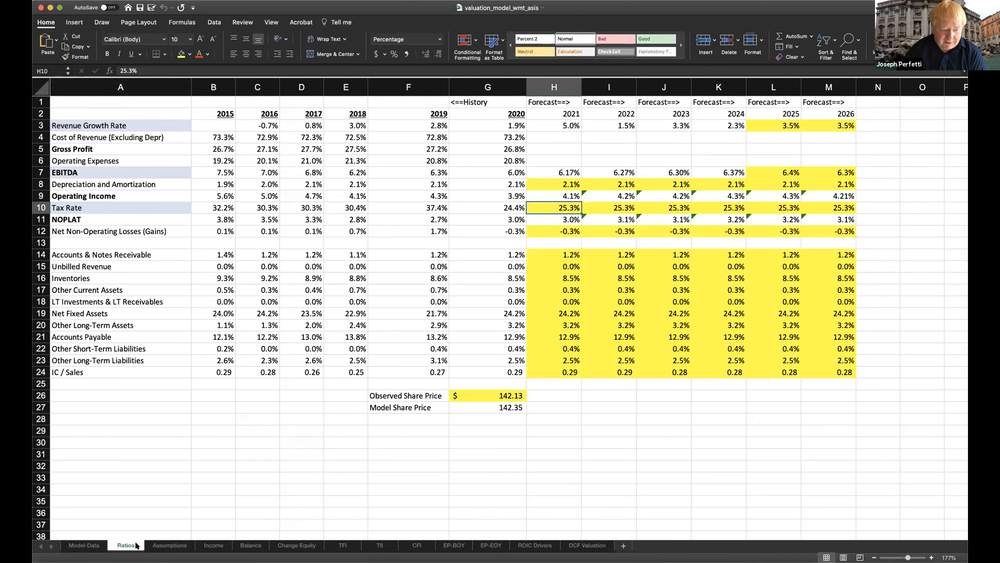
# - Review the observed and model EV EBIT block in C20:C25 of the Assumptions sheet against the continuing value growth input
pyautogui.click(157, 546)
pyautogui.moveTo(368, 394); pyautogui.dragTo(370, 469)
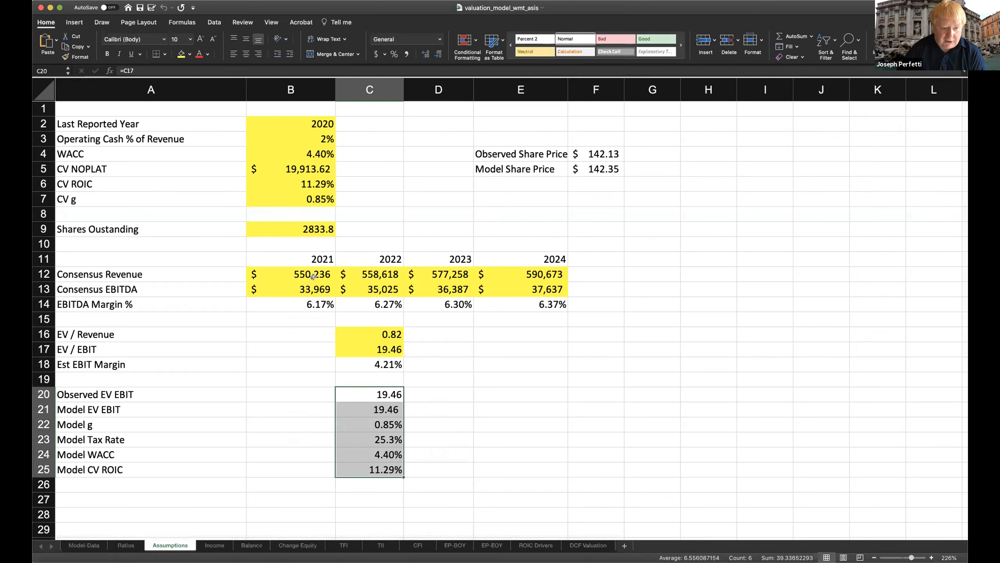
pyautogui.click(295, 194)
pyautogui.moveTo(386, 394); pyautogui.dragTo(386, 472)
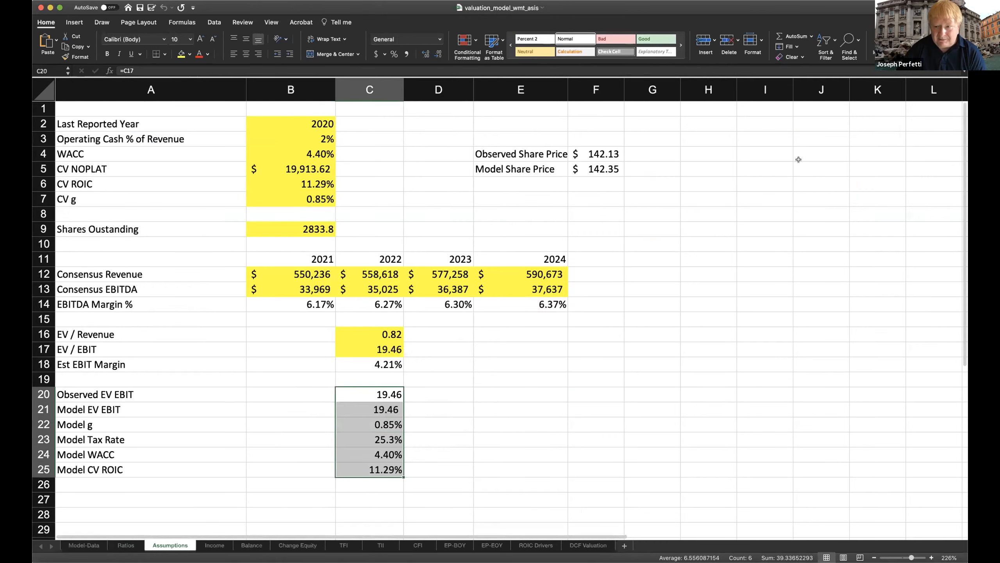
# - Review the 2025–2026 revenue growth rates and the 2021–2026 balance sheet ratios in H14:M24 of the Ratios sheet
pyautogui.click(124, 544)
pyautogui.moveTo(784, 125); pyautogui.dragTo(823, 125)
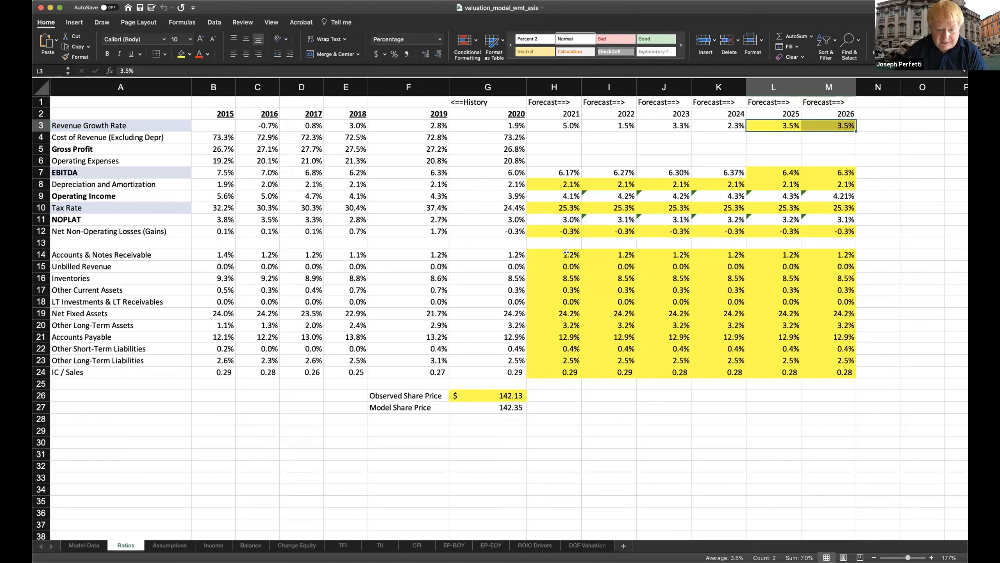
pyautogui.moveTo(567, 254); pyautogui.dragTo(824, 368)
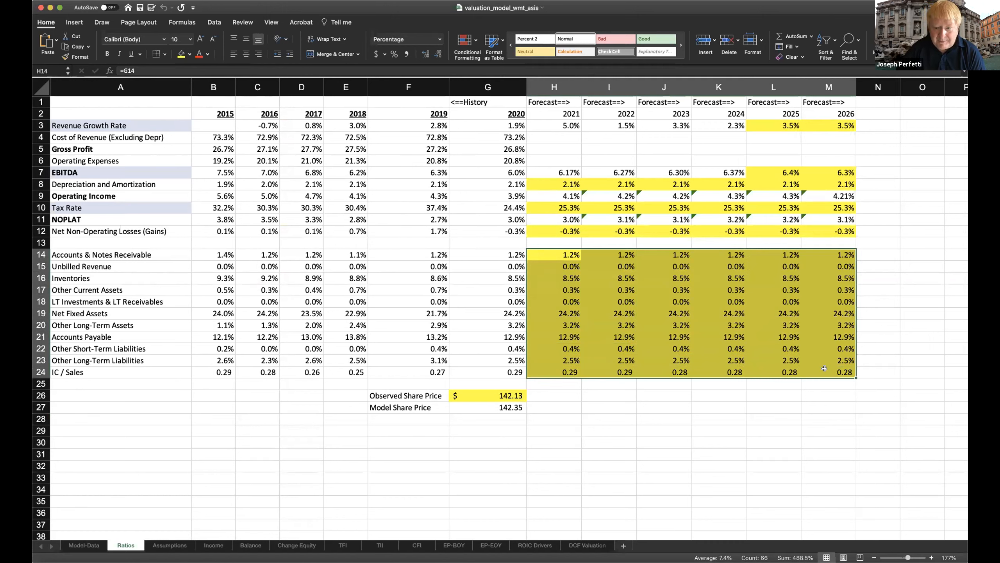
pyautogui.click(843, 337)
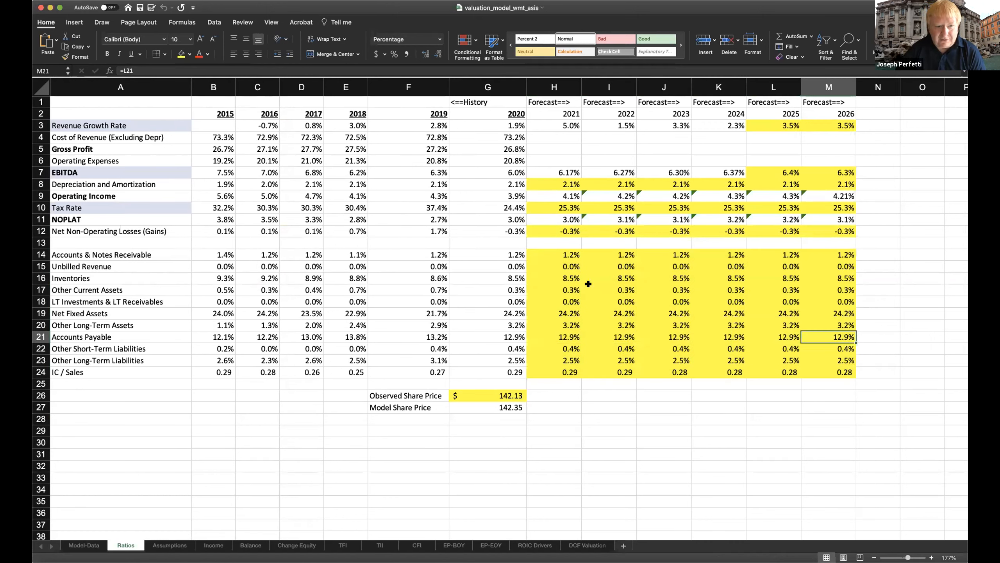
# - Examine the IC / Sales forecasts for 2021 through 2026 and open the 2021 cell's formula
pyautogui.click(552, 375)
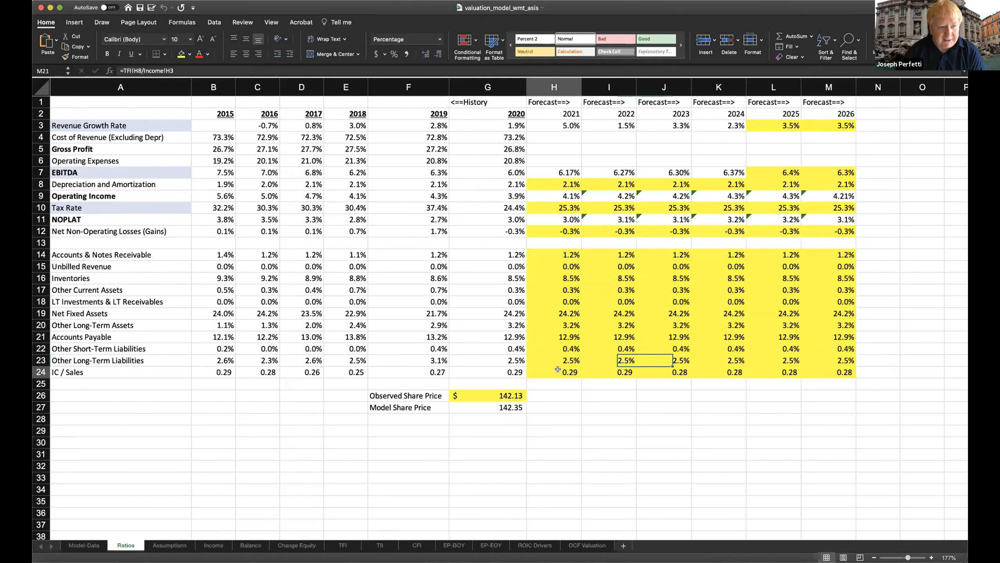
pyautogui.click(614, 372)
pyautogui.click(686, 372)
pyautogui.click(729, 372)
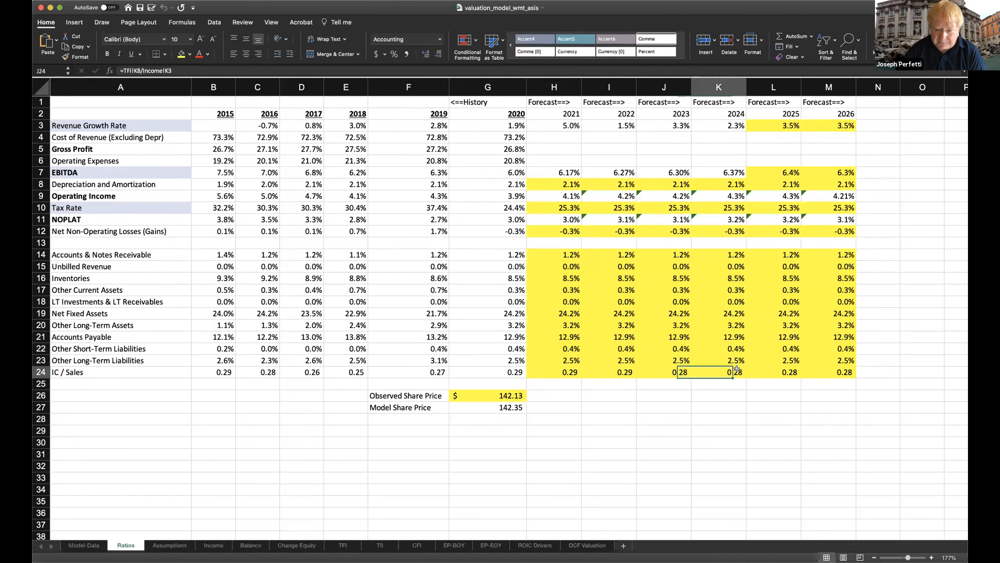
pyautogui.click(811, 371)
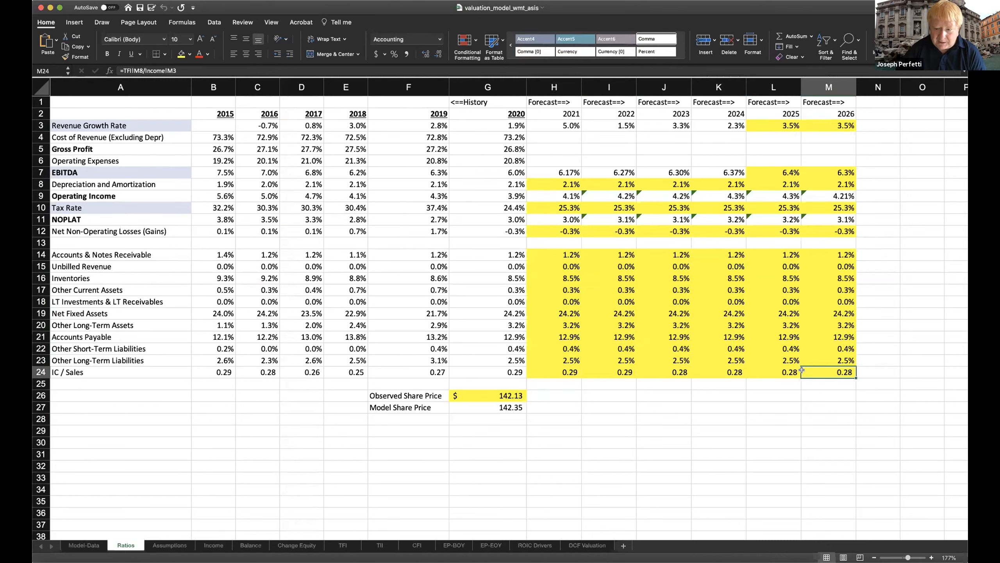
pyautogui.click(705, 371)
pyautogui.click(647, 373)
pyautogui.click(564, 372)
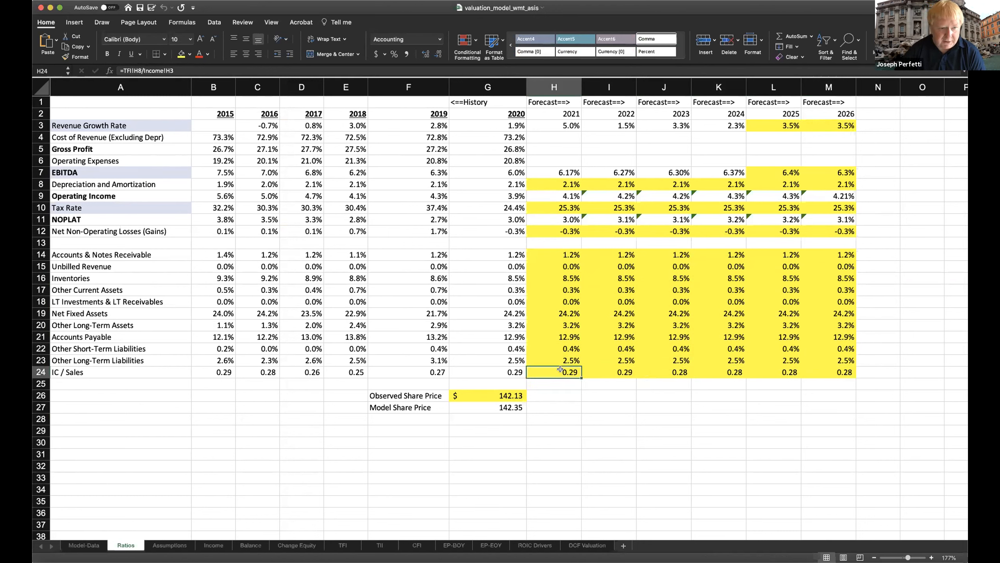
pyautogui.doubleClick(562, 371)
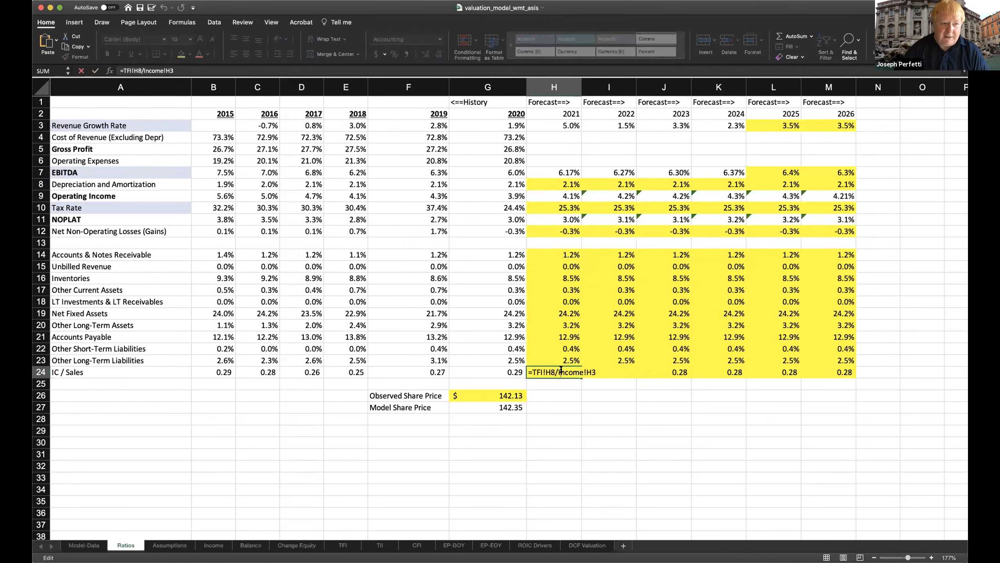
# - Leave the formula unchanged and trace the 2021 IC / Sales ratio to its TFI invested capital and Income revenue cells, then check ROIC Drivers
pyautogui.press('Escape')
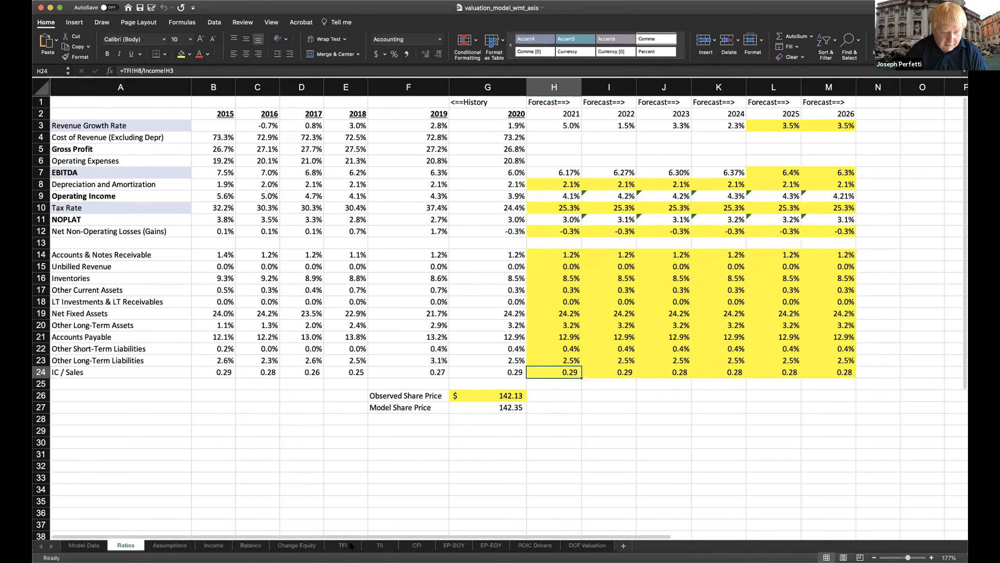
pyautogui.click(342, 545)
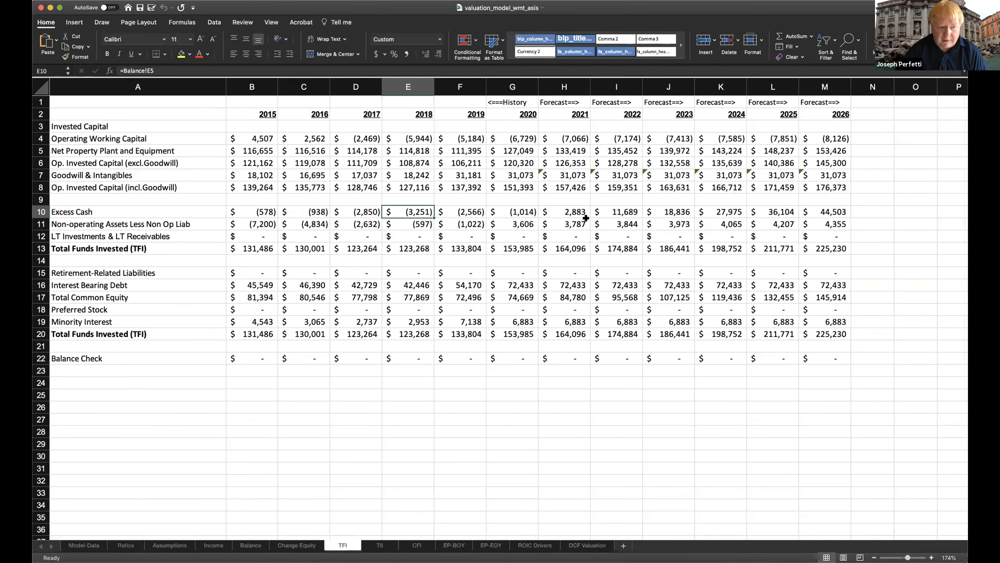
pyautogui.click(581, 184)
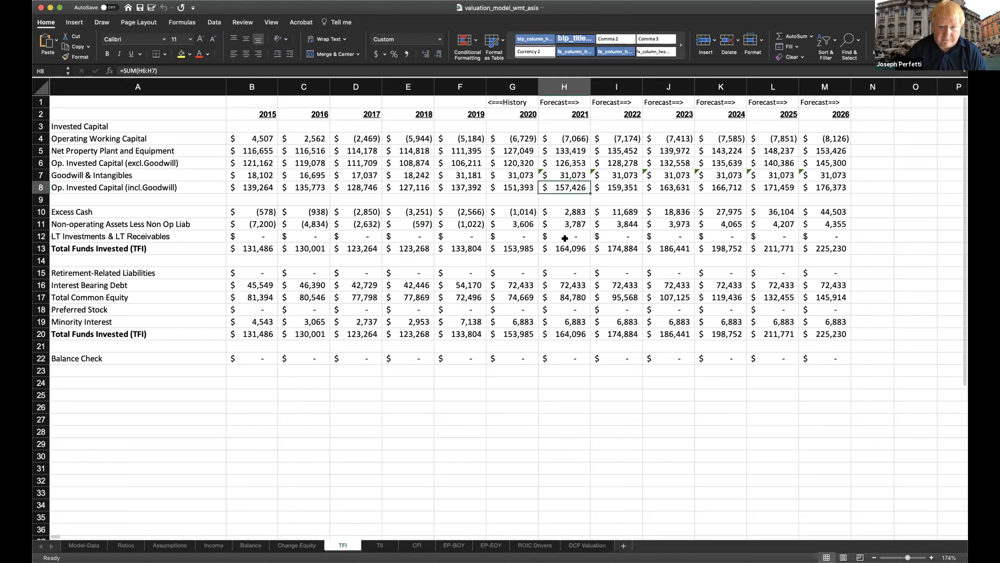
pyautogui.click(214, 545)
pyautogui.click(620, 125)
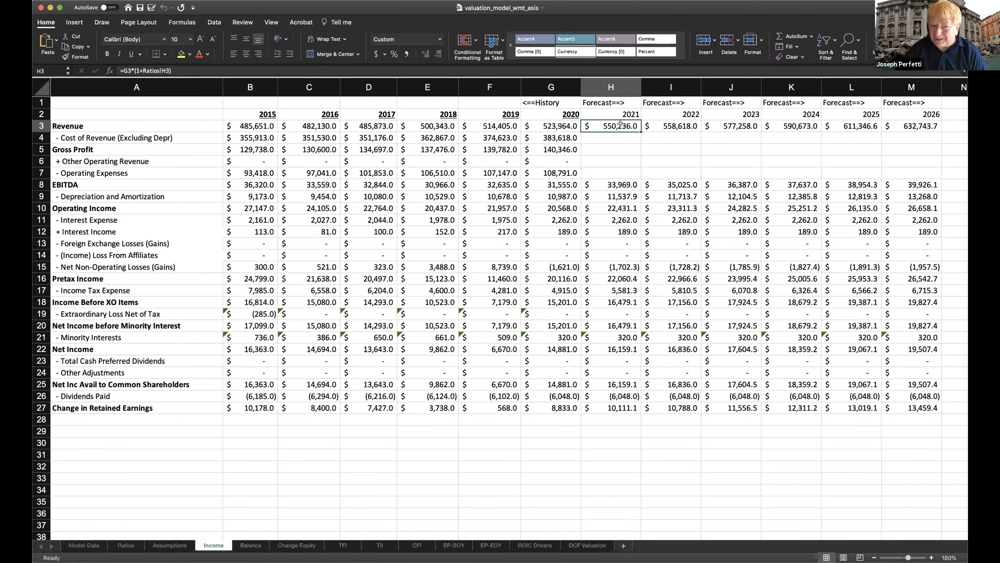
pyautogui.click(540, 547)
pyautogui.moveTo(512, 236); pyautogui.dragTo(692, 226)
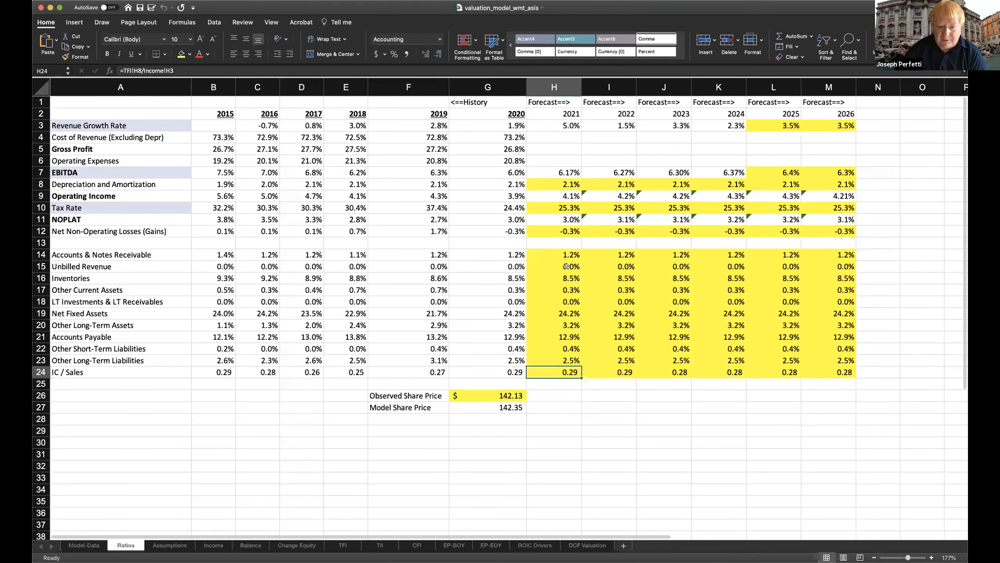
# - Compare the 2021–2026 balance sheet ratios in H14:M23 of Ratios with the 2022 revenue growth rate and the IC / Sales forecasts
pyautogui.moveTo(567, 256); pyautogui.dragTo(834, 360)
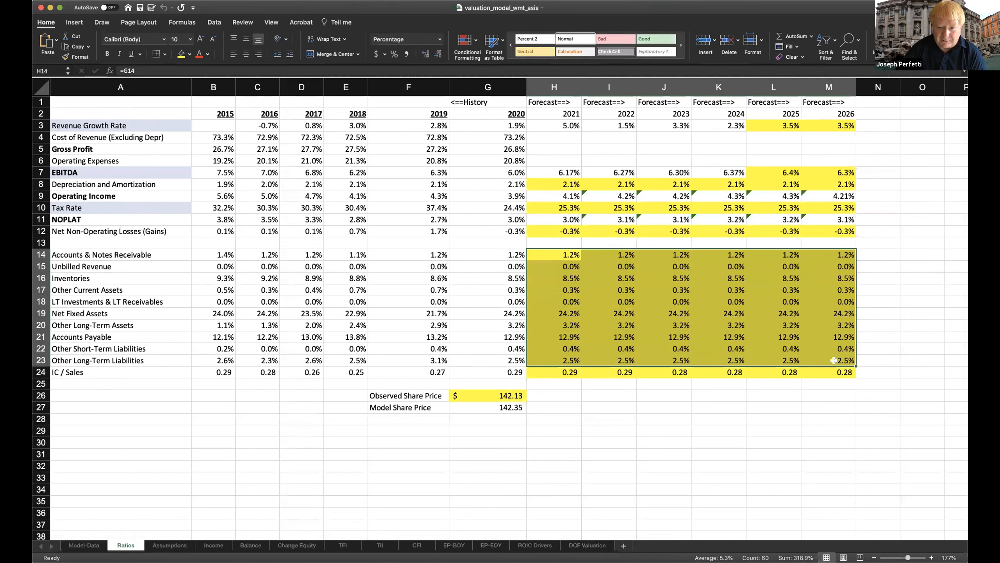
pyautogui.click(596, 127)
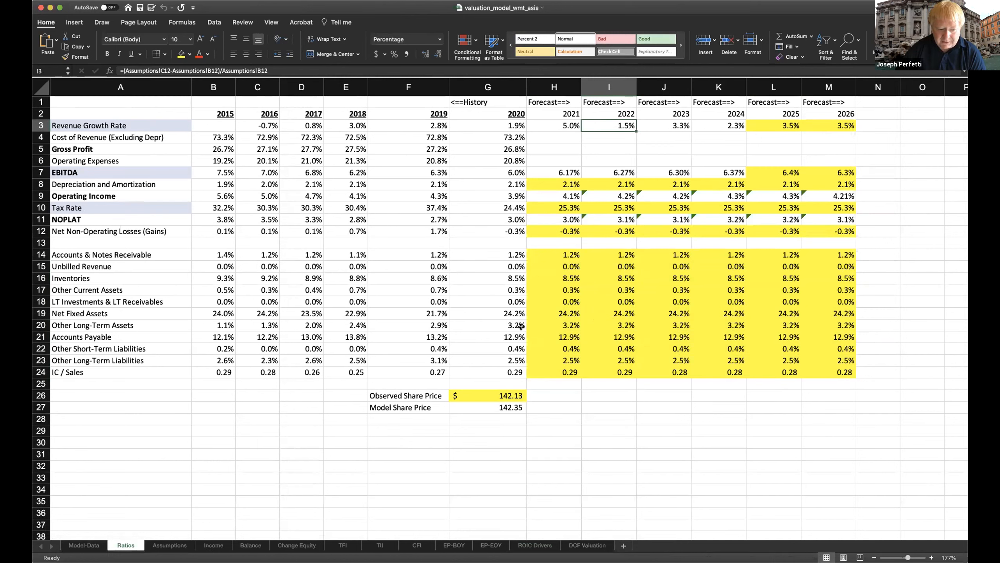
pyautogui.moveTo(557, 371); pyautogui.dragTo(824, 365)
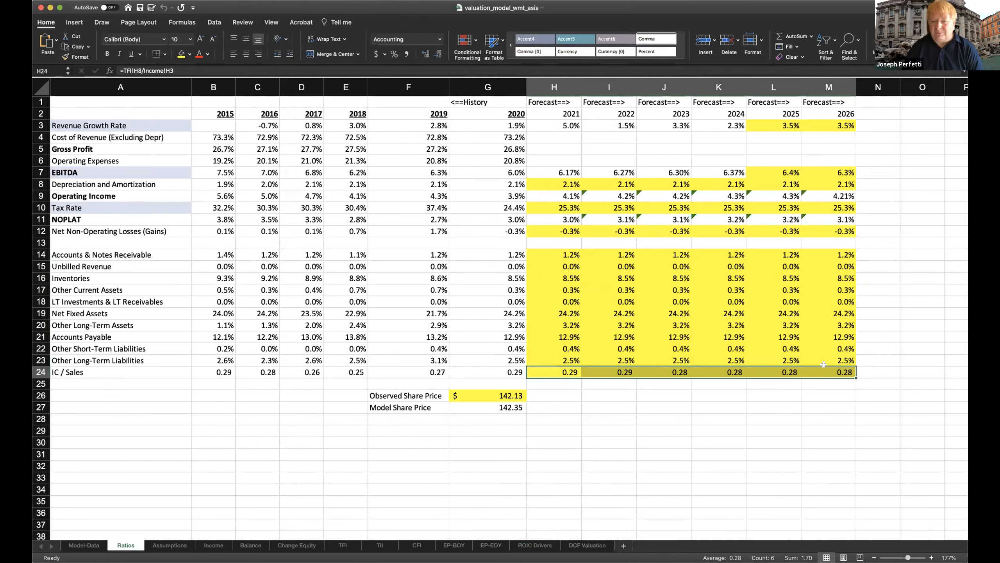
pyautogui.moveTo(597, 256); pyautogui.dragTo(830, 361)
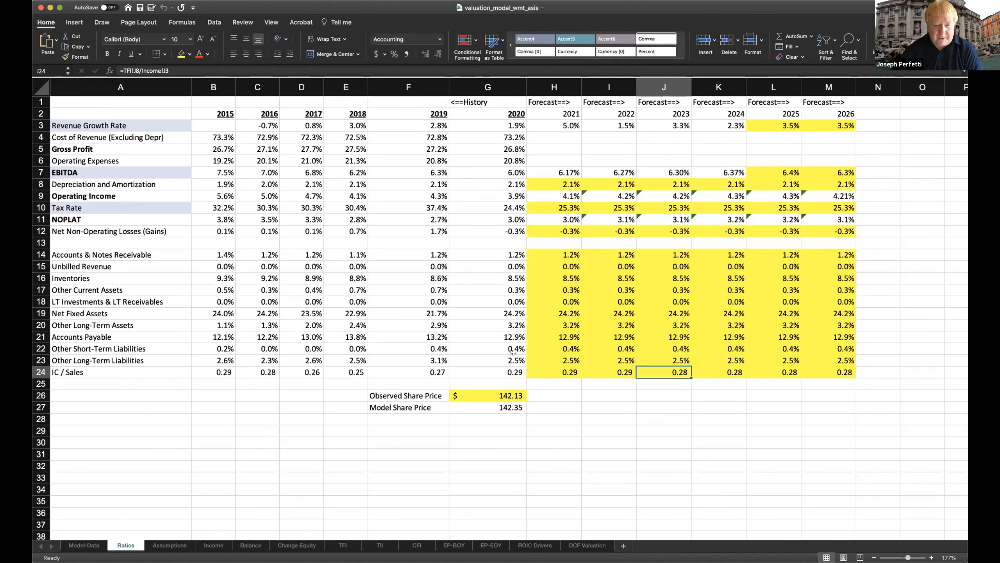
pyautogui.click(558, 265)
pyautogui.click(557, 255)
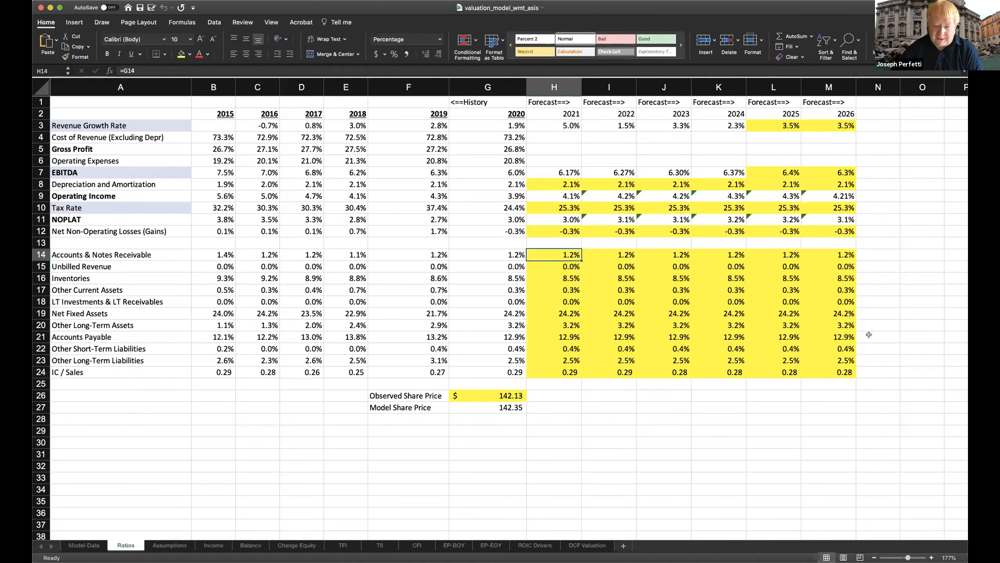
# - Inspect individual balance sheet ratio forecasts and compare the 2021 and 2026 IC / Sales ratios with those of 2018 and 2020
pyautogui.click(838, 356)
pyautogui.click(784, 313)
pyautogui.click(604, 277)
pyautogui.click(712, 301)
pyautogui.click(761, 324)
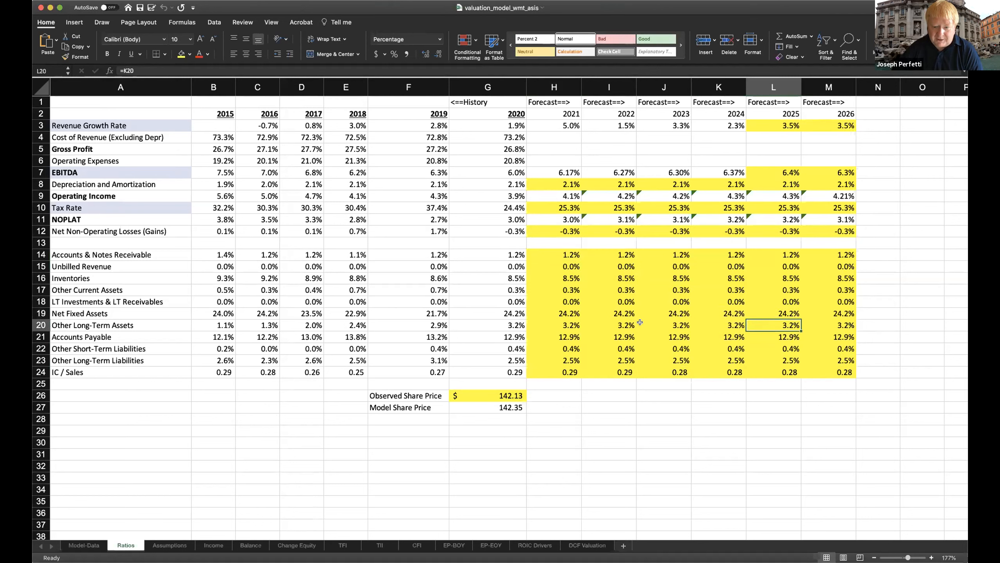
pyautogui.click(551, 371)
pyautogui.click(801, 373)
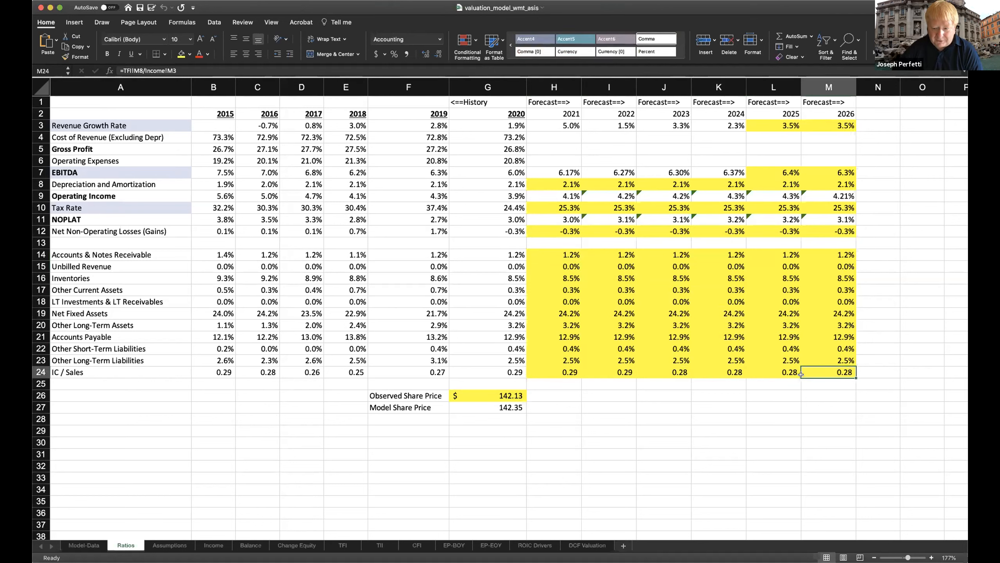
pyautogui.click(347, 372)
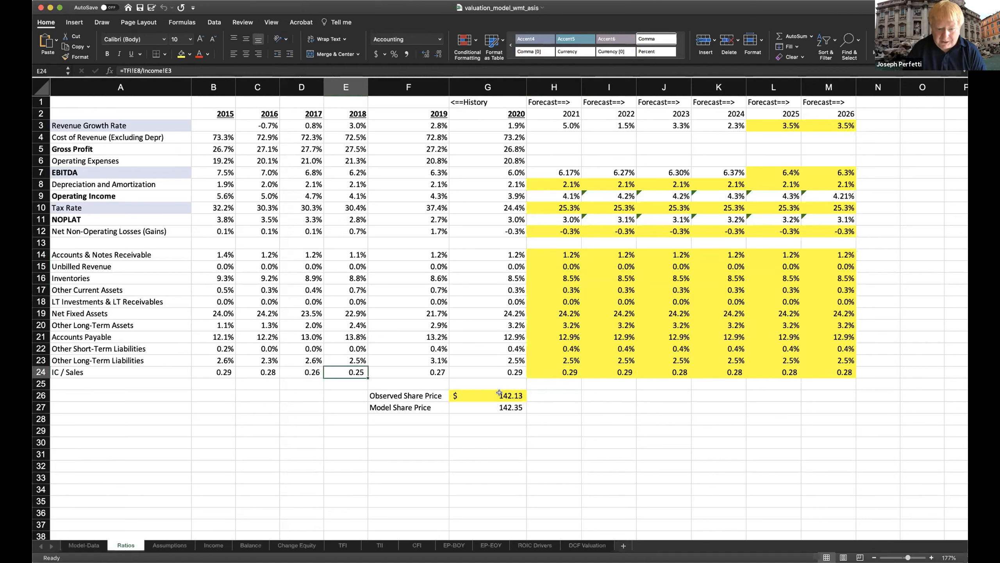
pyautogui.click(497, 372)
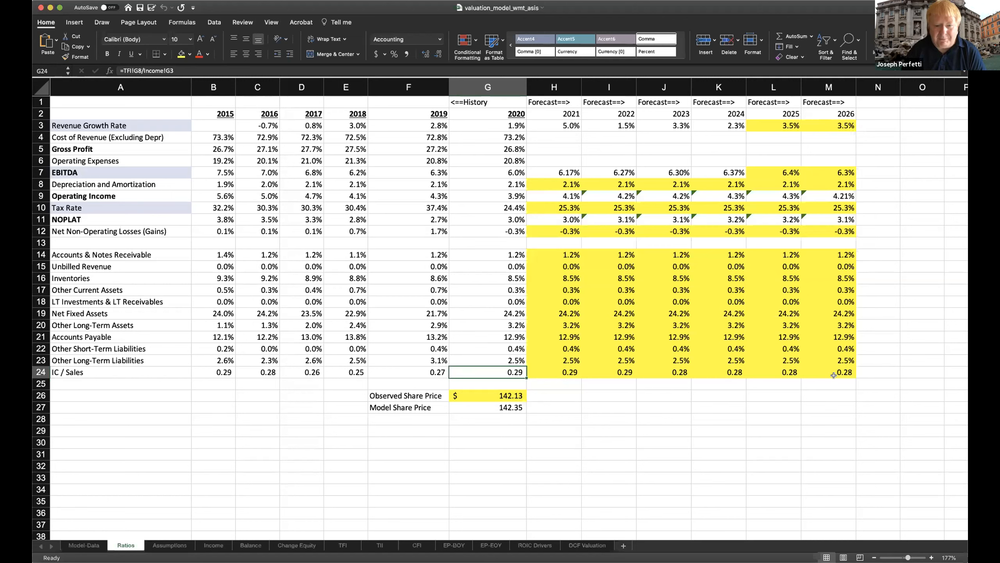
# - Recheck the forecast IC / Sales row and balance sheet ratios, and go through the 2025 assumptions from revenue growth to net non-operating losses
pyautogui.moveTo(546, 370); pyautogui.dragTo(815, 373)
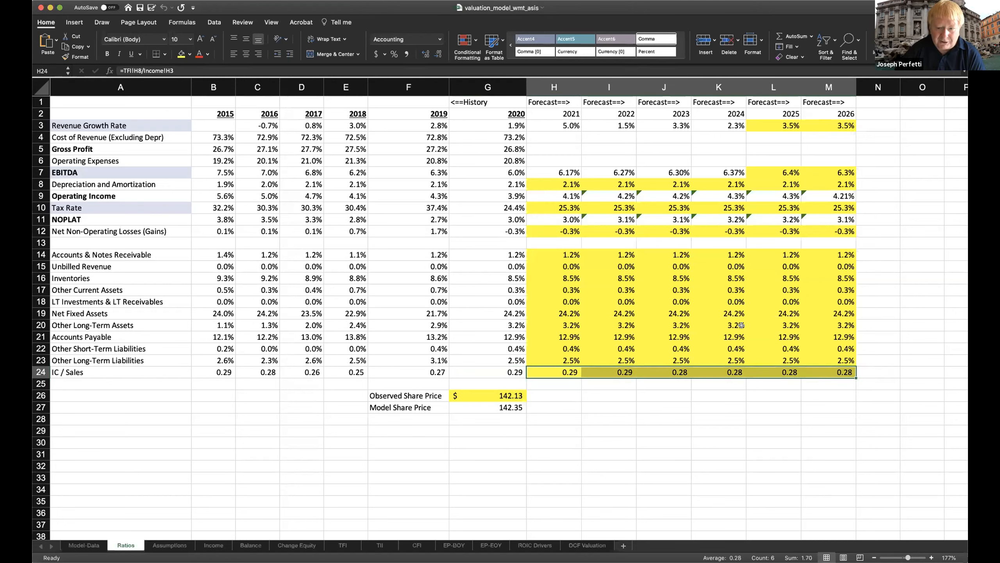
pyautogui.moveTo(581, 255); pyautogui.dragTo(827, 362)
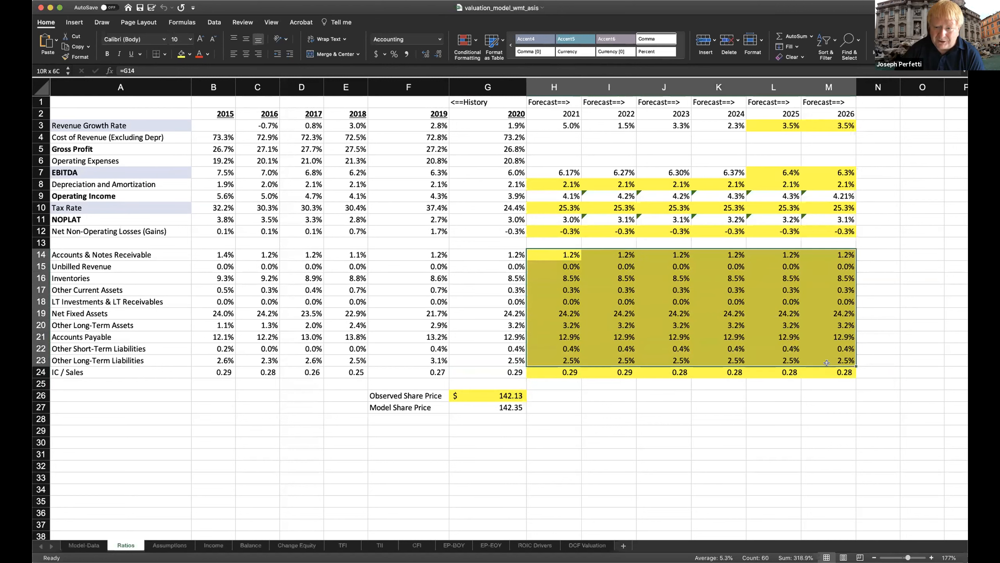
pyautogui.click(755, 126)
pyautogui.press('Down')
pyautogui.press('Down')
pyautogui.press('Down')
pyautogui.press('Down')
pyautogui.press('Down')
pyautogui.press('Down')
pyautogui.press('Down')
pyautogui.press('Down')
pyautogui.press('Down')
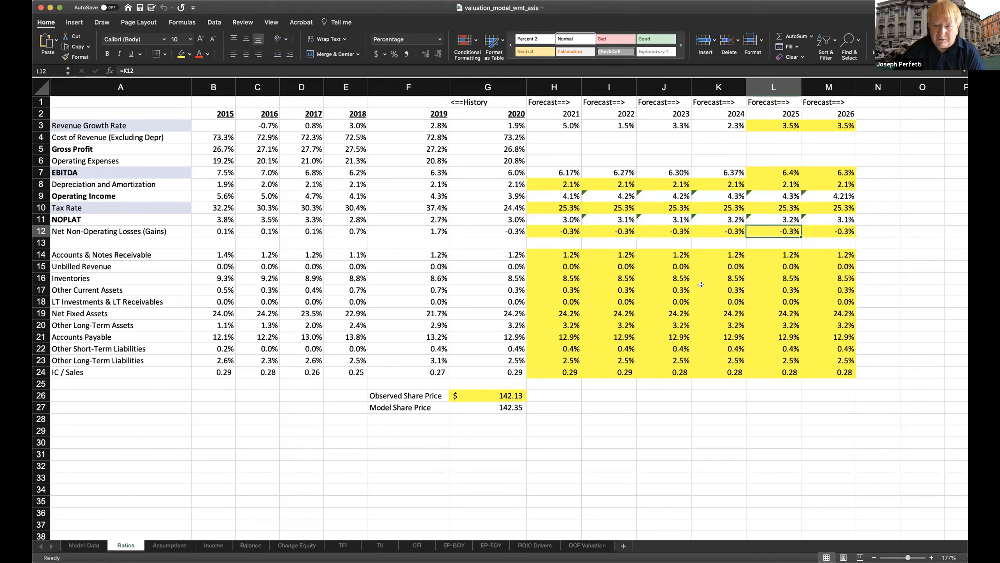
# - Review the DCF Valuation sheet from the continuing value down to the share price
pyautogui.click(593, 547)
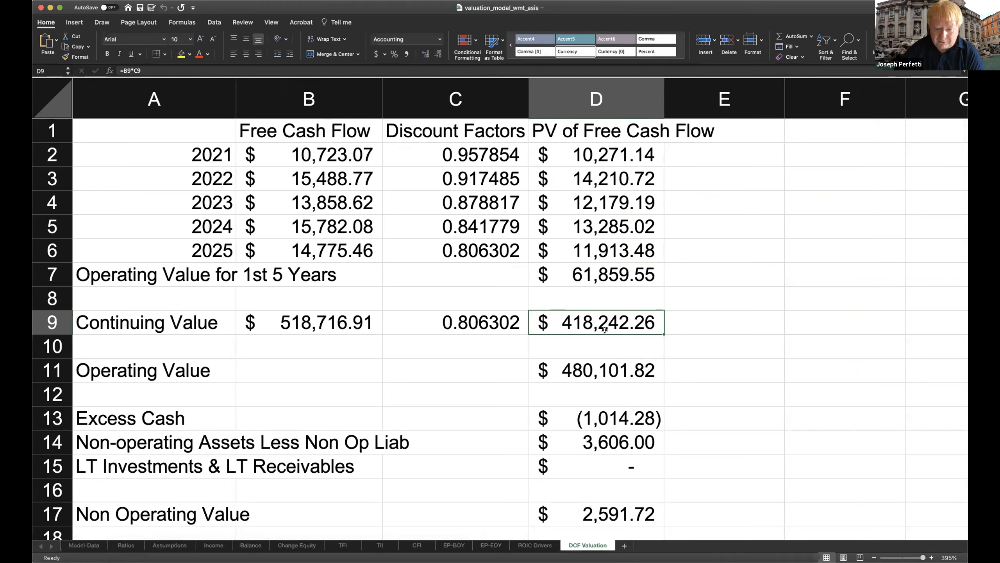
pyautogui.click(605, 491)
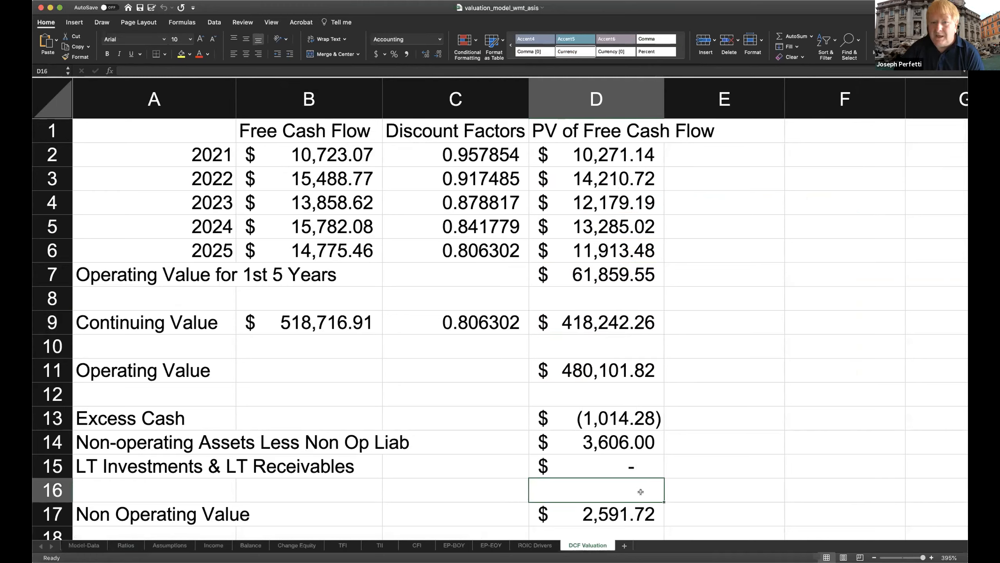
pyautogui.scroll(-1, 641, 491)
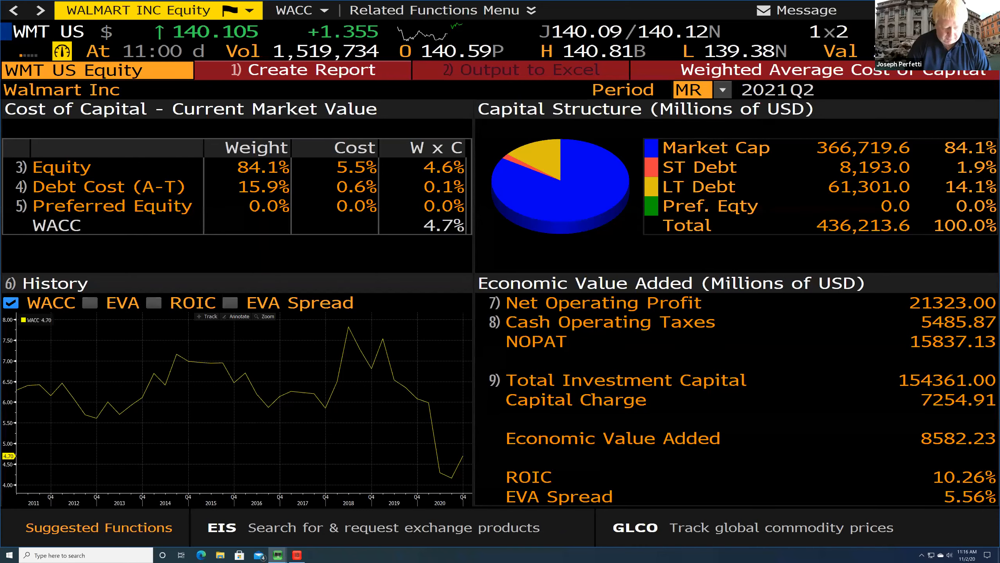
# - Run the ANR function for Walmart in Bloomberg and review the 12-month consensus target price against the model's share price
pyautogui.click(53, 35)
pyautogui.write('ANR')
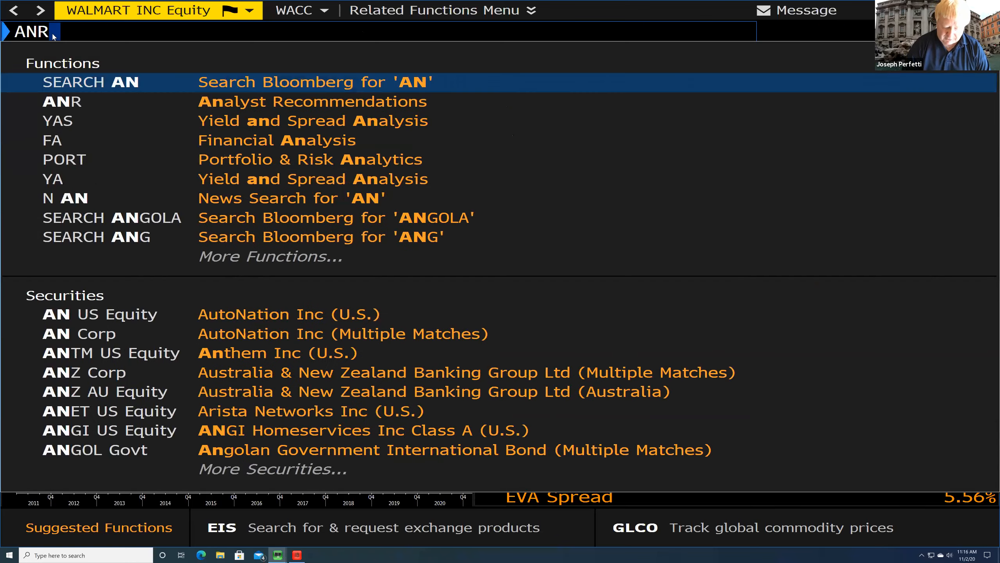
pyautogui.press('Return')
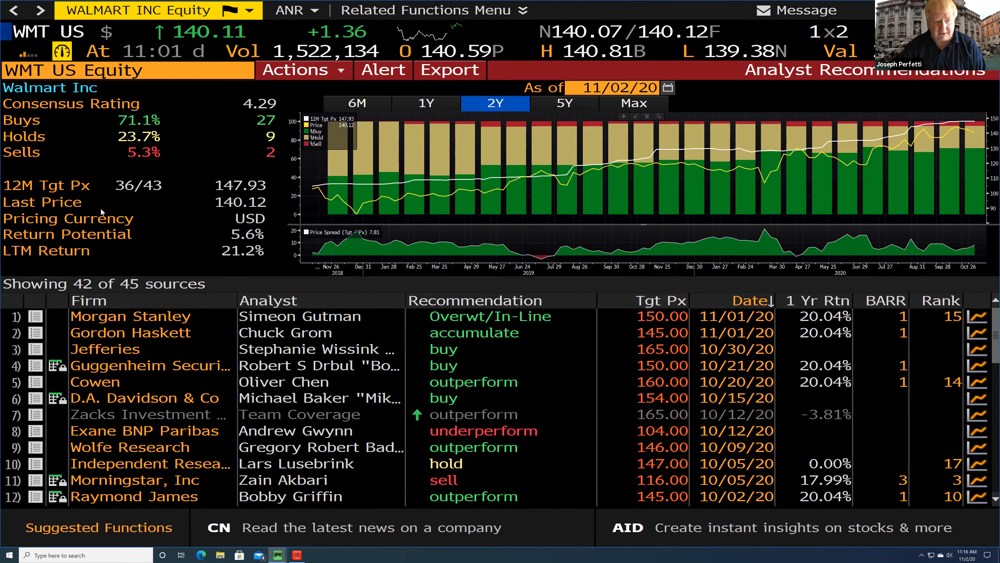
pyautogui.moveTo(47, 183)
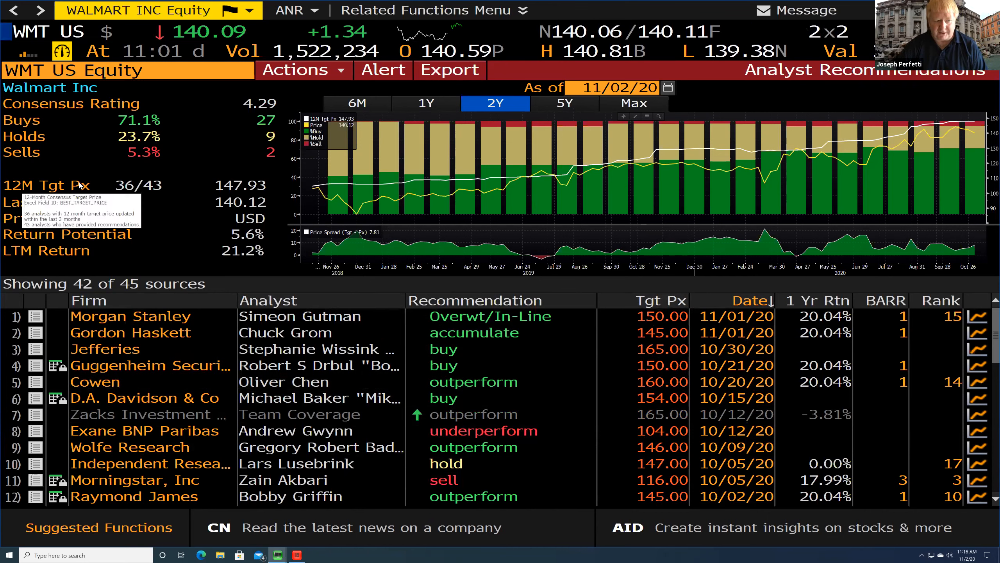
pyautogui.moveTo(240, 182)
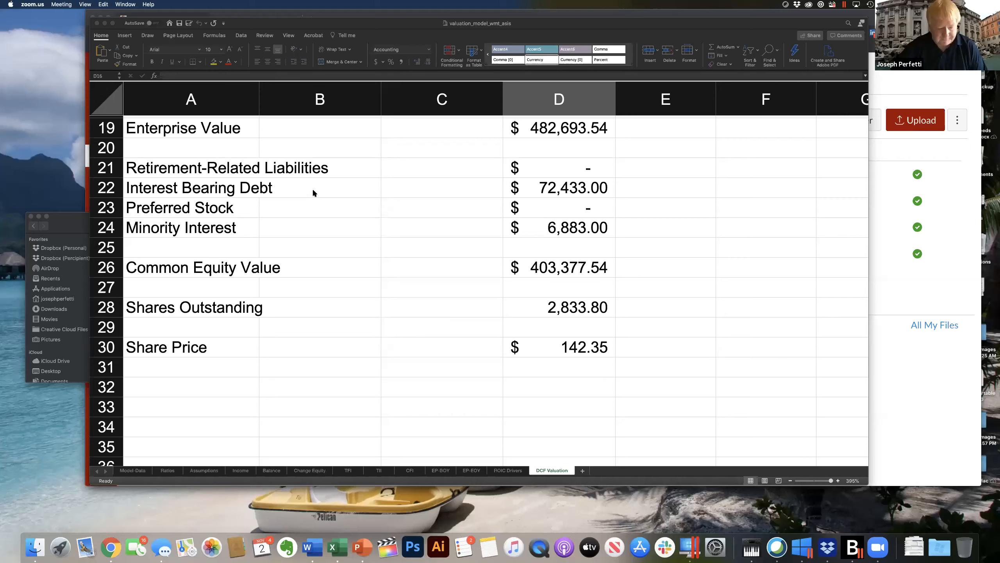
pyautogui.hotkey('ctrl', 'Right')
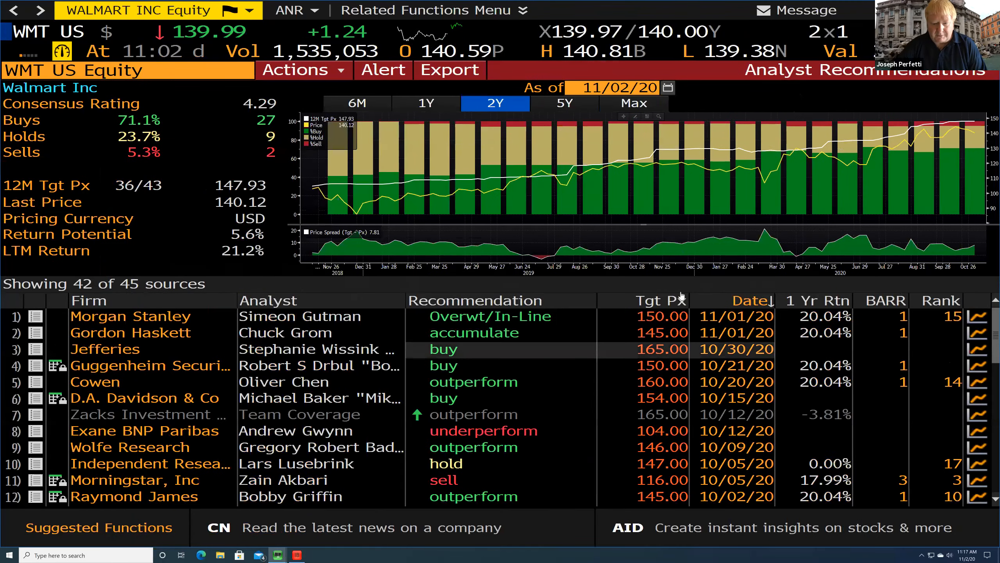
# - Switch to Excel and save a copy of the workbook as valuation_model_wmt_asis_final in the WMT folder
pyautogui.press('super+Tab')
pyautogui.press('super+Tab')
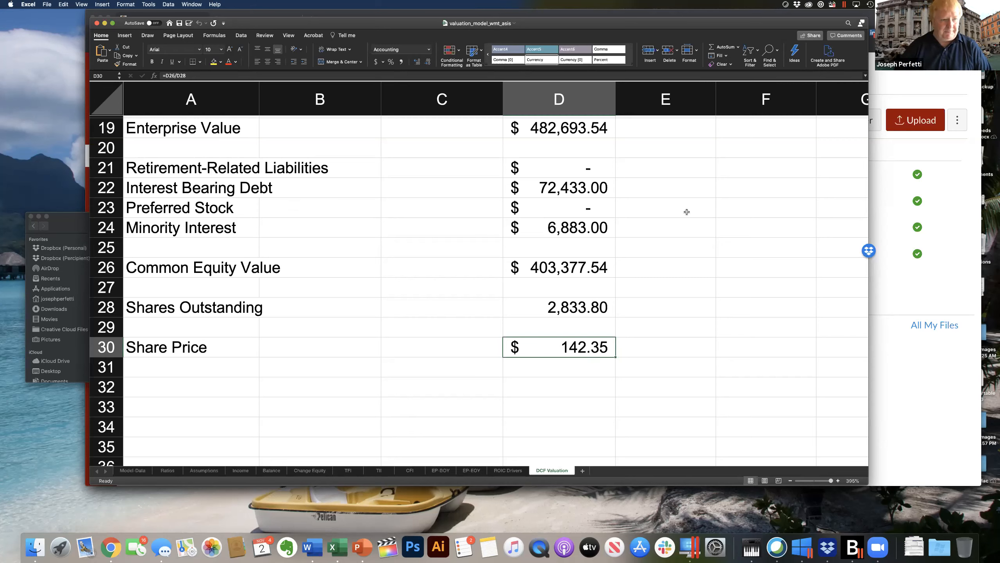
pyautogui.click(48, 3)
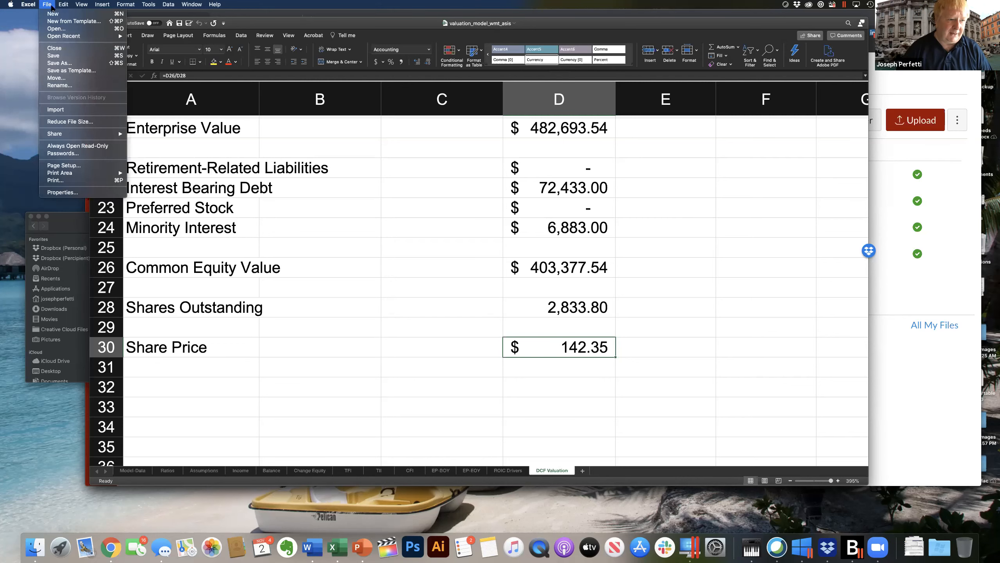
pyautogui.click(59, 63)
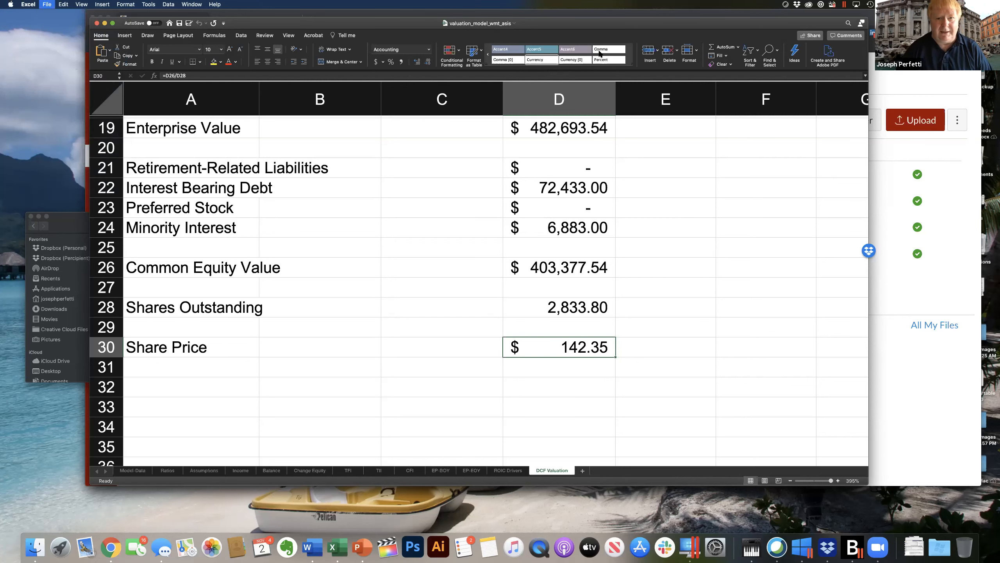
pyautogui.click(514, 41)
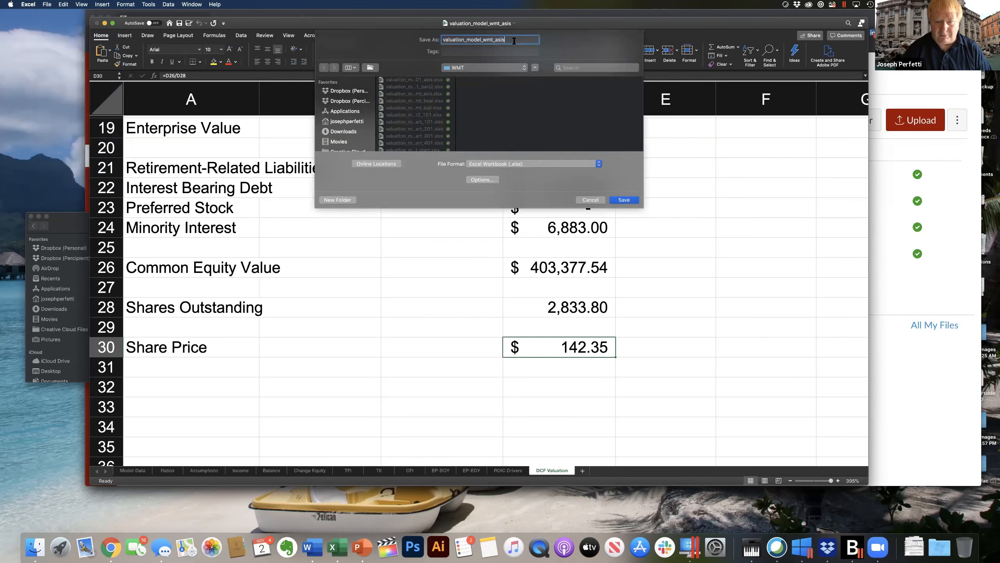
pyautogui.write('_final')
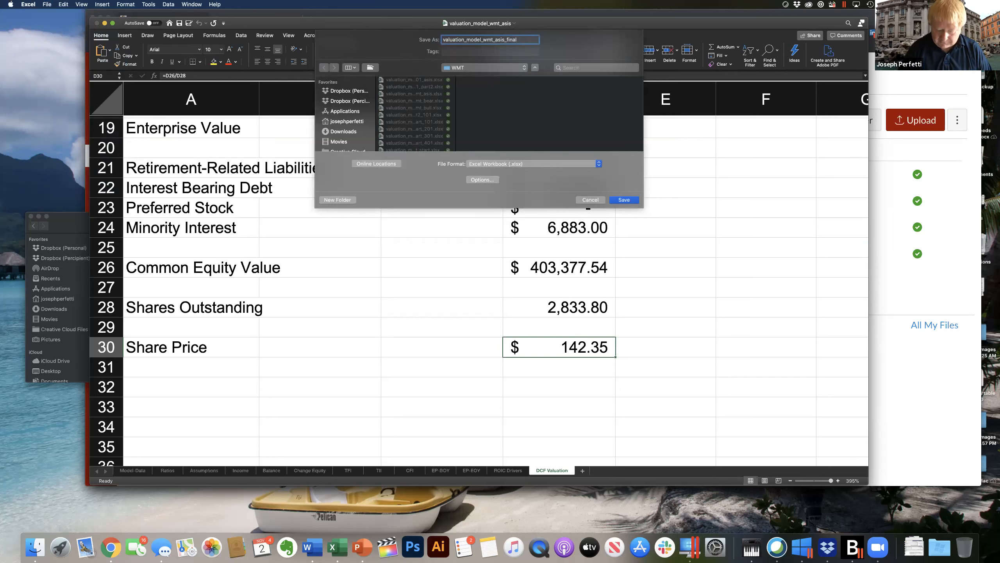
pyautogui.press('Return')
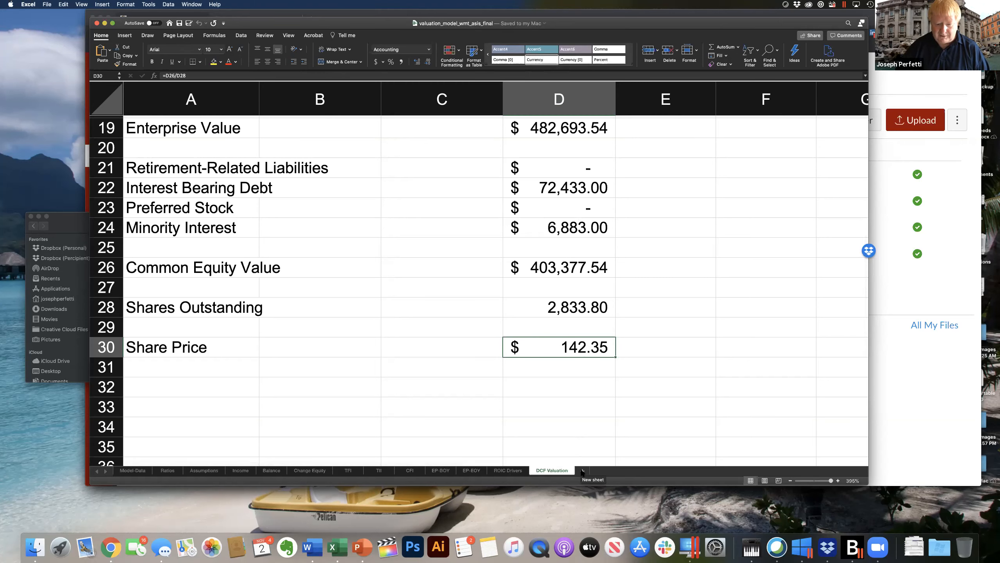
# - Add a new worksheet after DCF Valuation and name it Multiples
pyautogui.doubleClick(581, 471)
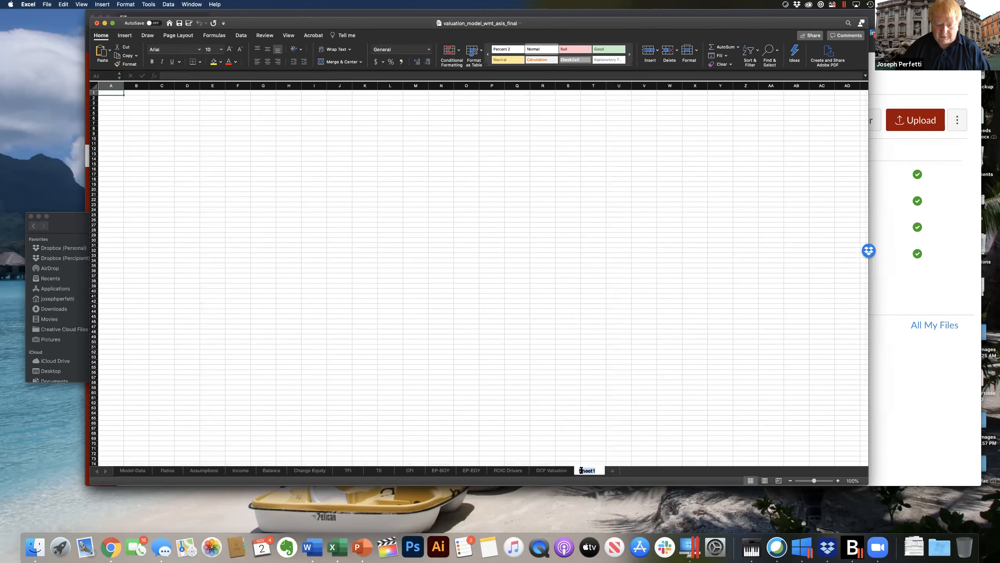
pyautogui.write('Mu')
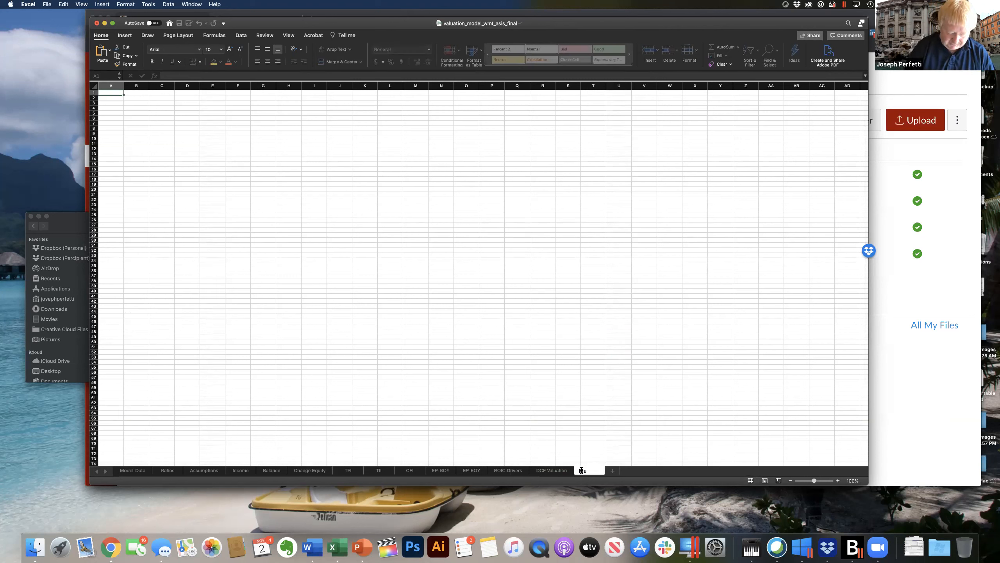
pyautogui.write('ltiples')
pyautogui.press('Return')
pyautogui.doubleClick(582, 470)
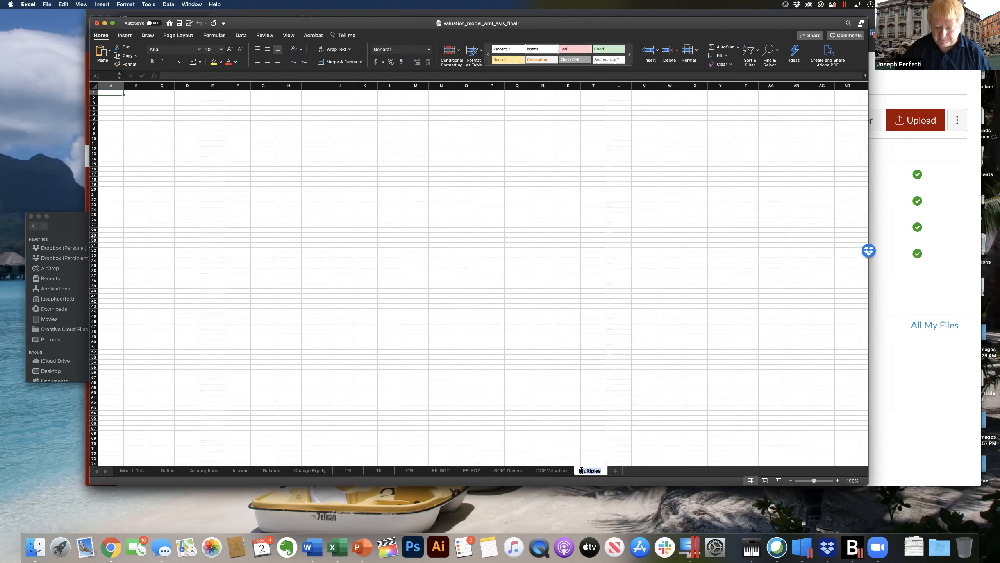
pyautogui.moveTo(813, 482); pyautogui.dragTo(823, 482)
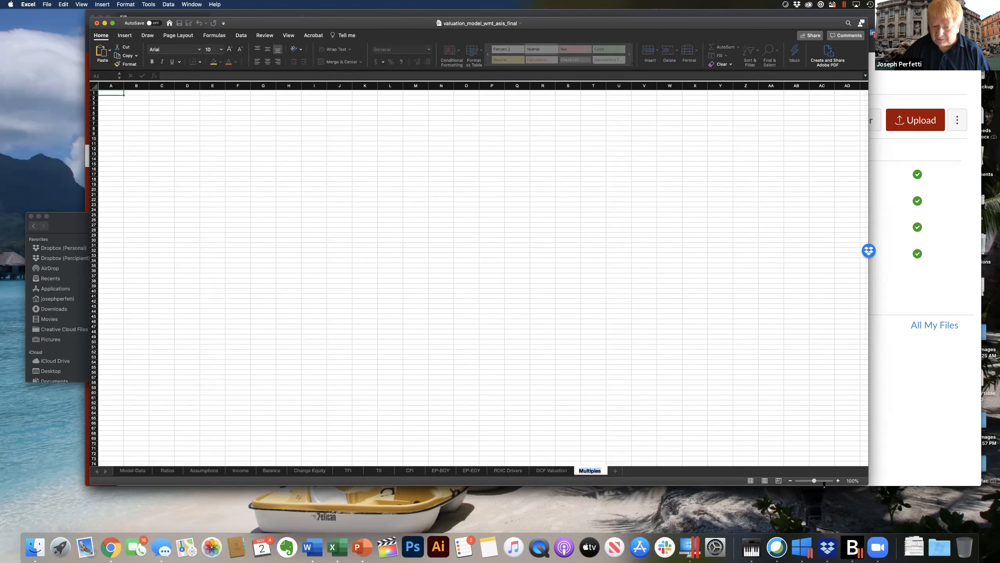
# - Save the workbook with the new, empty Multiples worksheet
pyautogui.click(671, 453)
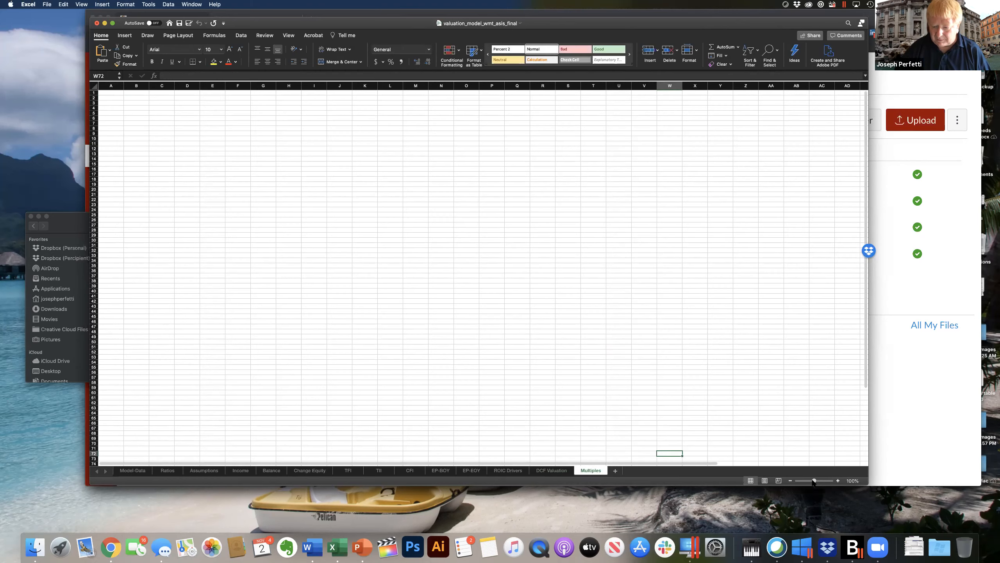
pyautogui.moveTo(815, 481); pyautogui.dragTo(829, 481)
pyautogui.scroll(20, 502, 286)
pyautogui.hscroll(-5, 502, 286)
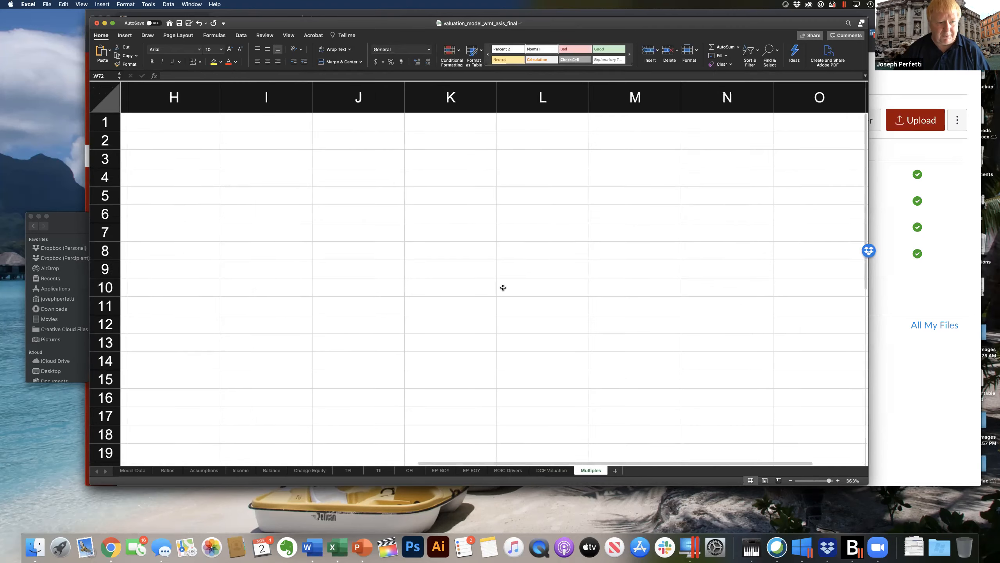
pyautogui.hscroll(-6, 502, 287)
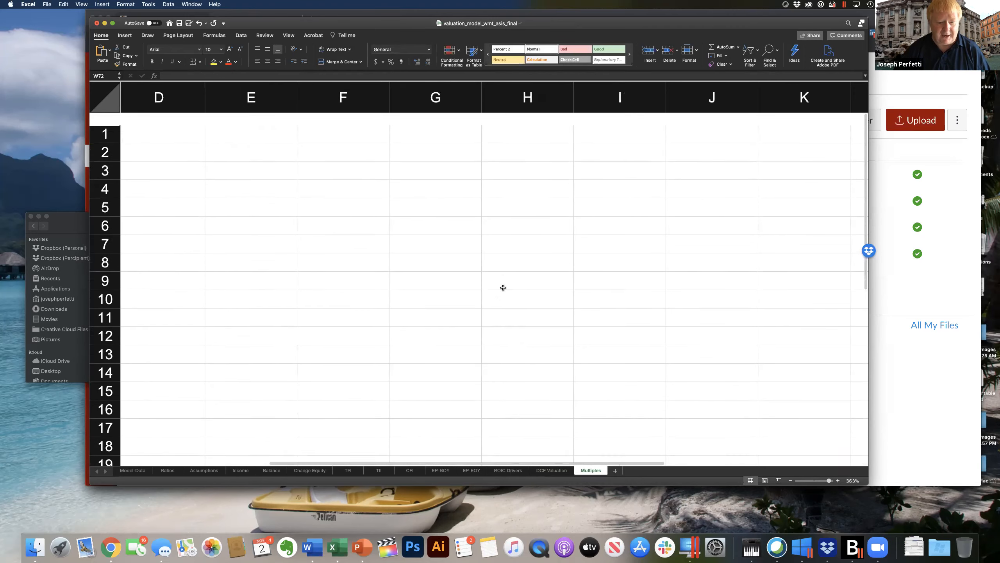
pyautogui.hscroll(-4, 503, 288)
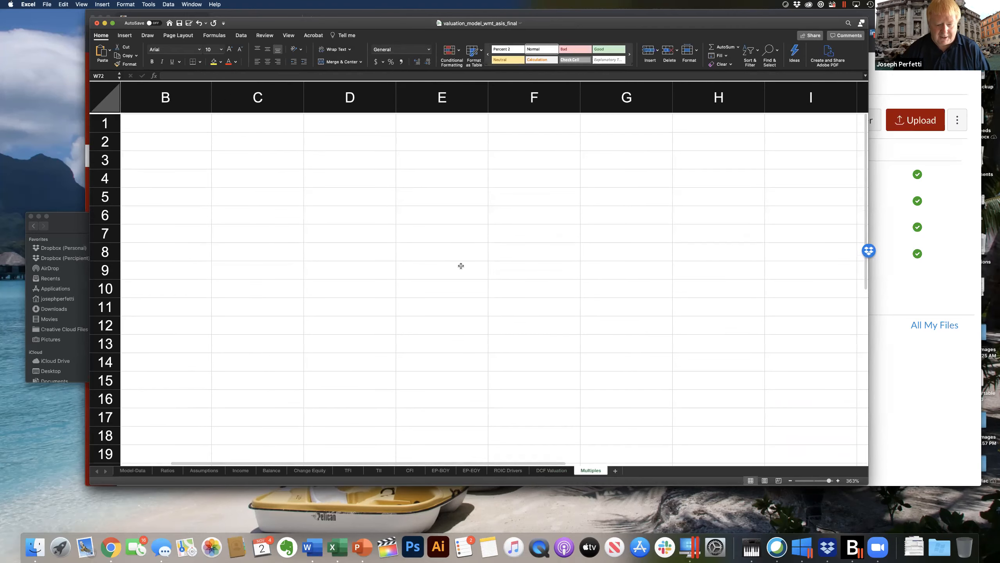
pyautogui.hscroll(-2, 417, 215)
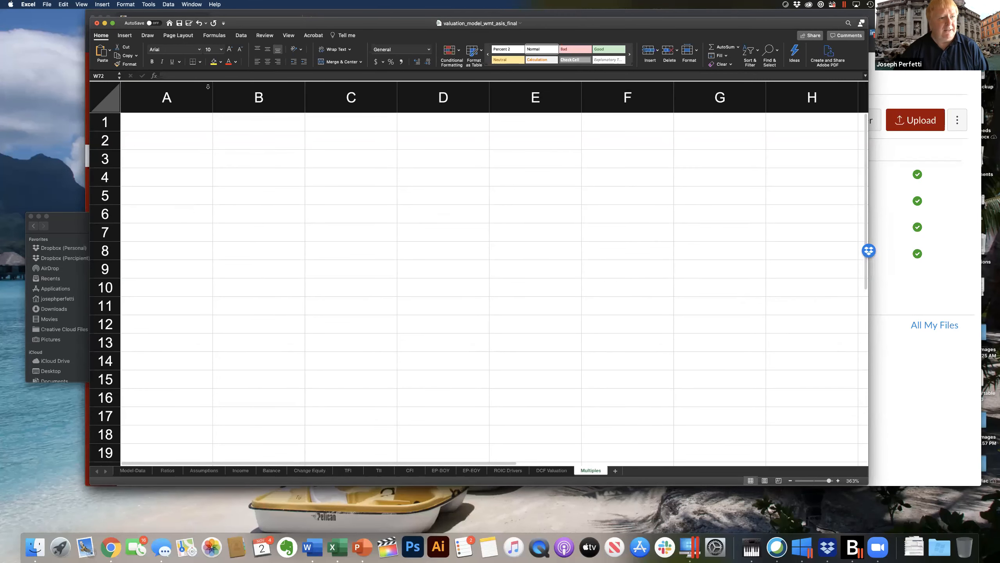
pyautogui.click(179, 23)
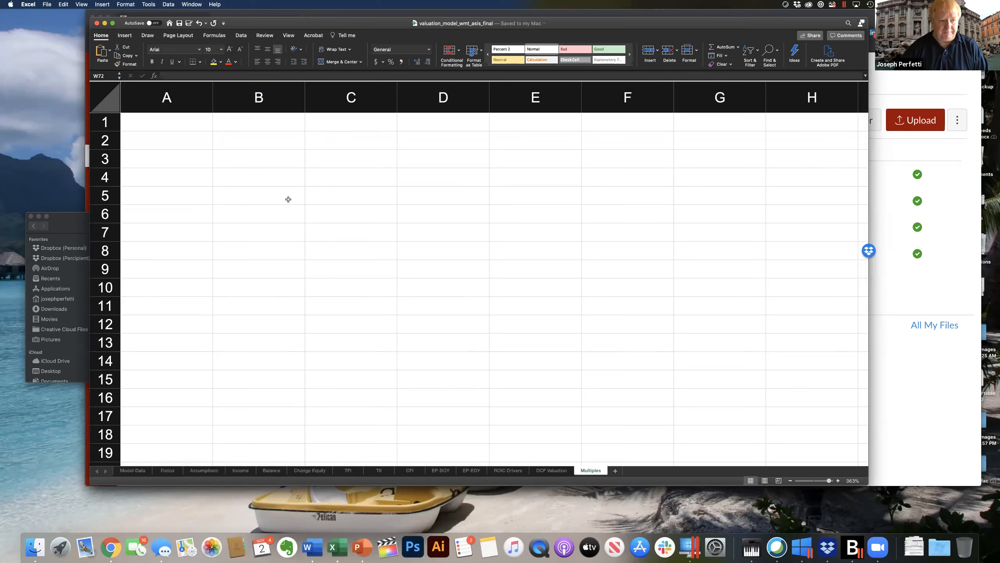
# - Enter the row labels Observed in cell A2 and Actual in cell A4 of the Multiples sheet
pyautogui.click(259, 126)
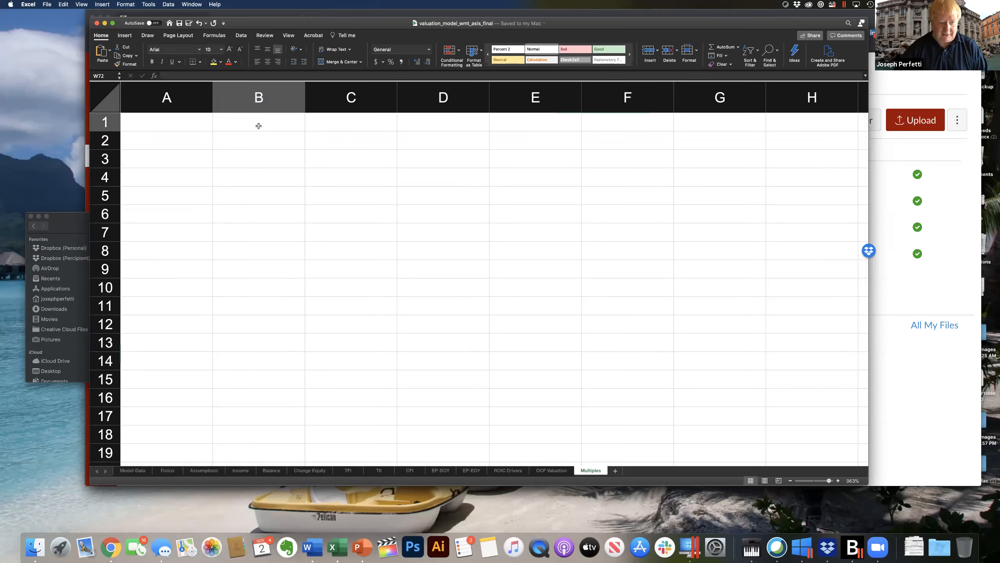
pyautogui.click(158, 124)
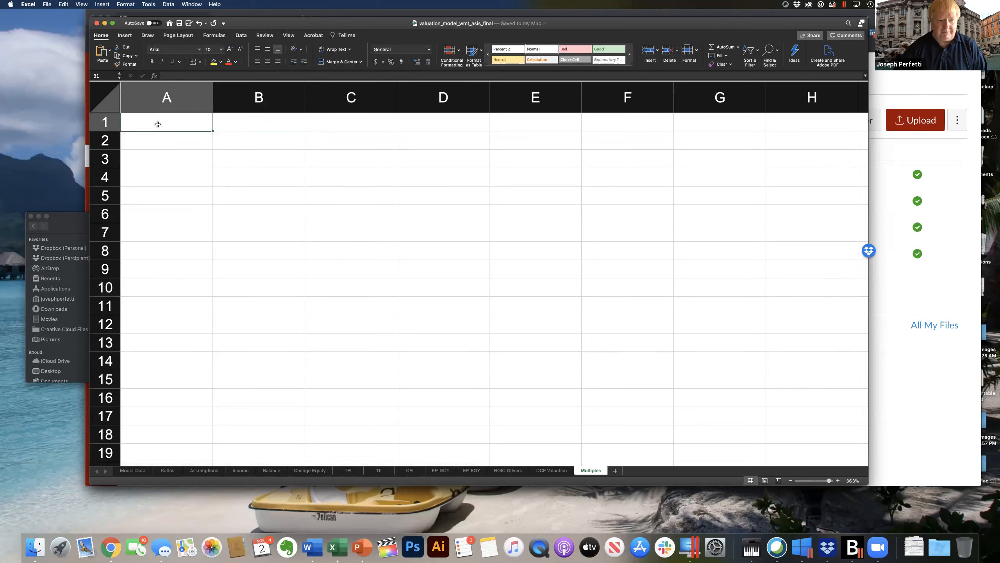
pyautogui.click(148, 145)
pyautogui.write('Observed')
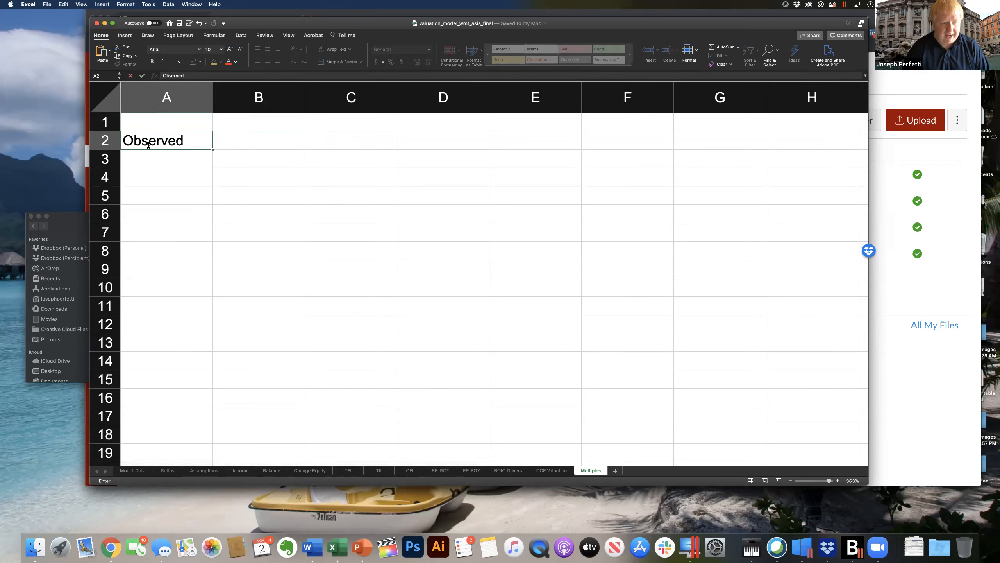
pyautogui.press('Return')
pyautogui.press('Return')
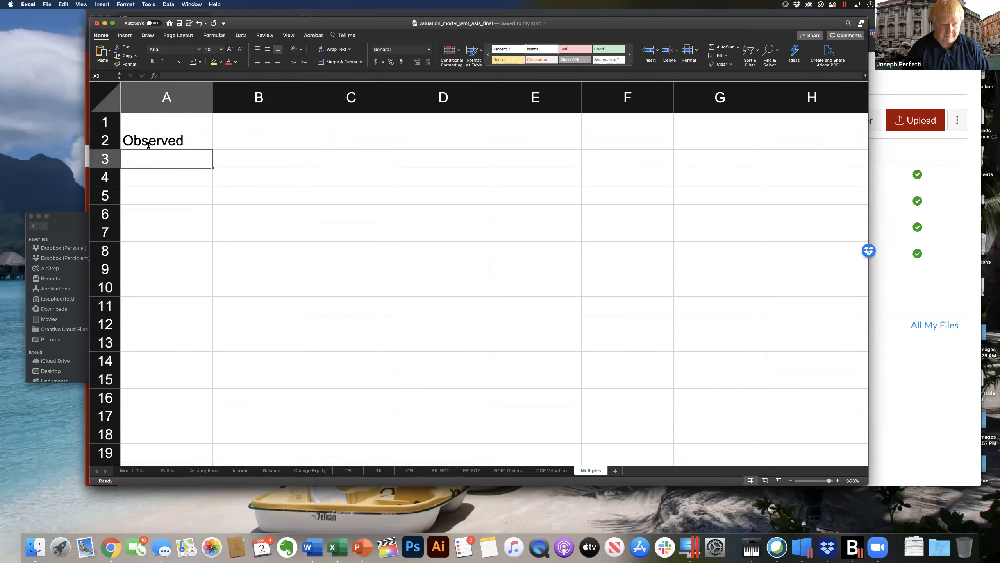
pyautogui.write('Actual')
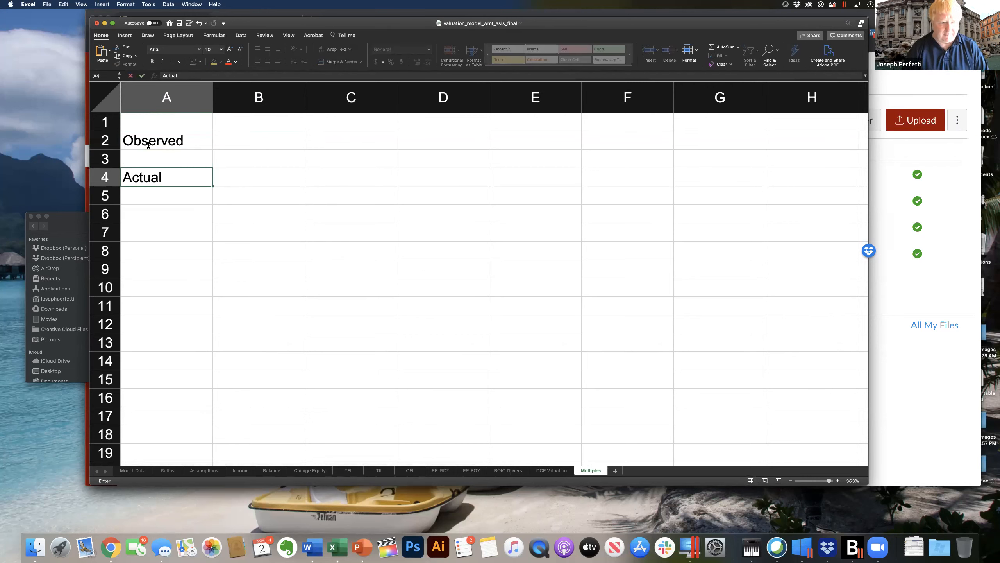
pyautogui.press('Return')
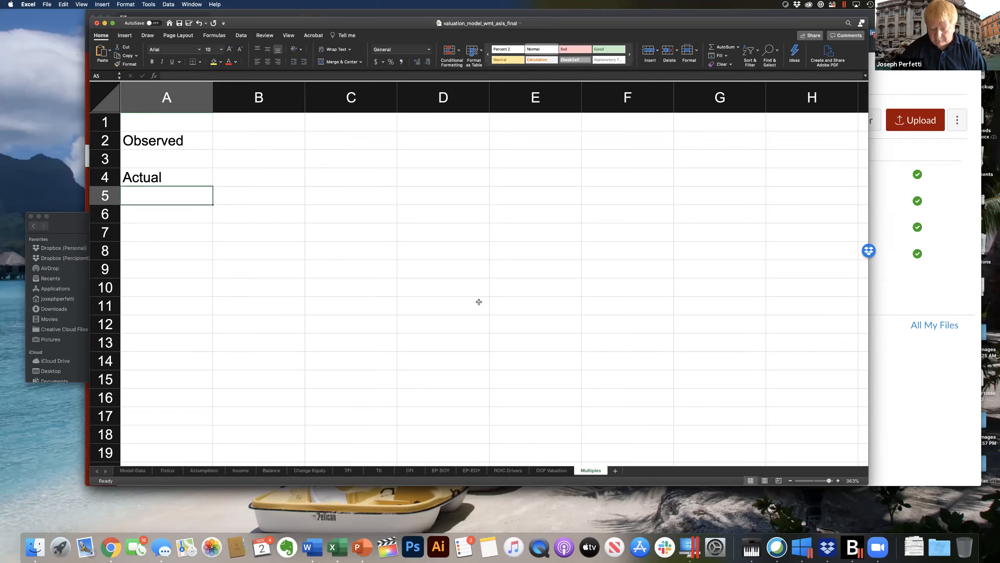
# - Switch to Bloomberg, run RV for Walmart and review the peers' Equity Valuation multiples in the comp sheets
pyautogui.click(690, 549)
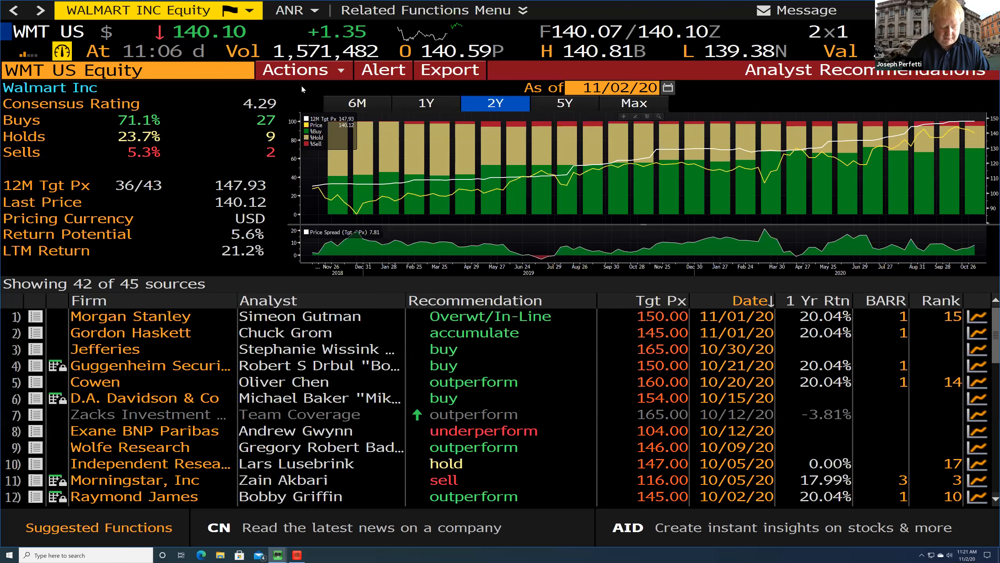
pyautogui.write('RV')
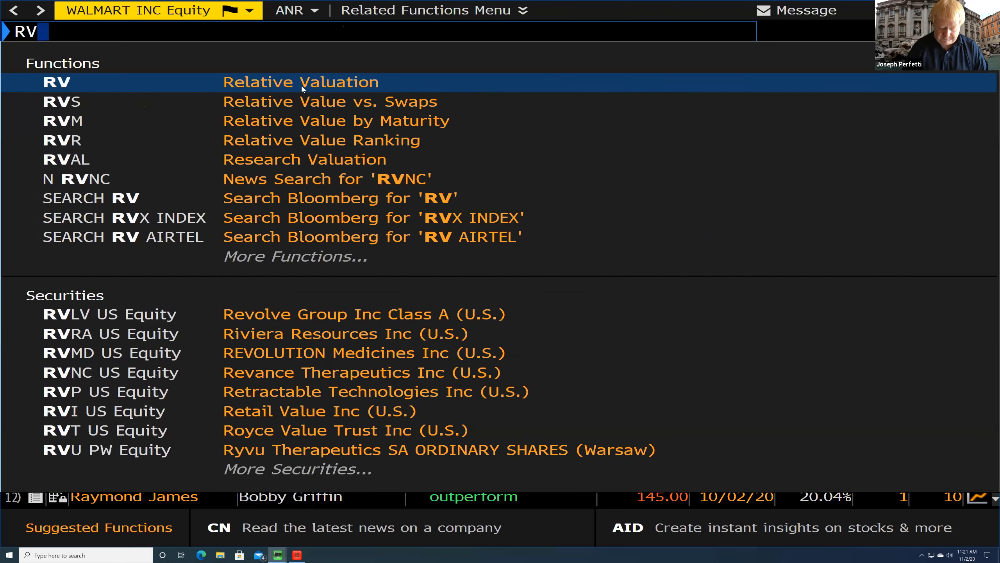
pyautogui.press('Return')
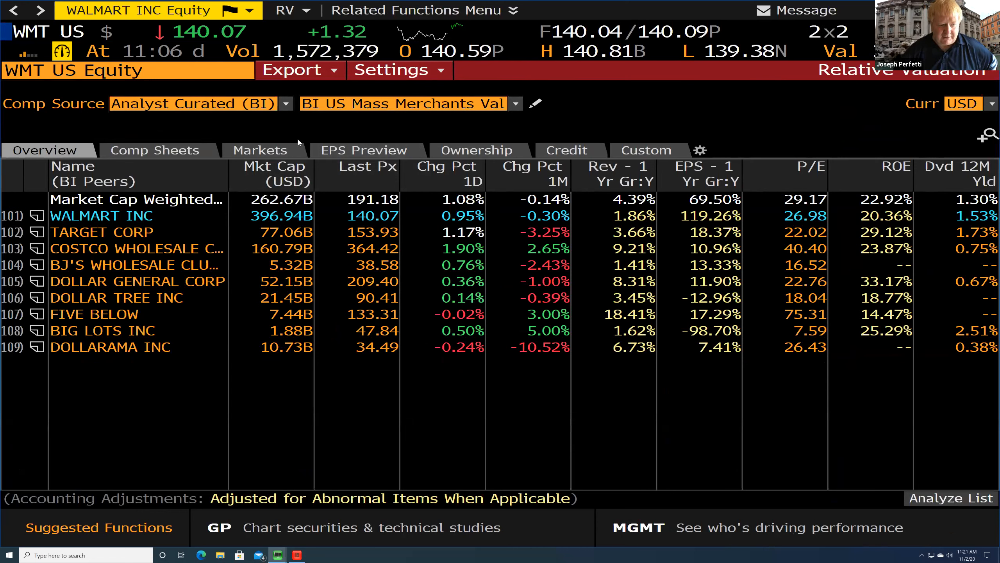
pyautogui.click(195, 155)
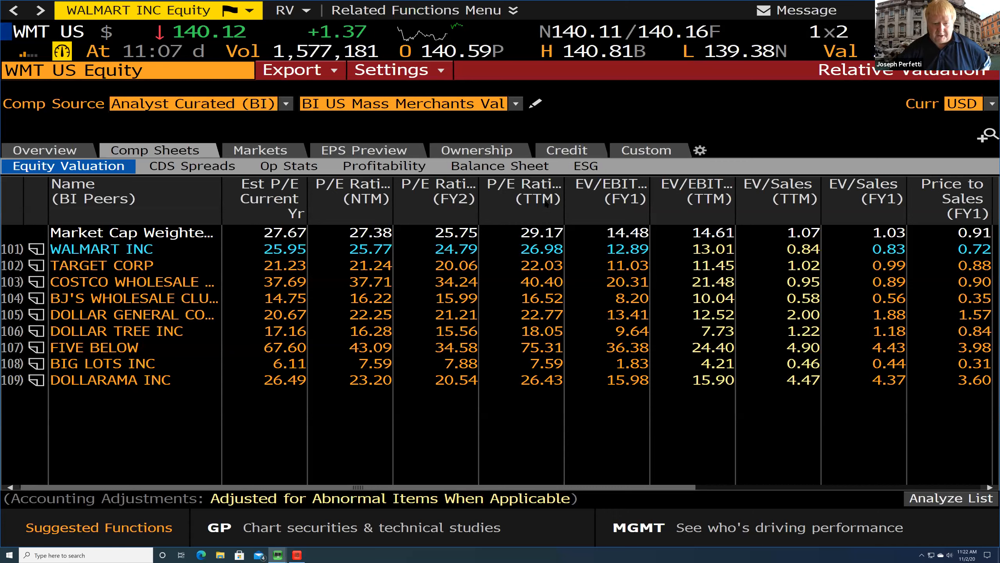
# - Open the custom template for the Walmart peer group and search the column fields for ev to sales
pyautogui.click(649, 152)
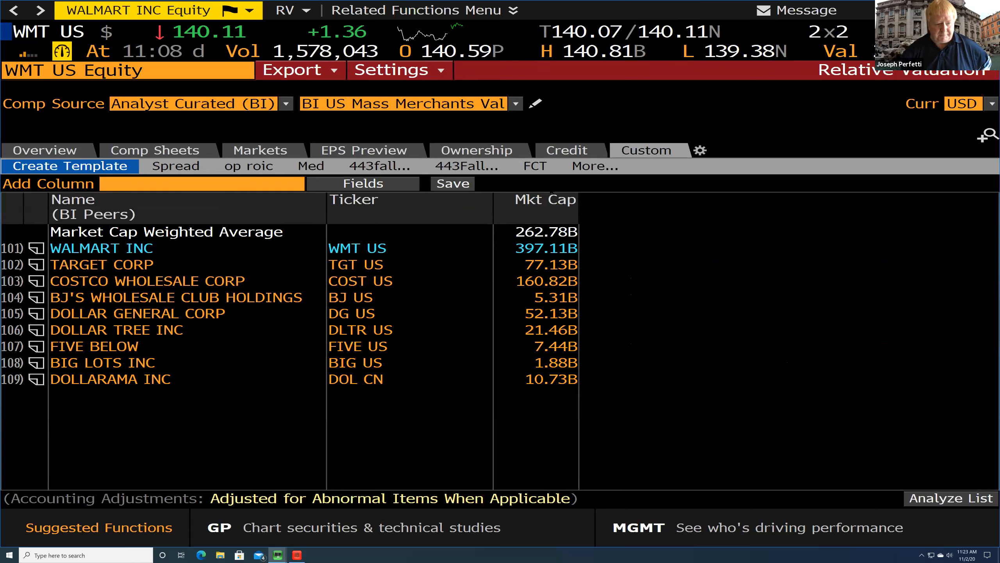
pyautogui.click(249, 182)
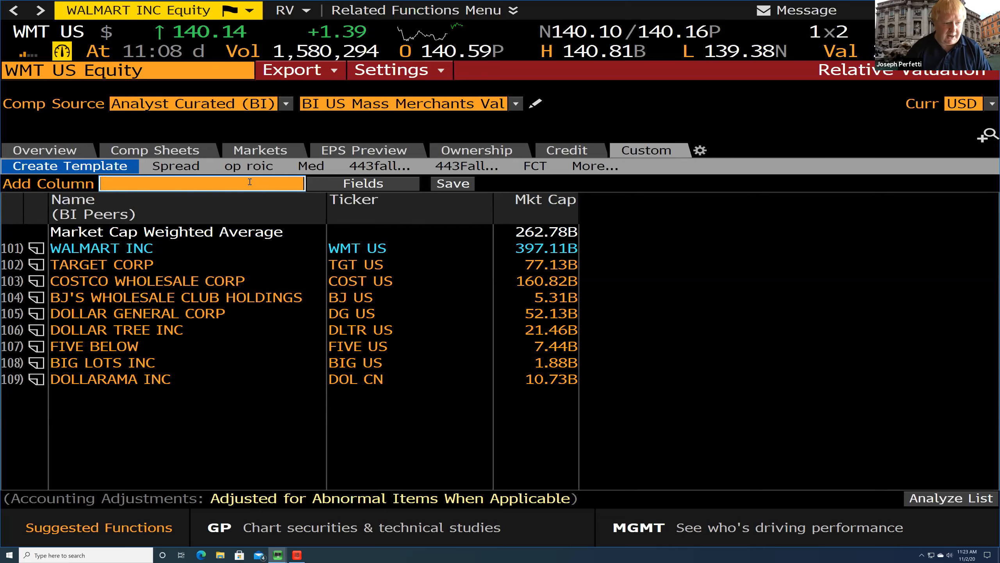
pyautogui.write('e')
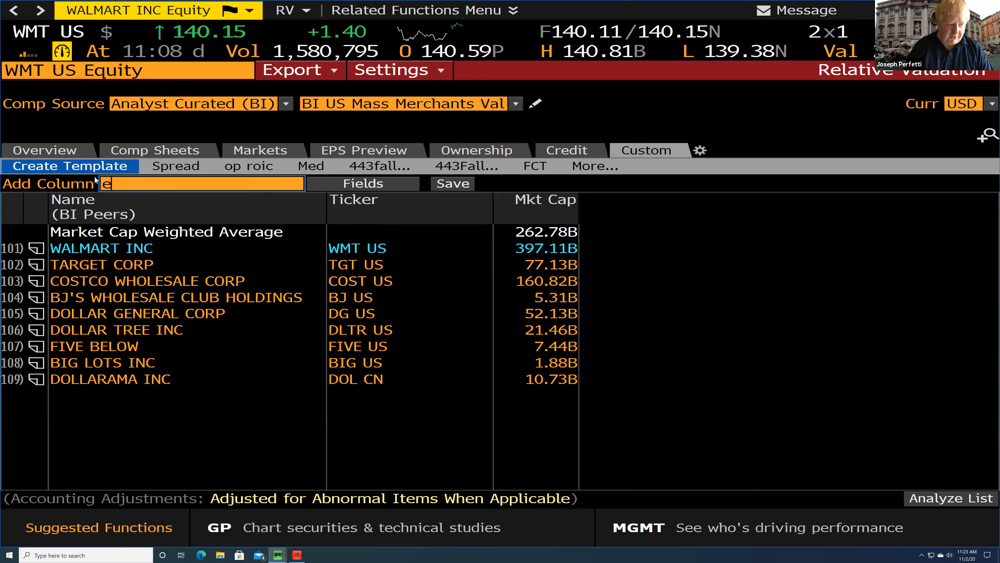
pyautogui.write('v to ')
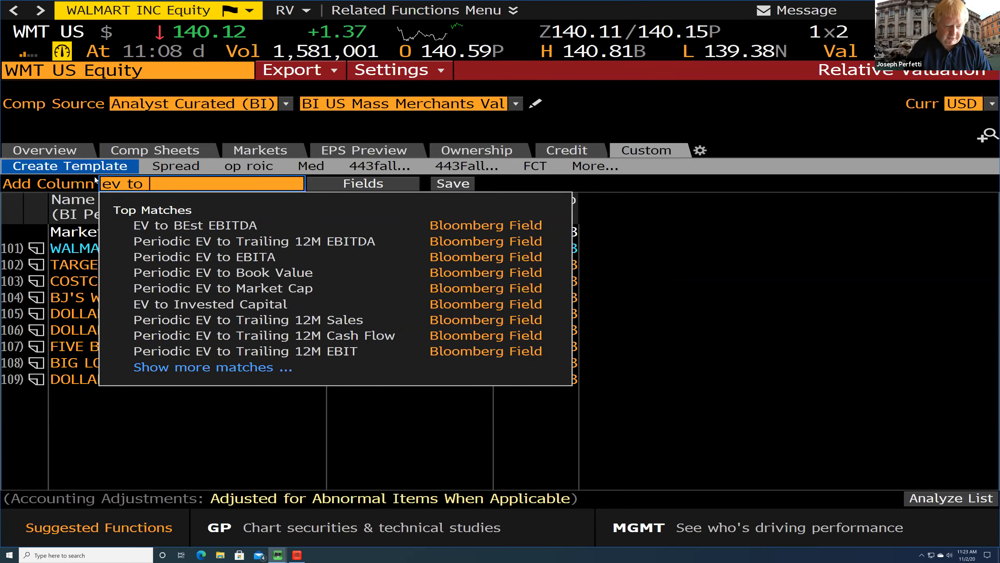
pyautogui.write('sales')
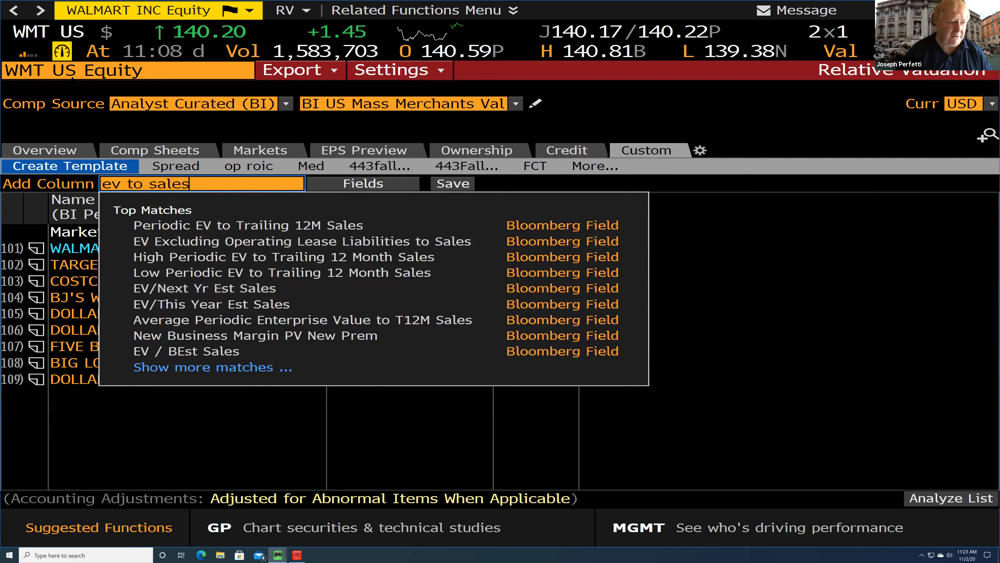
pyautogui.click(22, 35)
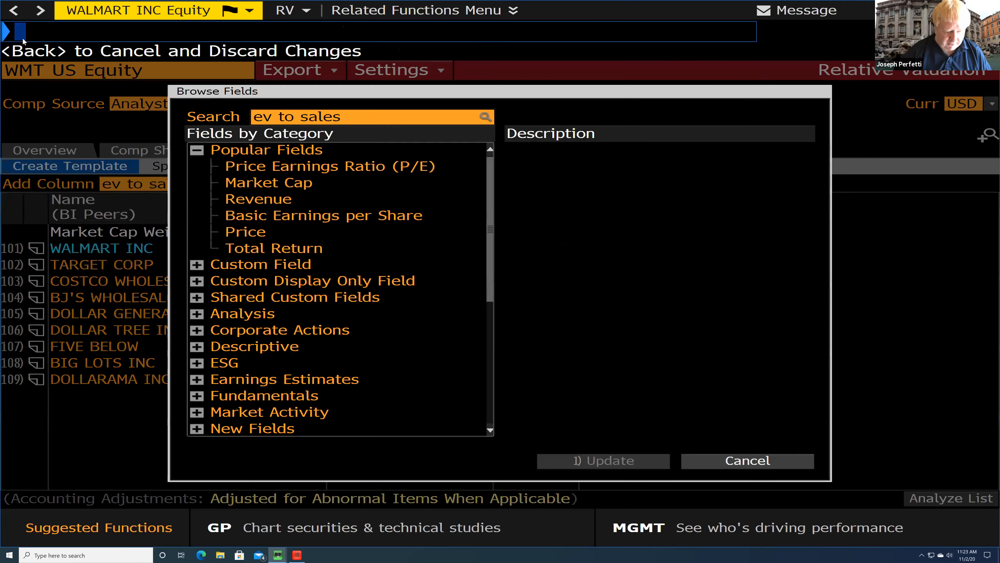
# - Maximize the 2-BLOOMBERG window, load WMT US Equity and run the EEO function
pyautogui.click(279, 555)
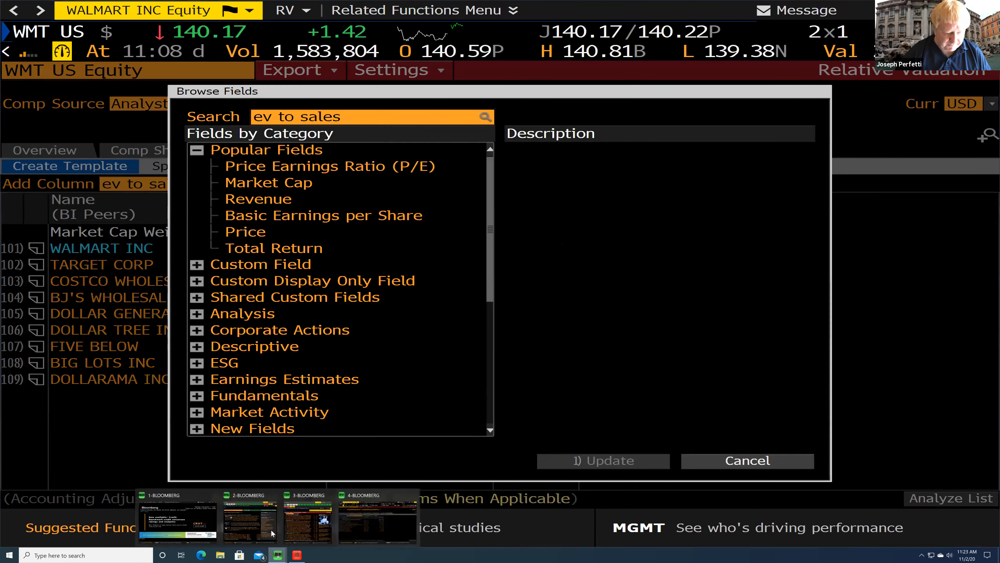
pyautogui.click(258, 527)
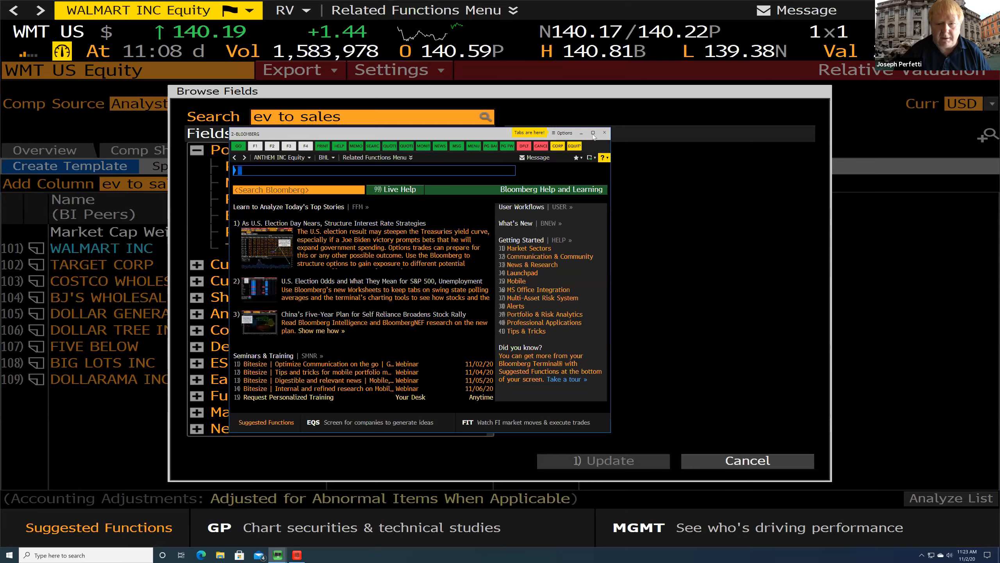
pyautogui.click(593, 133)
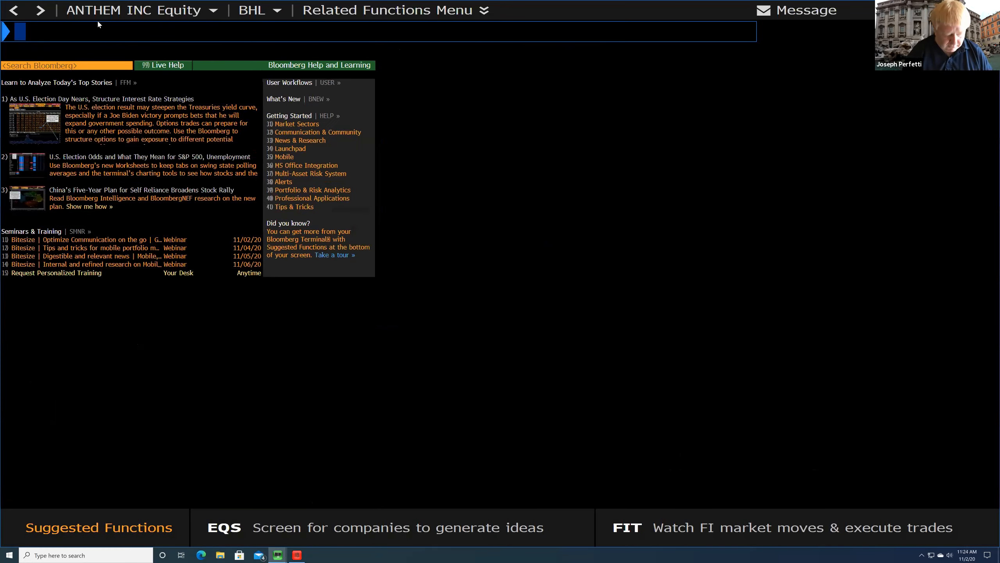
pyautogui.write('WMT')
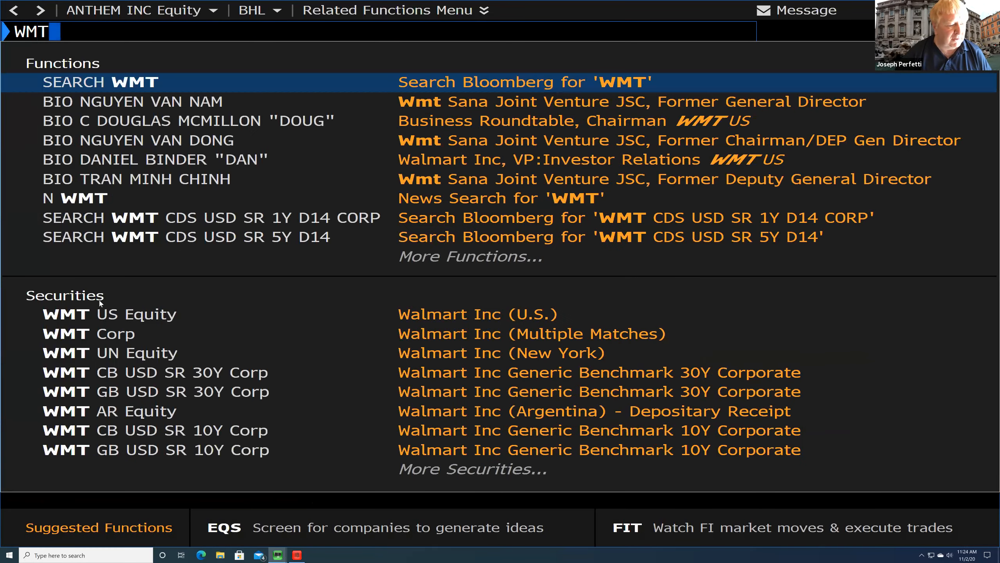
pyautogui.click(102, 314)
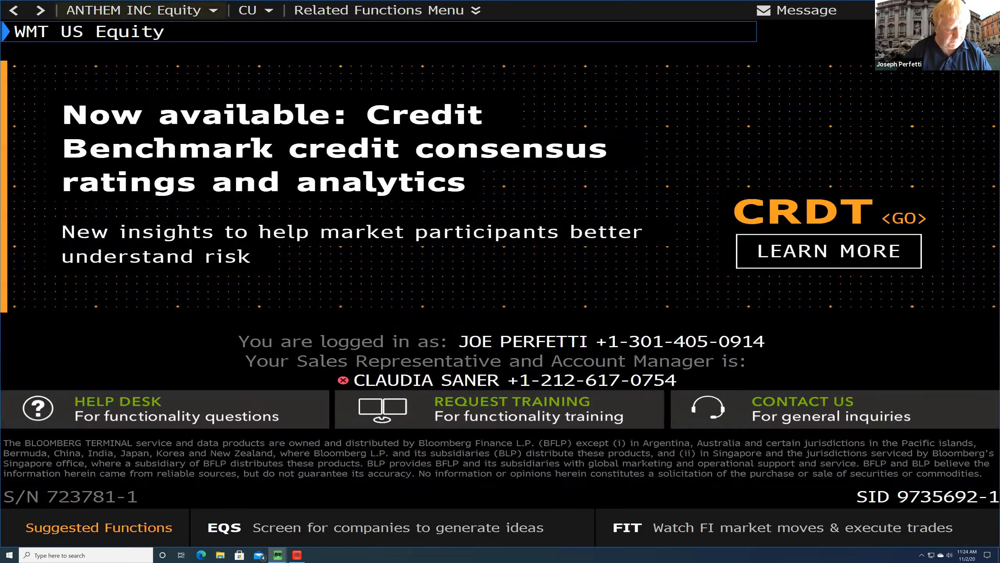
pyautogui.press('Return')
pyautogui.write('EEO')
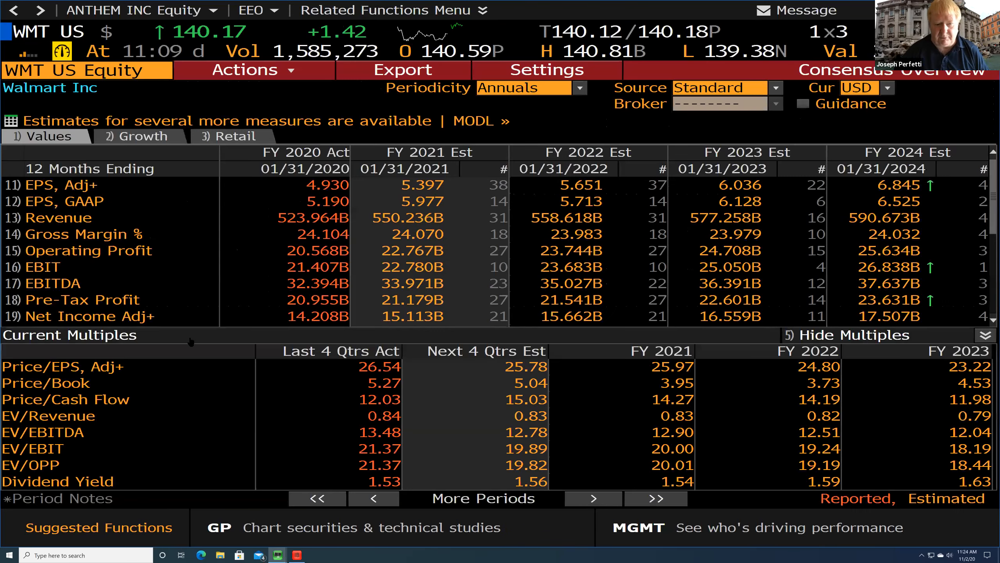
# - Hide the current multiples and examine Walmart's consensus estimates for FY 2021 and FY 2022
pyautogui.click(986, 335)
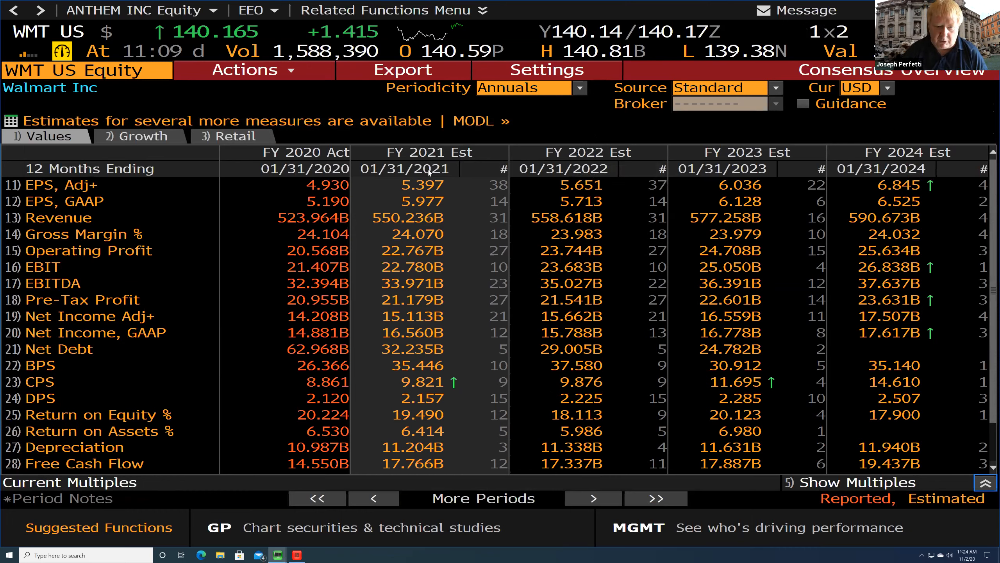
pyautogui.moveTo(418, 182)
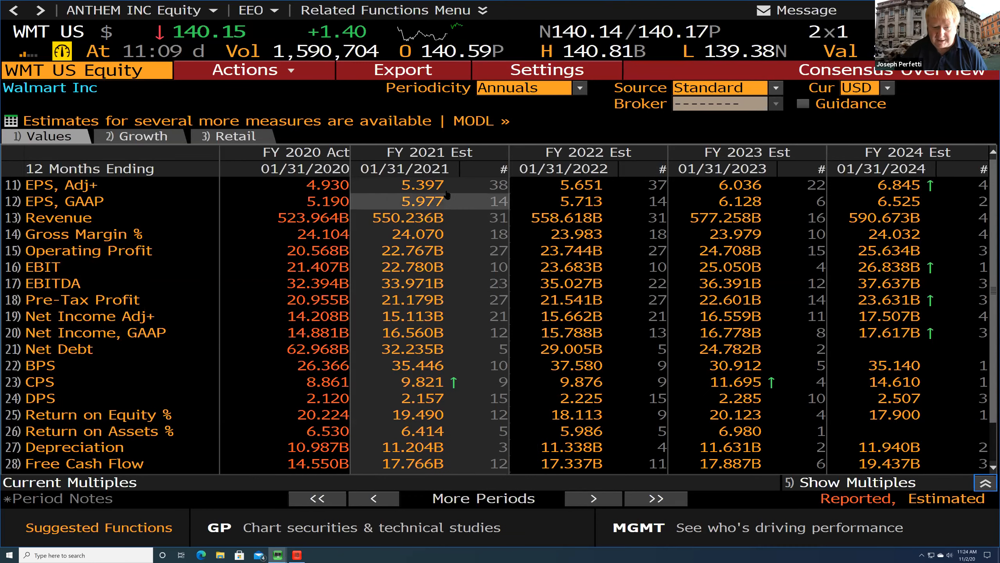
pyautogui.moveTo(451, 303)
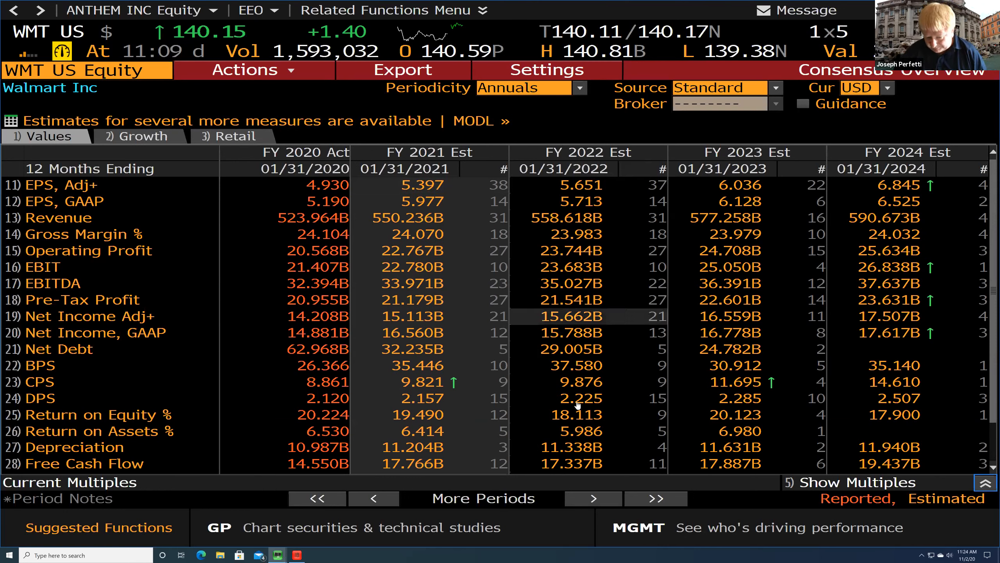
pyautogui.moveTo(591, 208)
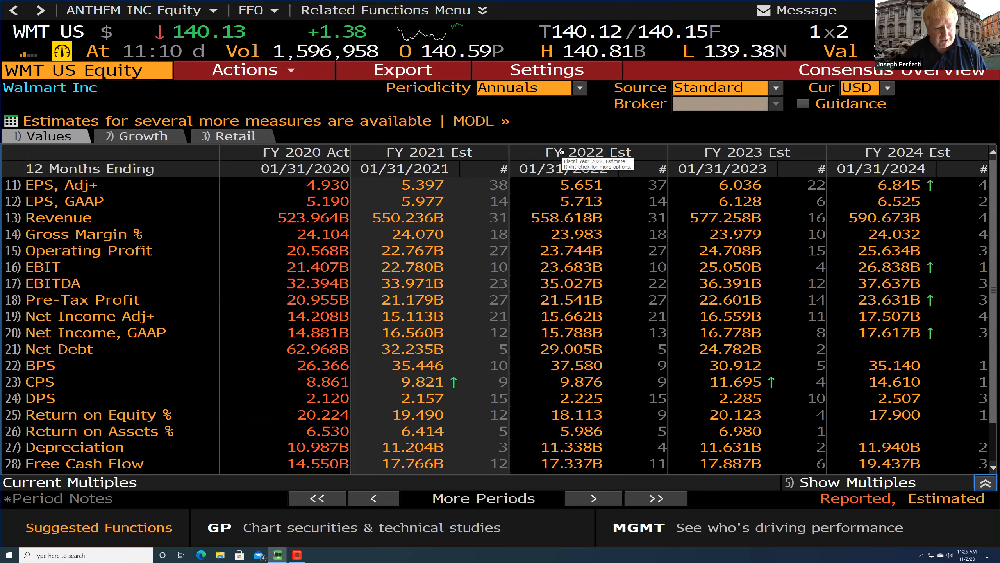
# - Return to the 4-BLOOMBERG window with Walmart's custom relative valuation template and dismiss its field browser
pyautogui.press('super+Tab')
pyautogui.press('super+Tab')
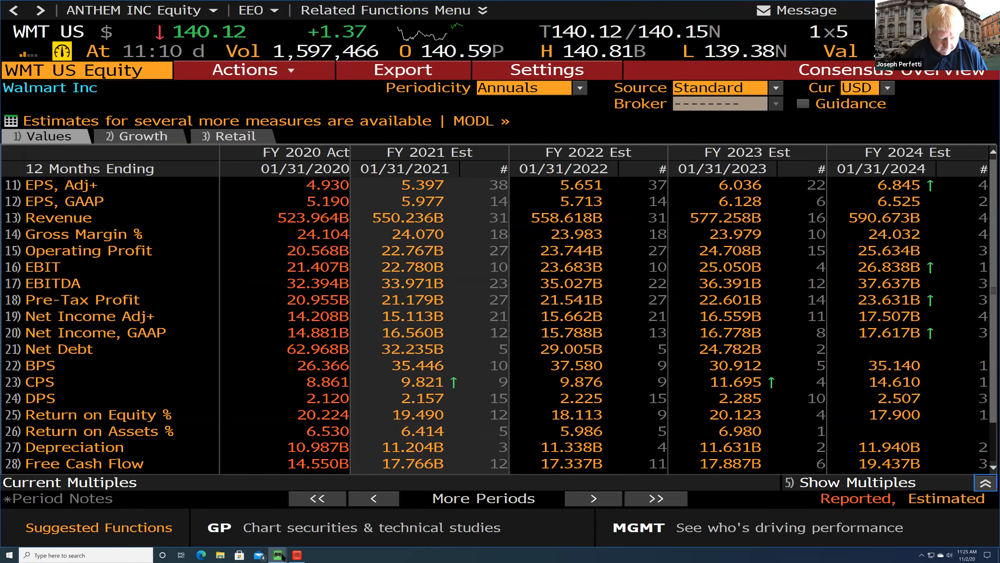
pyautogui.moveTo(283, 555)
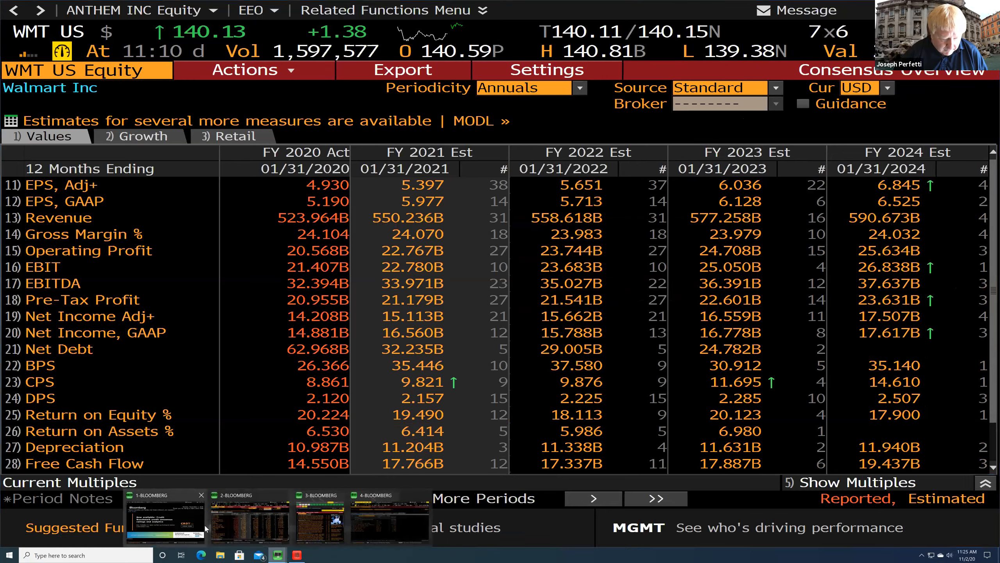
pyautogui.moveTo(205, 528)
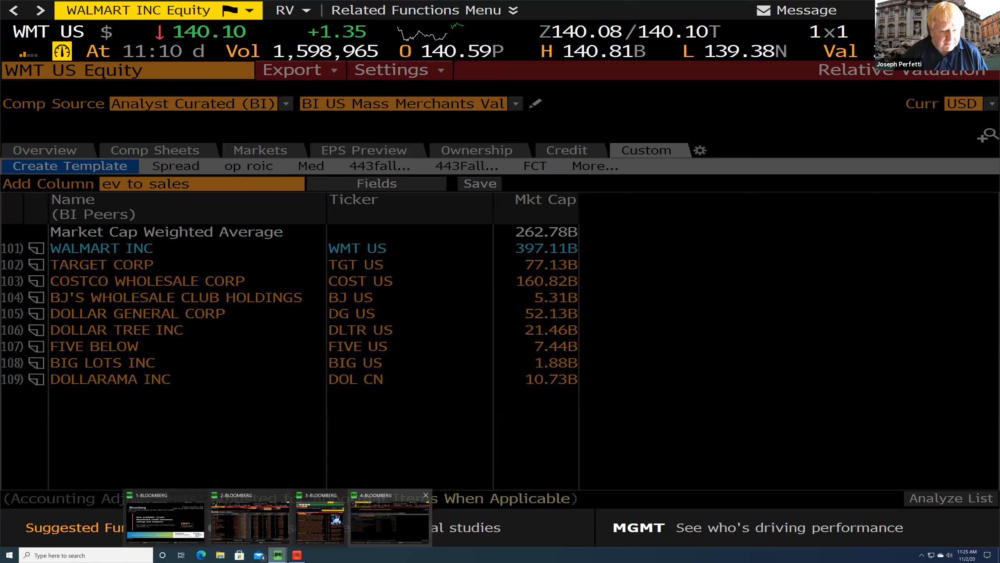
pyautogui.click(388, 528)
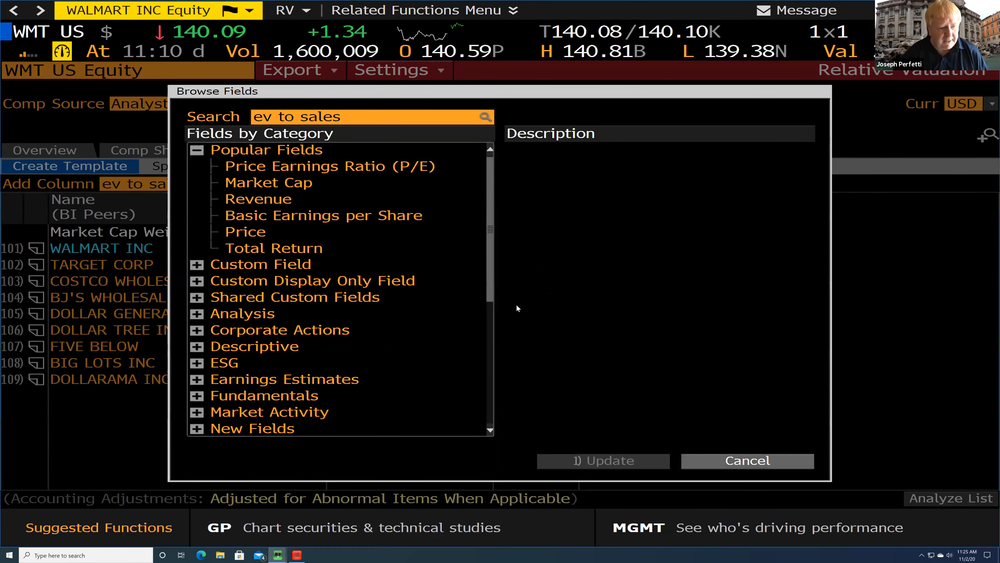
pyautogui.click(717, 468)
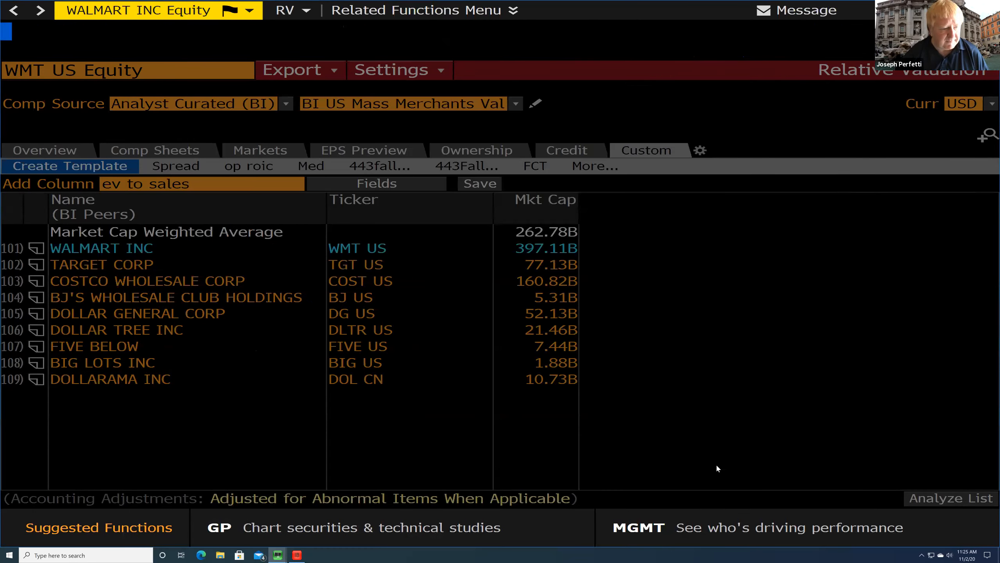
# - Search the column fields for ev / sales and add the EV/Next Yr Est Sales column to the peer template
pyautogui.click(204, 185)
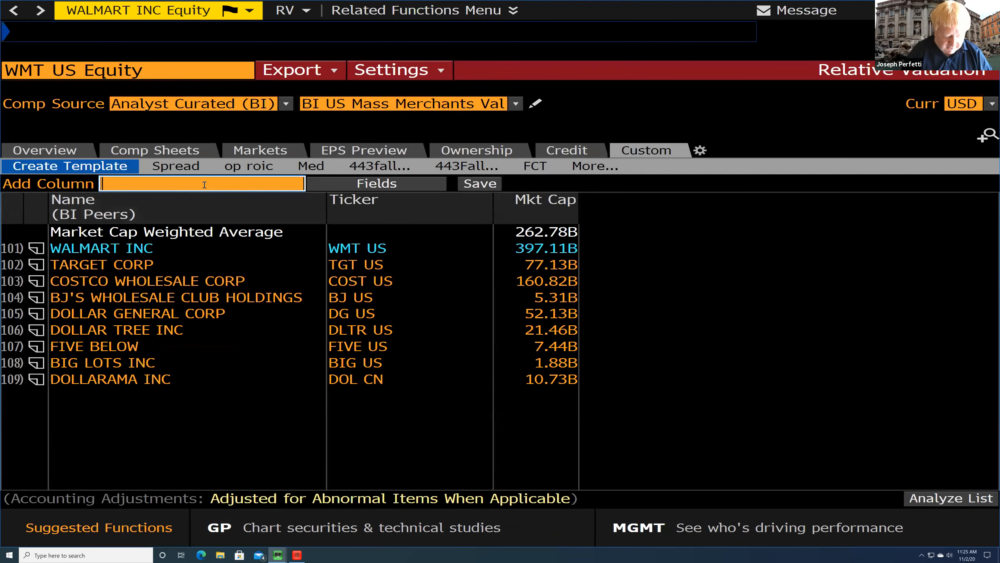
pyautogui.write('ev')
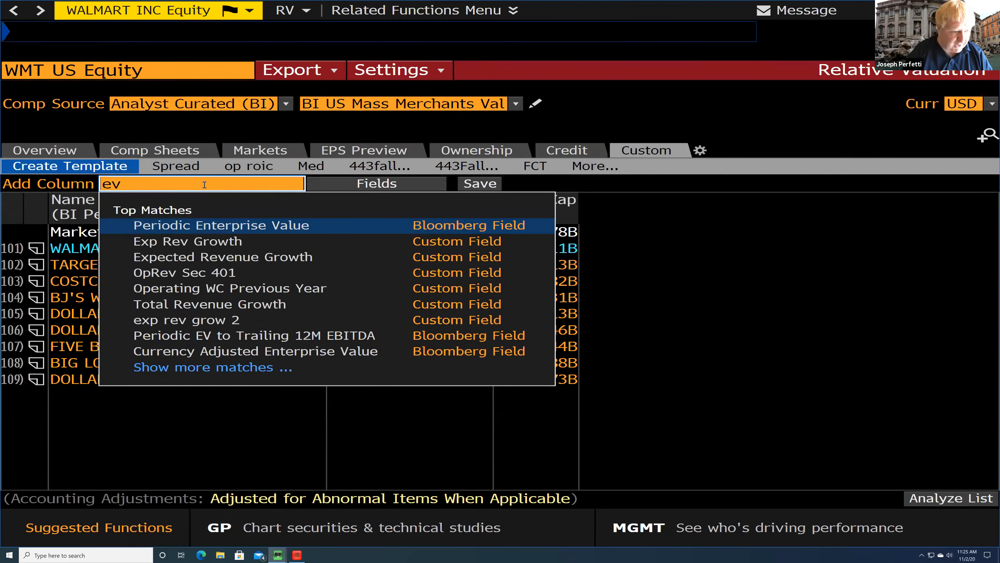
pyautogui.write(' / sales')
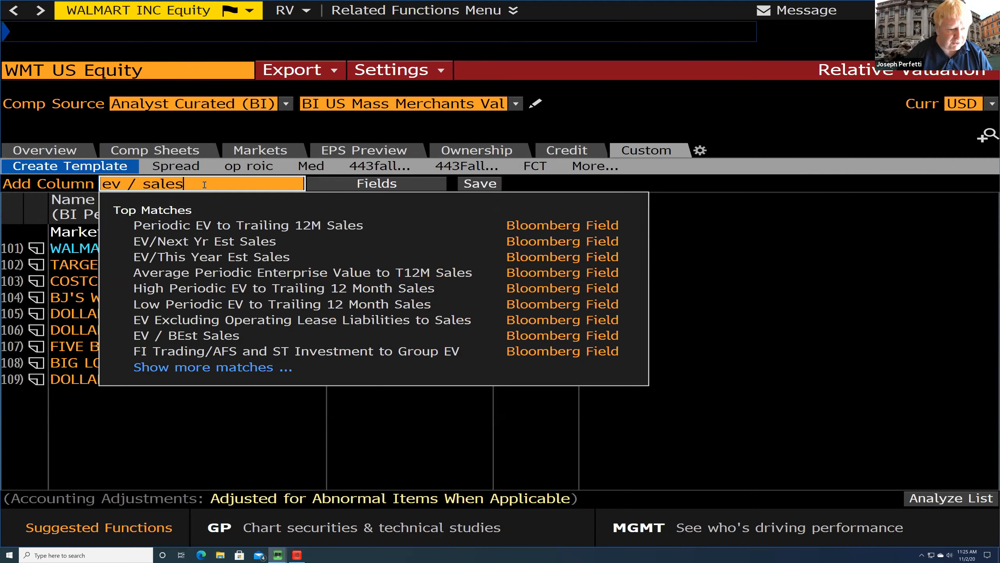
pyautogui.click(196, 241)
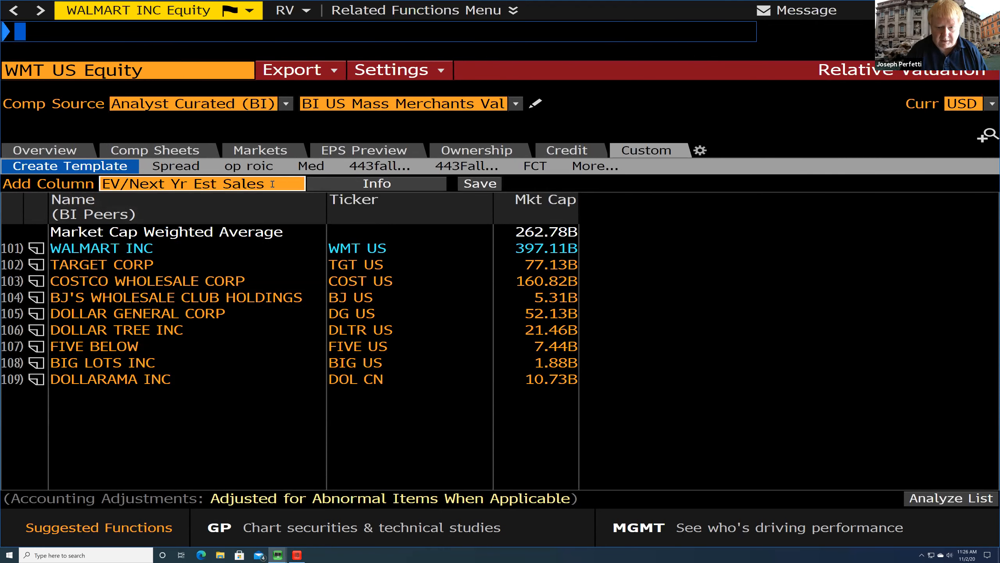
pyautogui.press('Return')
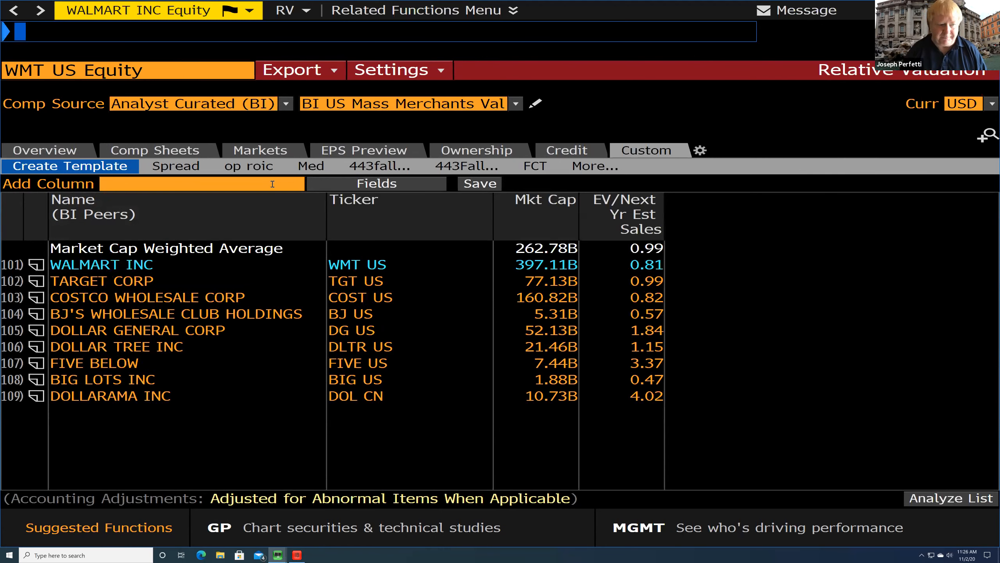
# - Try to add an EV / BEst Sales column with a customized period referencing Years Ago/Forward
pyautogui.click(200, 180)
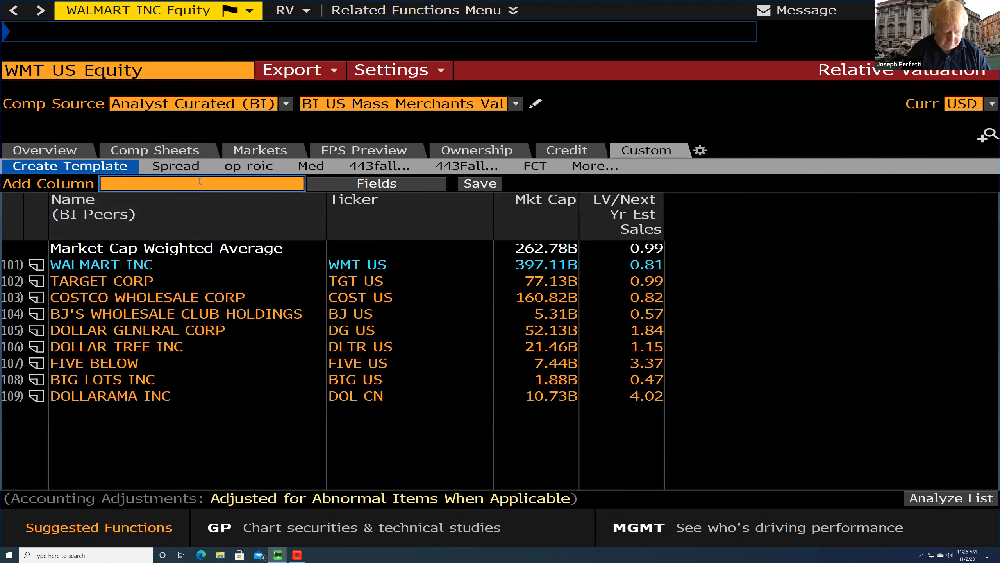
pyautogui.write('ev')
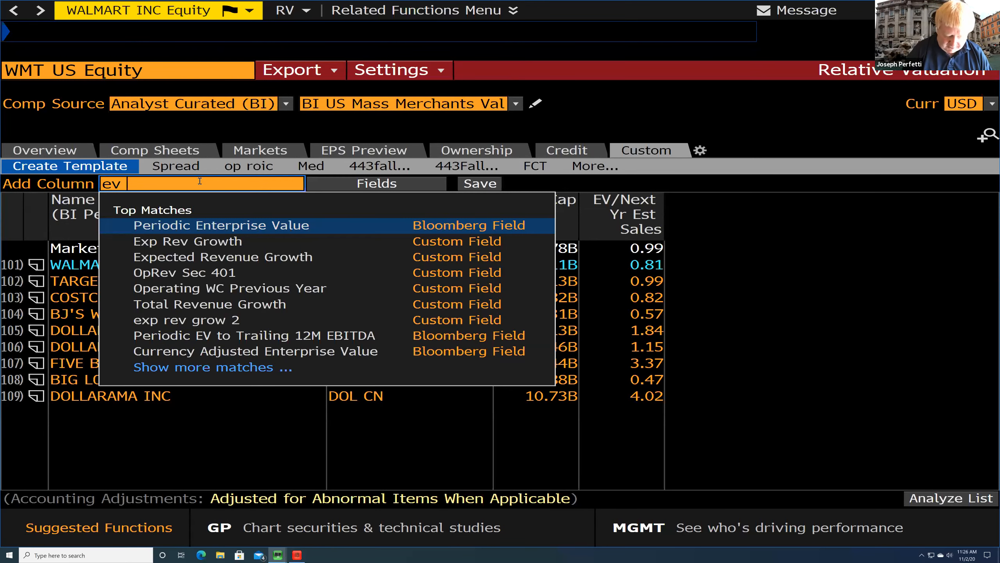
pyautogui.write(' / sales')
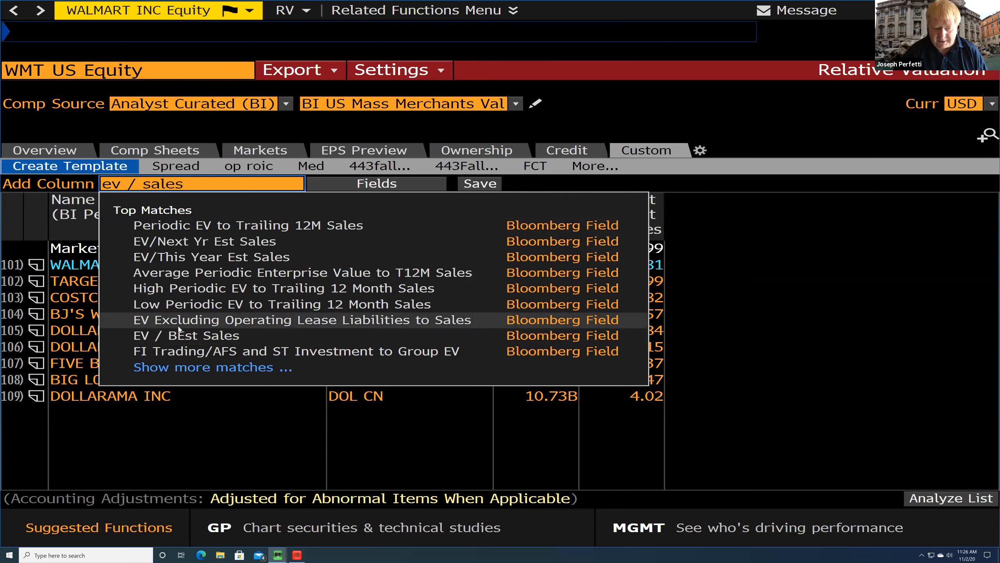
pyautogui.click(200, 336)
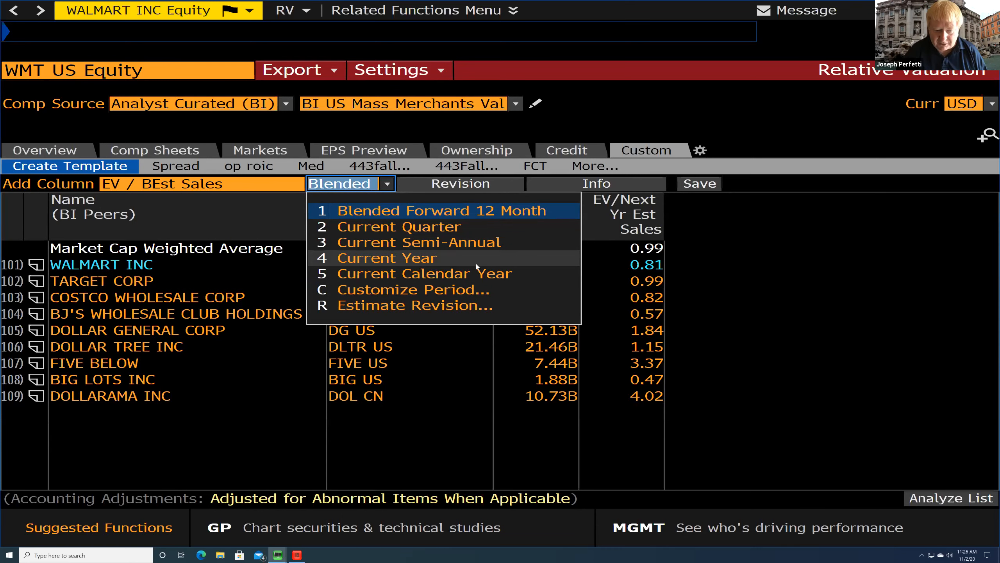
pyautogui.click(471, 291)
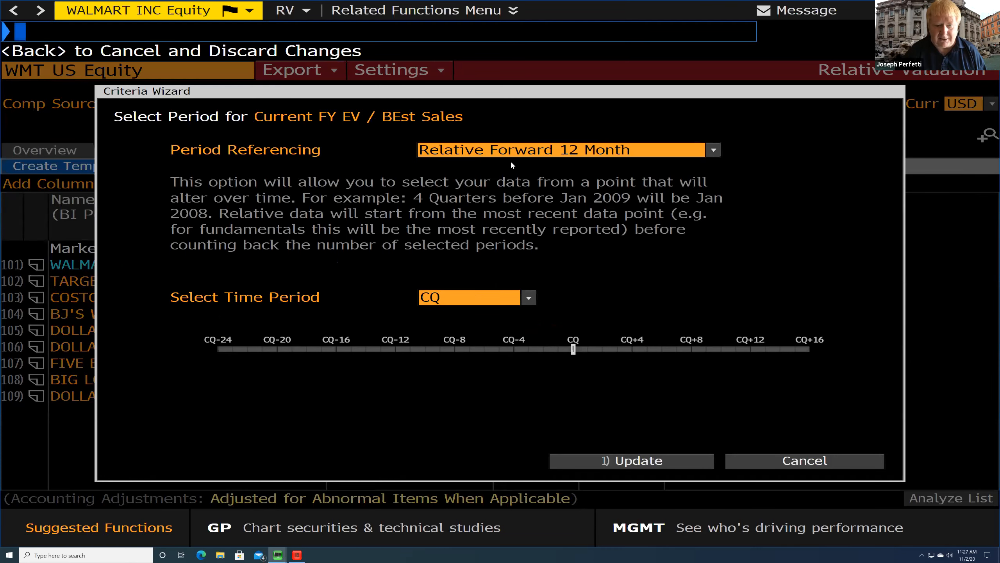
pyautogui.click(627, 152)
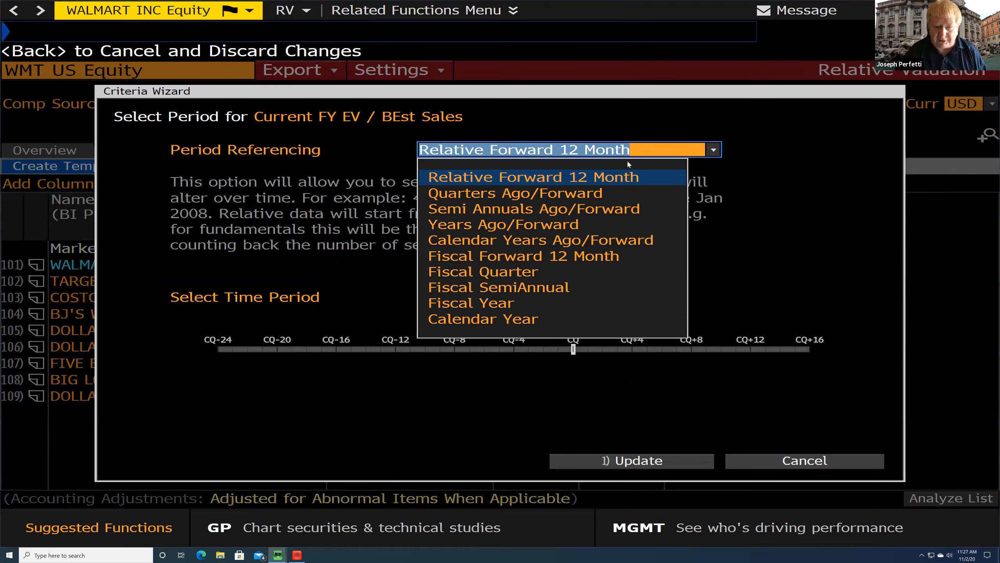
pyautogui.click(599, 224)
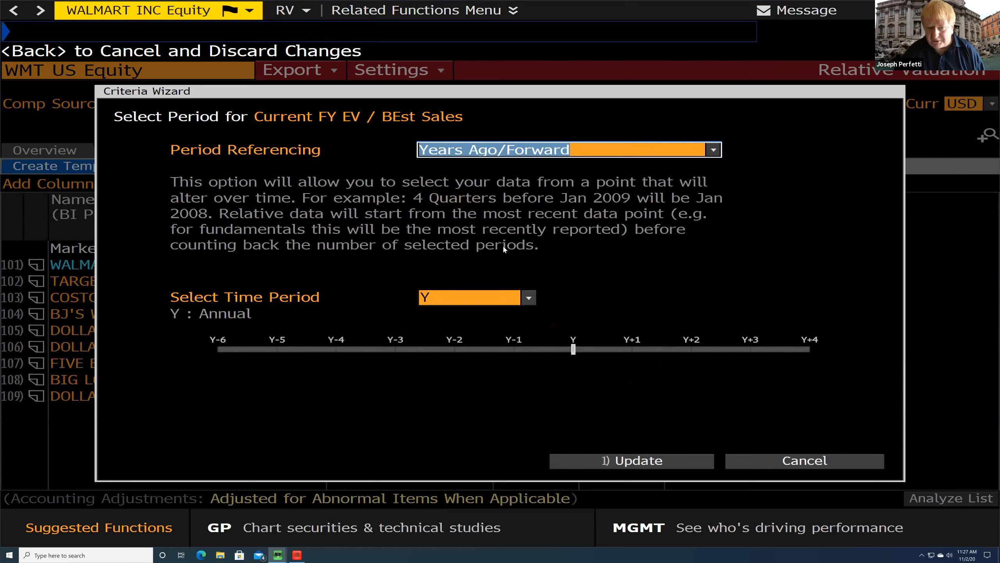
pyautogui.click(791, 459)
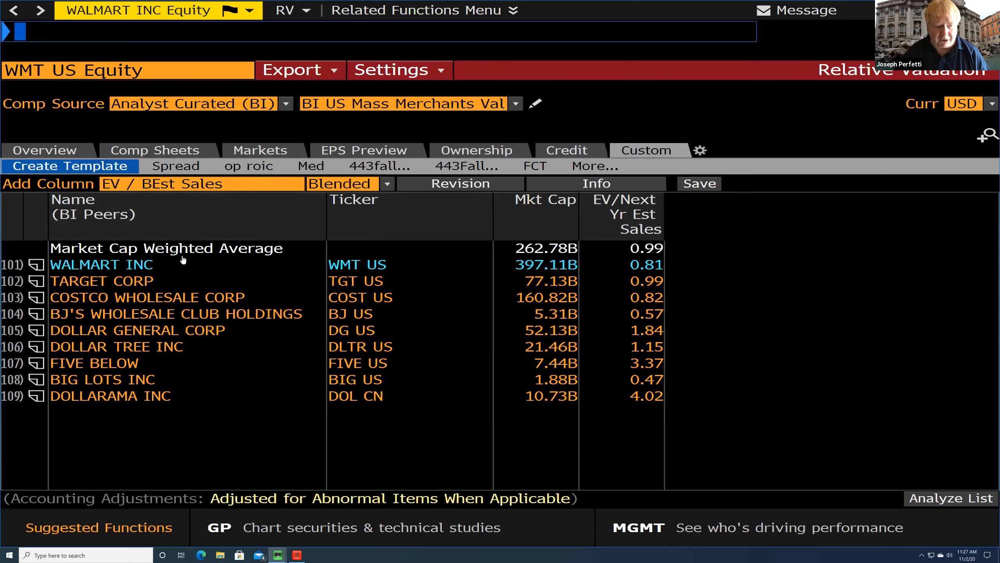
pyautogui.click(226, 184)
pyautogui.moveTo(226, 185); pyautogui.dragTo(100, 184)
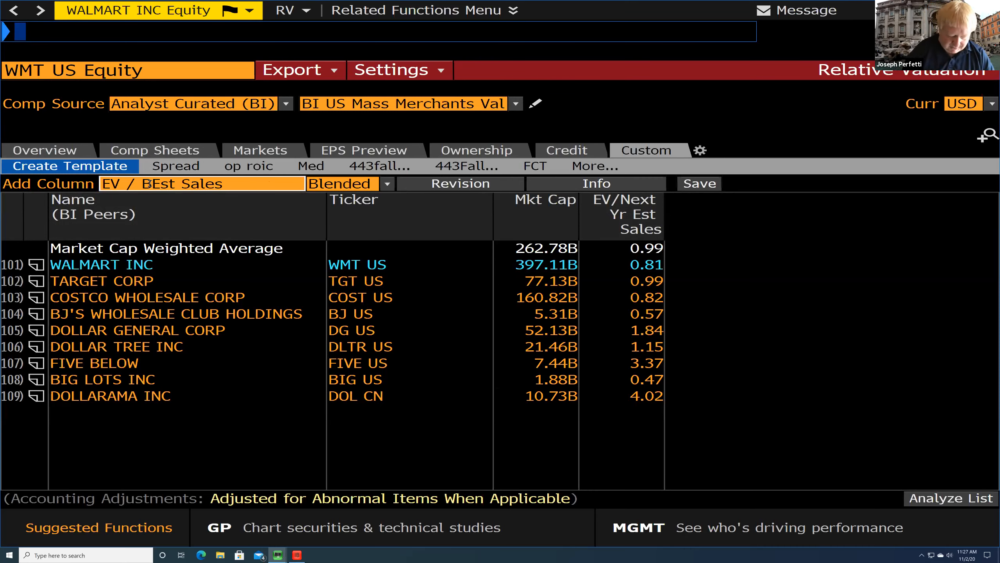
pyautogui.write('EV')
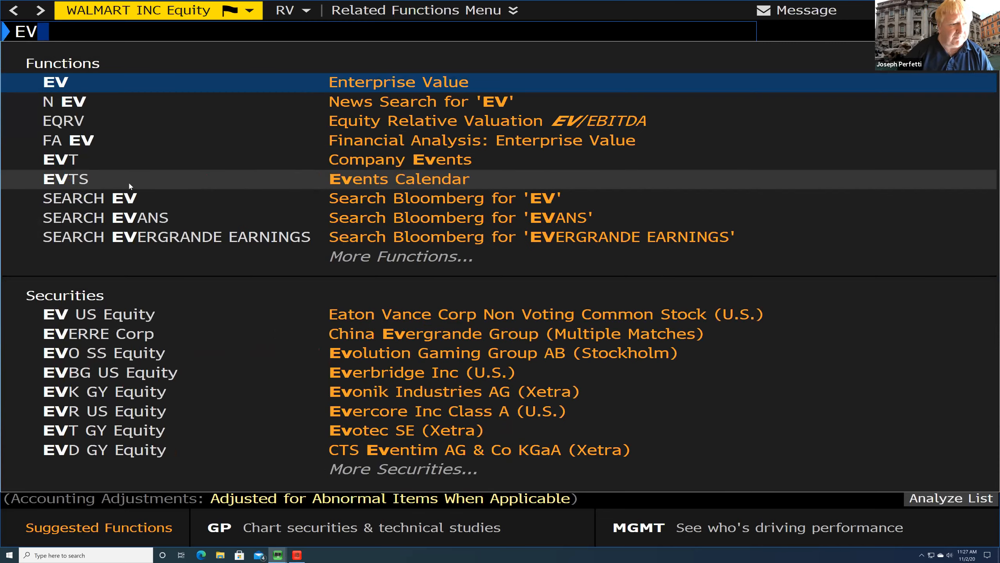
pyautogui.press('BackSpace')
pyautogui.press('BackSpace')
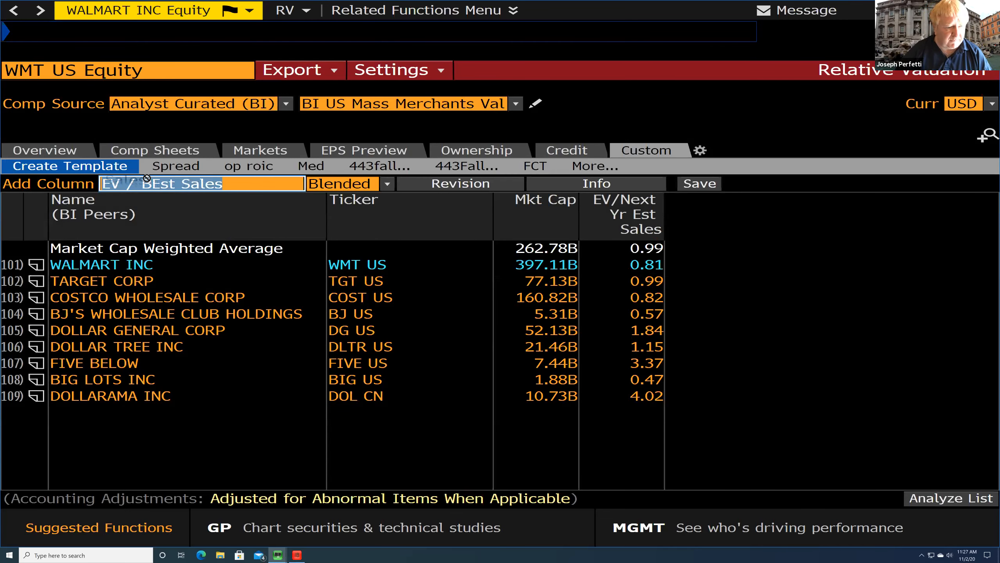
pyautogui.write('EV')
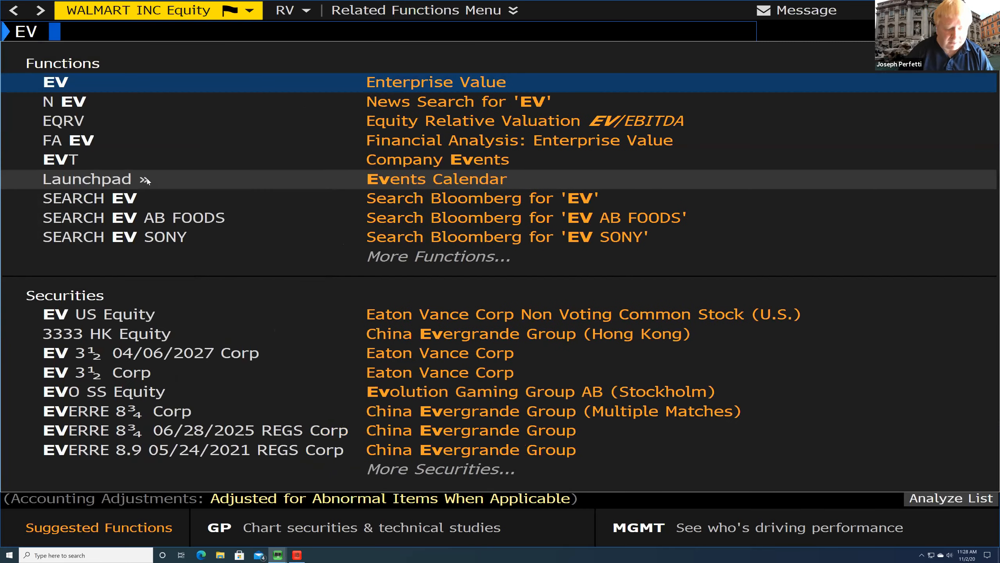
pyautogui.press('BackSpace')
pyautogui.press('BackSpace')
# - Search the column fields for ev to ebitda and open the full list of matches
pyautogui.click(121, 186)
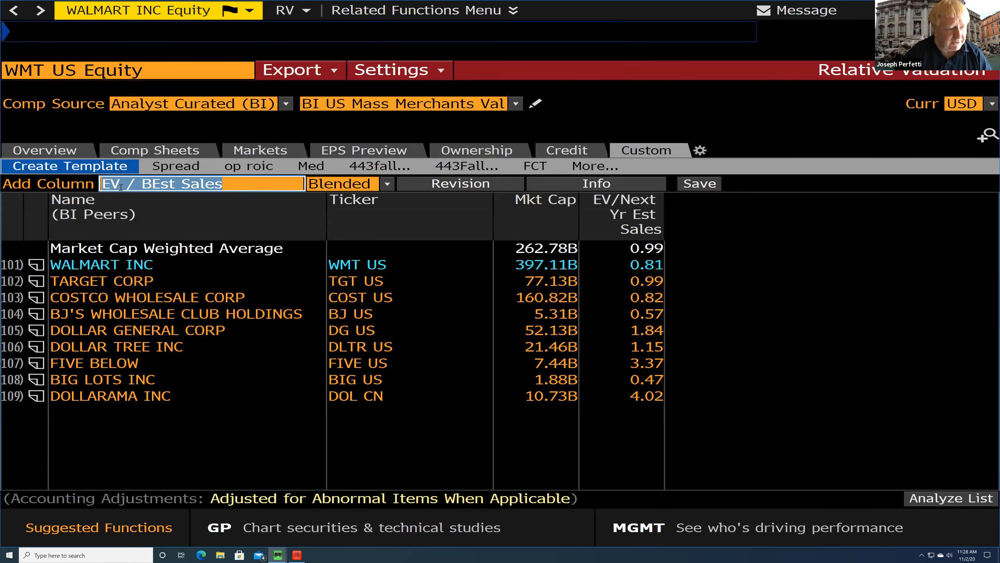
pyautogui.write('ev')
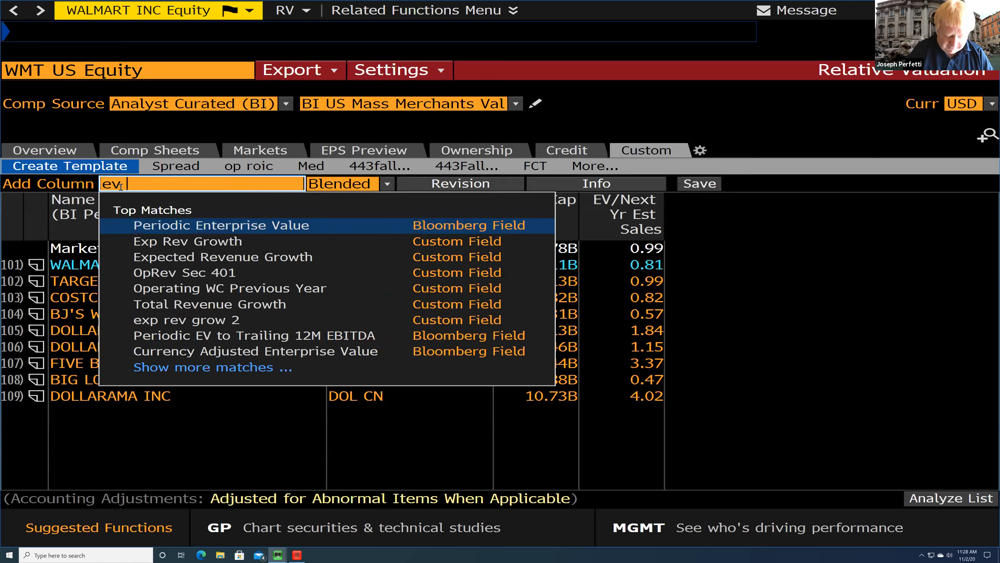
pyautogui.write(' to ')
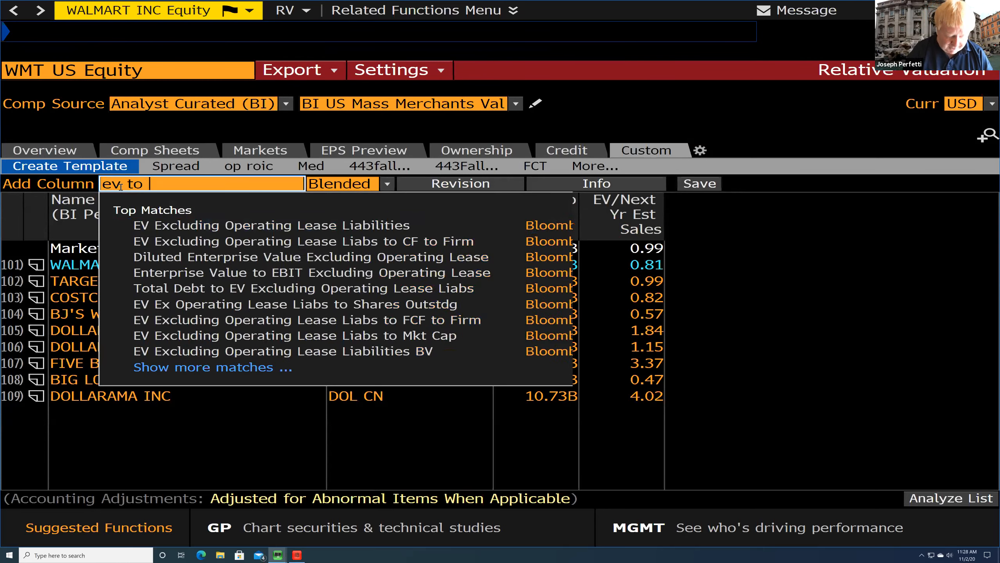
pyautogui.write('ebitda')
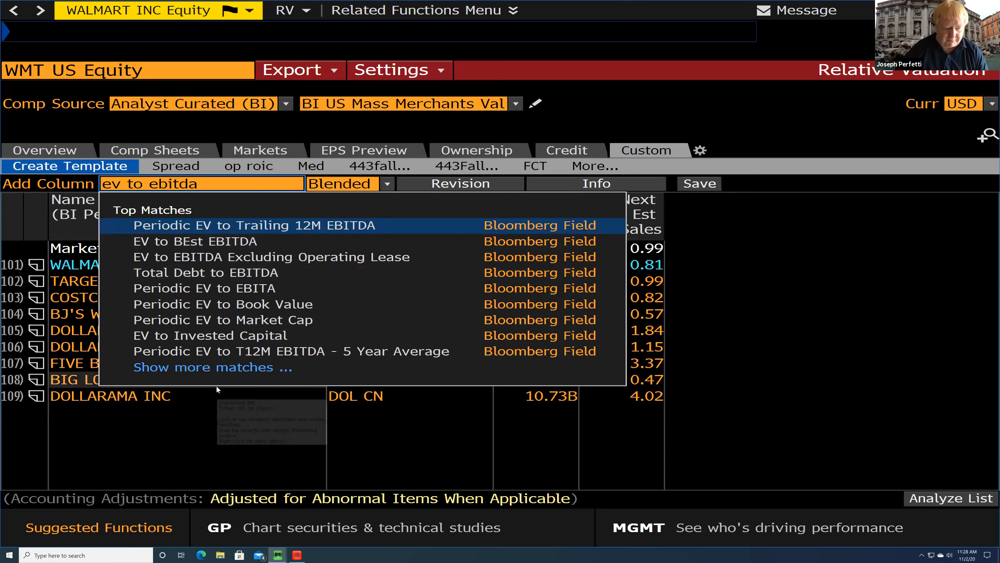
pyautogui.click(214, 374)
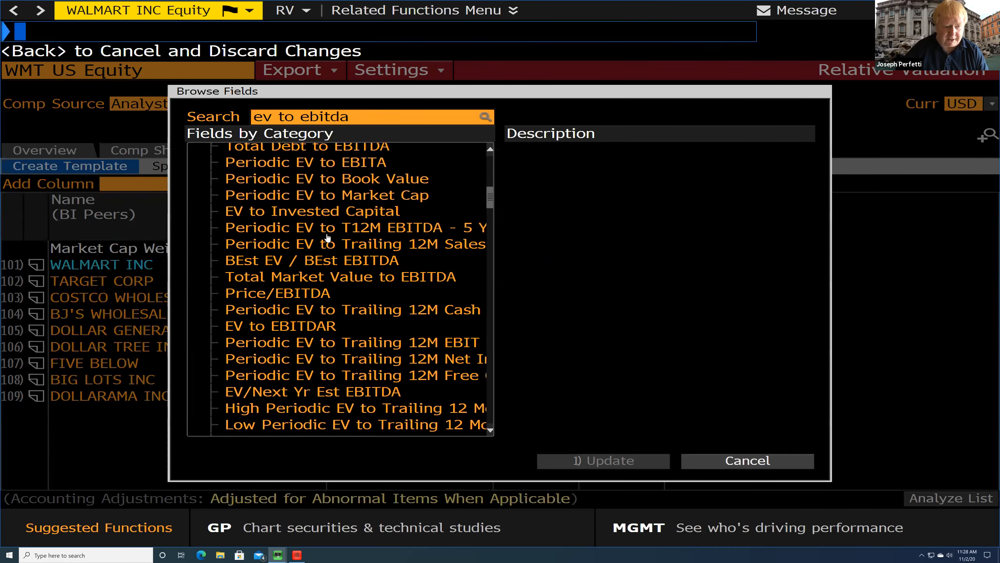
# - Look through the ev to ebitda matches for a field that uses next-year estimated EBITDA
pyautogui.scroll(1, 327, 237)
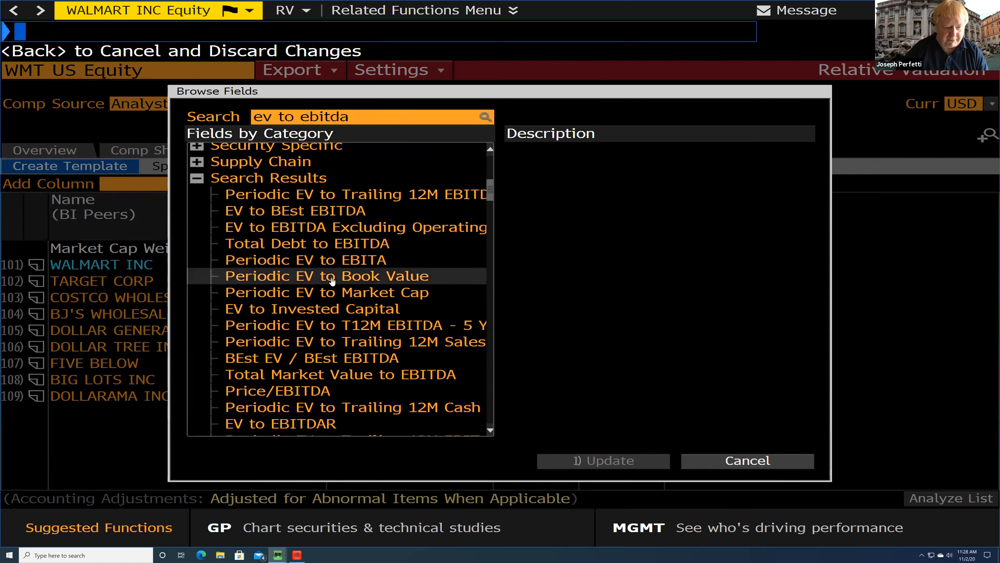
pyautogui.scroll(-2, 331, 278)
pyautogui.scroll(-6, 332, 280)
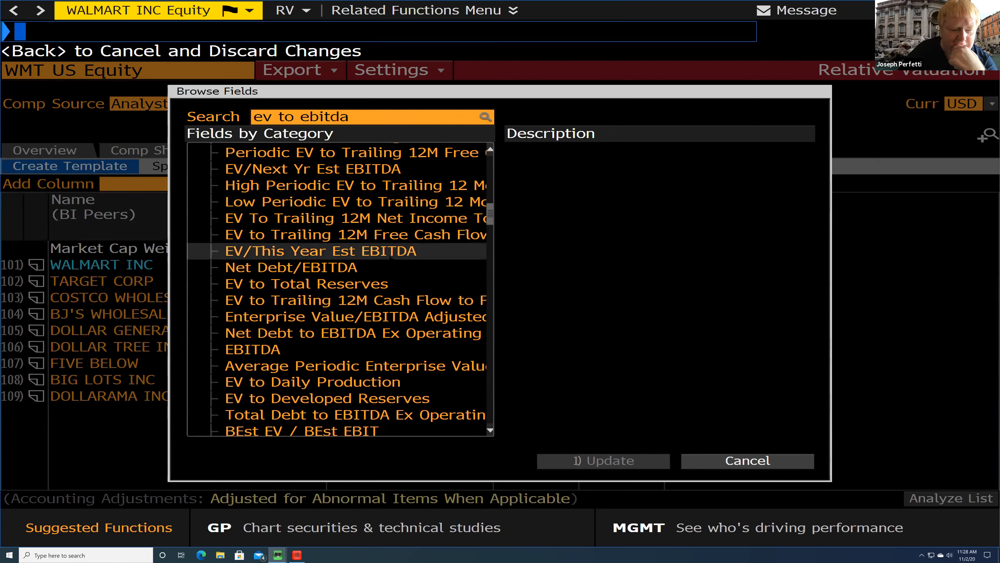
pyautogui.scroll(-1, 380, 255)
pyautogui.scroll(-11, 355, 289)
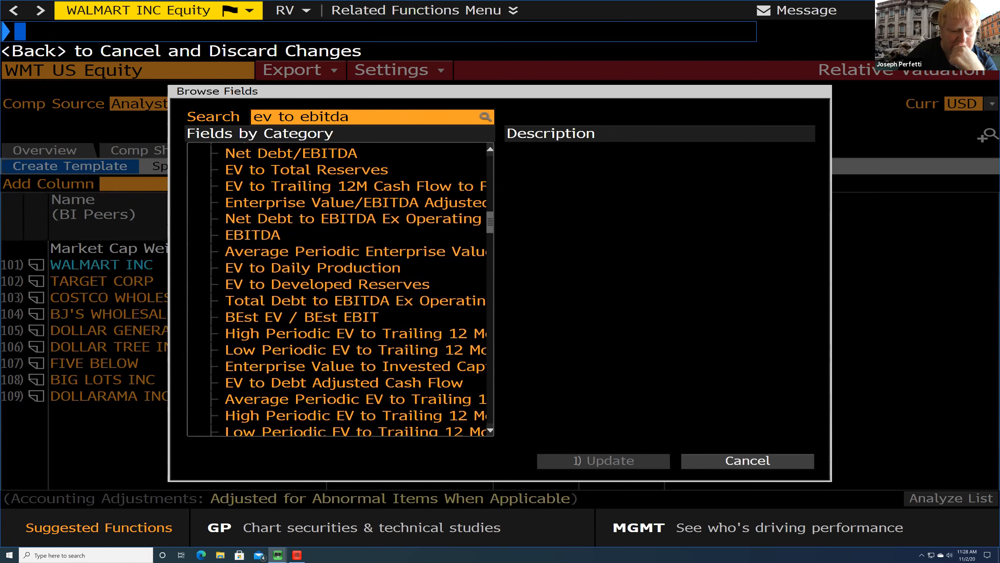
pyautogui.scroll(-5, 355, 289)
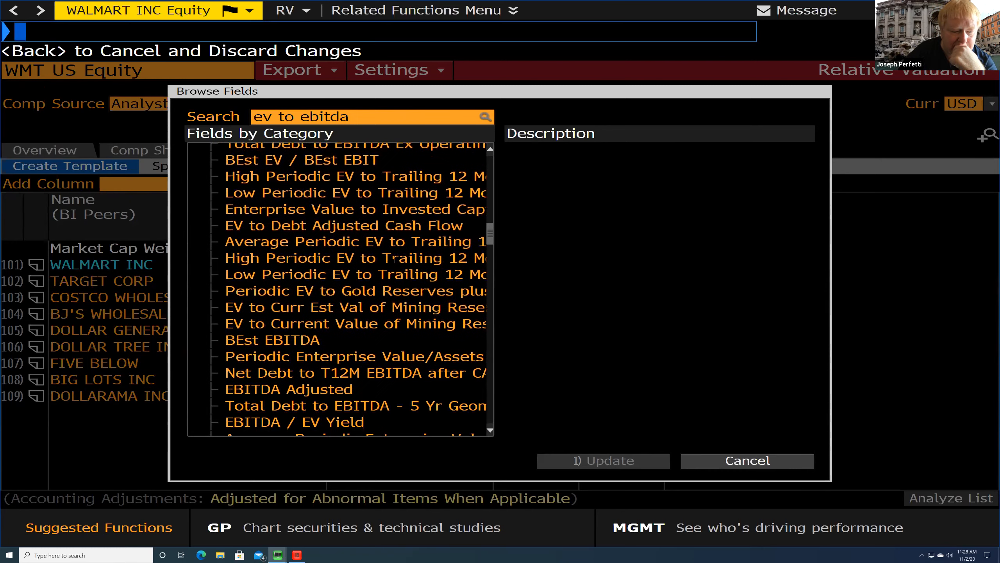
pyautogui.scroll(-6, 354, 289)
pyautogui.scroll(-8, 392, 260)
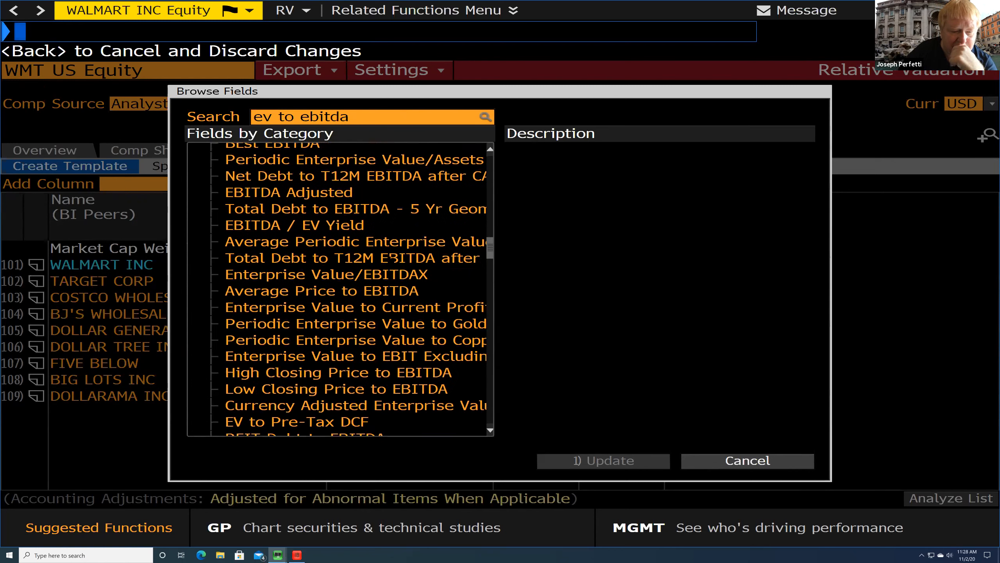
pyautogui.scroll(15, 391, 258)
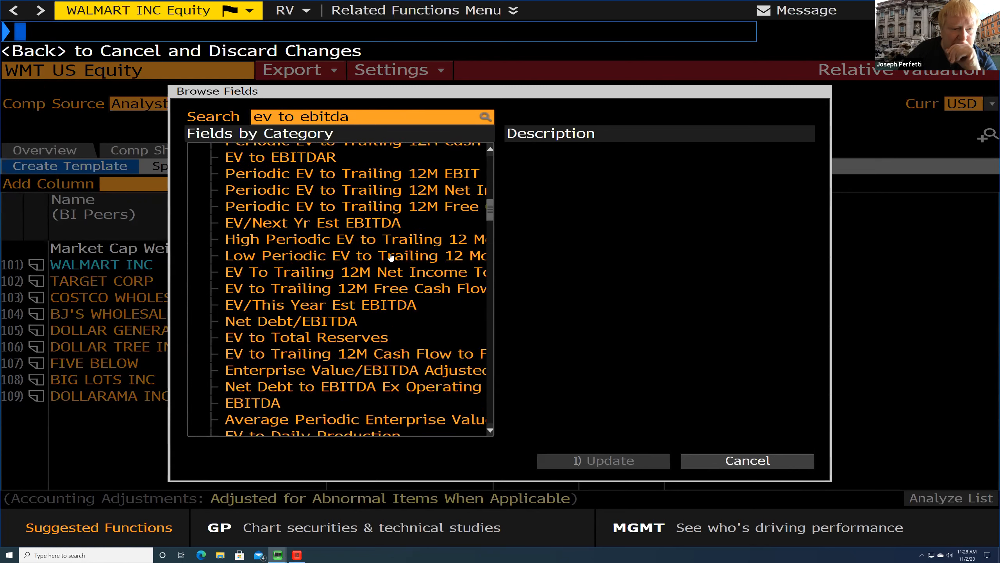
pyautogui.scroll(-5, 391, 258)
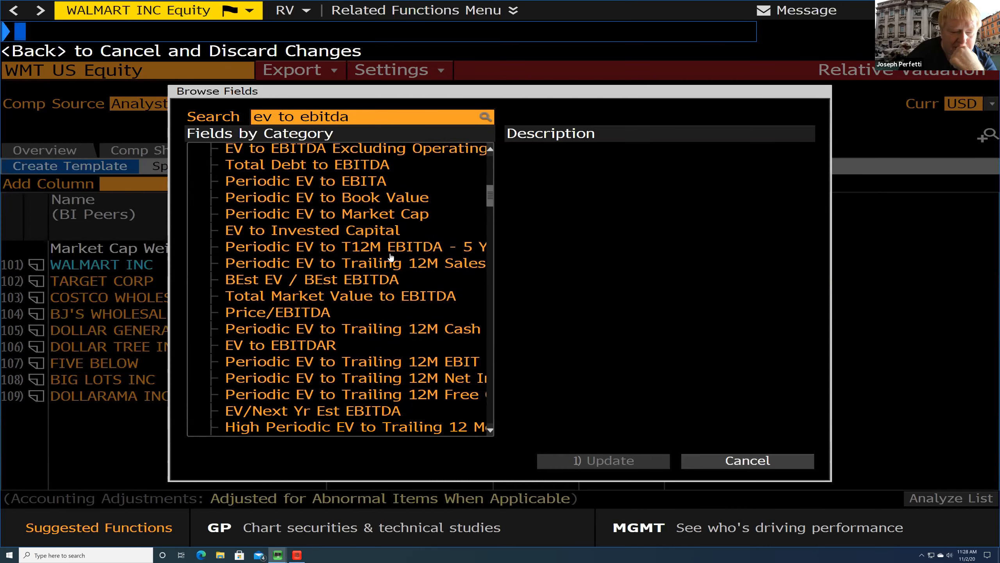
pyautogui.scroll(-5, 391, 256)
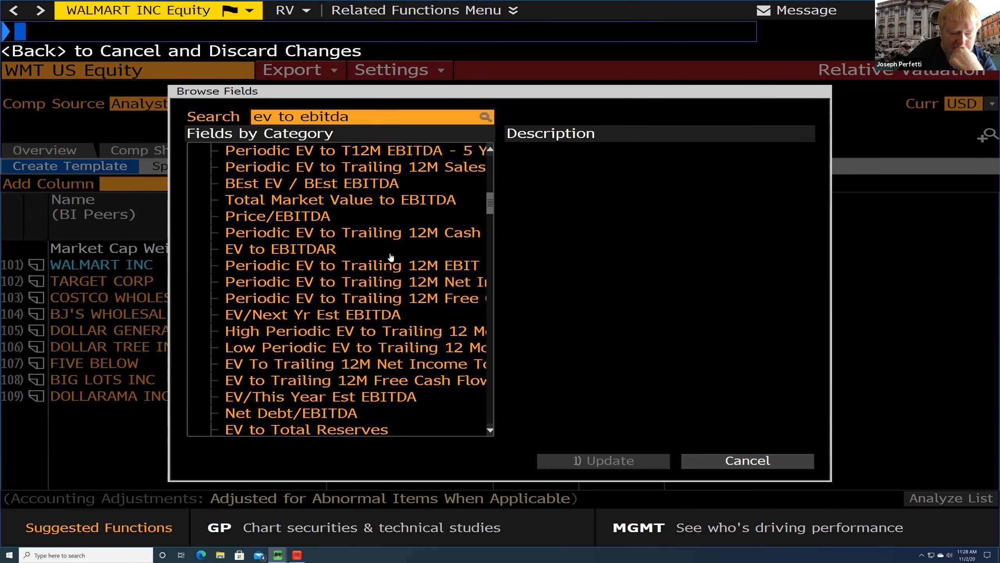
pyautogui.scroll(-1, 392, 257)
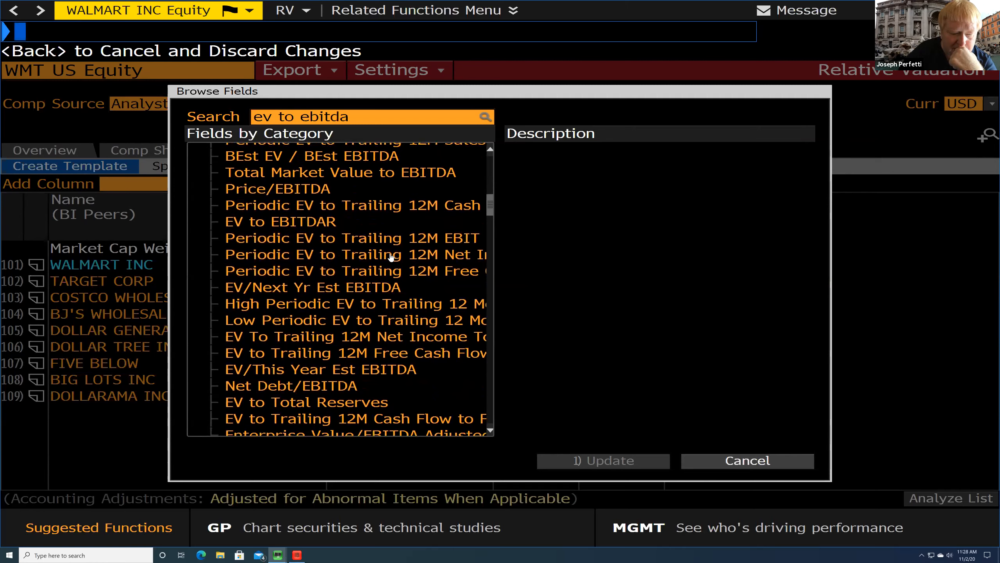
# - Search the fields for ev to next and add the EV/Next Yr Est EBITDA column to the peer template
pyautogui.click(371, 120)
pyautogui.click(371, 119)
pyautogui.press('BackSpace')
pyautogui.press('BackSpace')
pyautogui.press('BackSpace')
pyautogui.press('BackSpace')
pyautogui.press('BackSpace')
pyautogui.press('BackSpace')
pyautogui.write('next')
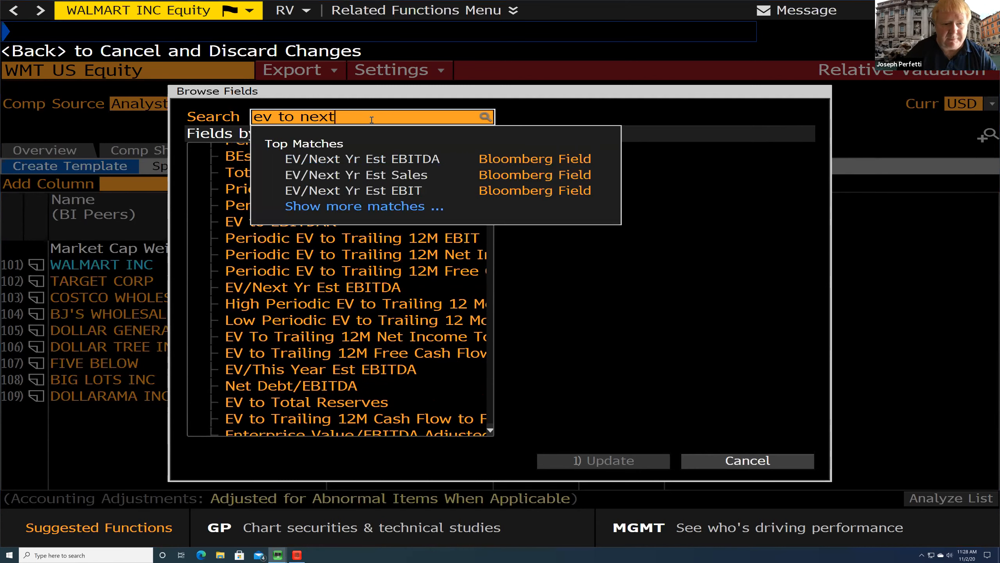
pyautogui.click(356, 159)
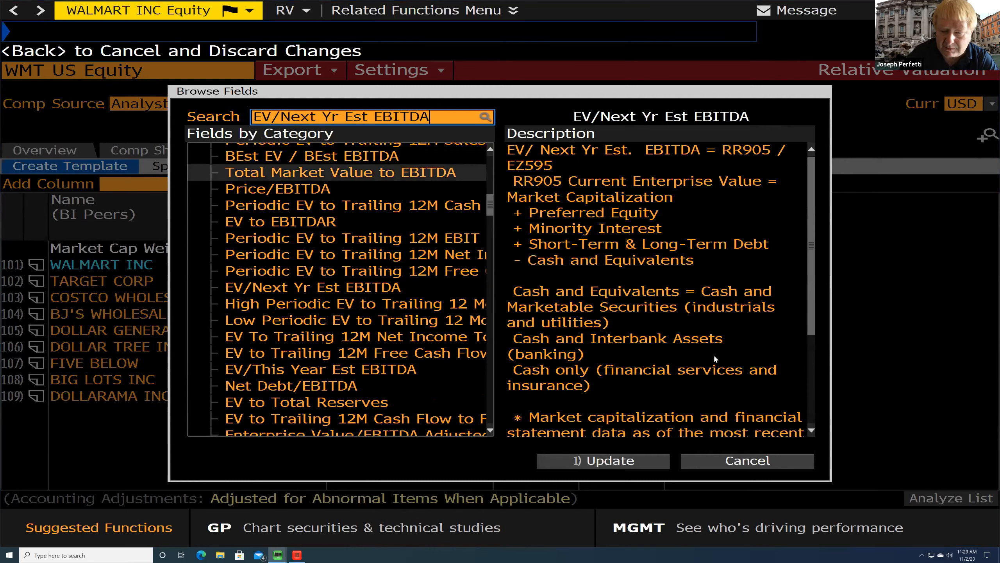
pyautogui.click(587, 460)
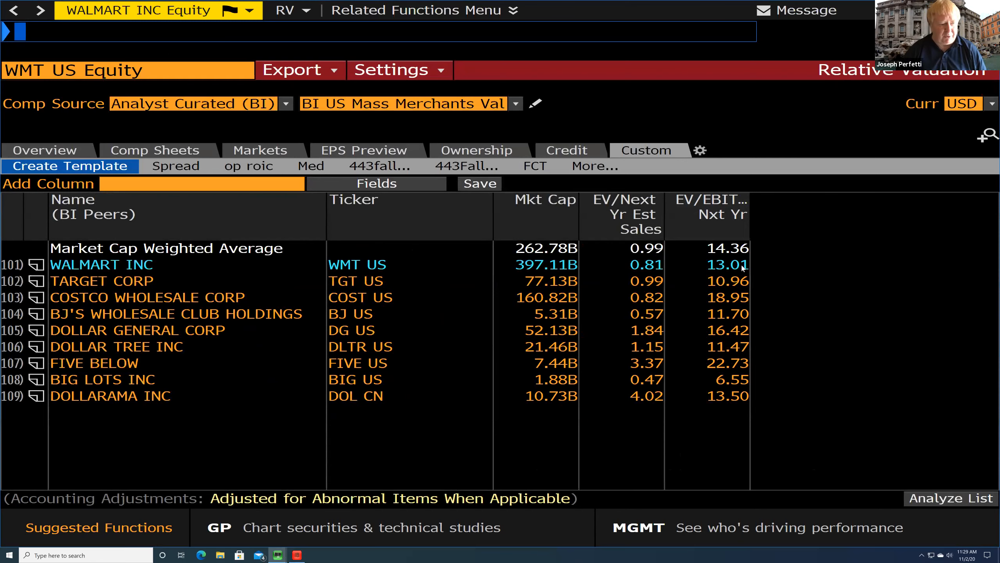
# - Find the ev to next fields and add the EV/Next Yr Est EBIT column to the peer table
pyautogui.click(232, 185)
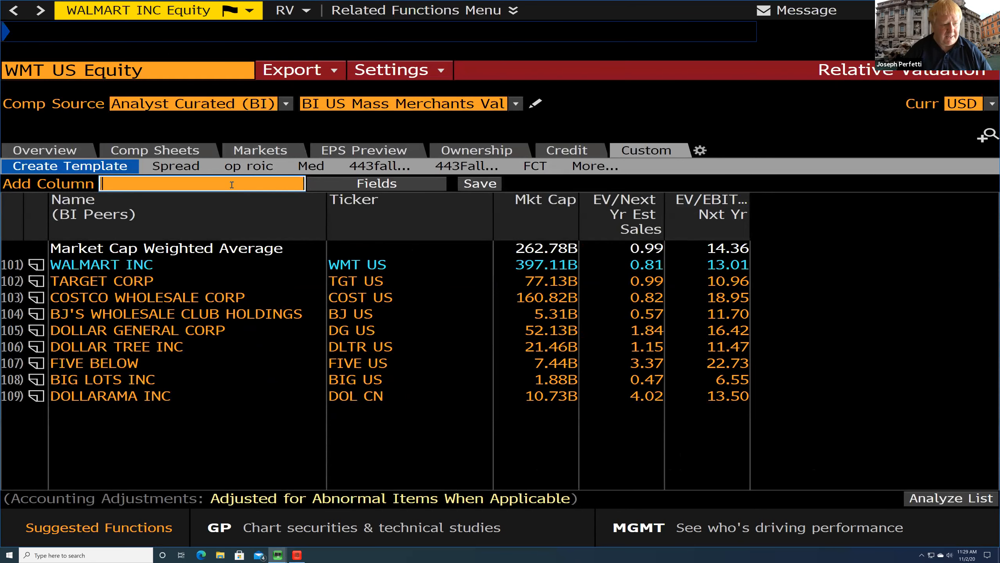
pyautogui.write('ev ')
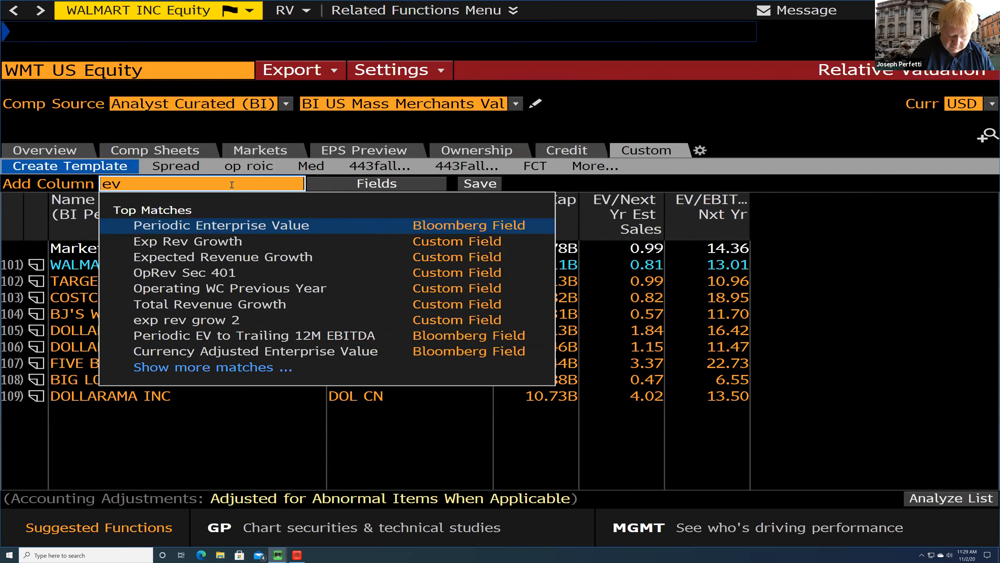
pyautogui.write('to n')
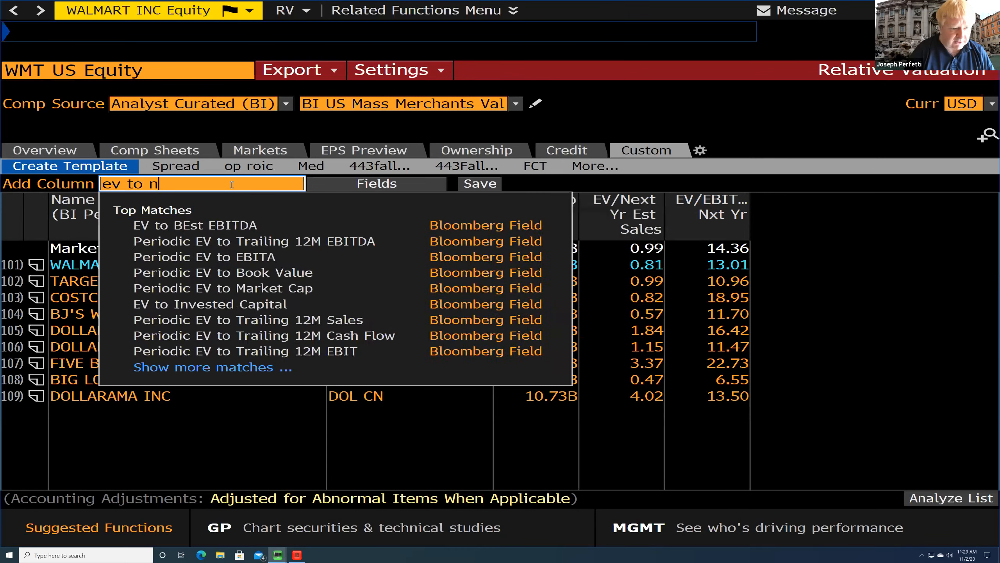
pyautogui.write('ext')
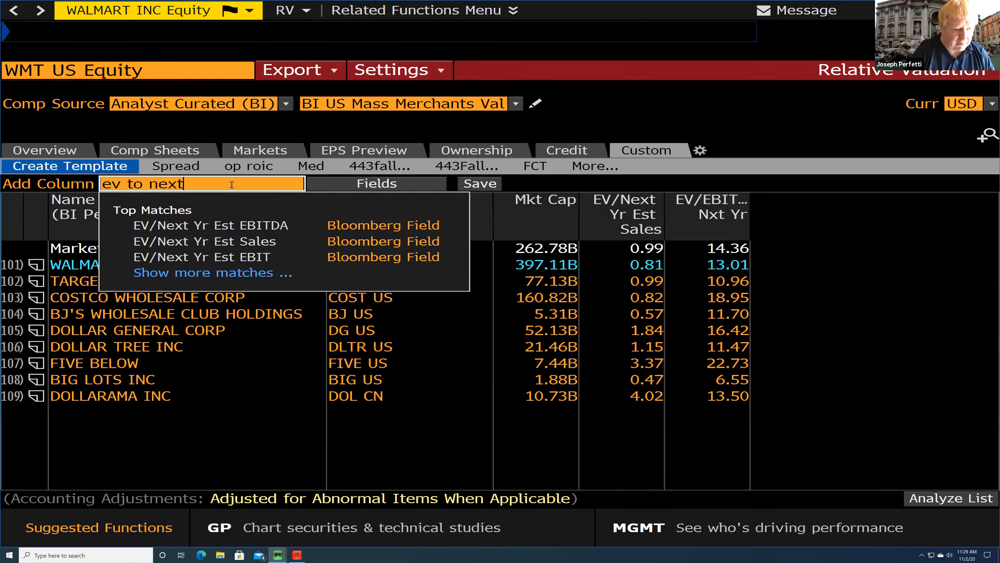
pyautogui.click(248, 260)
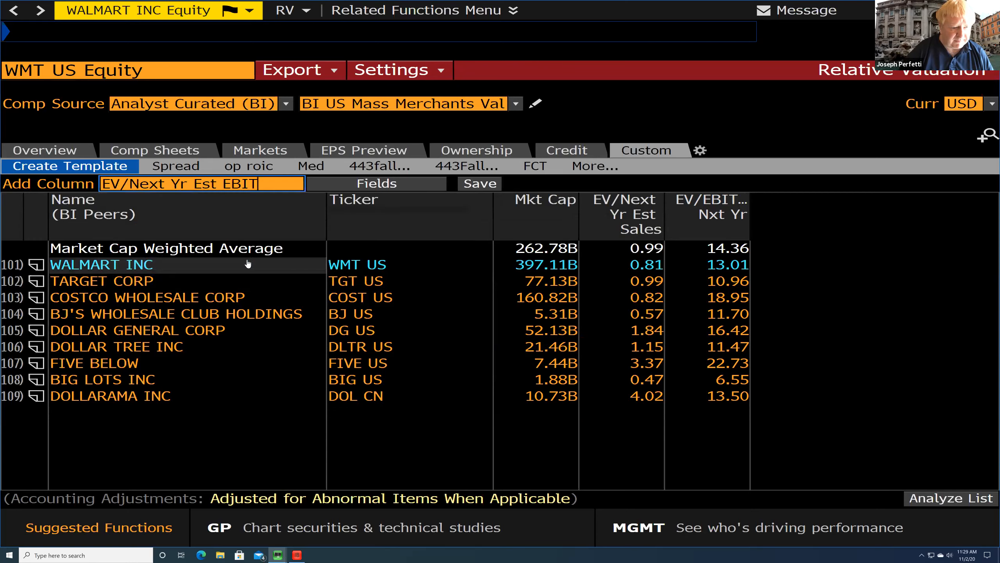
pyautogui.click(271, 182)
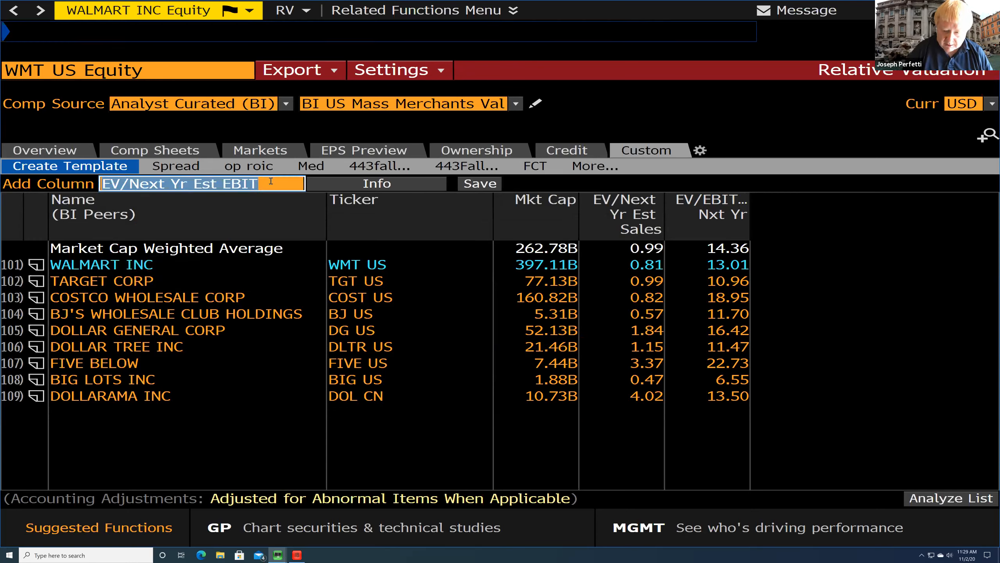
pyautogui.press('Return')
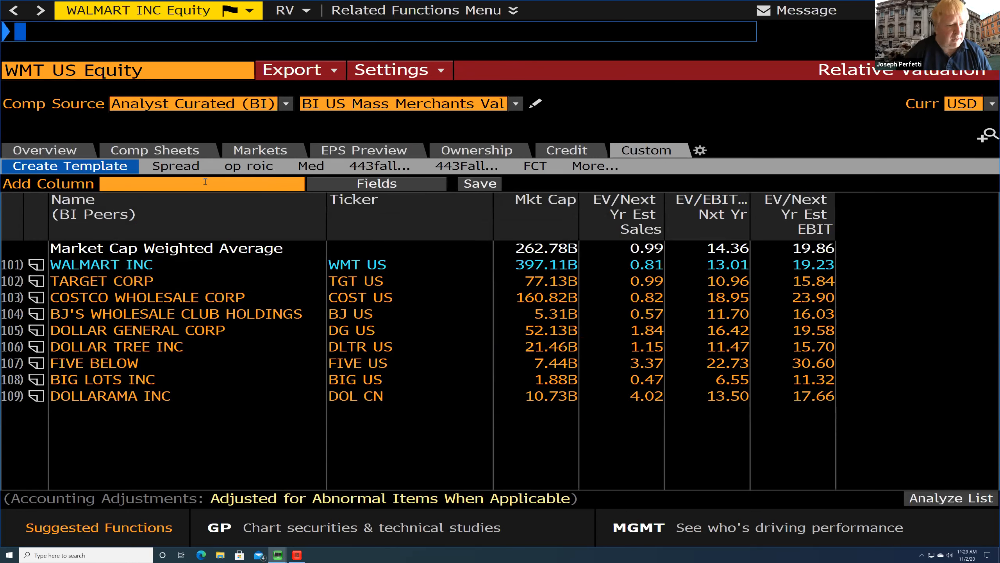
# - Search for p/e and add the Est P/E Next Year column to the peer table
pyautogui.click(141, 181)
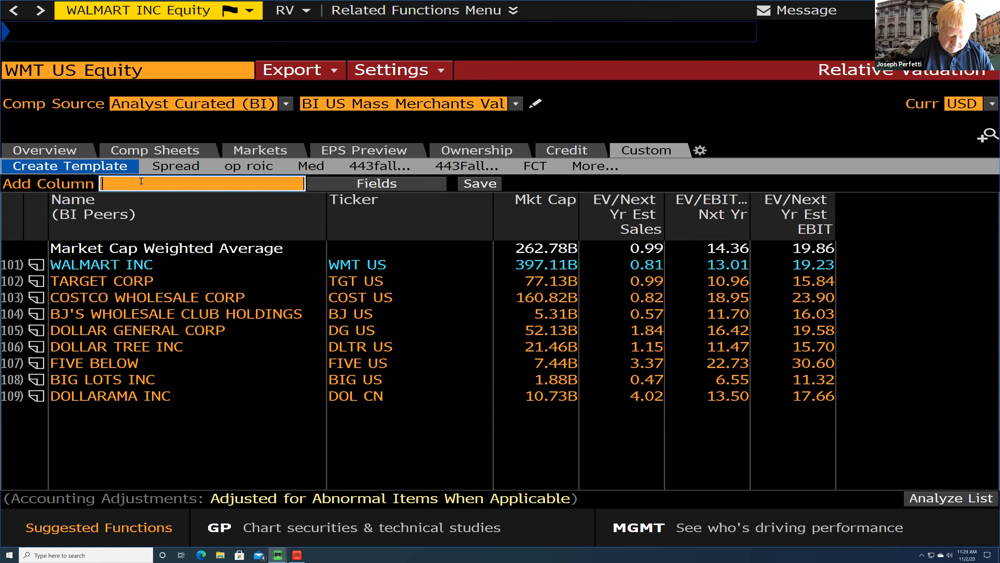
pyautogui.write('p/e')
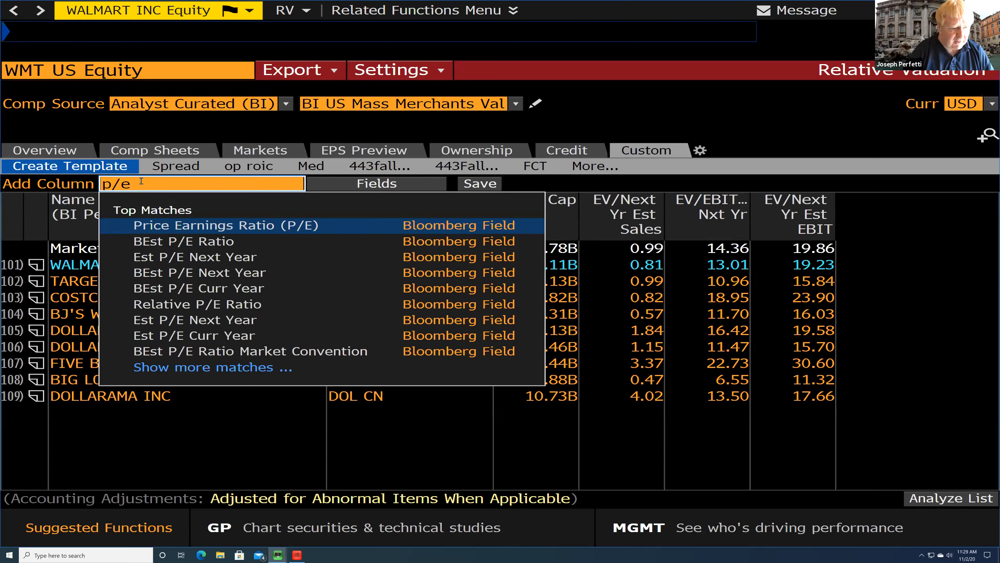
pyautogui.click(192, 257)
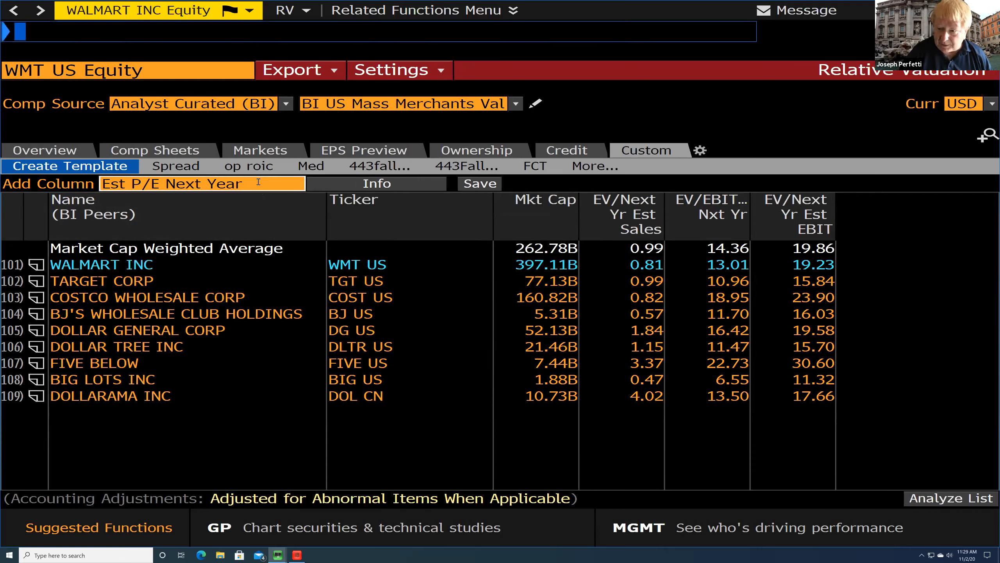
pyautogui.press('Return')
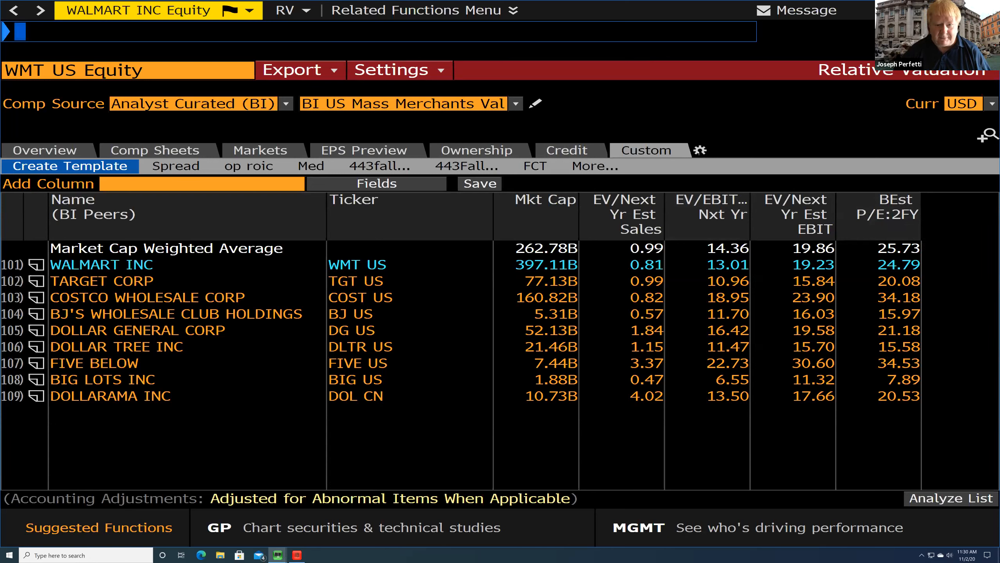
# - Save the custom column layout as a new template named 443MultChk
pyautogui.click(699, 151)
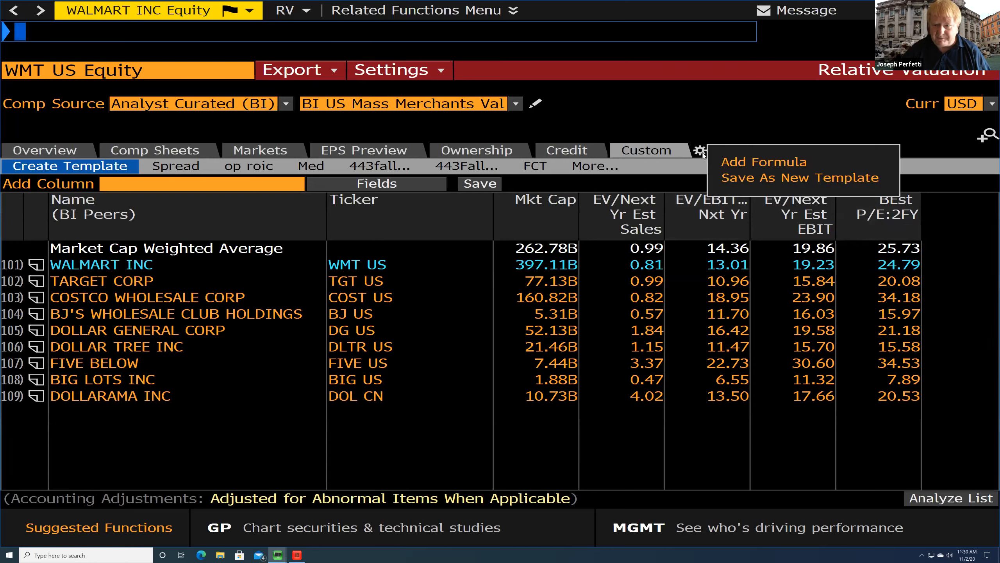
pyautogui.click(719, 177)
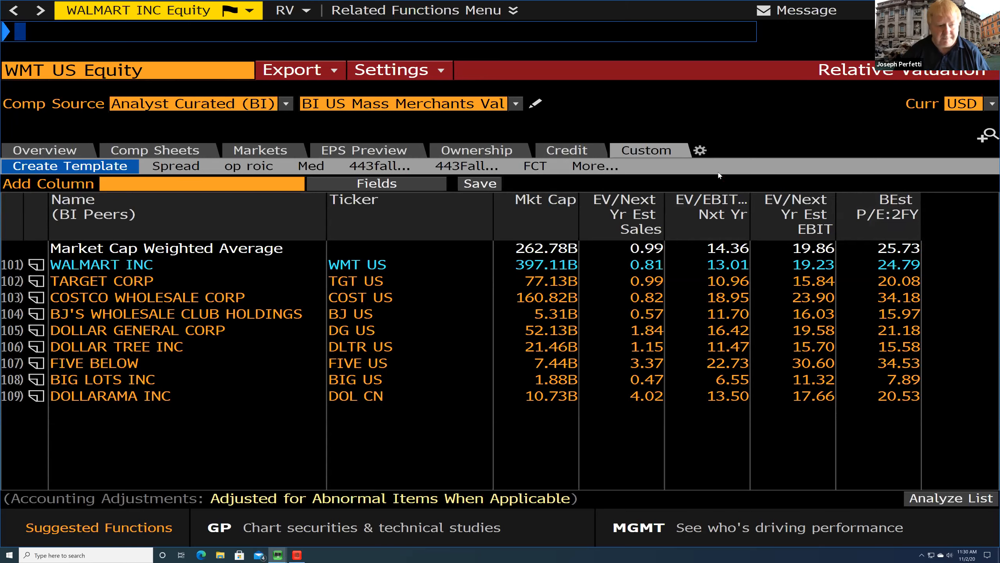
pyautogui.write('33')
pyautogui.press('BackSpace')
pyautogui.press('BackSpace')
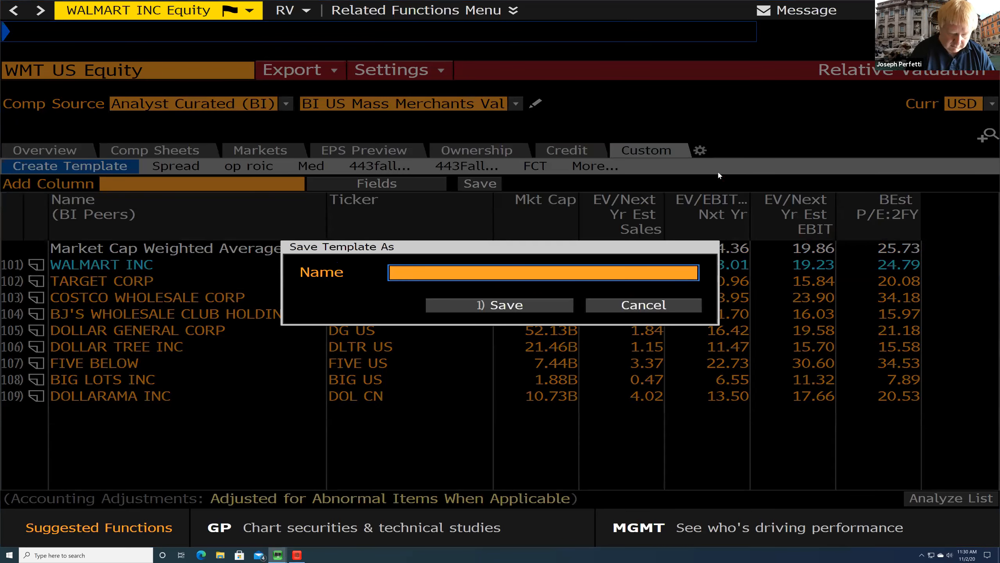
pyautogui.write('443Mult')
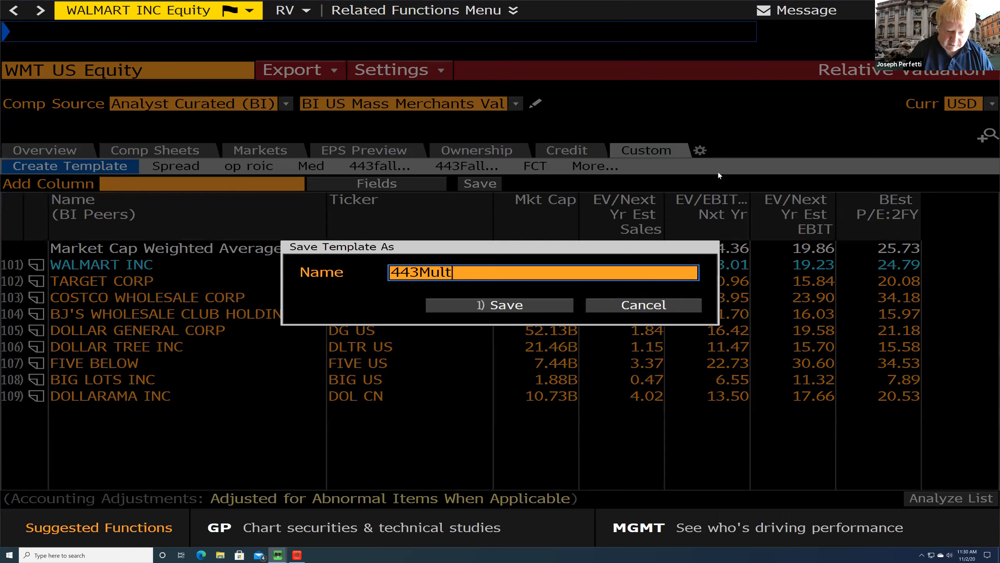
pyautogui.write('Chk')
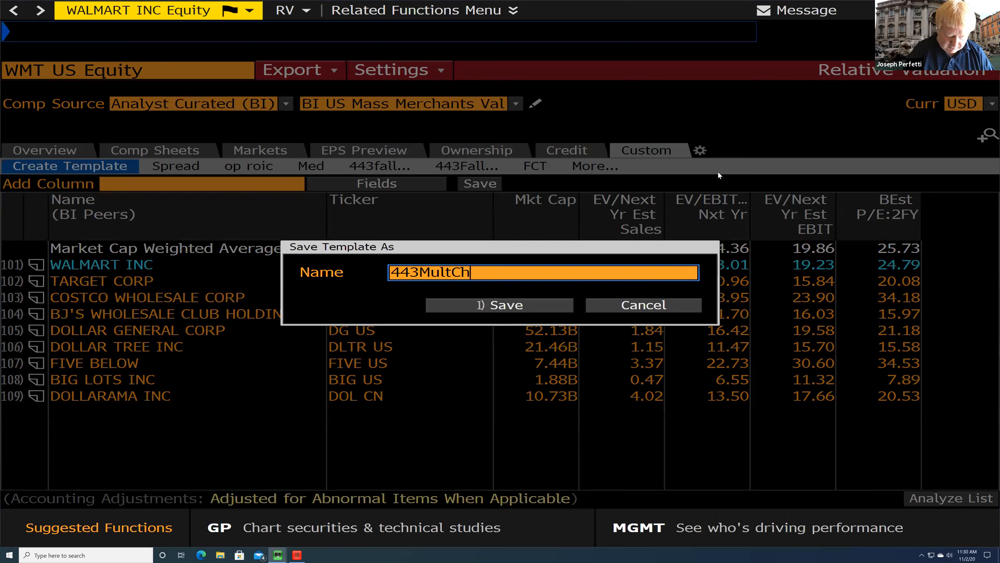
pyautogui.click(549, 308)
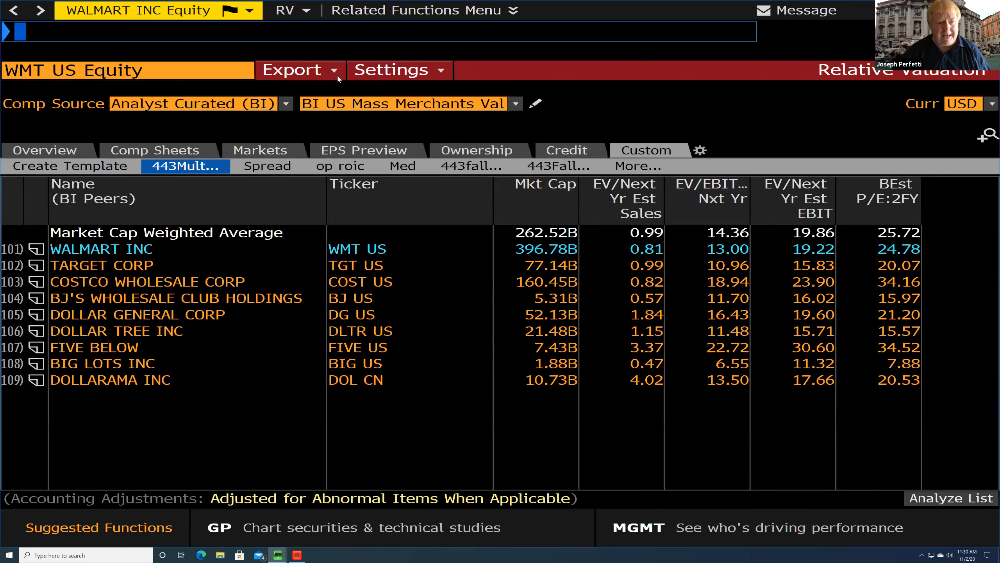
# - Export the peer multiples table to Excel and check the Excel Export Mode options in the global settings, keeping Static Data
pyautogui.click(311, 78)
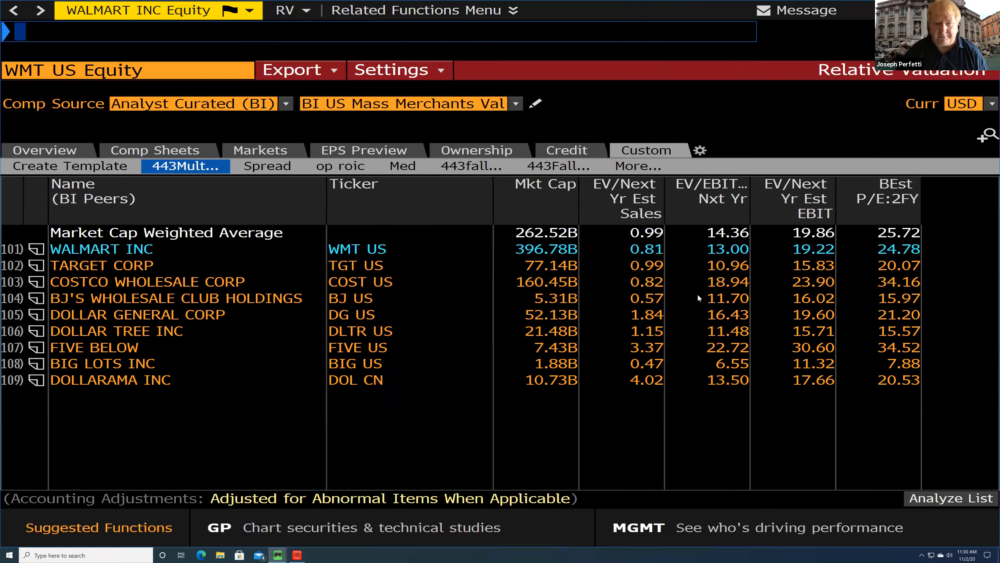
pyautogui.click(394, 70)
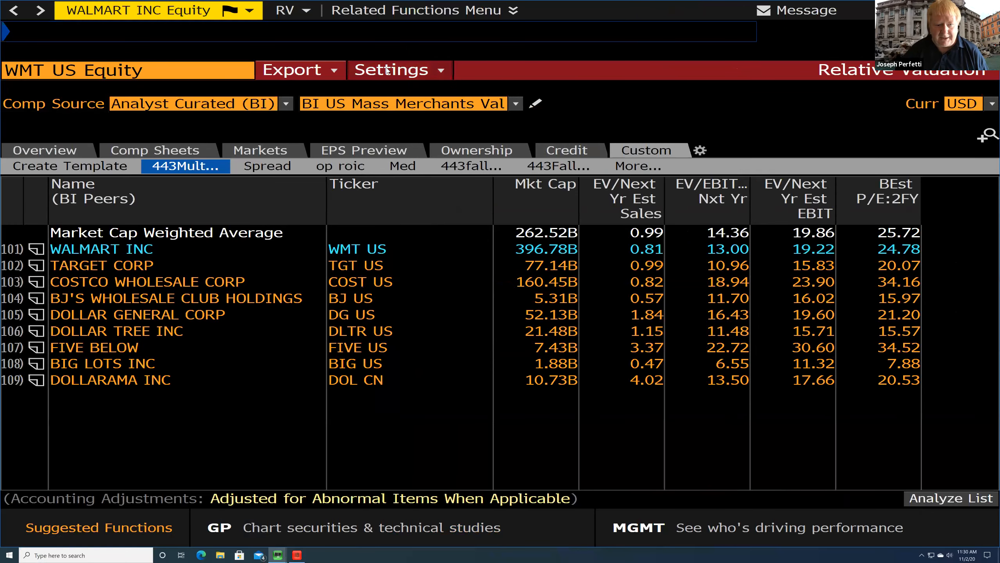
pyautogui.click(400, 102)
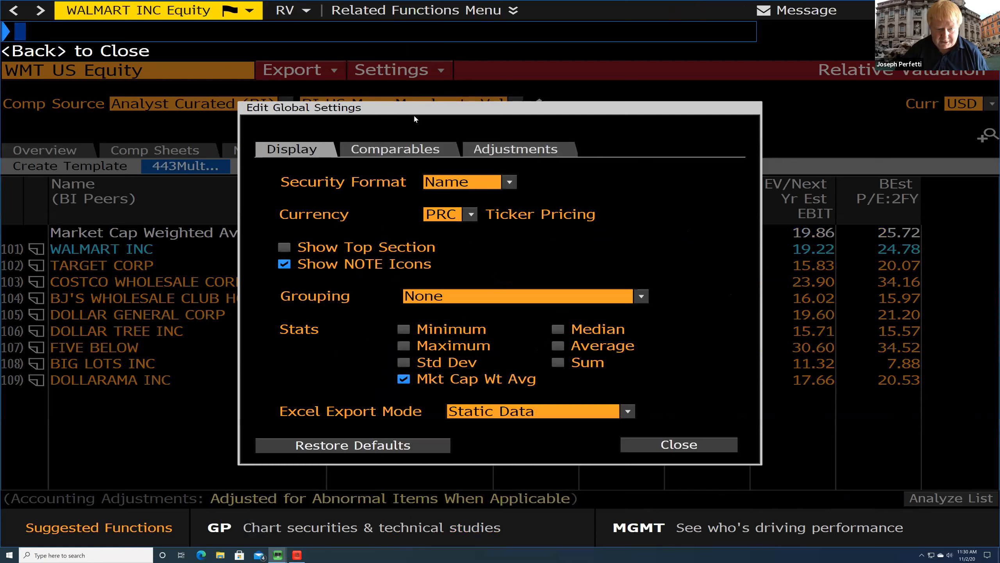
pyautogui.click(627, 417)
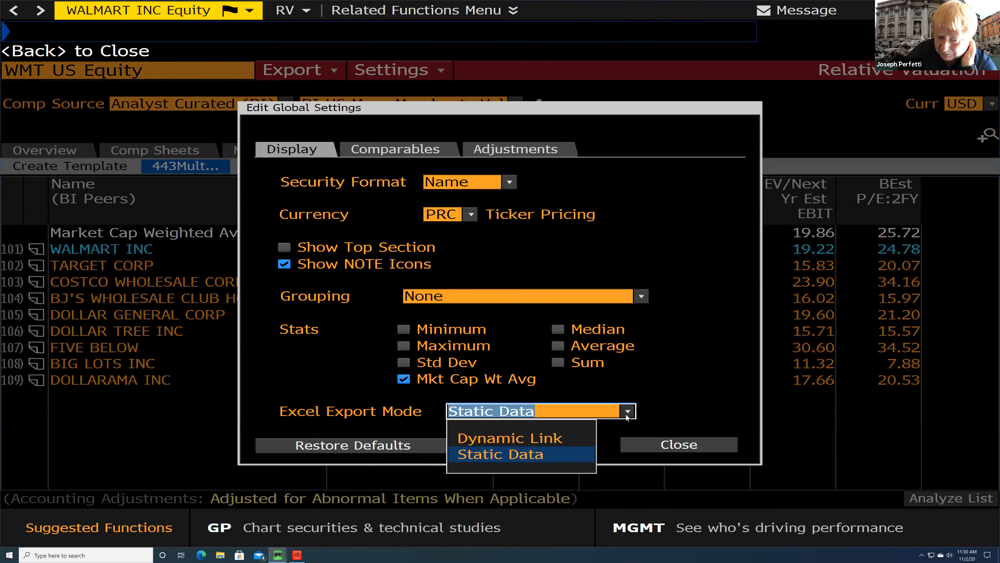
pyautogui.click(627, 414)
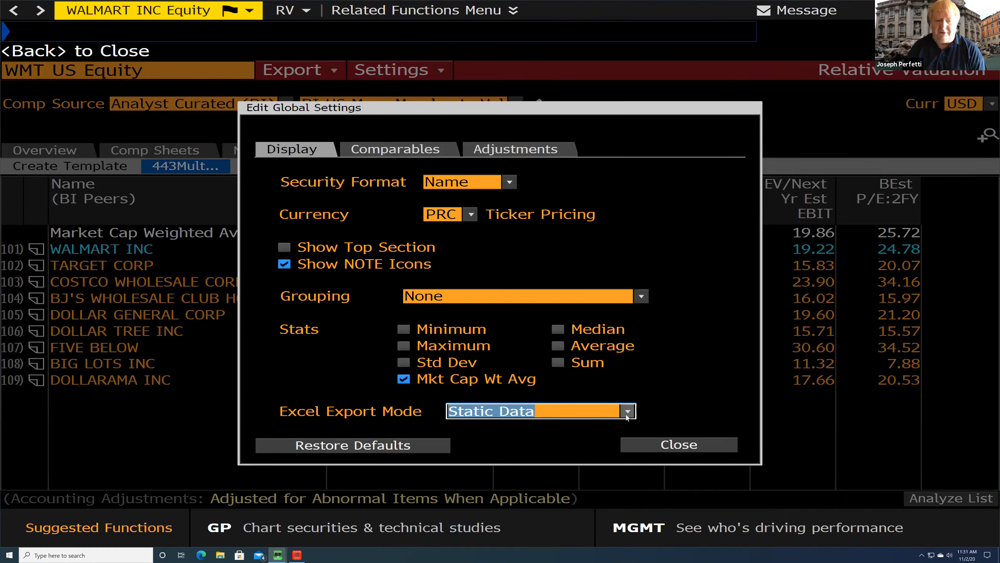
pyautogui.click(628, 412)
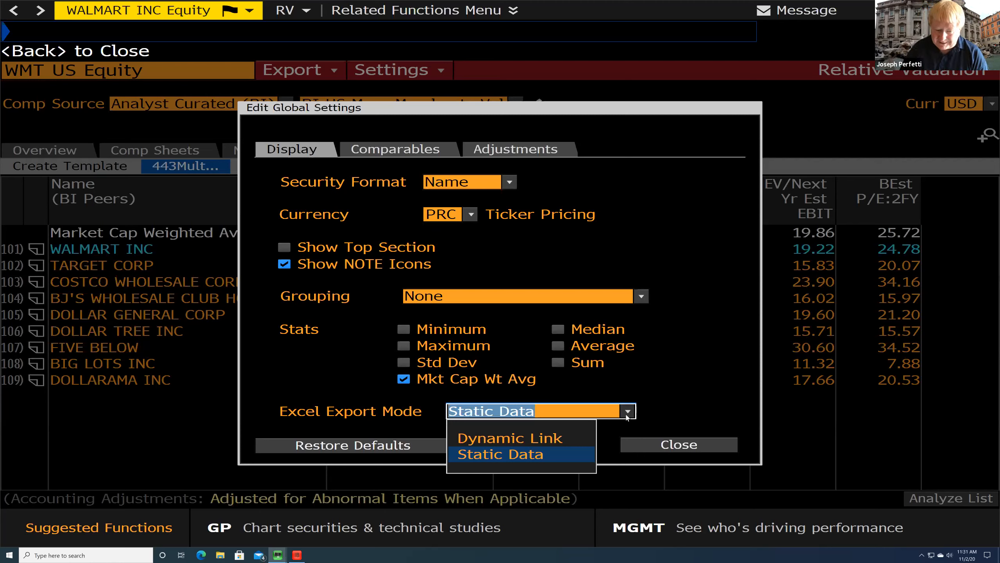
pyautogui.click(679, 383)
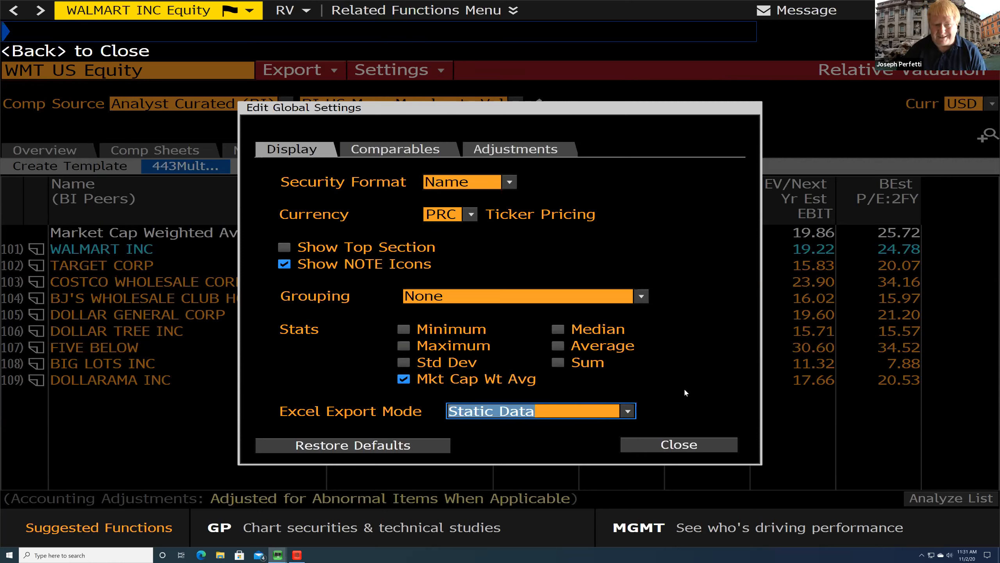
pyautogui.click(720, 442)
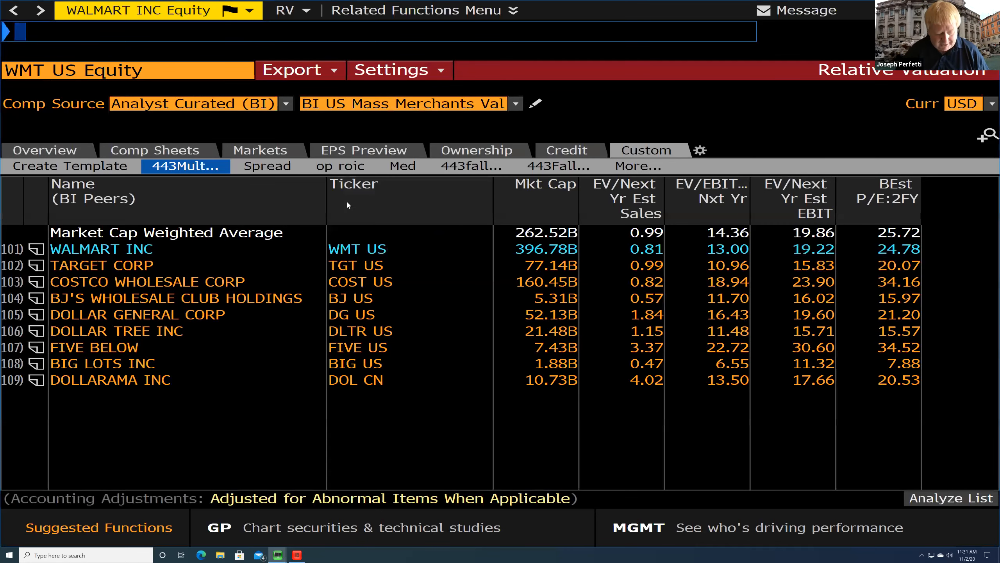
# - Copy the whole exported peer table into the Multiples sheet of the Excel valuation model starting at A2, and widen the Name column
pyautogui.hotkey('ctrl', 'Left')
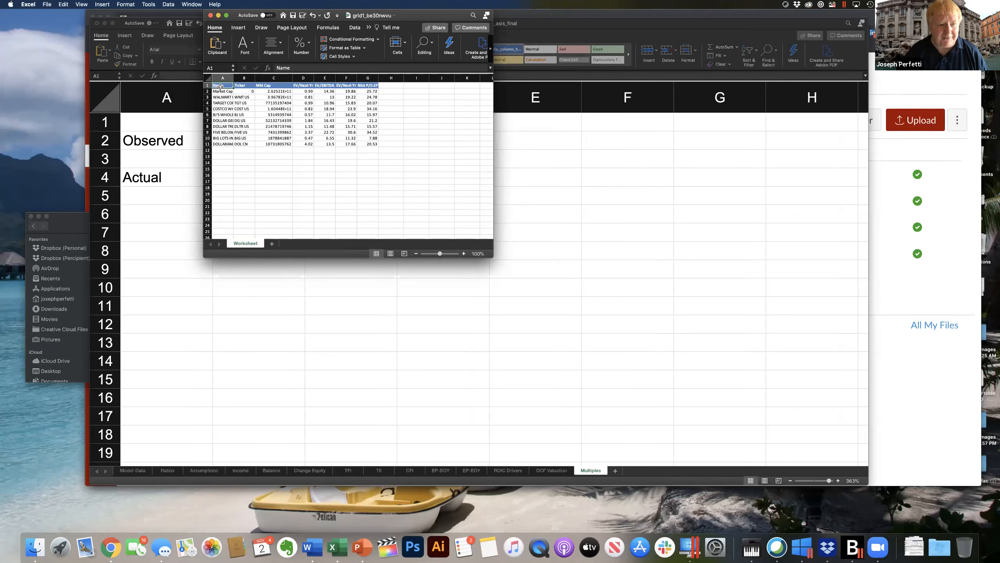
pyautogui.moveTo(220, 86); pyautogui.dragTo(369, 143)
pyautogui.press('super+c')
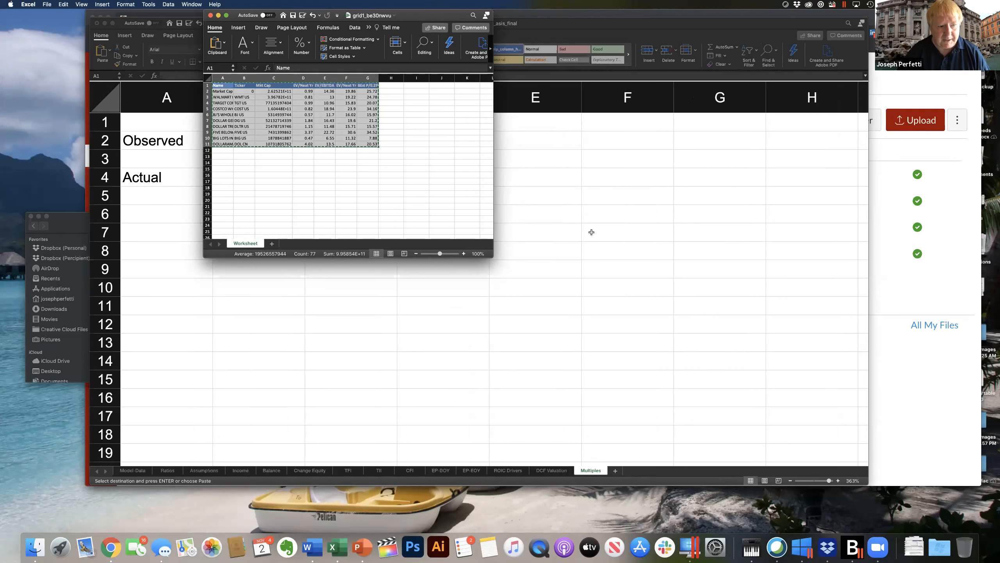
pyautogui.click(591, 232)
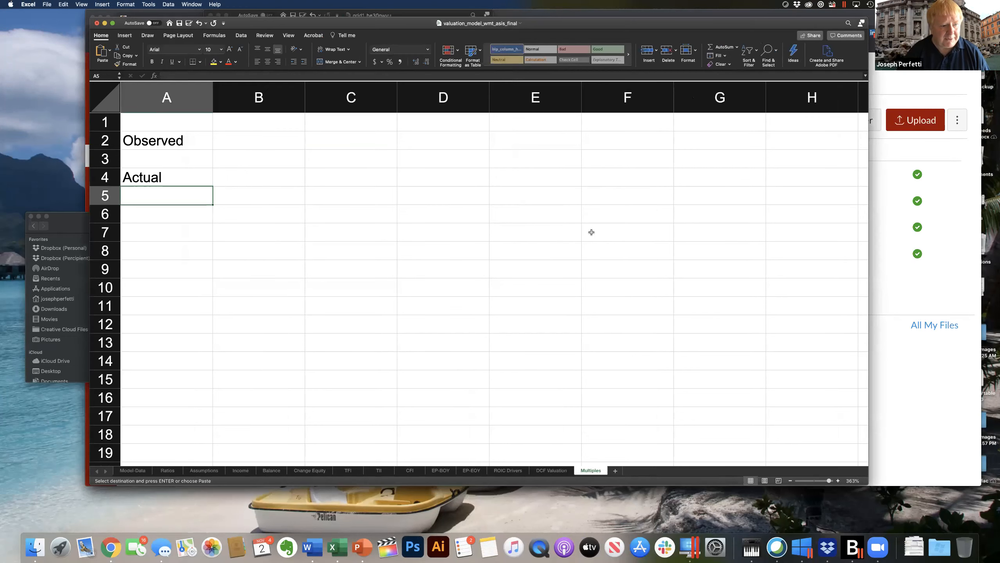
pyautogui.click(145, 145)
pyautogui.rightClick(147, 138)
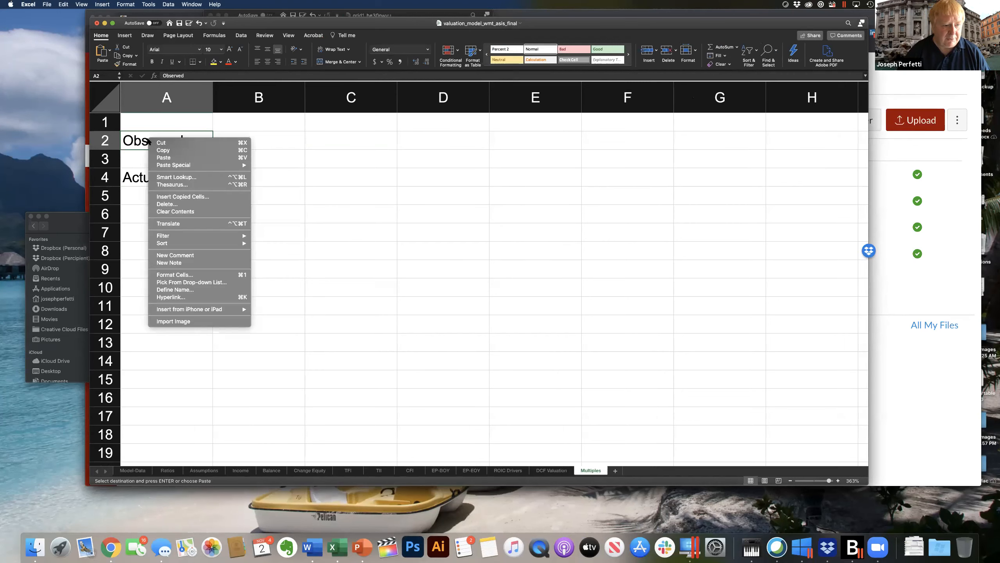
pyautogui.click(194, 158)
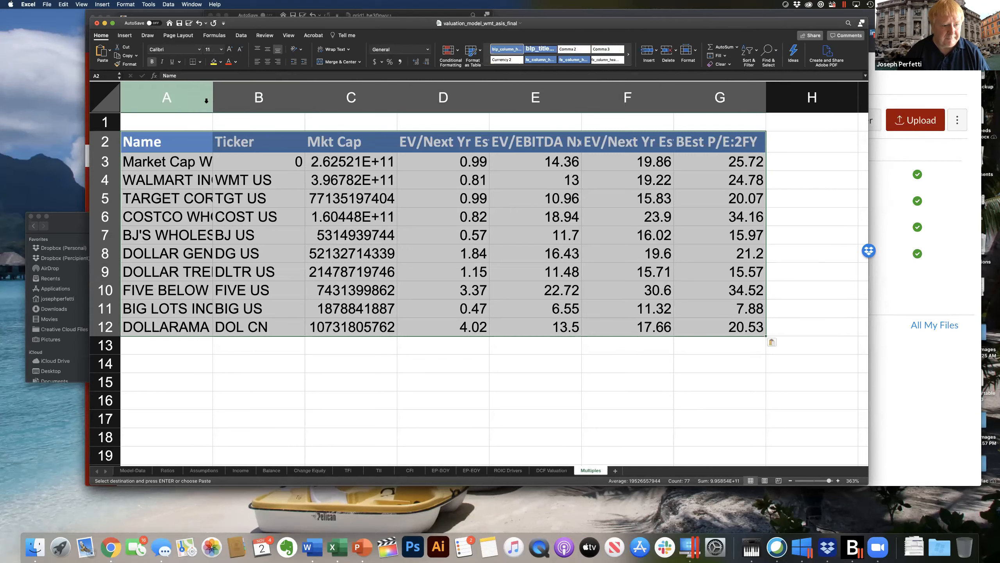
pyautogui.moveTo(212, 100); pyautogui.dragTo(301, 100)
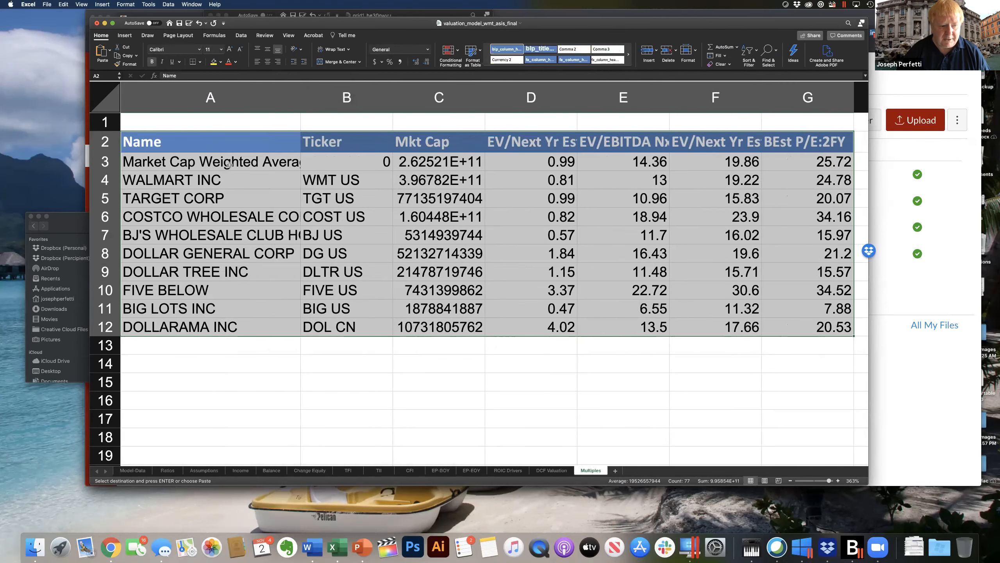
# - Review the pasted peer names, tickers, market caps and EV/Next Yr Est Sales multiples in the Multiples sheet
pyautogui.click(216, 168)
pyautogui.moveTo(207, 198); pyautogui.dragTo(208, 327)
pyautogui.moveTo(346, 198); pyautogui.dragTo(346, 327)
pyautogui.click(439, 198)
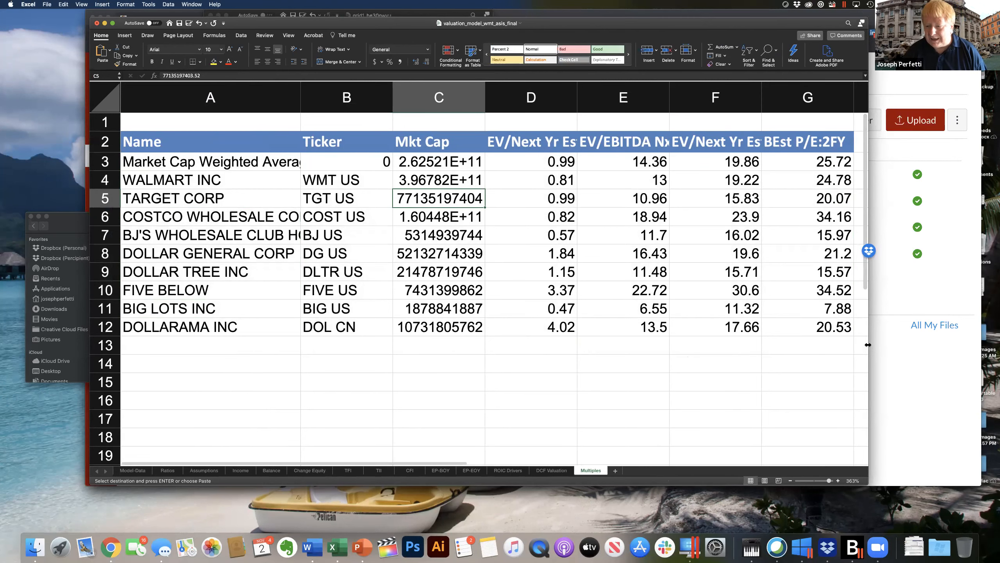
pyautogui.scroll(-10, 864, 340)
pyautogui.scroll(10, 627, 295)
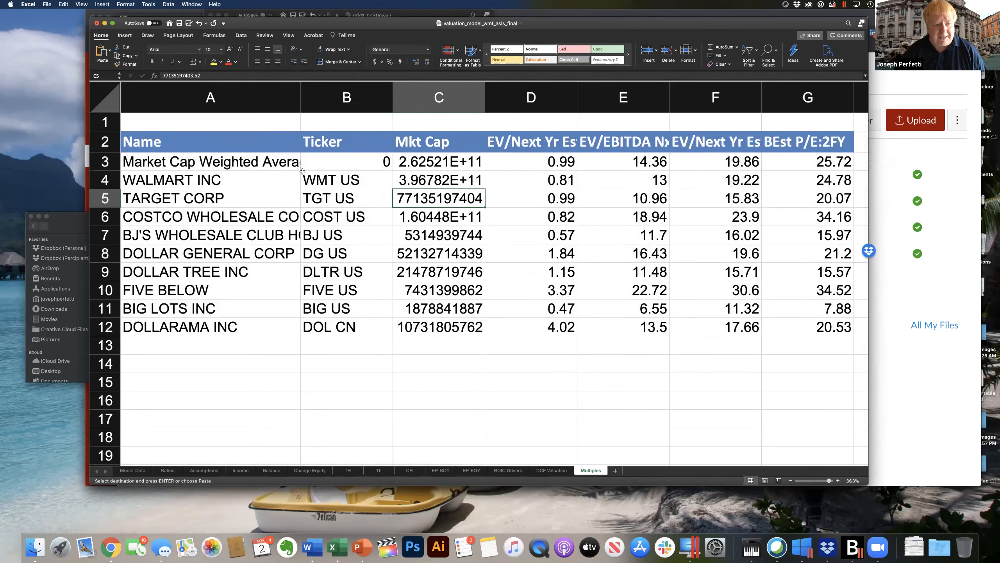
pyautogui.click(554, 163)
pyautogui.click(553, 183)
pyautogui.click(553, 216)
pyautogui.click(553, 254)
pyautogui.click(554, 311)
pyautogui.doubleClick(555, 311)
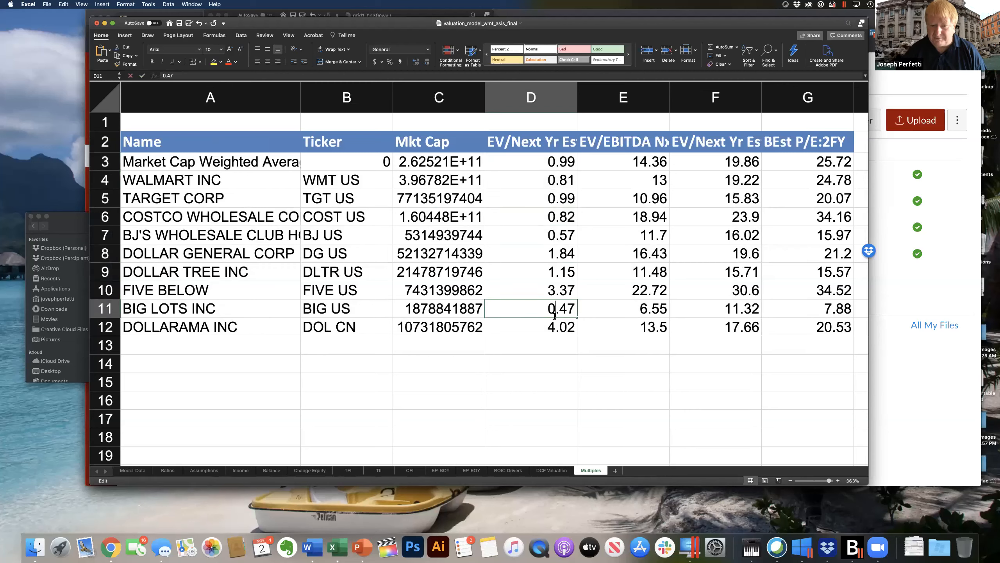
pyautogui.click(105, 142)
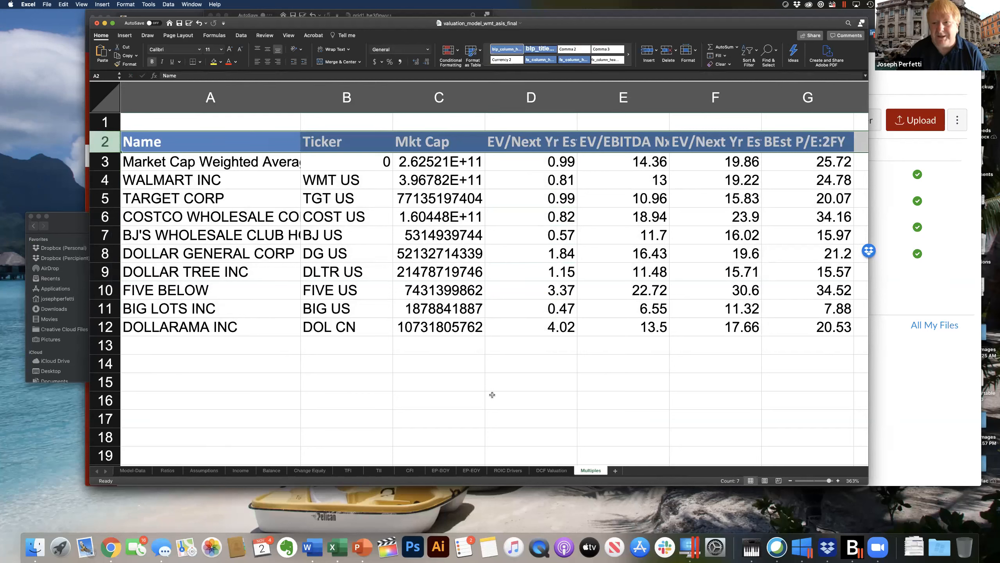
pyautogui.scroll(-1, 577, 423)
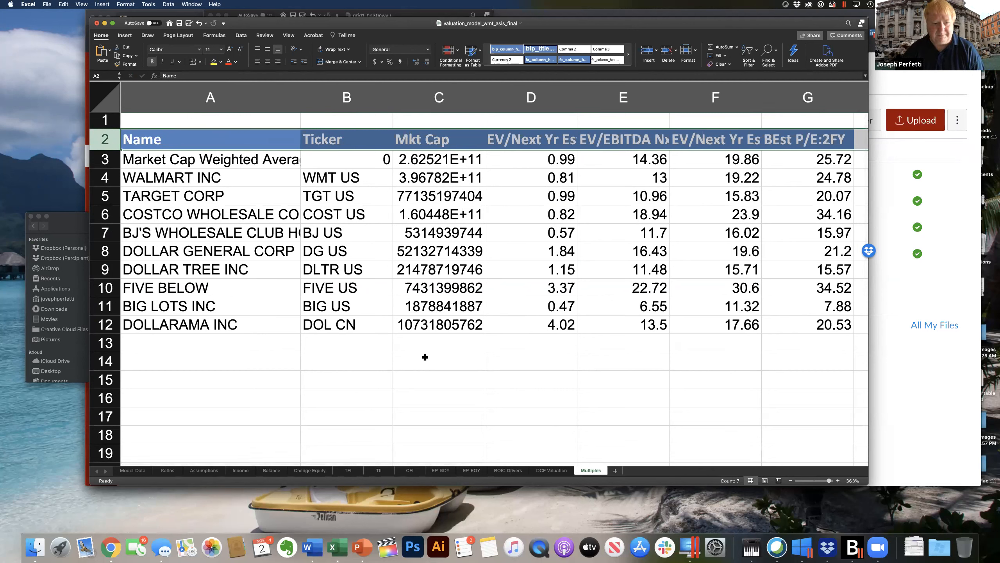
# - Label the empty row above the peer table's header with Model Data in cell A1
pyautogui.click(112, 124)
pyautogui.click(175, 127)
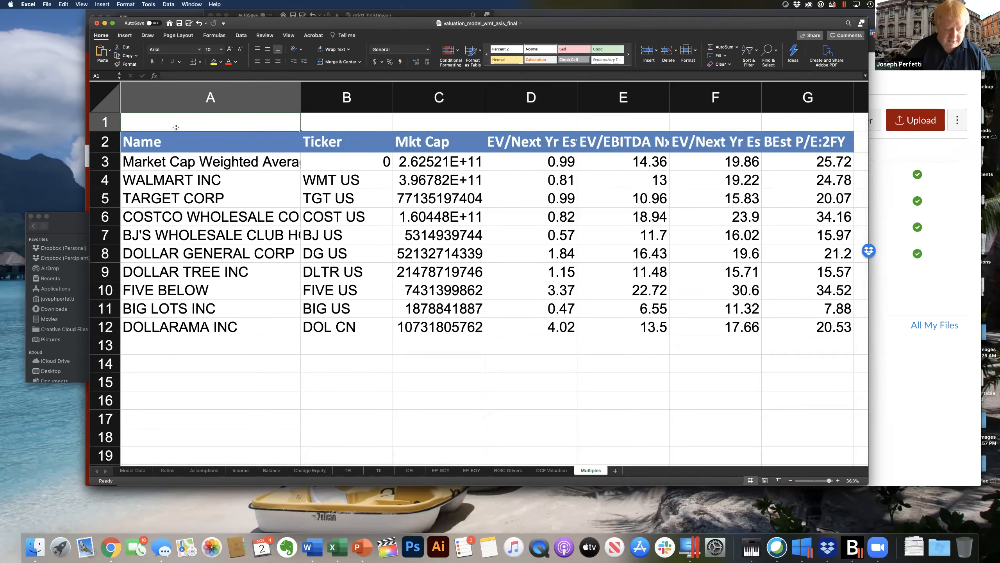
pyautogui.write('Mod')
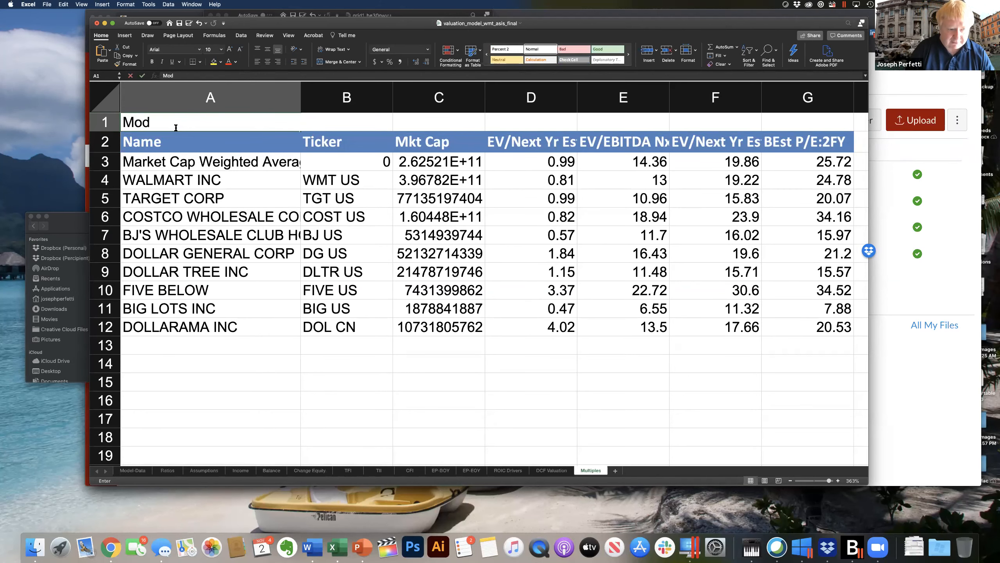
pyautogui.write('el Data')
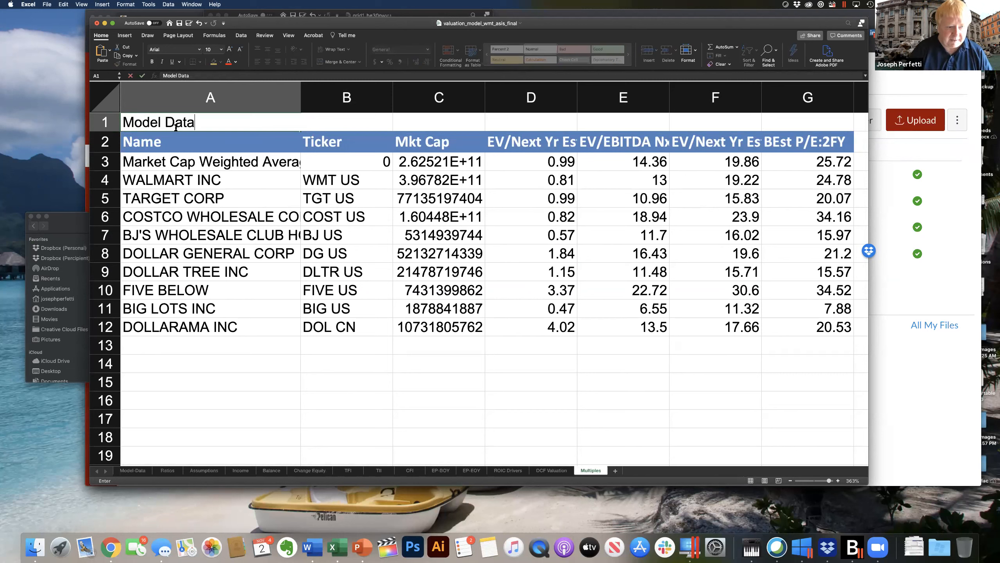
pyautogui.press('Return')
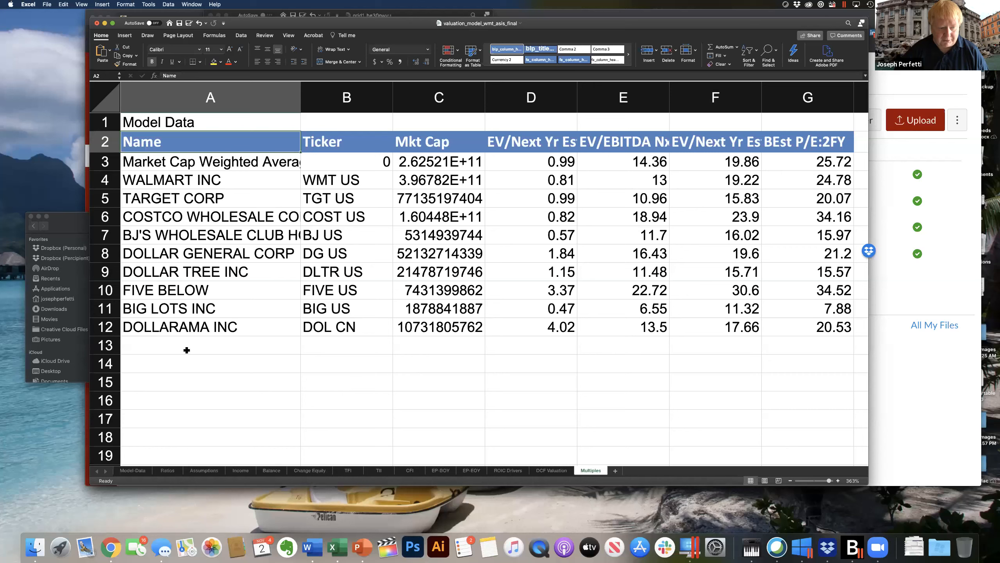
# - Examine the enterprise value in the DCF Valuation sheet and the 2022 forecast revenue in the Income sheet as inputs for the EV/Sales multiple
pyautogui.click(191, 121)
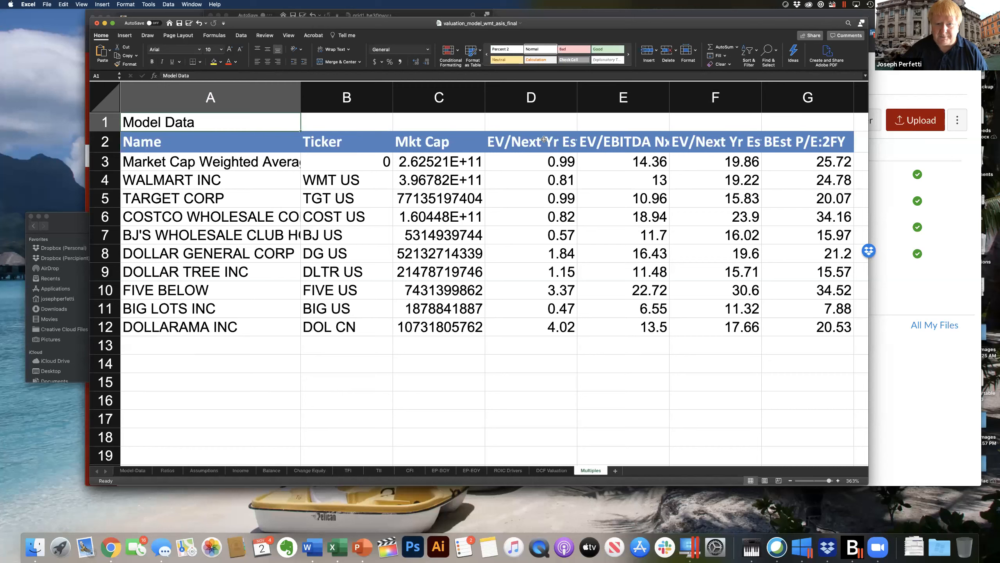
pyautogui.click(501, 142)
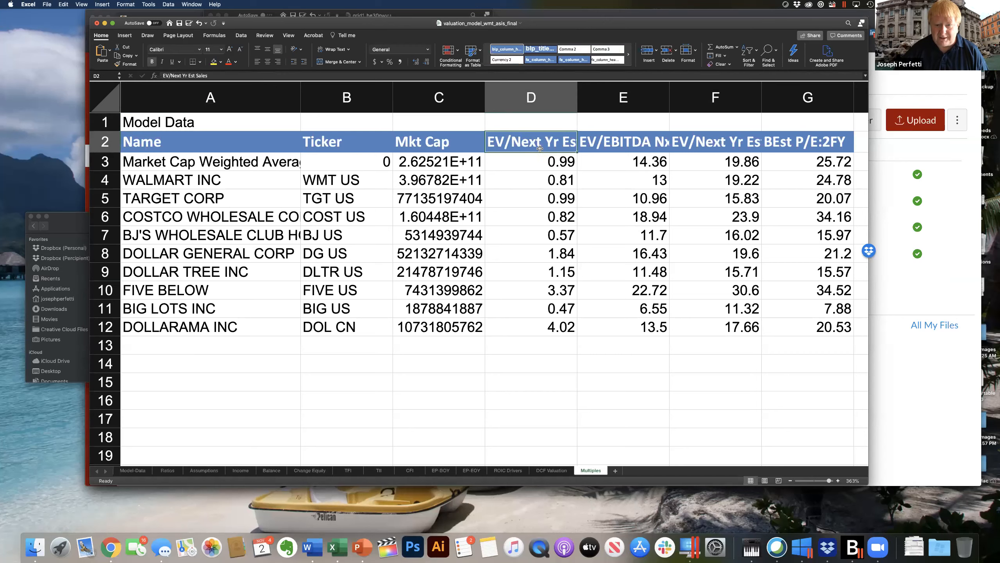
pyautogui.click(538, 119)
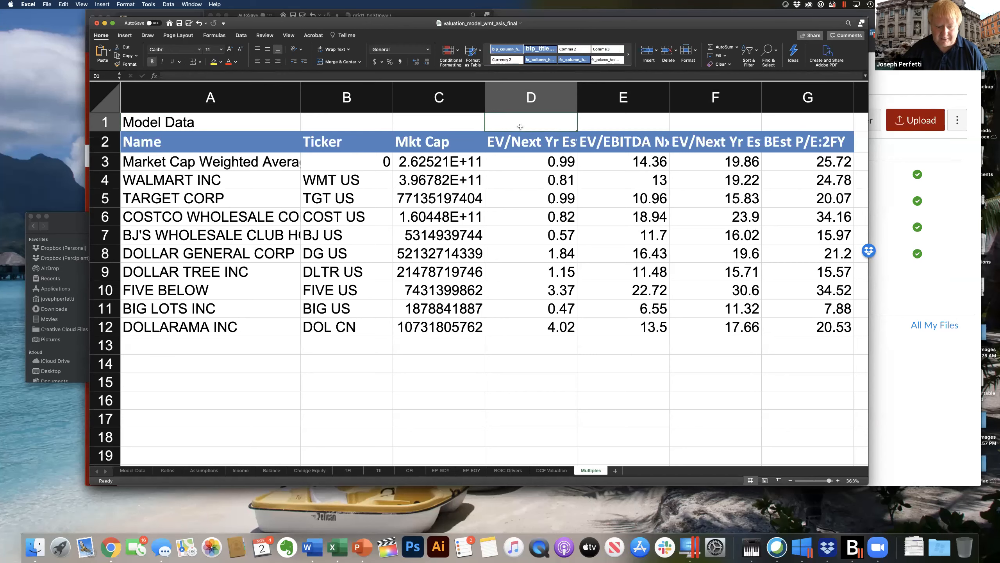
pyautogui.click(552, 470)
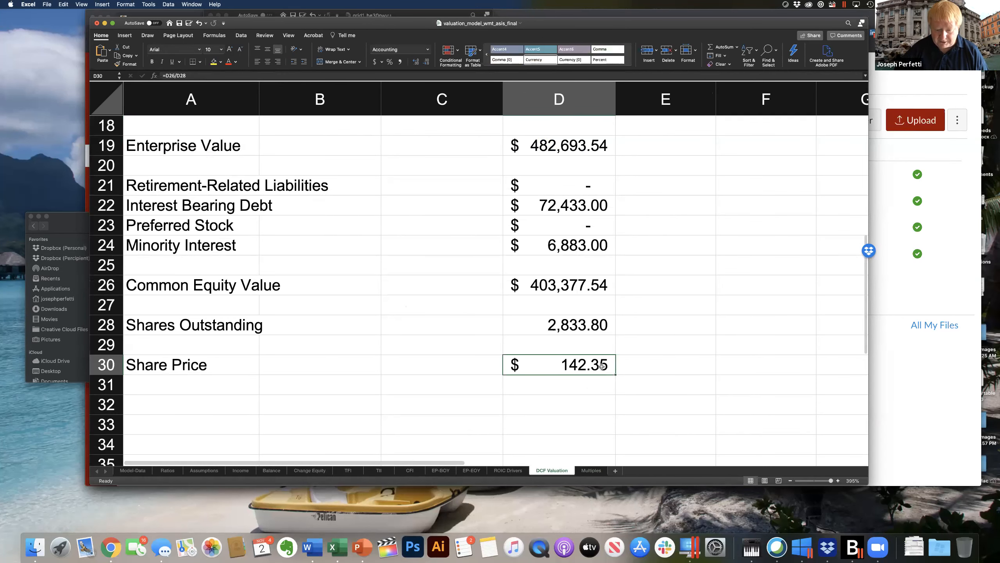
pyautogui.click(590, 471)
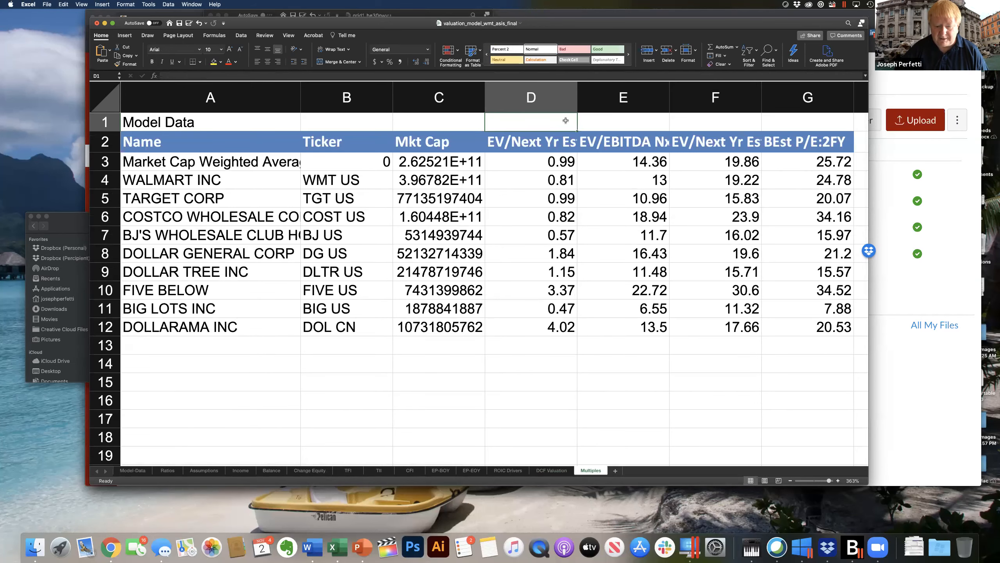
pyautogui.click(545, 471)
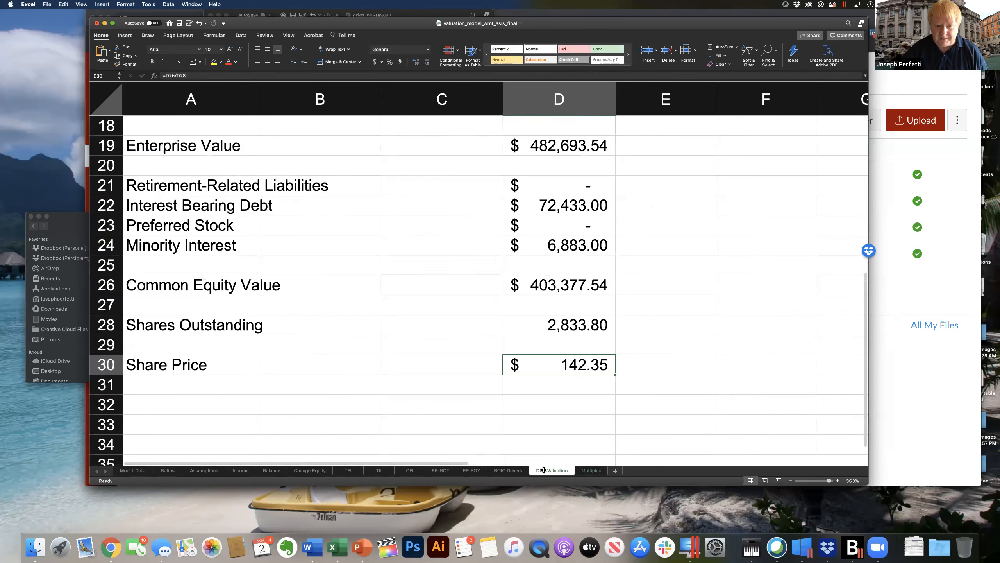
pyautogui.scroll(4, 577, 313)
pyautogui.click(577, 313)
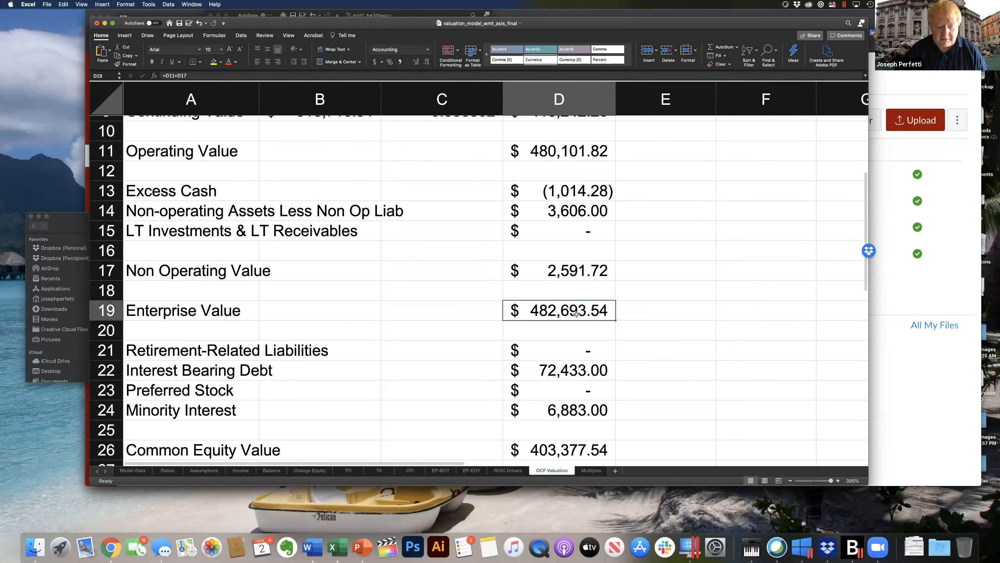
pyautogui.click(380, 472)
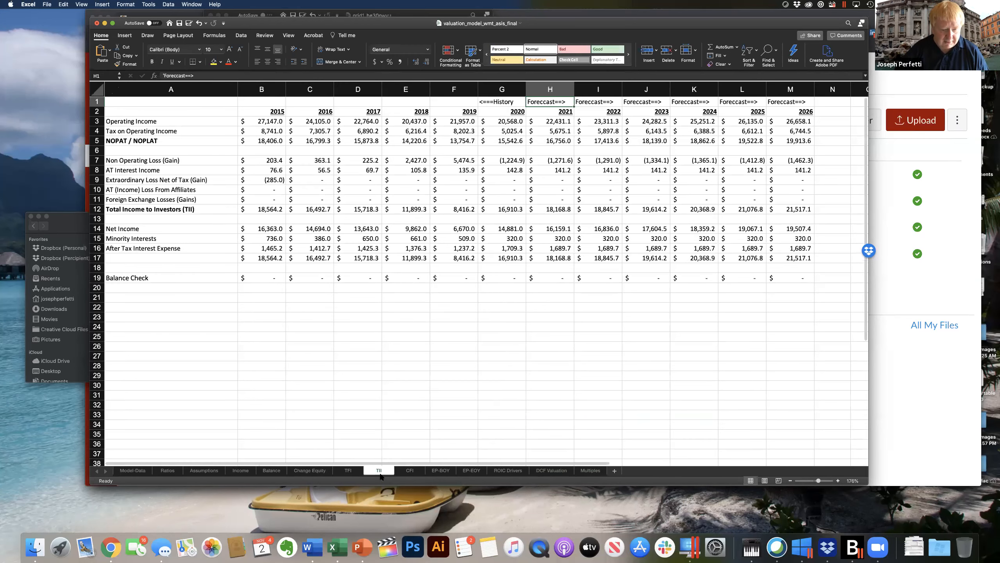
pyautogui.click(241, 471)
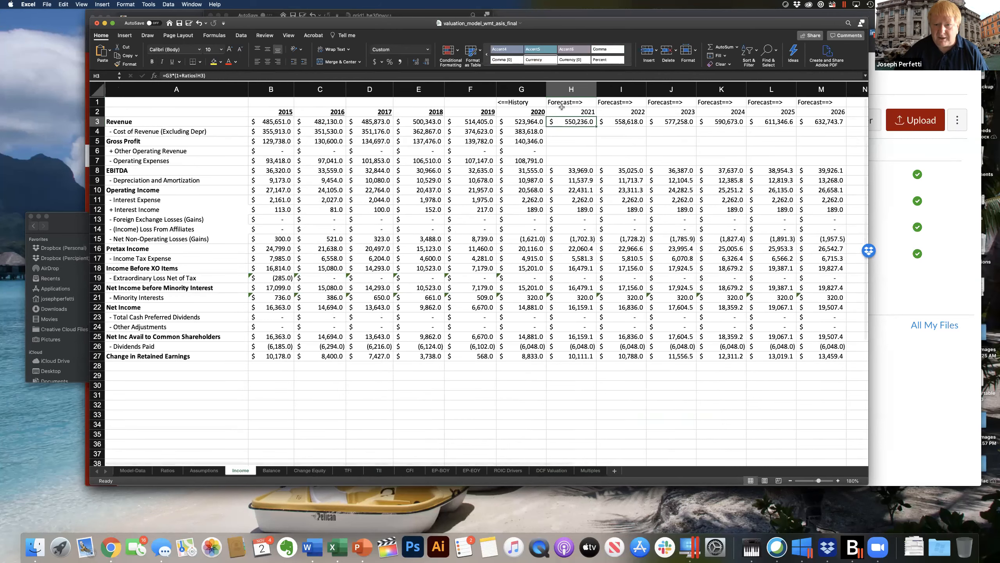
pyautogui.click(613, 121)
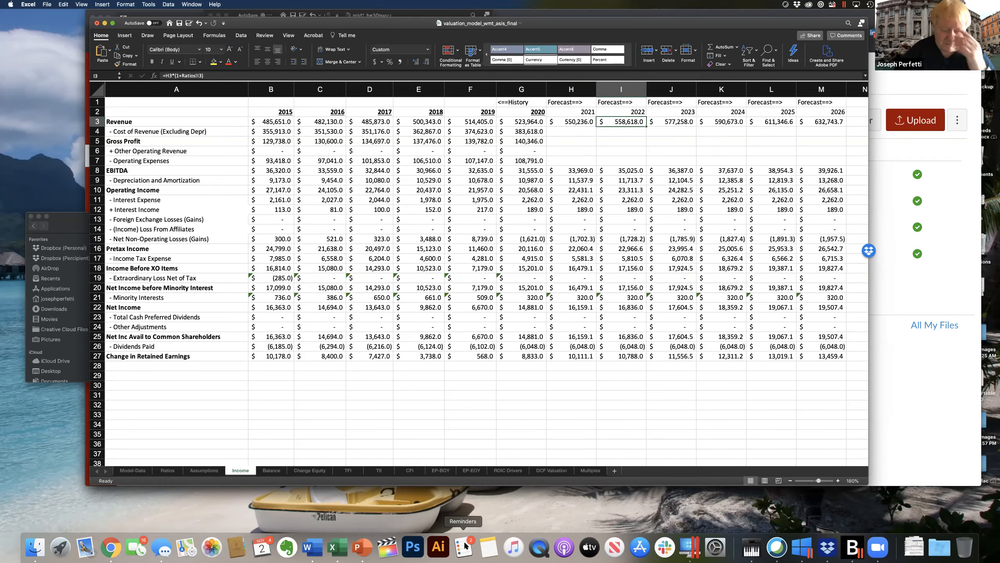
pyautogui.click(558, 471)
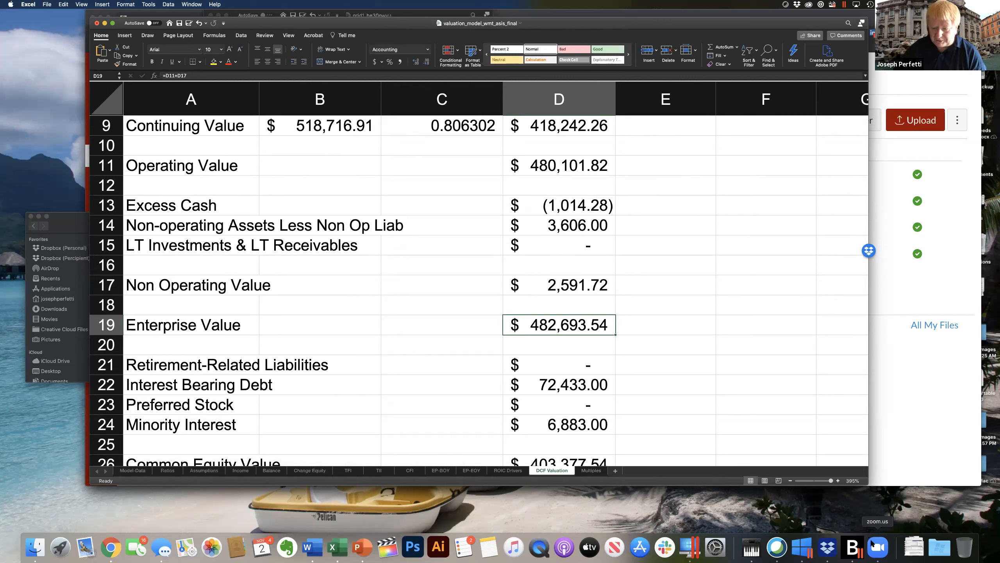
# - Switch to the Bloomberg terminal, run the FA Financial Analysis function for Walmart, and dismiss the backup notice
pyautogui.click(801, 547)
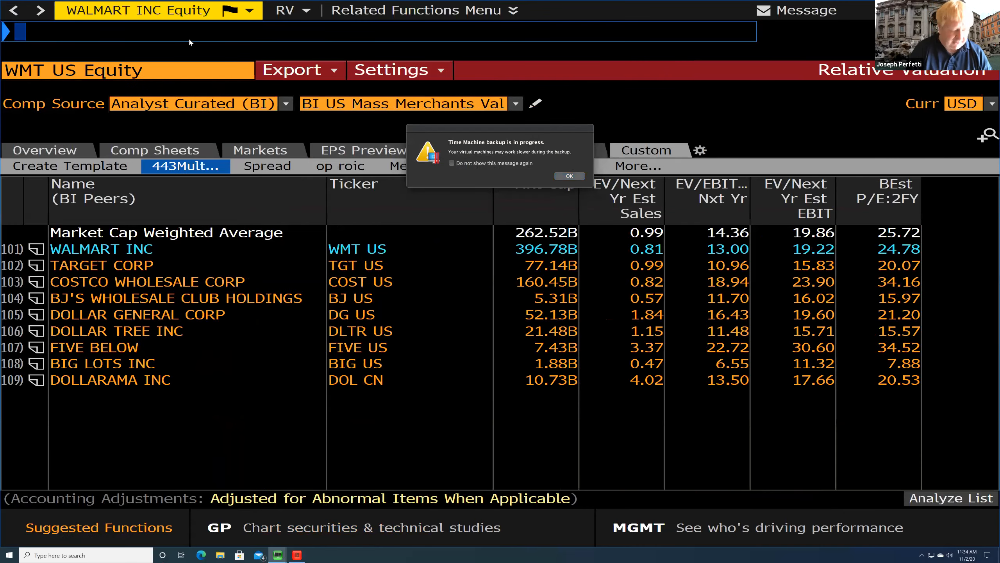
pyautogui.write('FA')
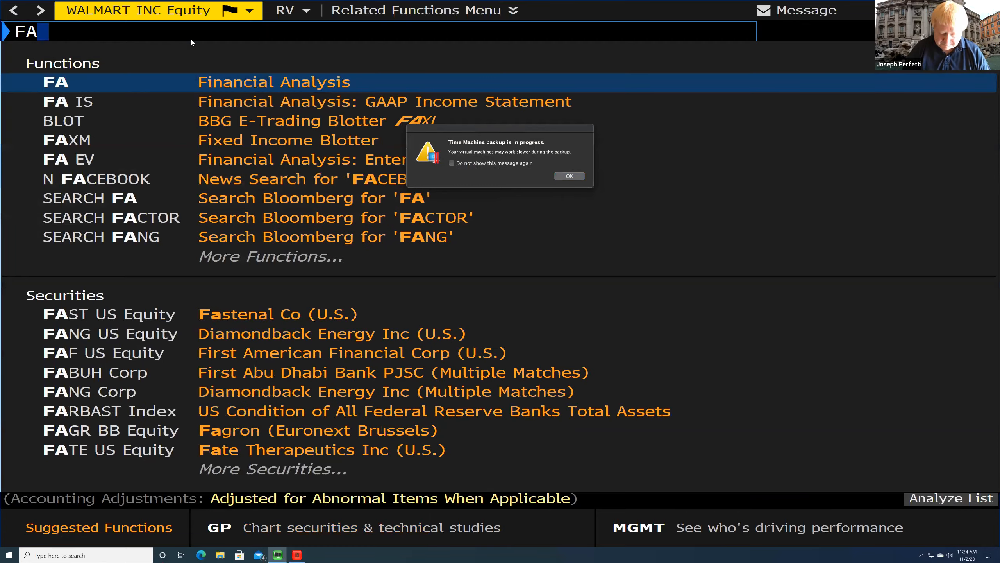
pyautogui.press('Return')
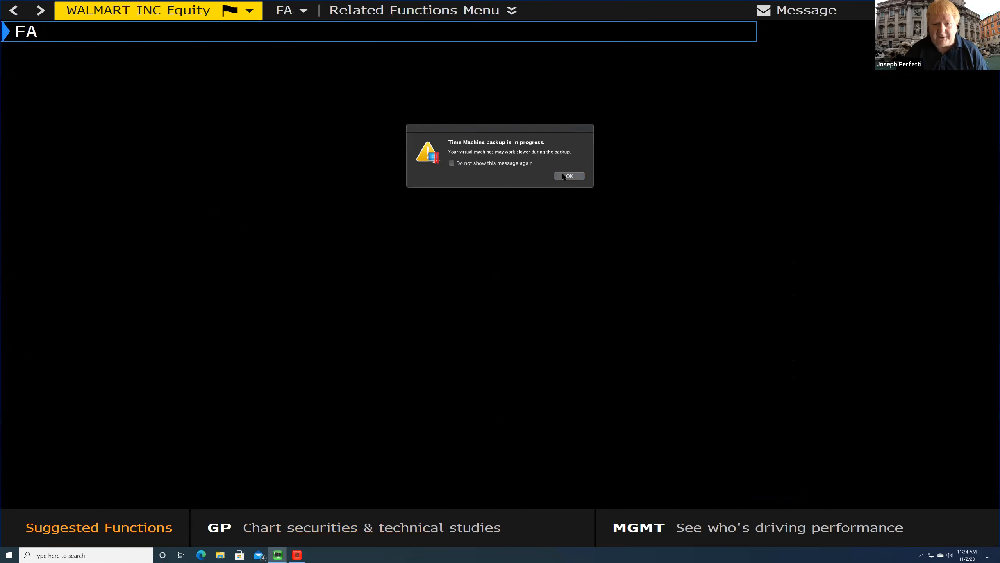
pyautogui.click(565, 176)
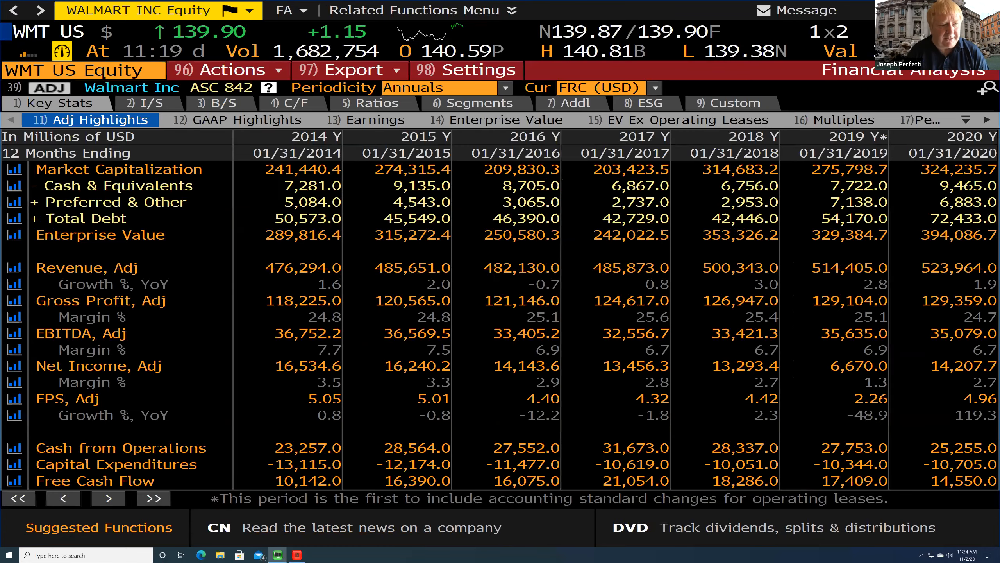
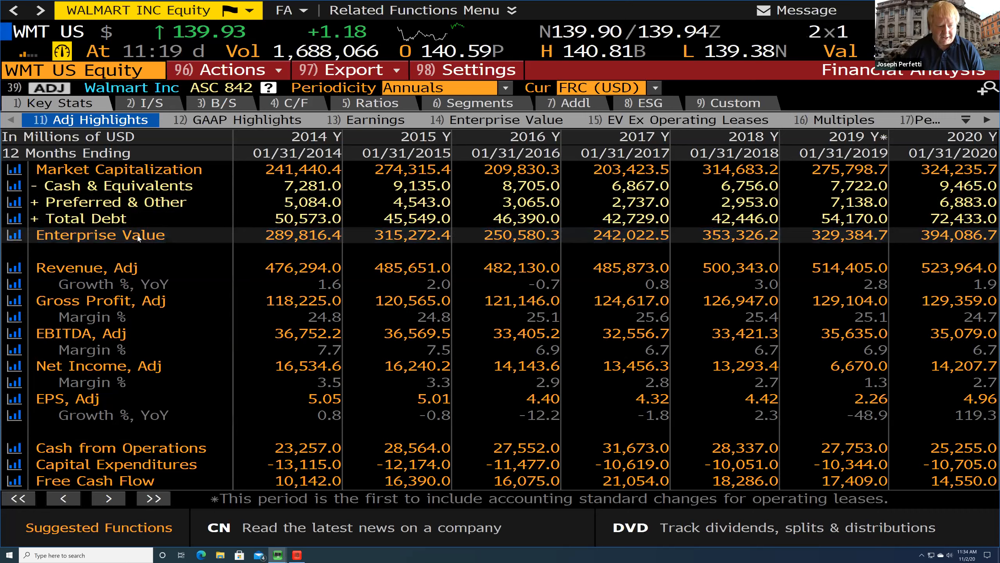
# - Open the calculation behind Walmart's fiscal 2020 enterprise value and examine its market cap, minority interest, debt, lease and cash components
pyautogui.click(974, 236)
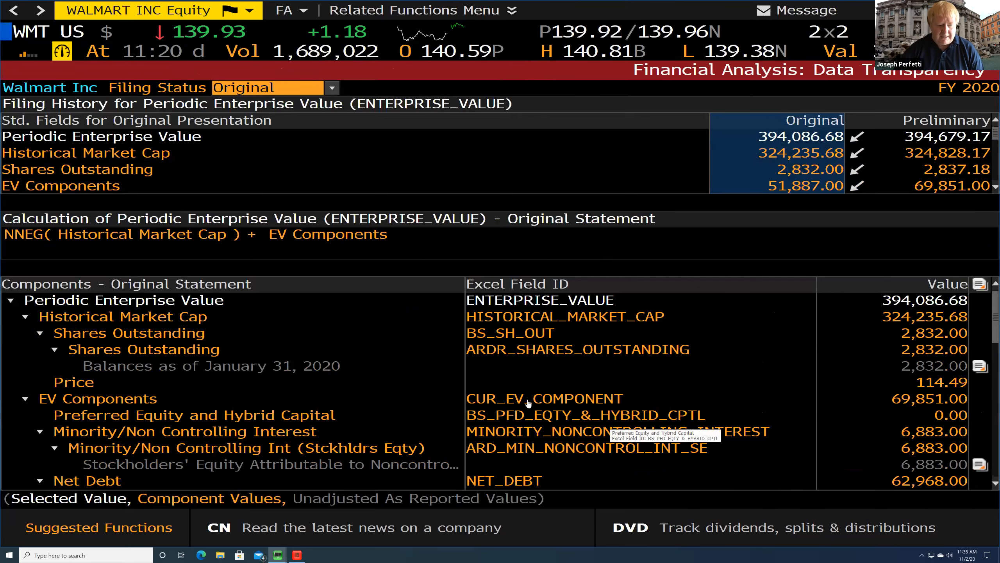
pyautogui.scroll(-4, 313, 369)
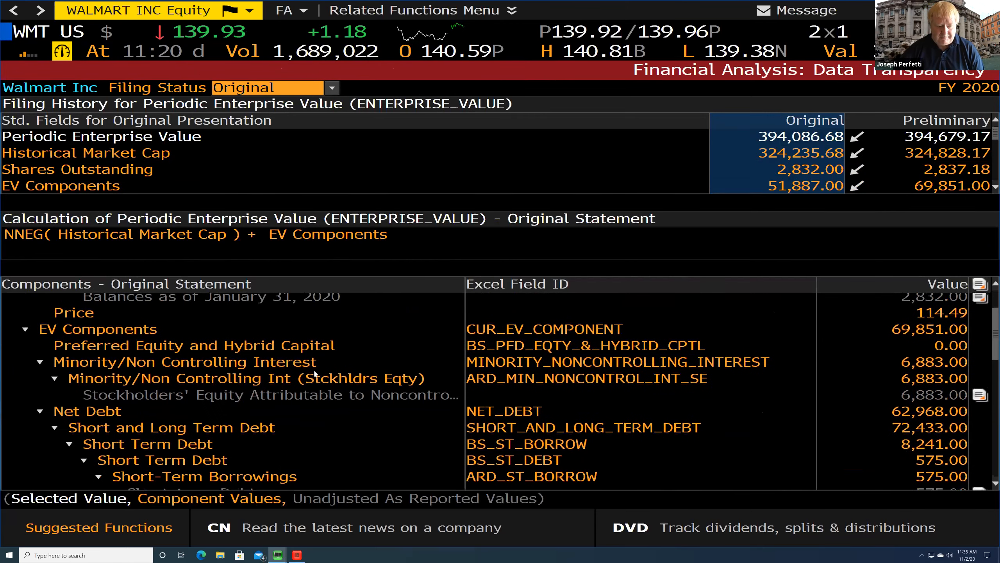
pyautogui.scroll(4, 315, 376)
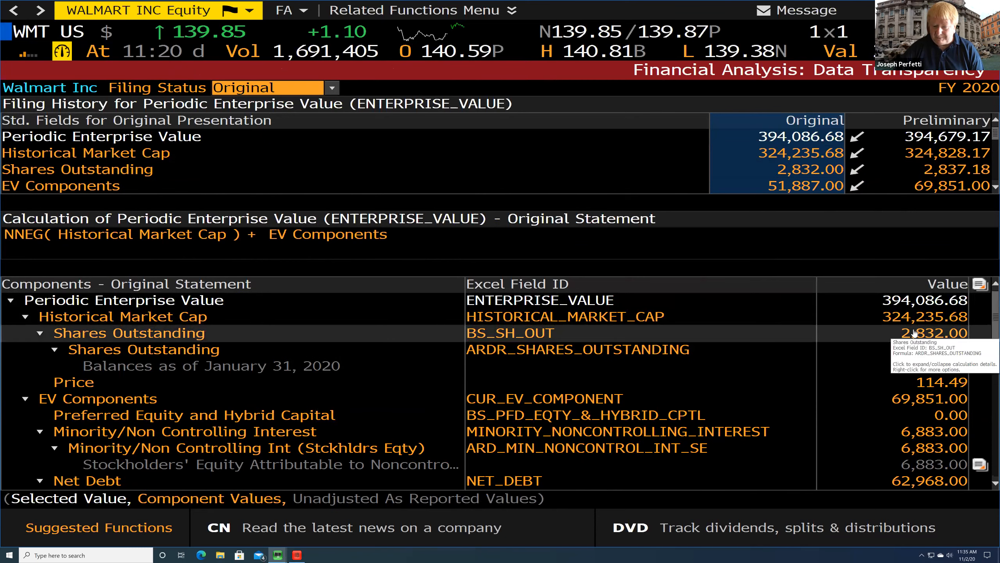
pyautogui.scroll(-2, 898, 369)
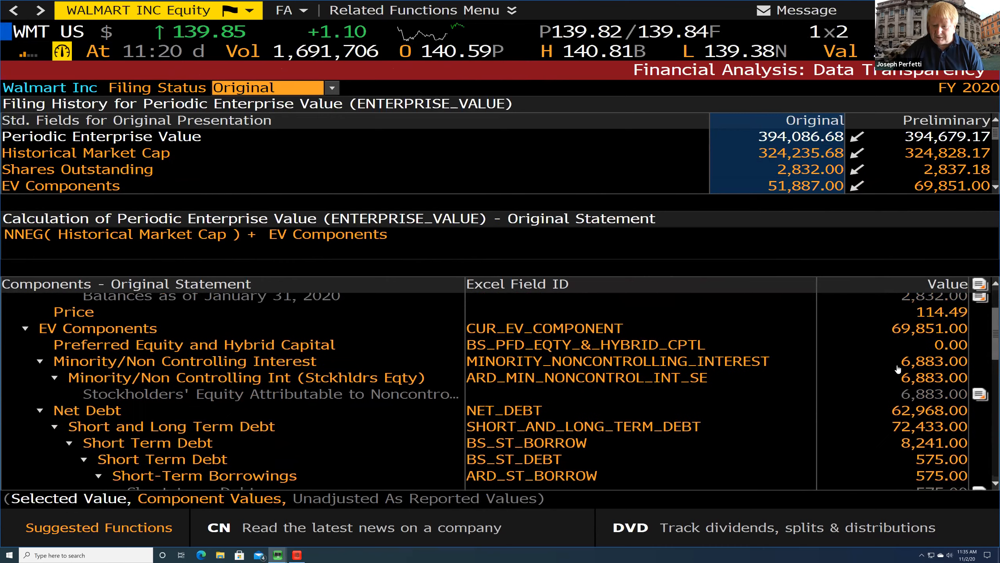
pyautogui.scroll(1, 898, 369)
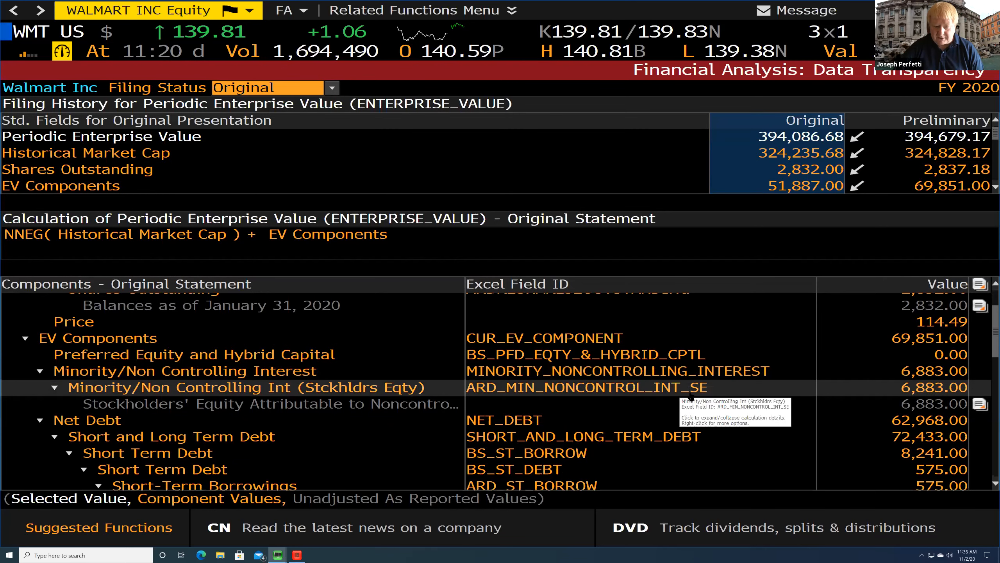
pyautogui.scroll(-3, 675, 424)
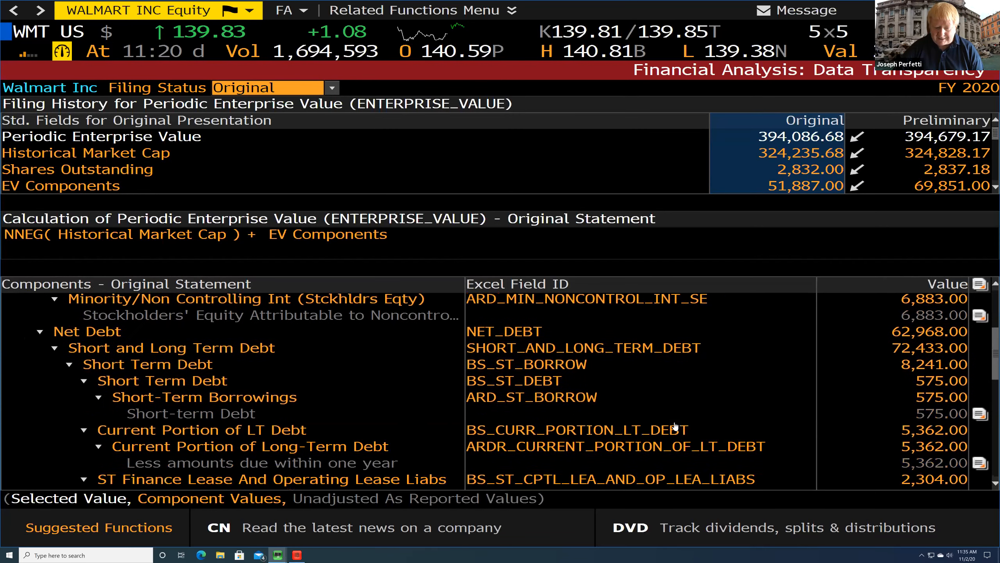
pyautogui.scroll(-4, 677, 413)
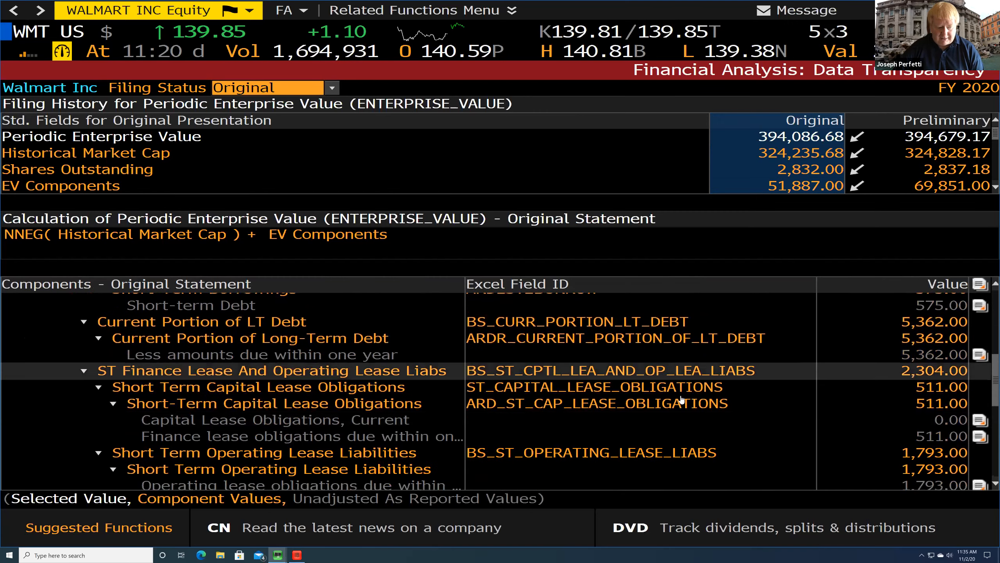
pyautogui.scroll(-5, 687, 418)
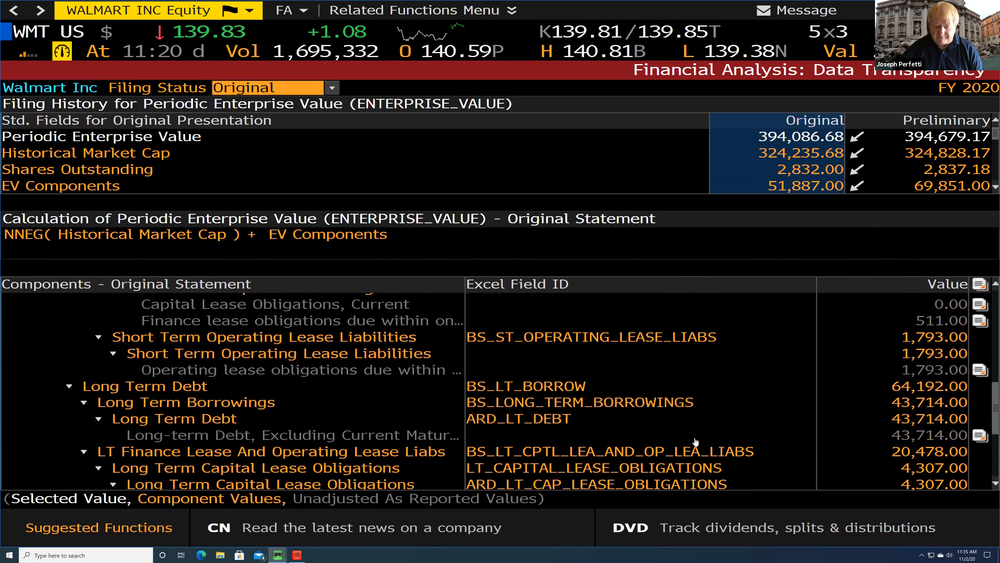
pyautogui.scroll(-6, 696, 441)
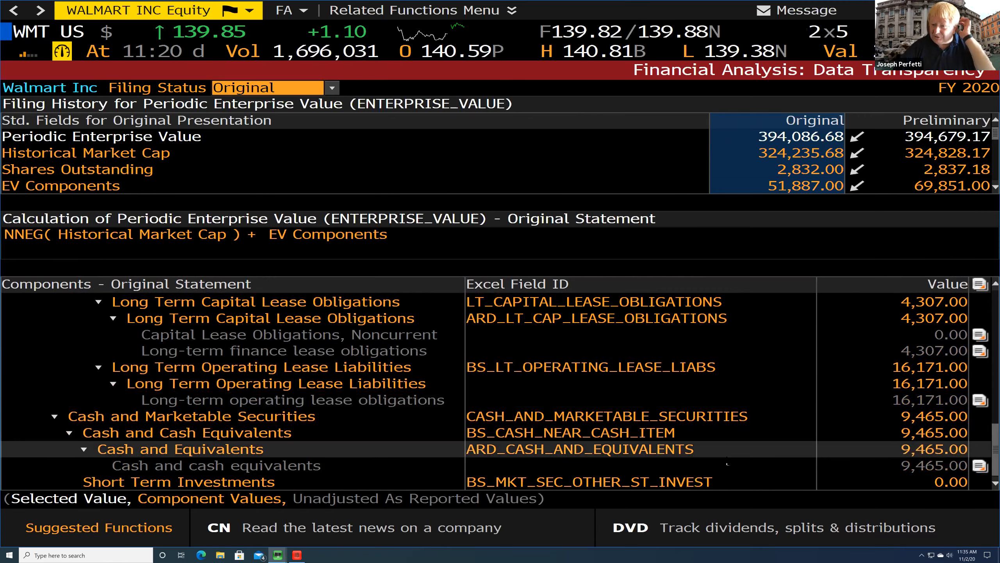
pyautogui.scroll(10, 728, 463)
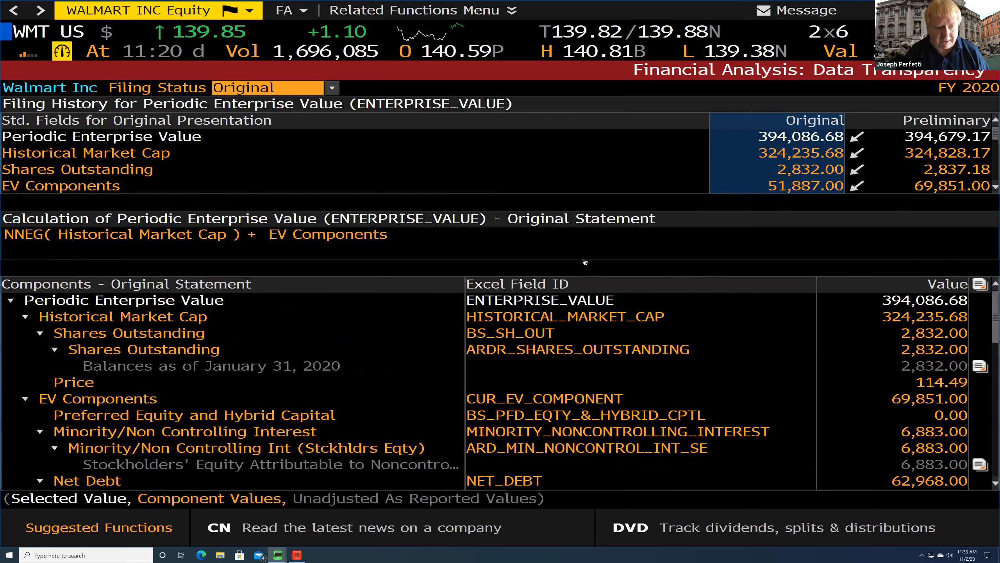
# - Return to Excel and begin a Bloomberg label in cell E18 of the DCF Valuation sheet, beside the Enterprise Value row
pyautogui.press('super+Tab')
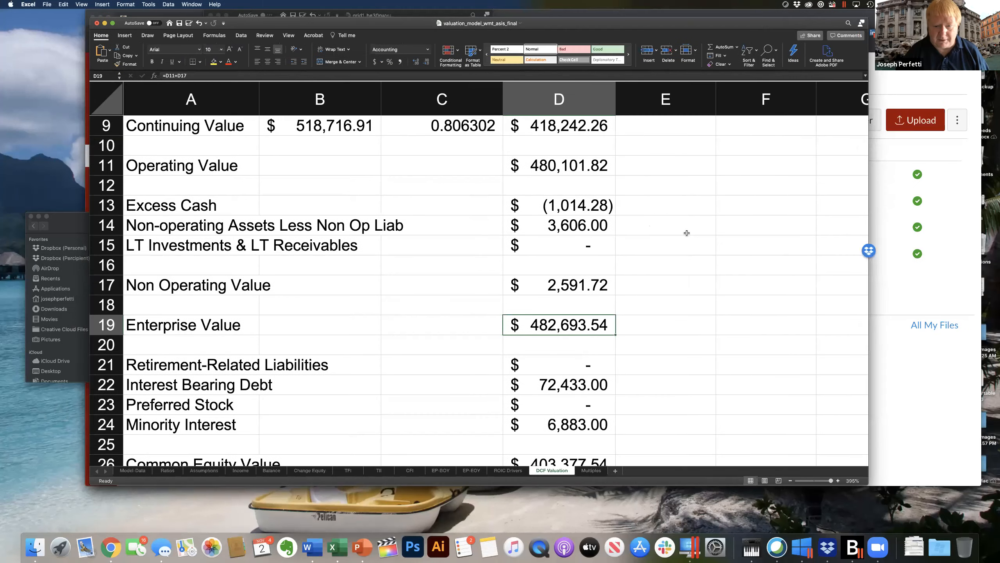
pyautogui.click(644, 301)
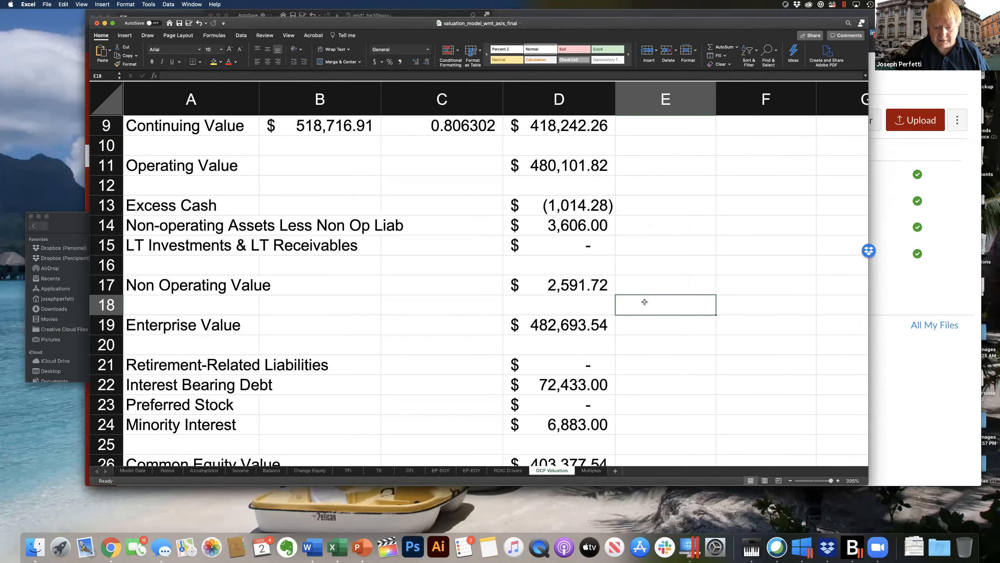
pyautogui.write('B')
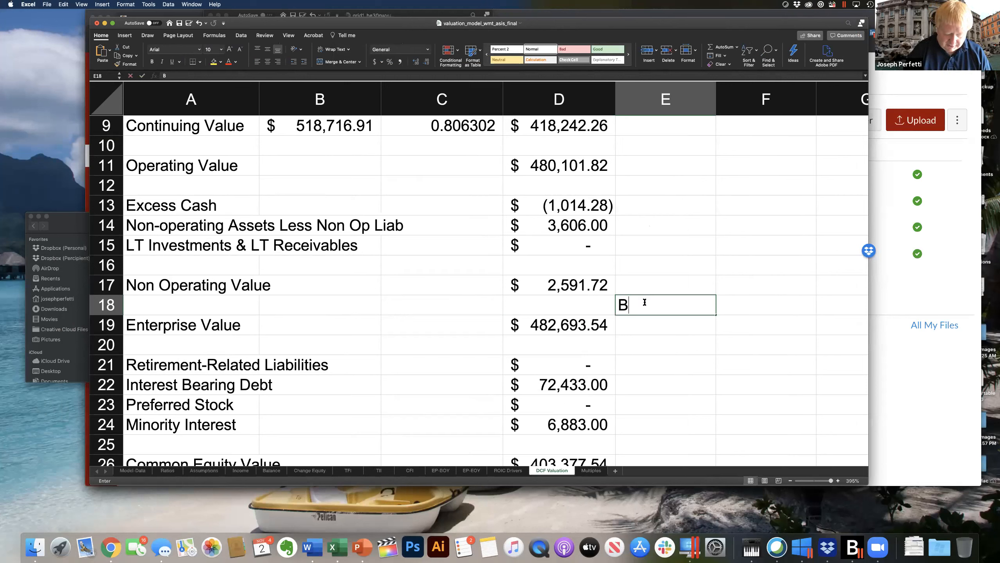
pyautogui.write('loomberg ')
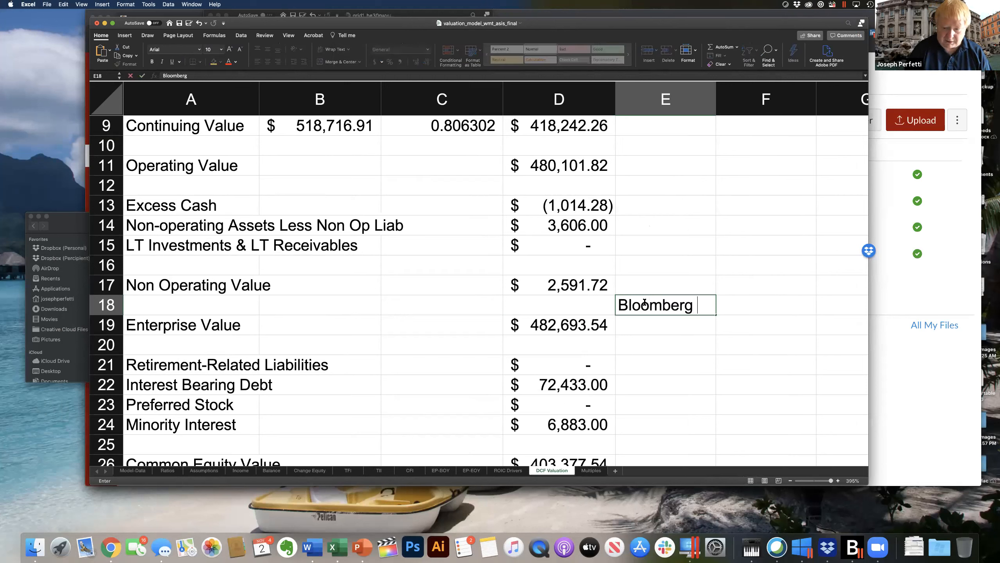
# - Finish the label "Bloomberg EV" in E18, above the Enterprise Value row of the DCF Valuation sheet
pyautogui.write('EV')
pyautogui.press('Return')
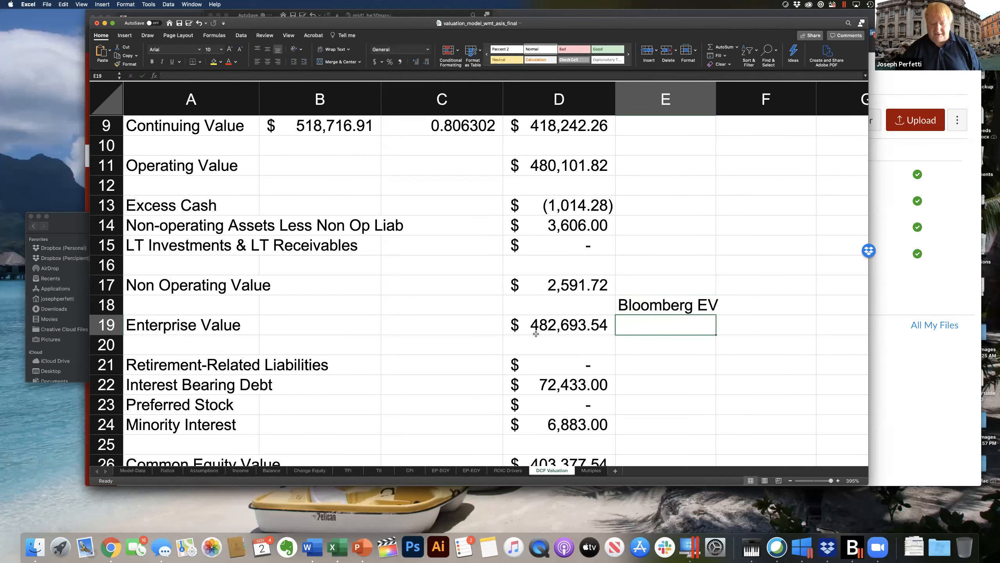
pyautogui.click(550, 333)
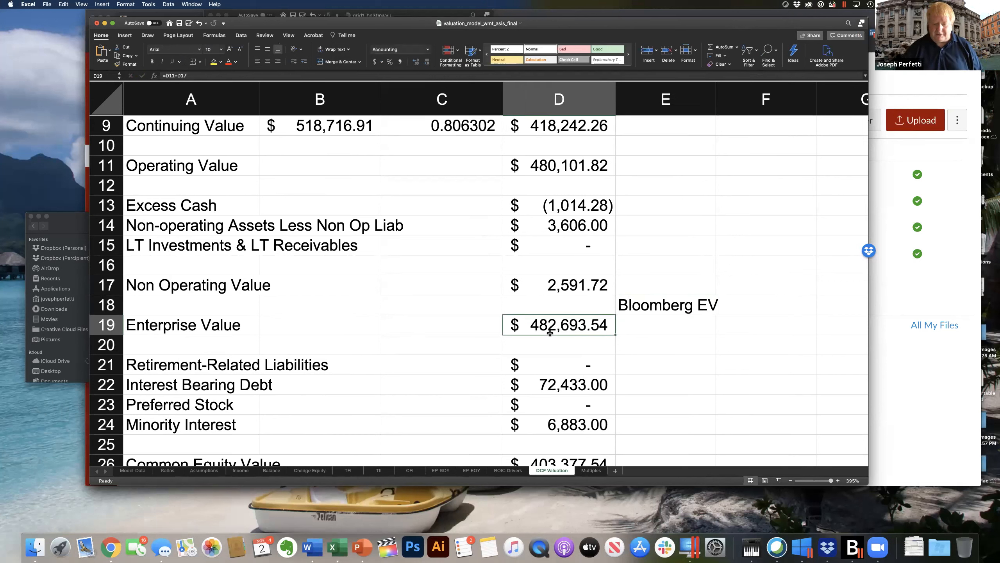
# - Calculate Bloomberg EV in E19 as Enterprise Value D19 minus 2019 operating cash and excess cash from the Balance sheet (=D19-Balance!F4-Balance!F5)
pyautogui.click(642, 325)
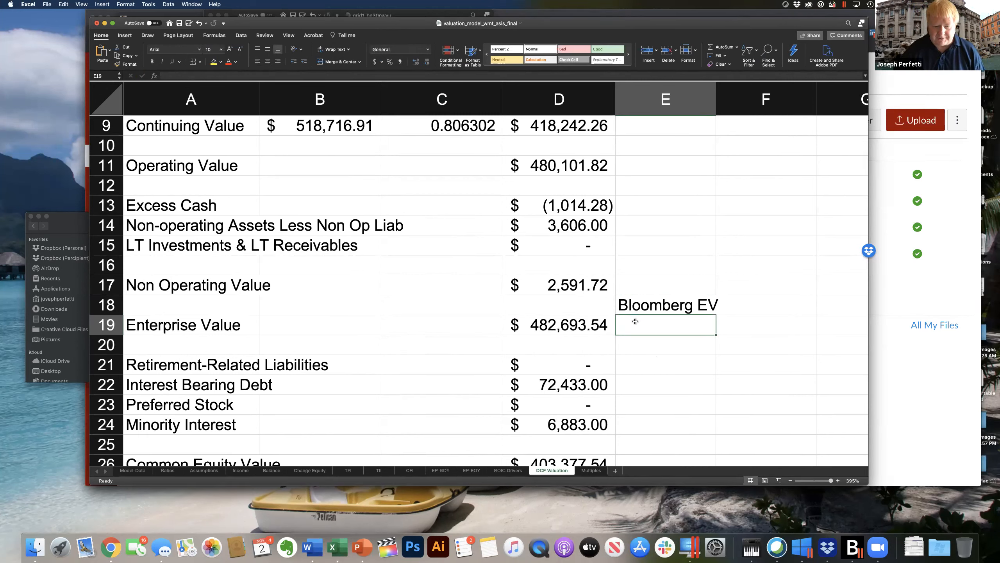
pyautogui.scroll(-5, 636, 347)
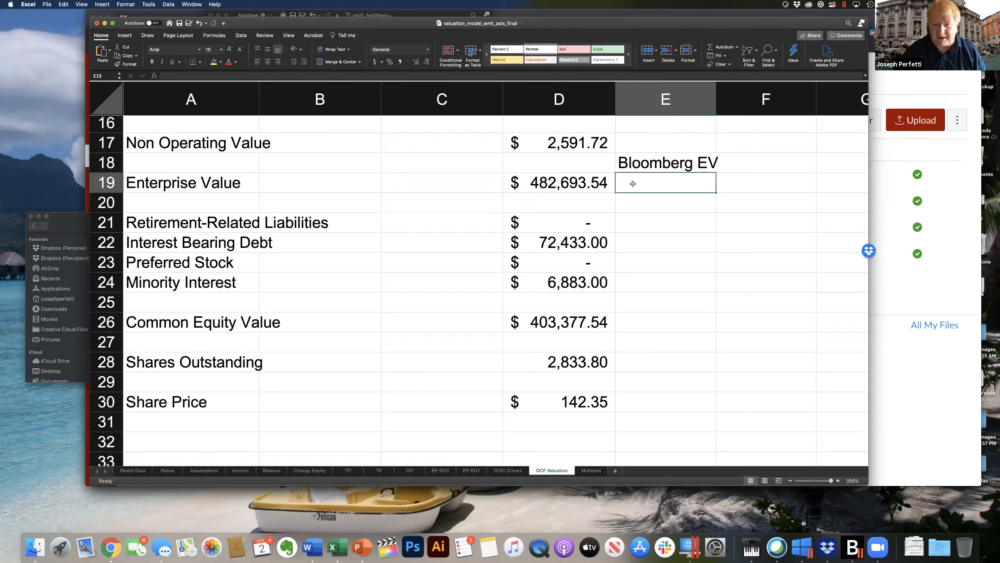
pyautogui.write('=')
pyautogui.press('Left')
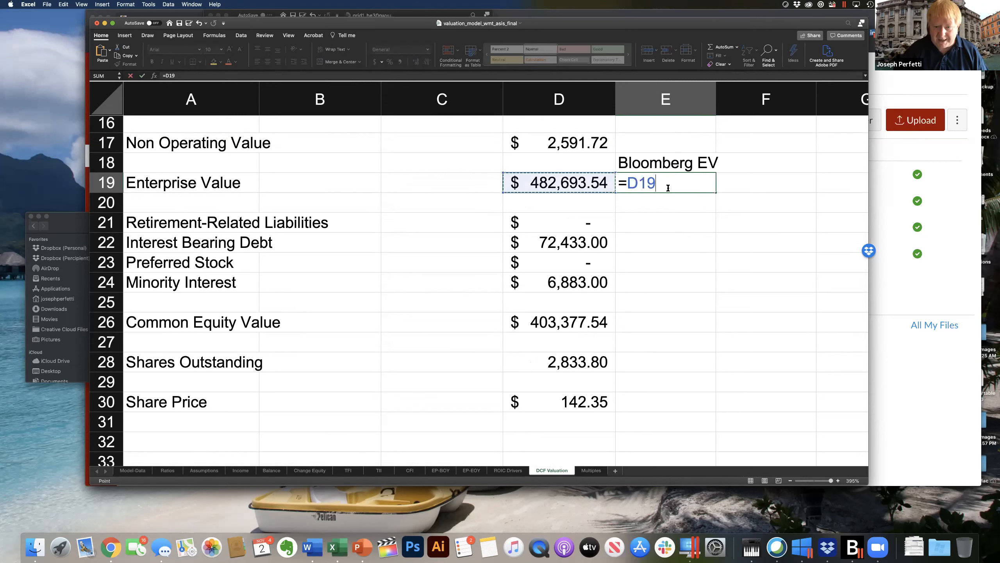
pyautogui.write('-')
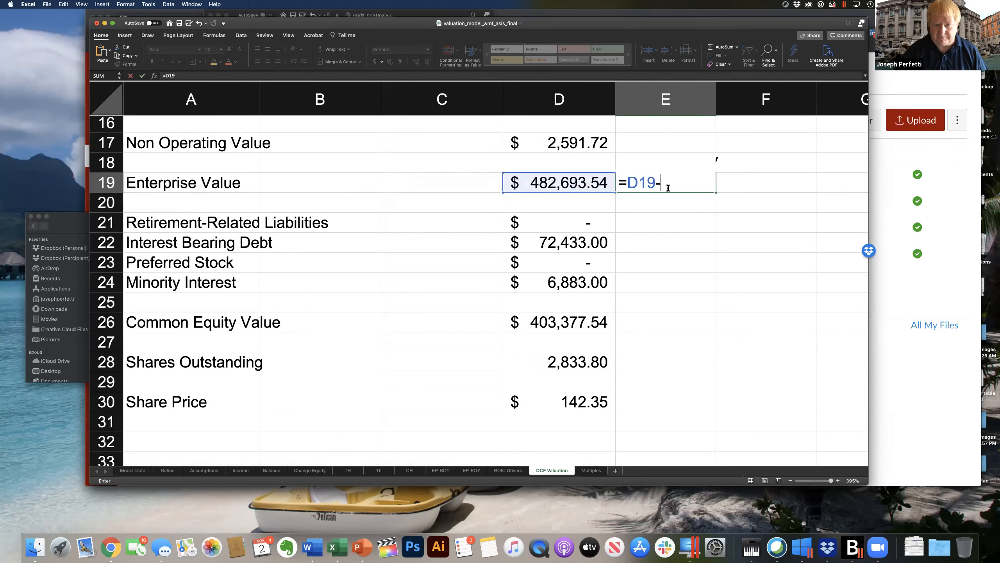
pyautogui.scroll(10, 686, 269)
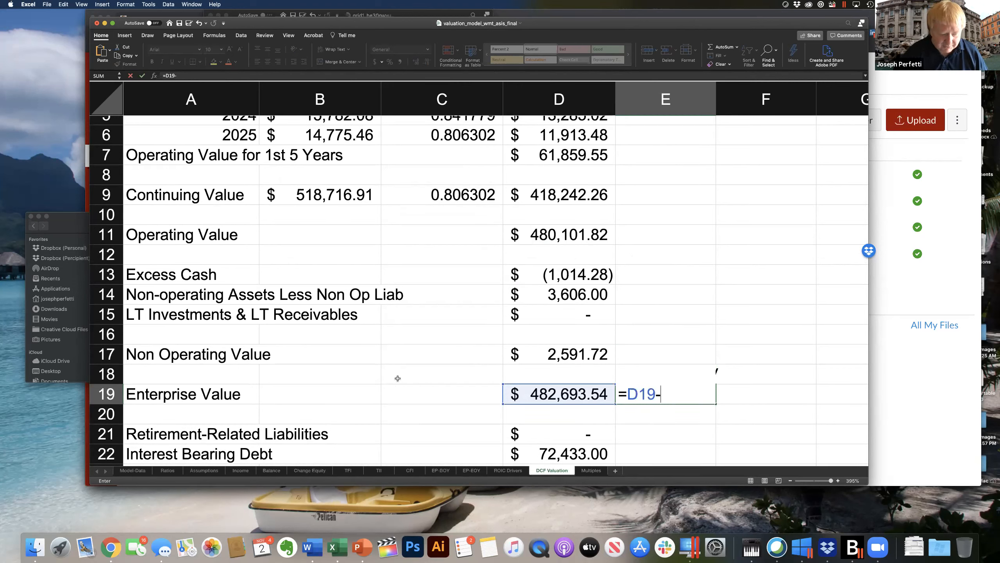
pyautogui.click(266, 471)
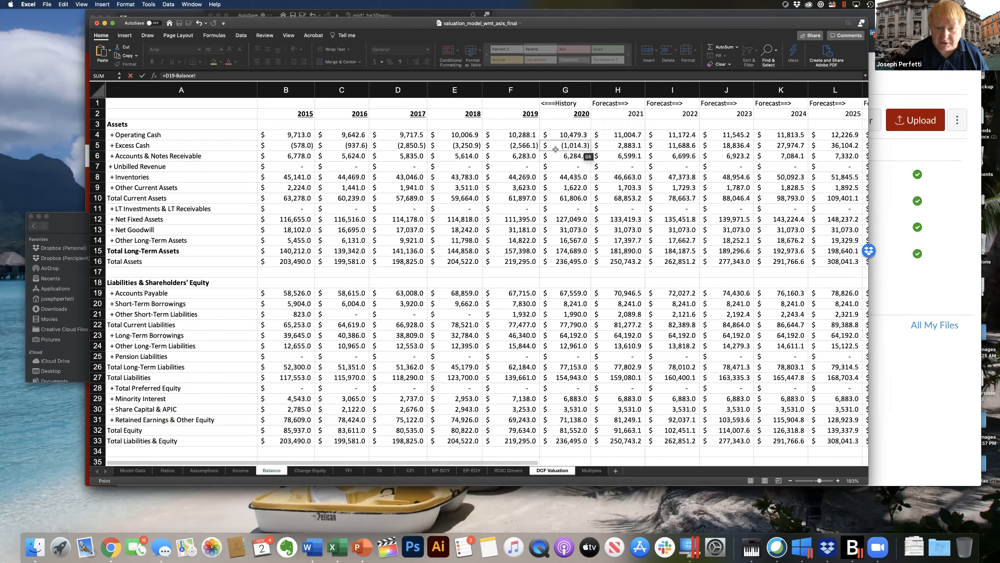
pyautogui.click(525, 135)
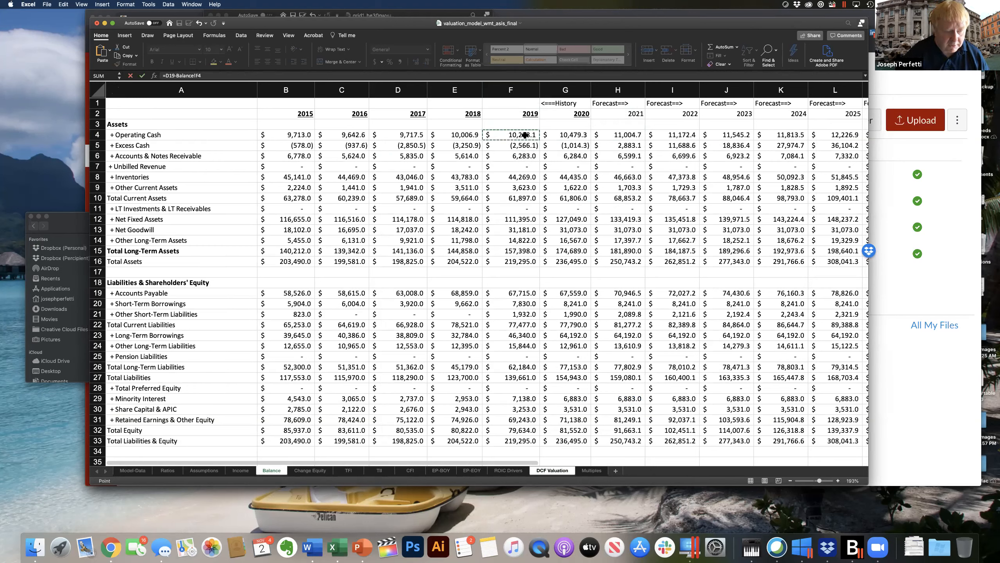
pyautogui.write('-')
pyautogui.click(522, 144)
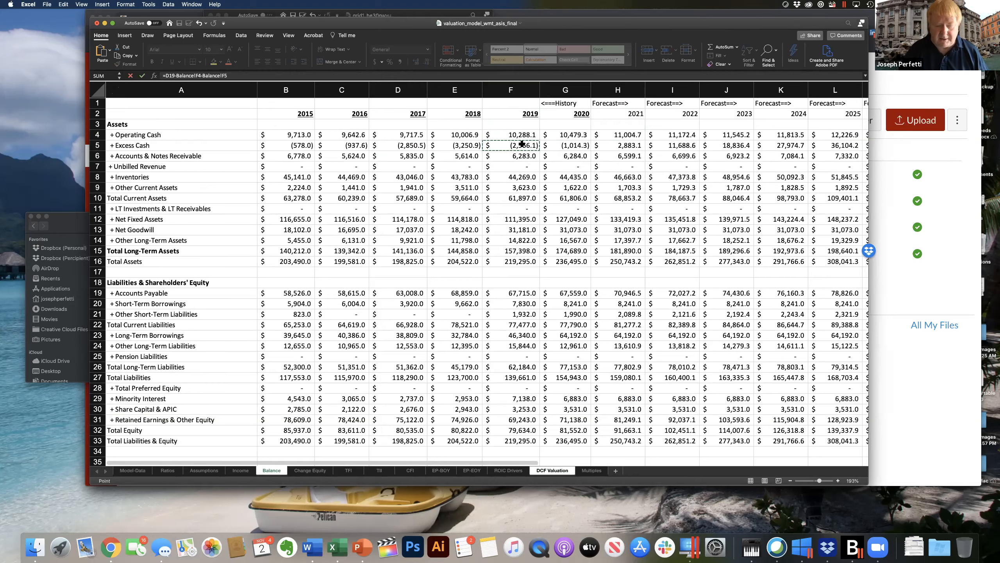
pyautogui.press('Return')
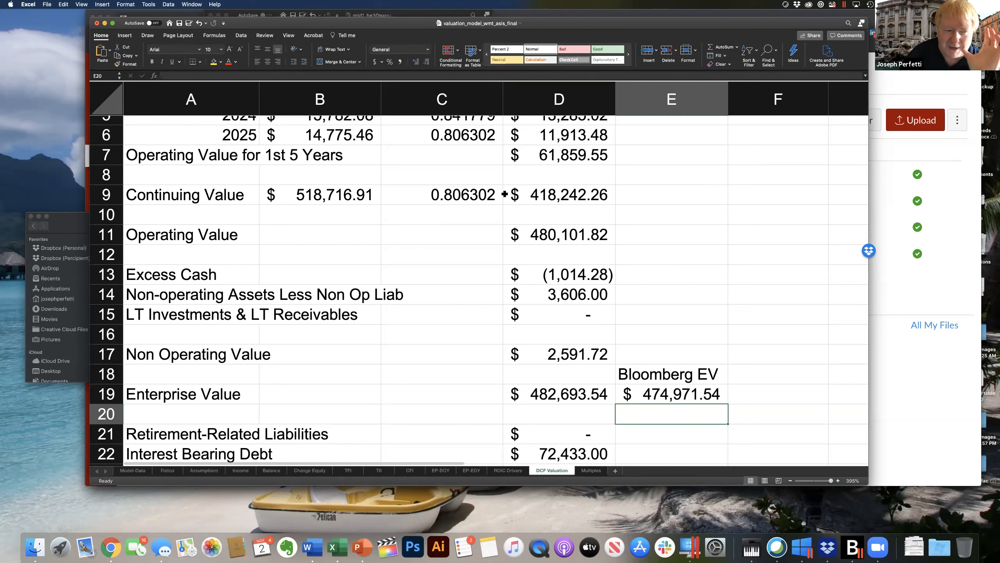
# - Compare the Bloomberg EV in E19 with the Operating Value, Excess Cash, non-operating items and Enterprise Value in column D
pyautogui.click(644, 393)
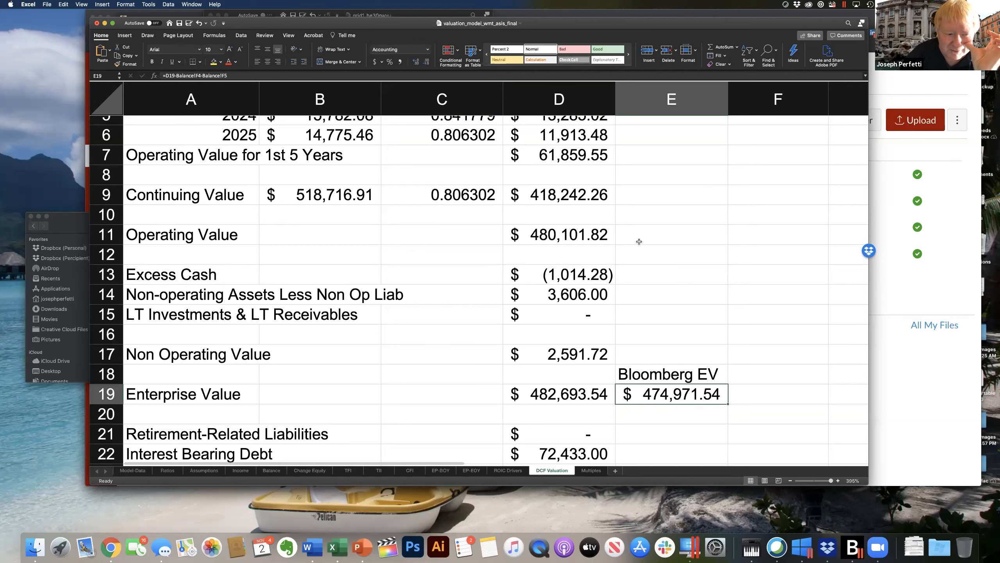
pyautogui.click(538, 237)
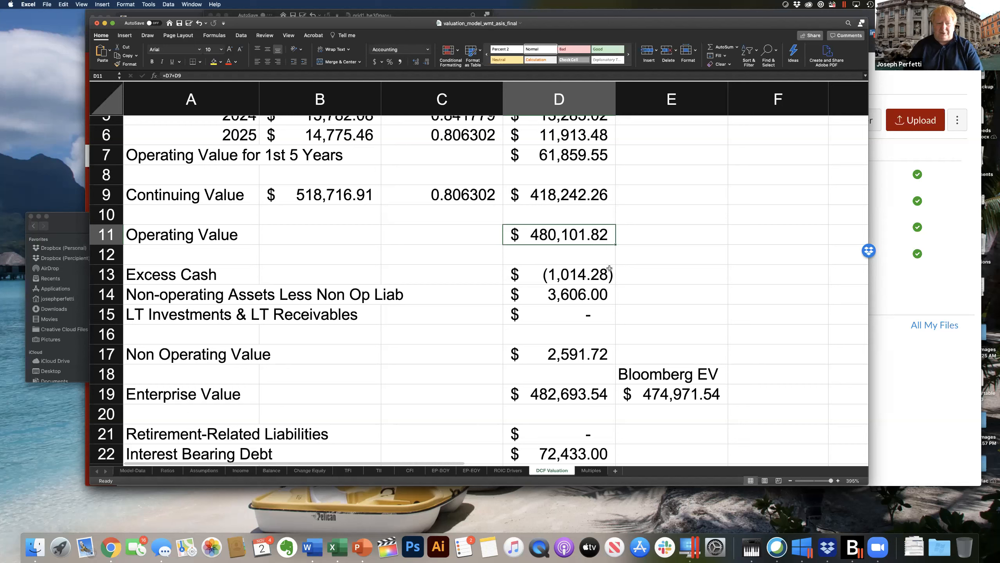
pyautogui.moveTo(571, 299)
pyautogui.mouseDown()
pyautogui.moveTo(570, 319)
pyautogui.moveTo(569, 309)
pyautogui.mouseUp()
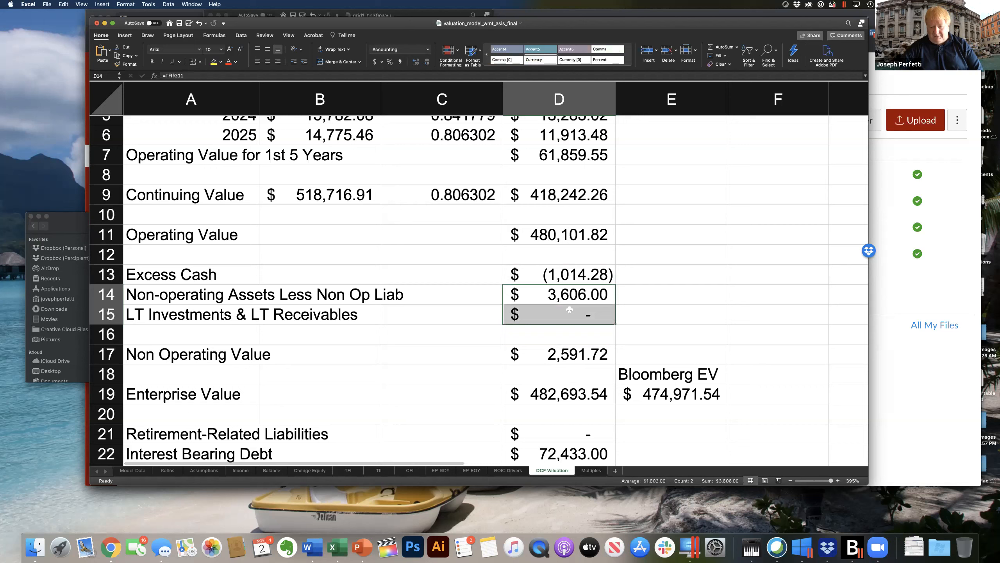
pyautogui.click(676, 393)
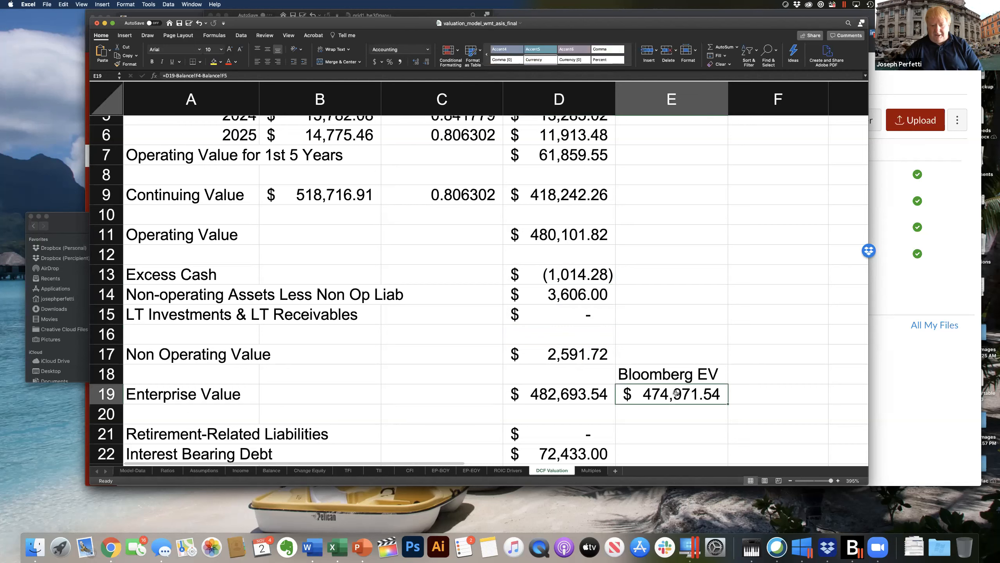
pyautogui.click(559, 283)
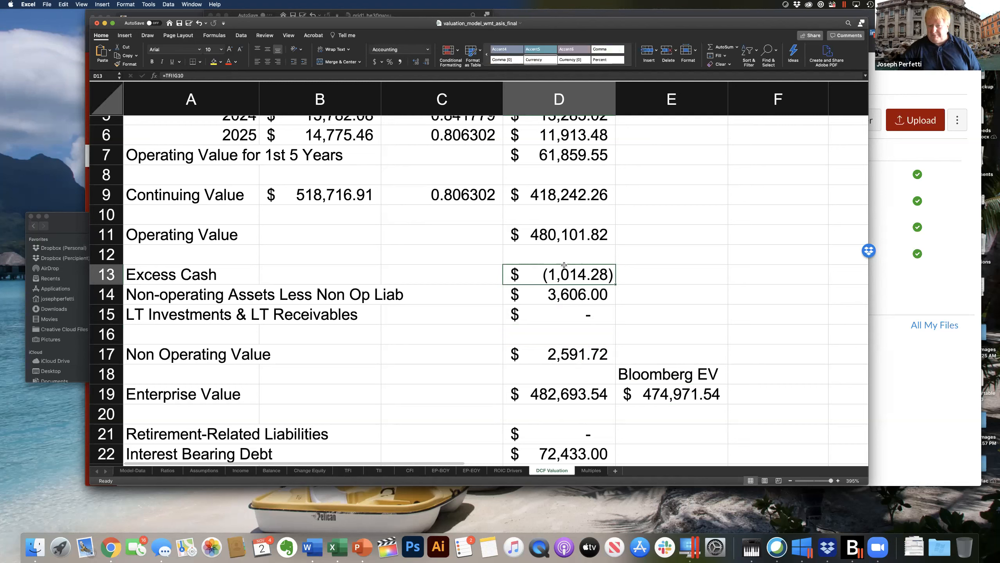
pyautogui.click(567, 234)
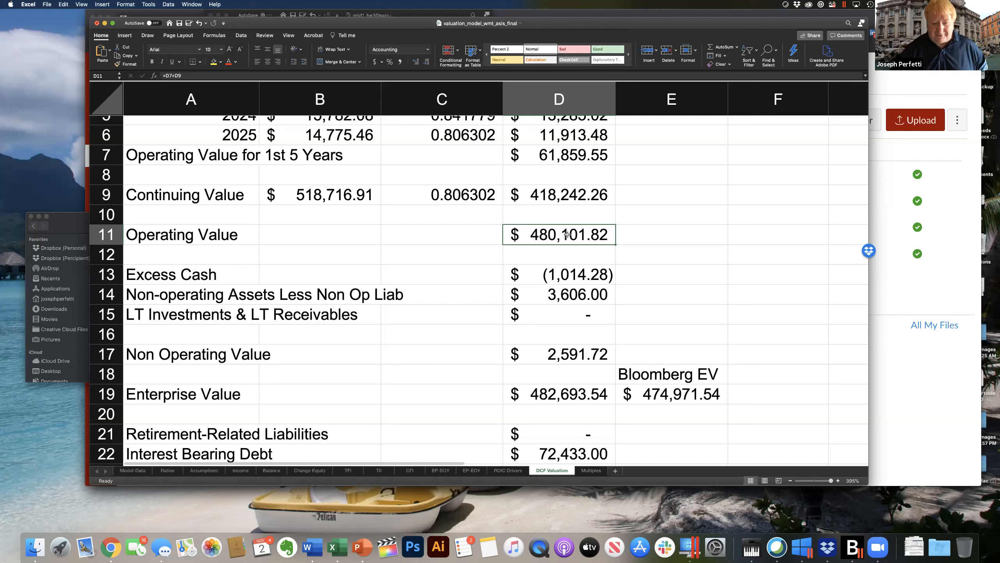
pyautogui.click(579, 388)
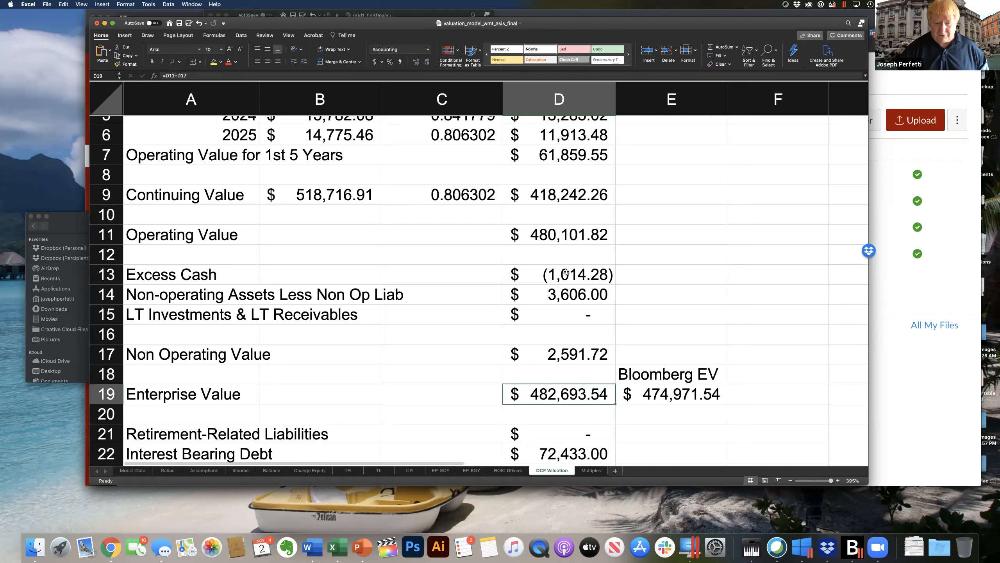
pyautogui.moveTo(560, 293); pyautogui.dragTo(563, 314)
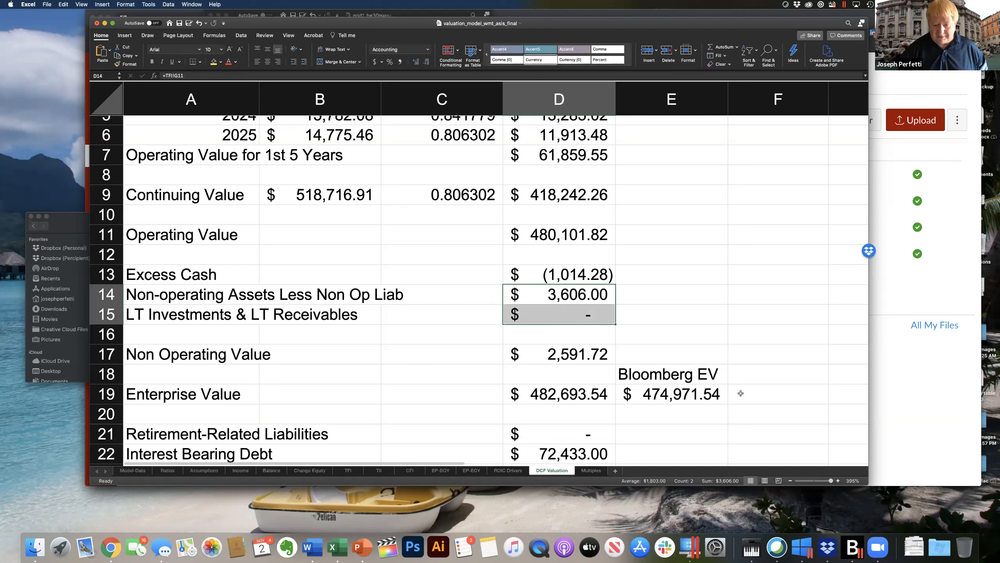
pyautogui.click(696, 390)
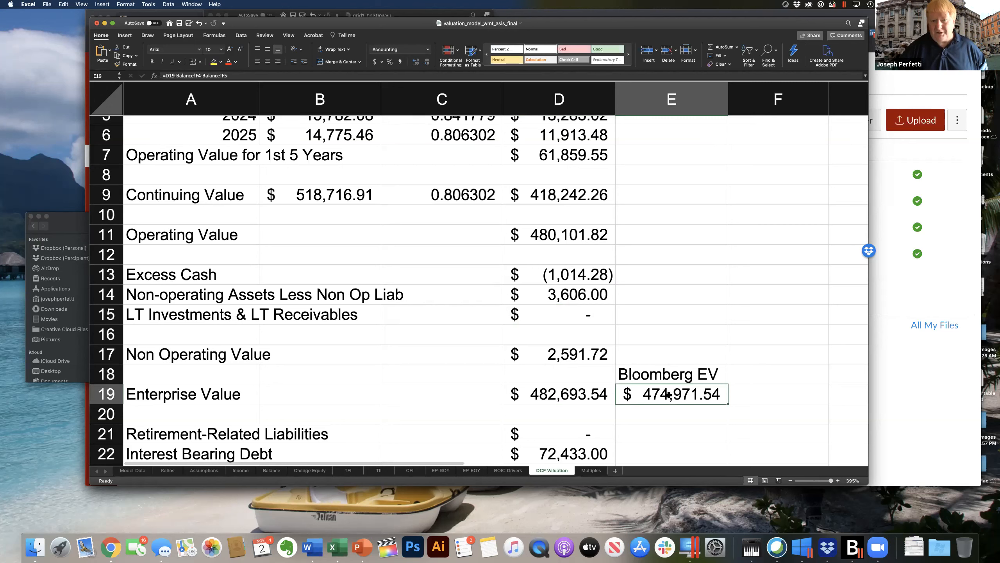
# - In D1 of the Multiples sheet, calculate the model's EV/Sales by dividing Bloomberg EV by 2022 forecast revenue (='DCF Valuation'!E19/Income!I3)
pyautogui.click(591, 470)
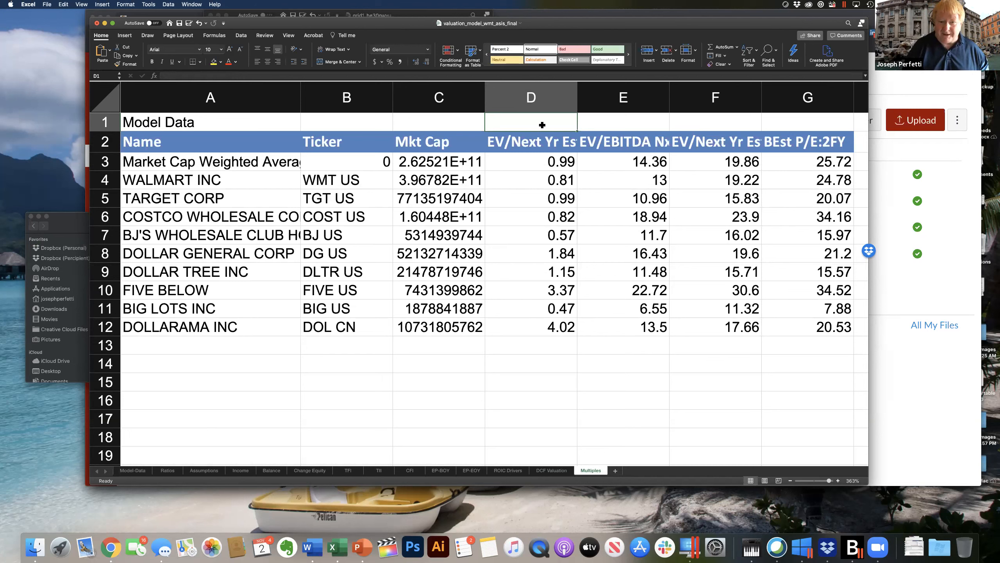
pyautogui.write('=')
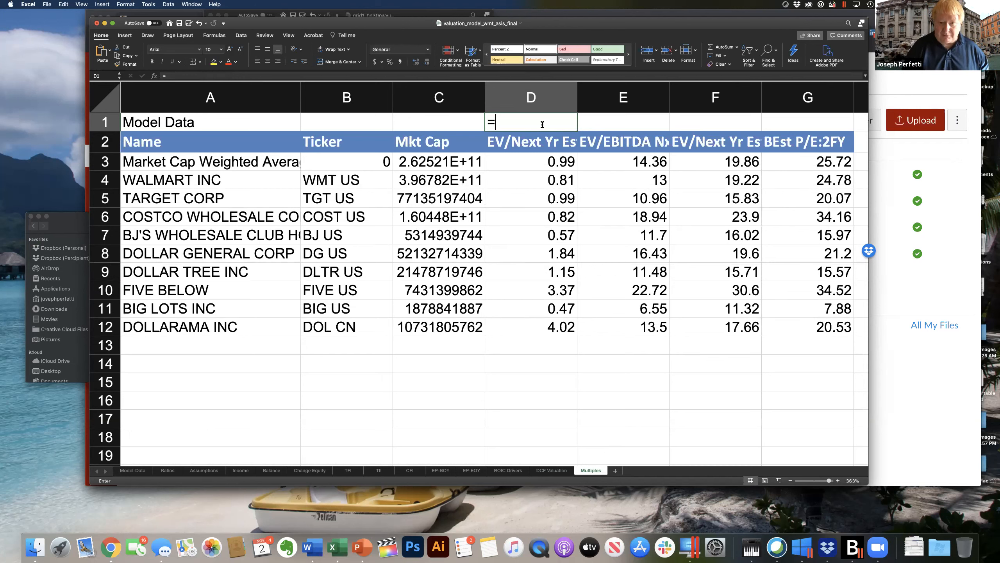
pyautogui.click(552, 470)
pyautogui.click(690, 403)
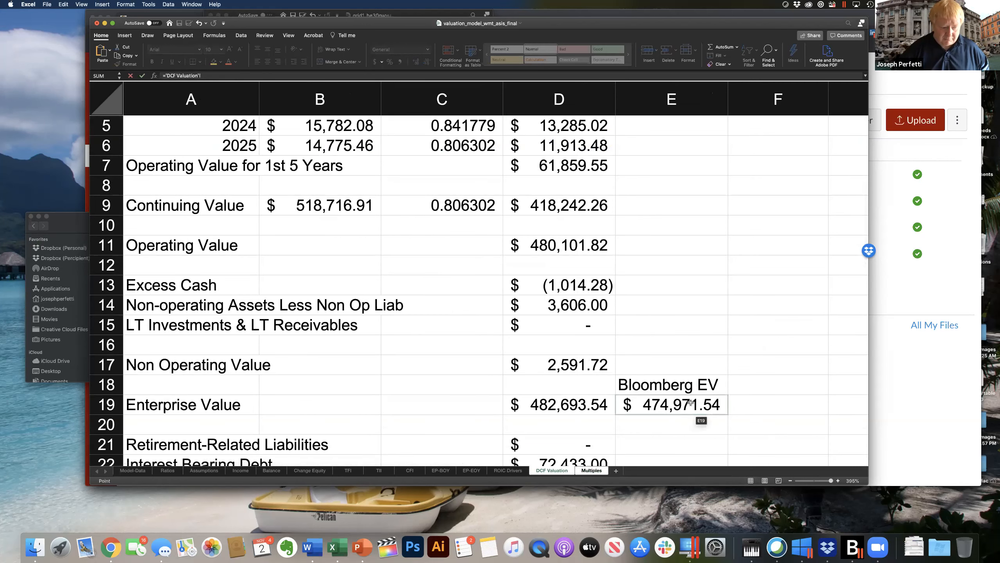
pyautogui.write('/')
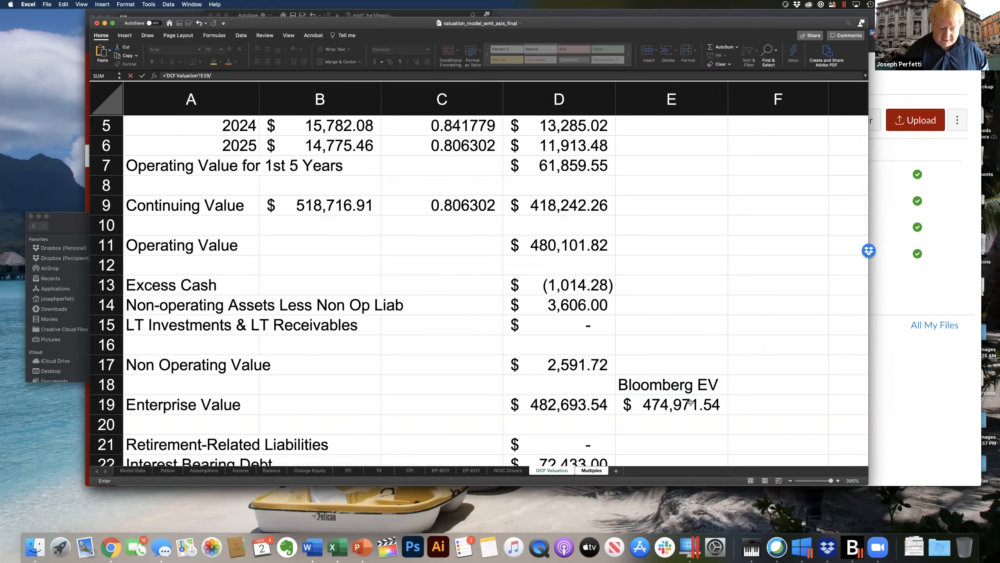
pyautogui.click(239, 471)
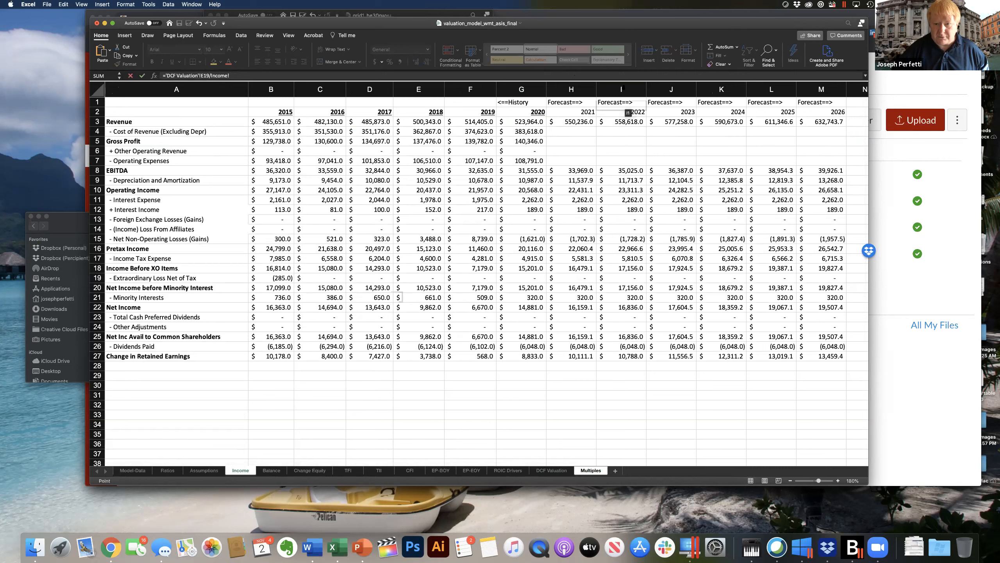
pyautogui.click(622, 123)
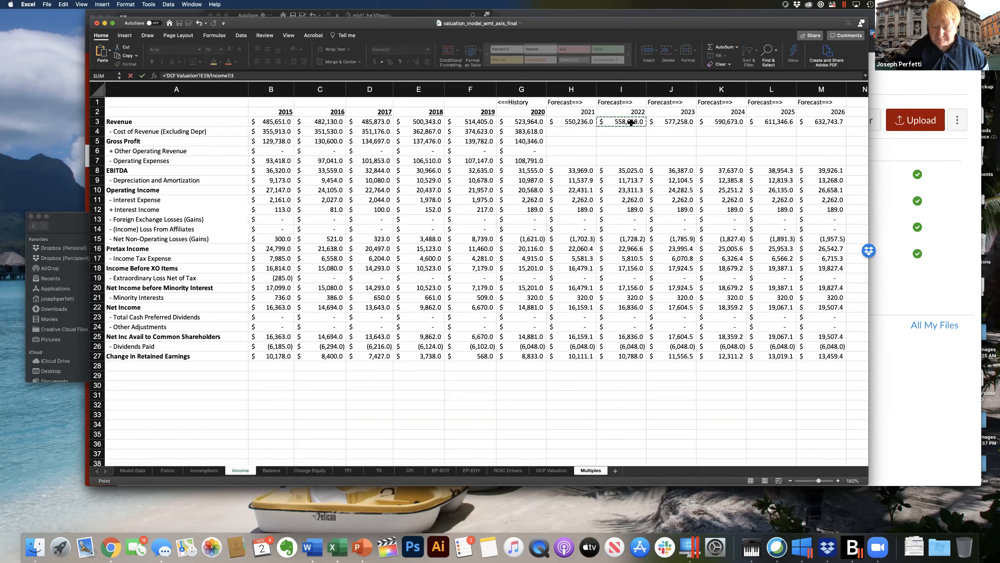
pyautogui.press('Return')
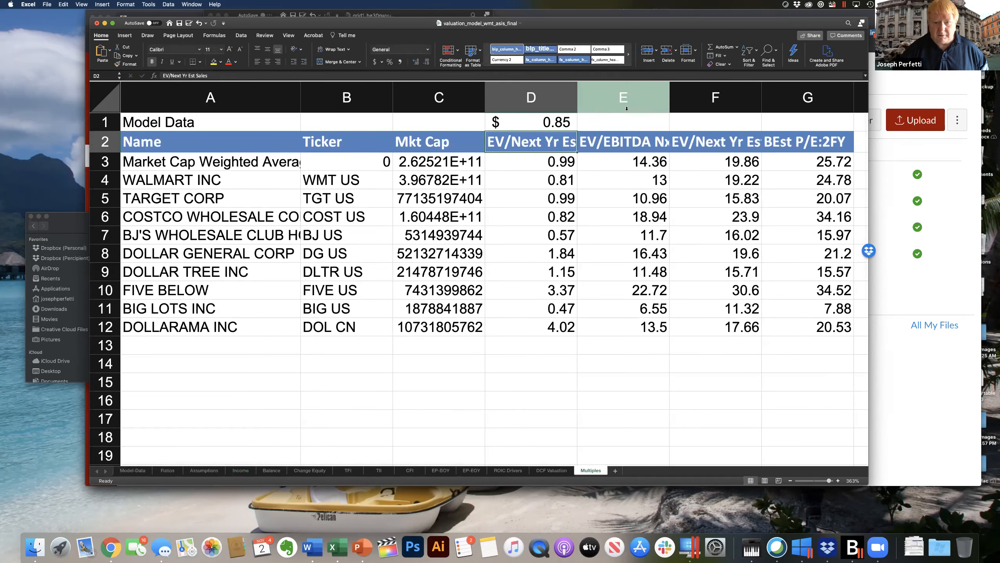
# - In E1 of the Multiples sheet, calculate the model's EV/EBITDA by dividing Bloomberg EV by 2022 forecast EBITDA (='DCF Valuation'!E19/Income!I8)
pyautogui.click(610, 125)
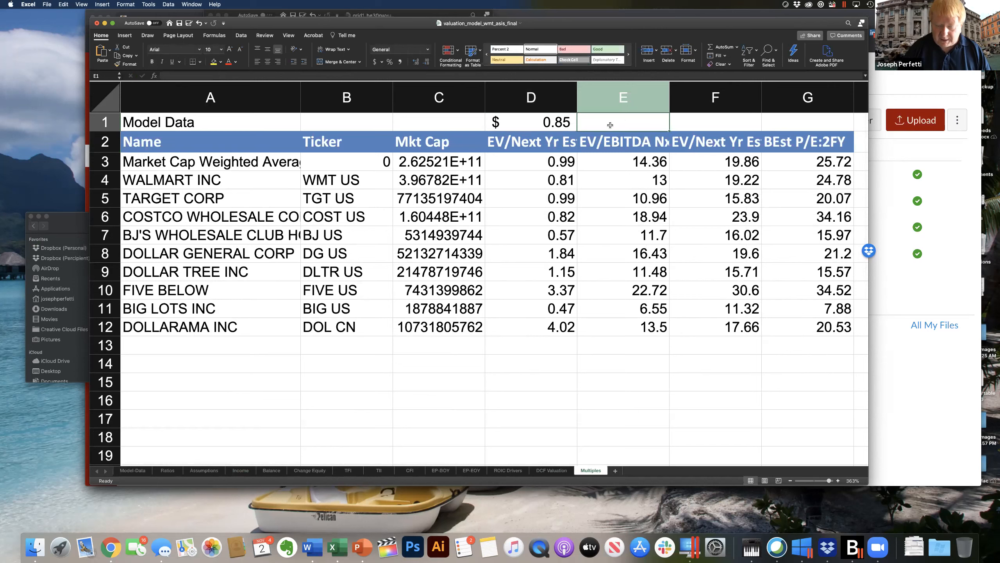
pyautogui.write('=')
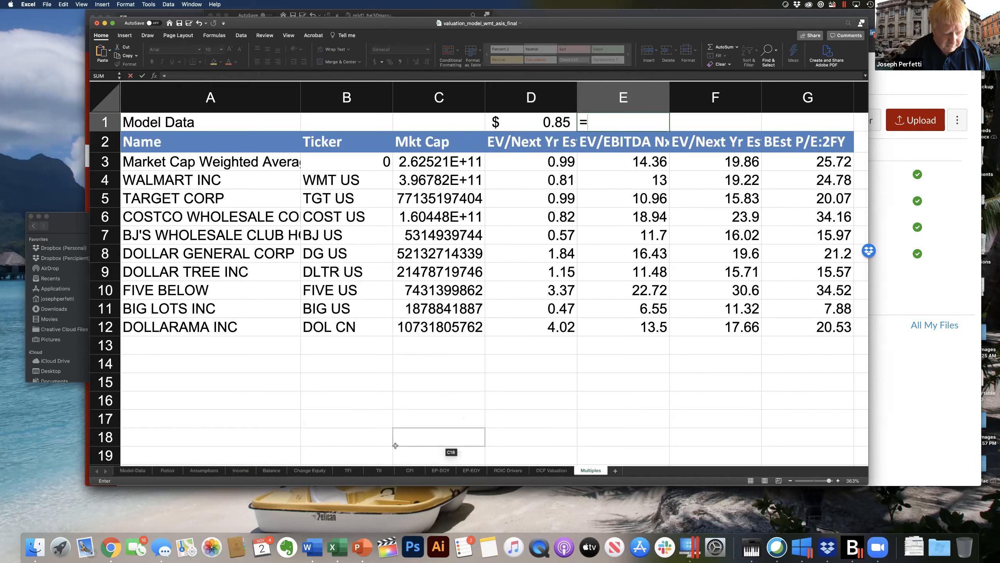
pyautogui.click(552, 470)
pyautogui.click(667, 407)
pyautogui.write('/')
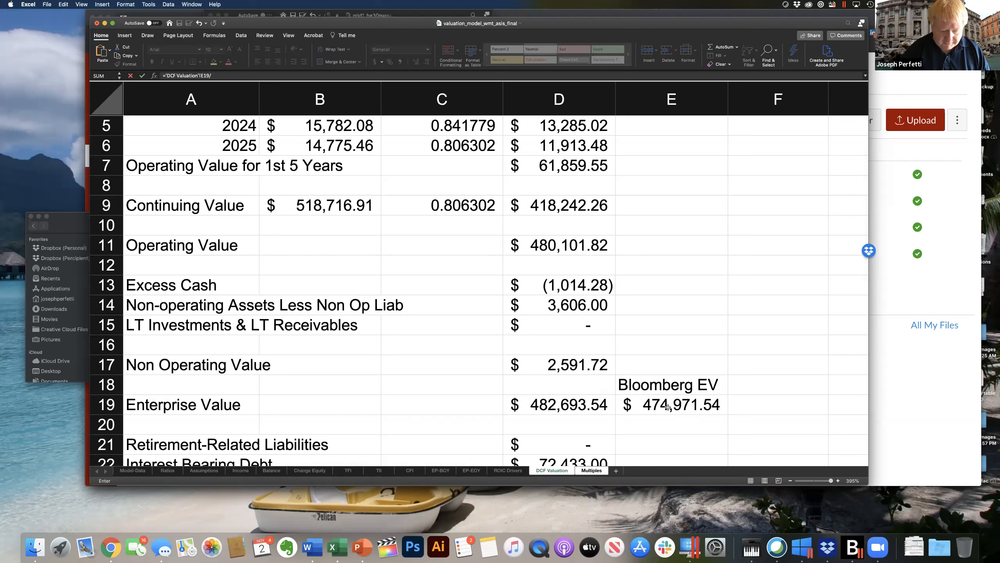
pyautogui.click(245, 473)
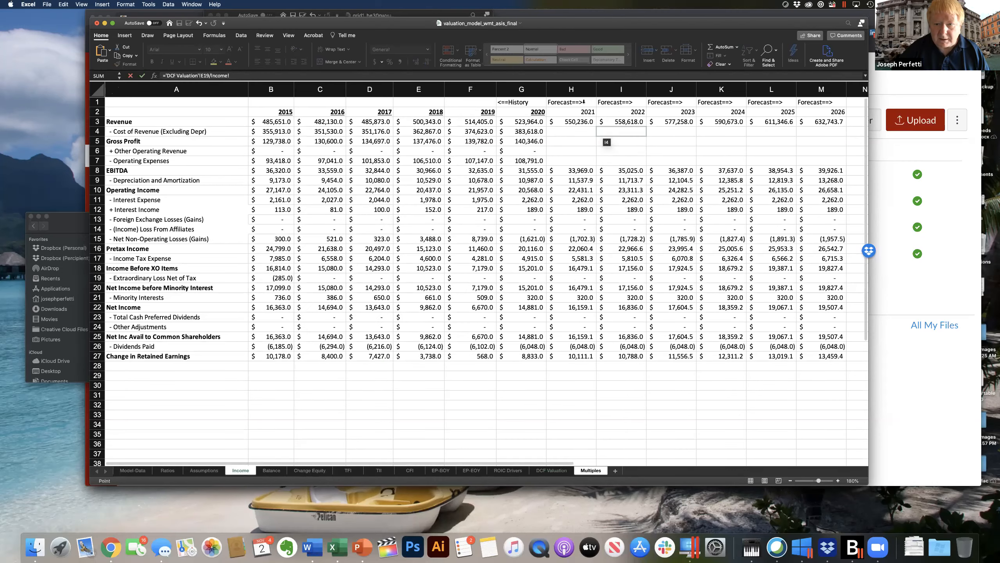
pyautogui.click(626, 171)
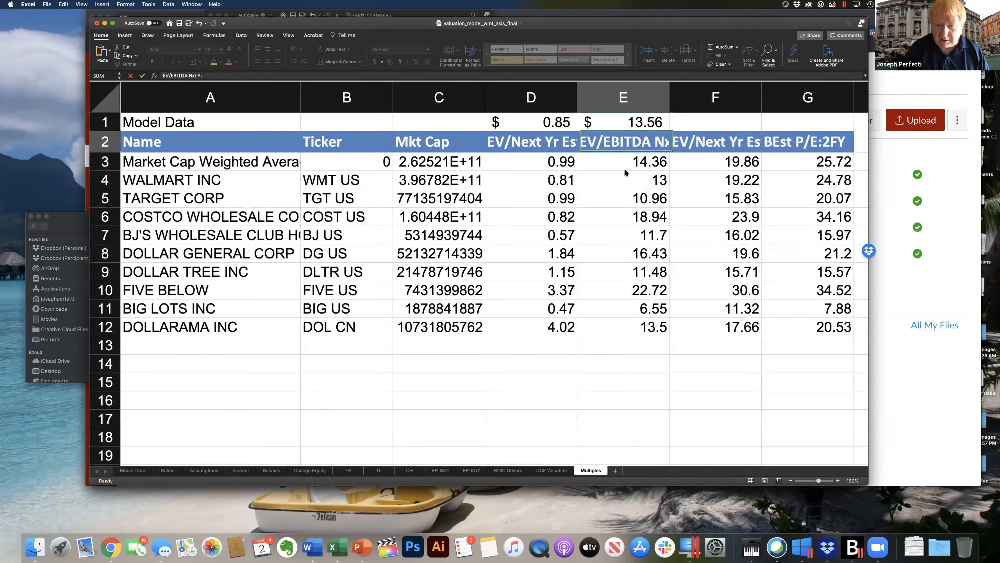
pyautogui.press('Return')
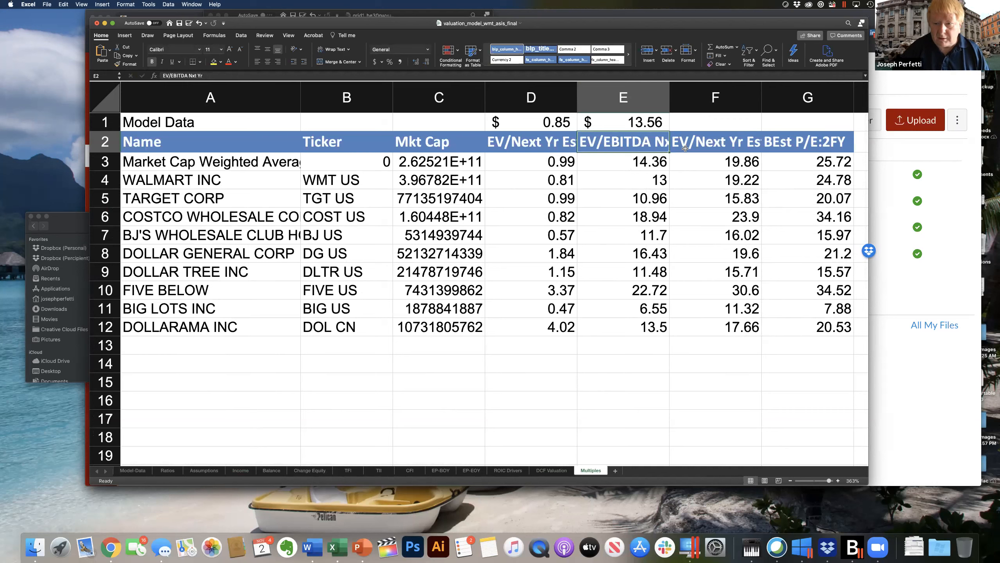
# - In F1 of the Multiples sheet, calculate the model's EV/EBIT by dividing Bloomberg EV by 2022 forecast operating income (='DCF Valuation'!E19/Income!I10)
pyautogui.click(714, 122)
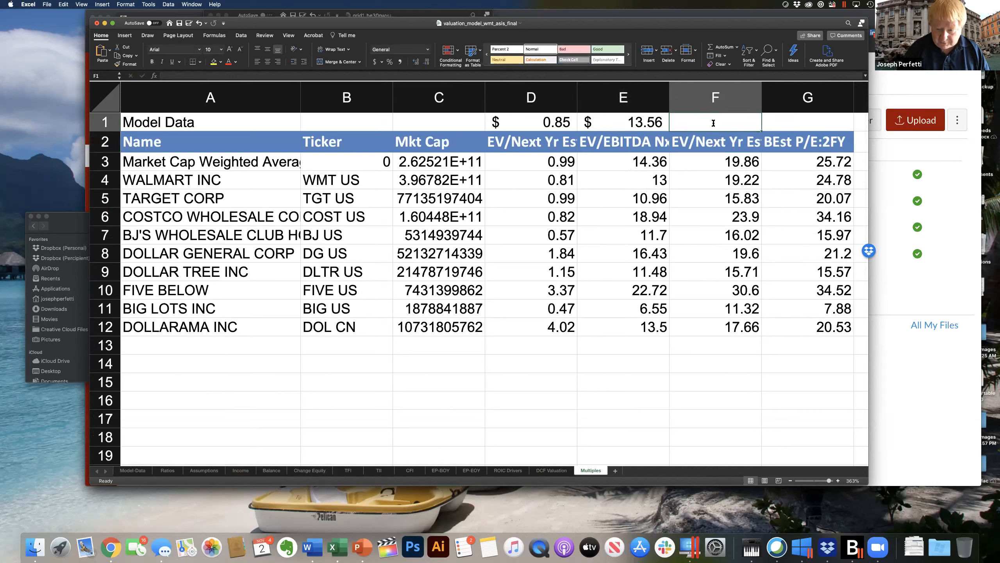
pyautogui.write("='DCF Valuation'!")
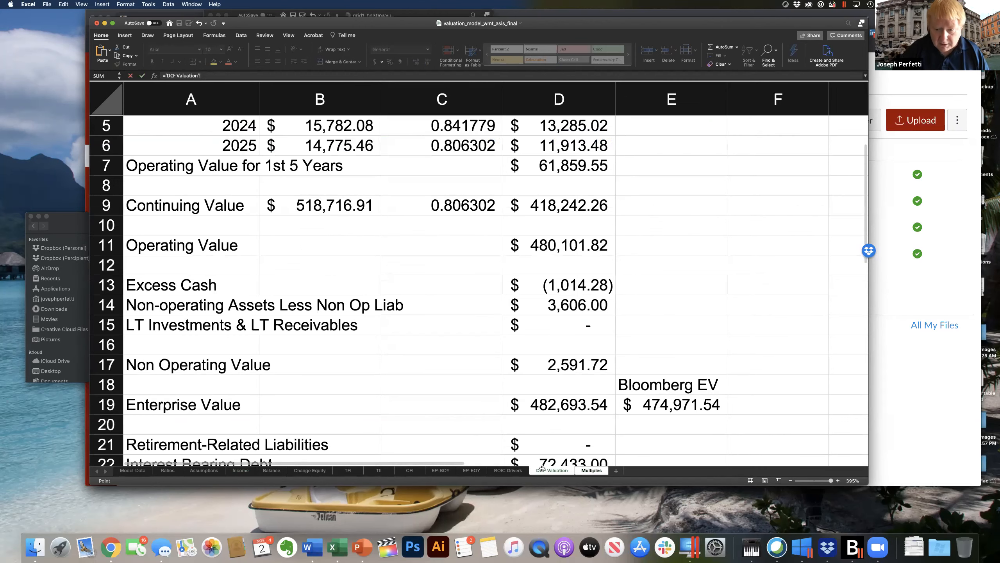
pyautogui.click(551, 471)
pyautogui.click(673, 406)
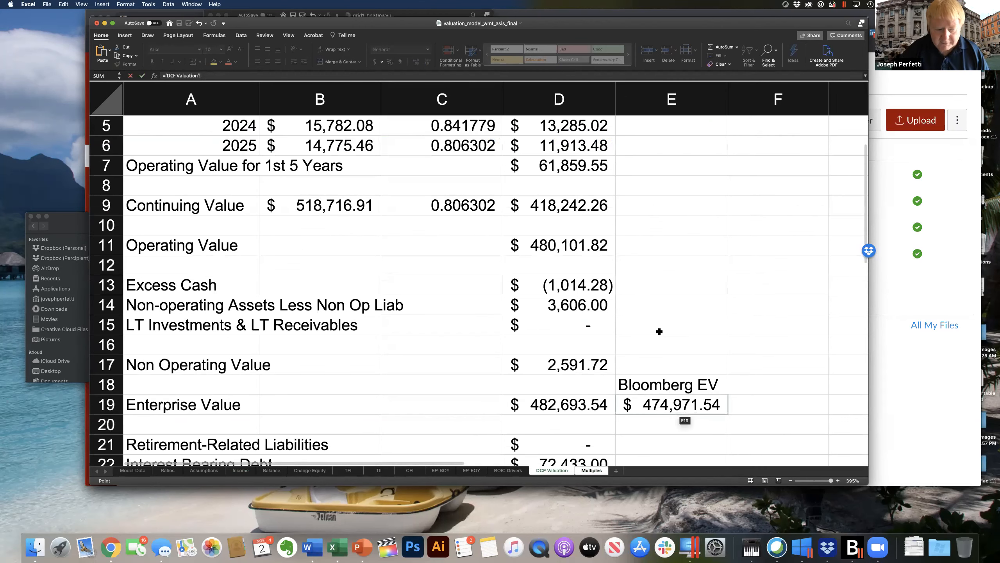
pyautogui.write('/')
pyautogui.click(241, 470)
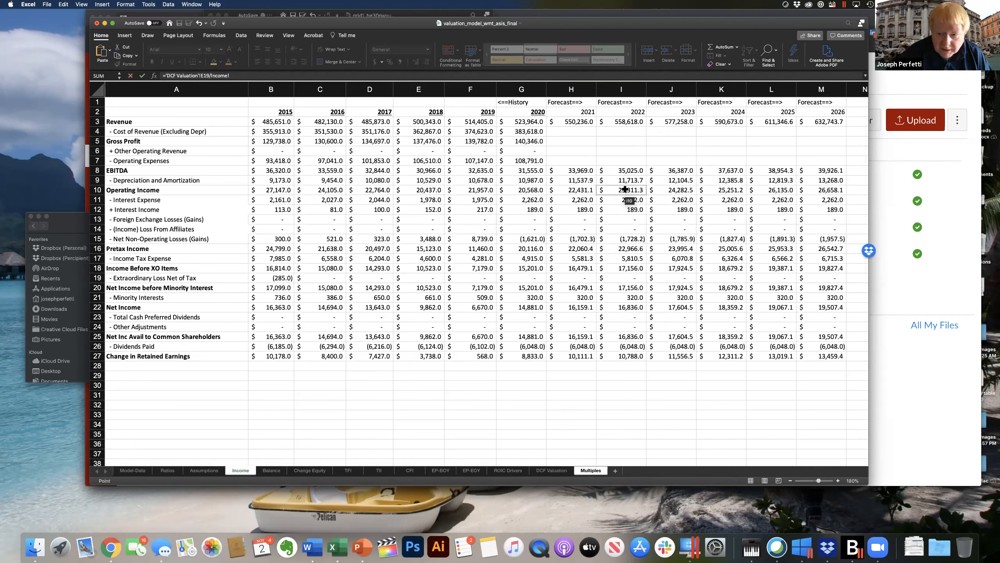
pyautogui.press('Escape')
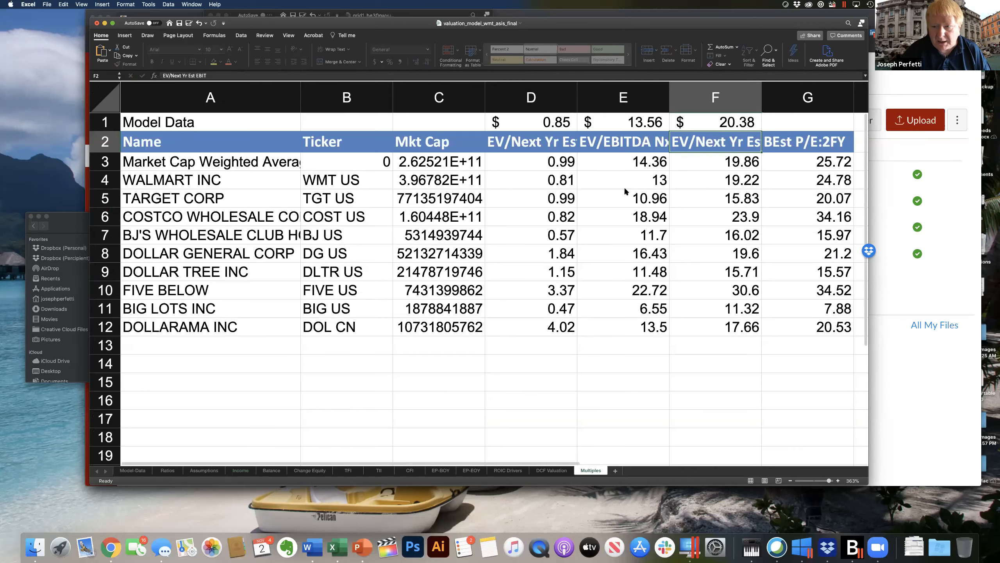
# - In G1, calculate the model's P/E by dividing Common Equity Value by 2022 forecast net income available to common shareholders (='DCF Valuation'!D26/Income!I25)
pyautogui.click(838, 121)
pyautogui.write('=')
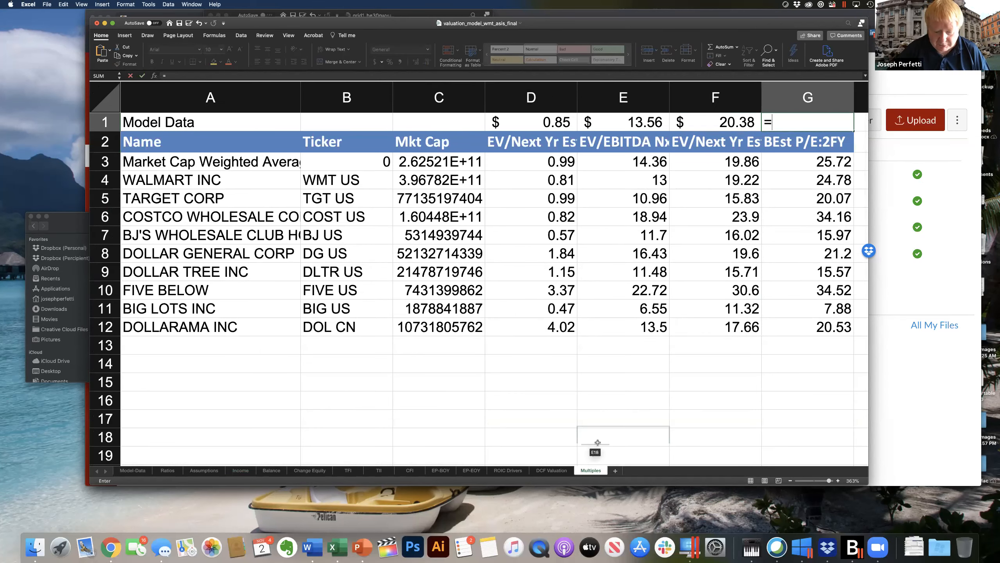
pyautogui.click(551, 470)
pyautogui.scroll(-8, 625, 382)
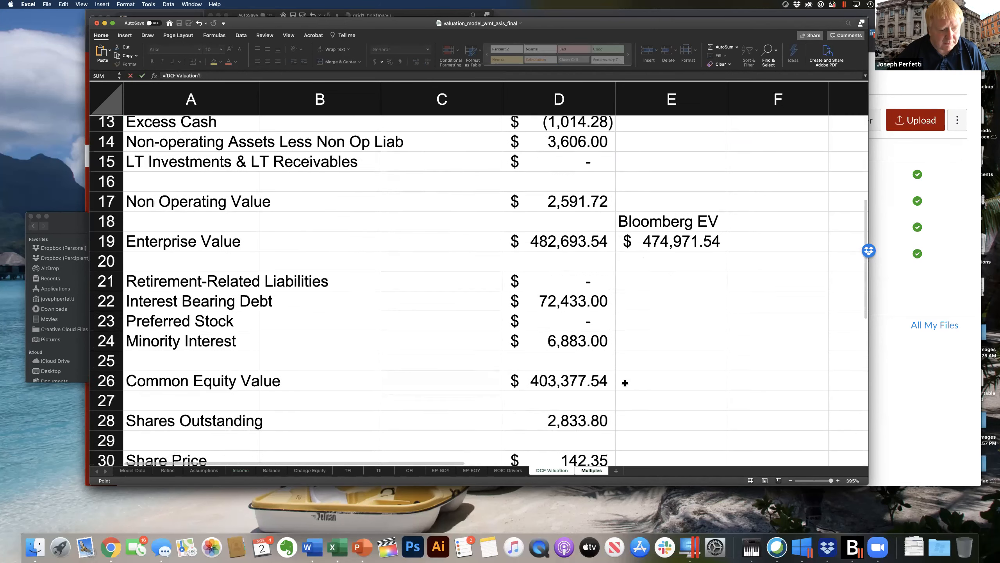
pyautogui.scroll(-1, 625, 383)
pyautogui.click(574, 368)
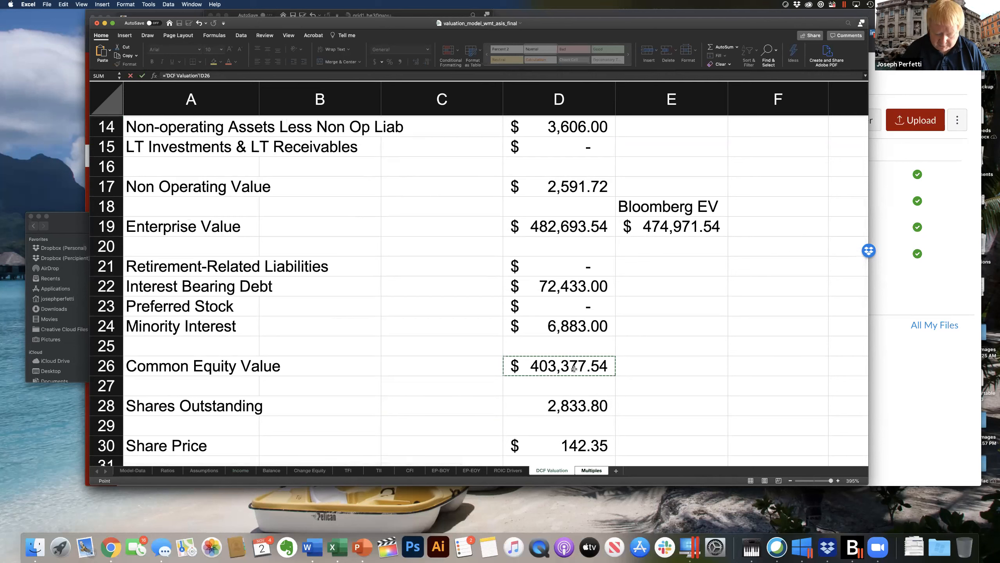
pyautogui.write('/')
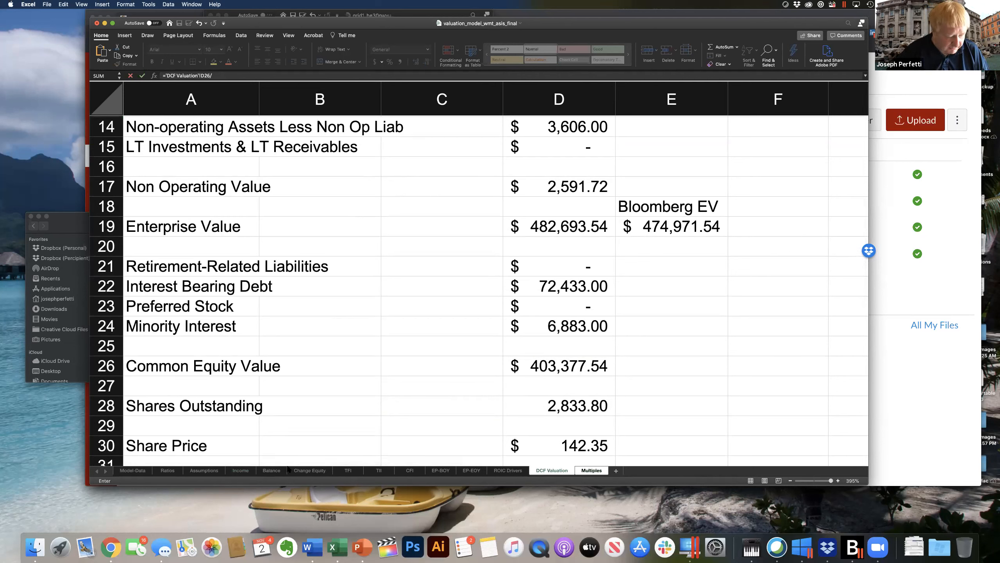
pyautogui.click(241, 471)
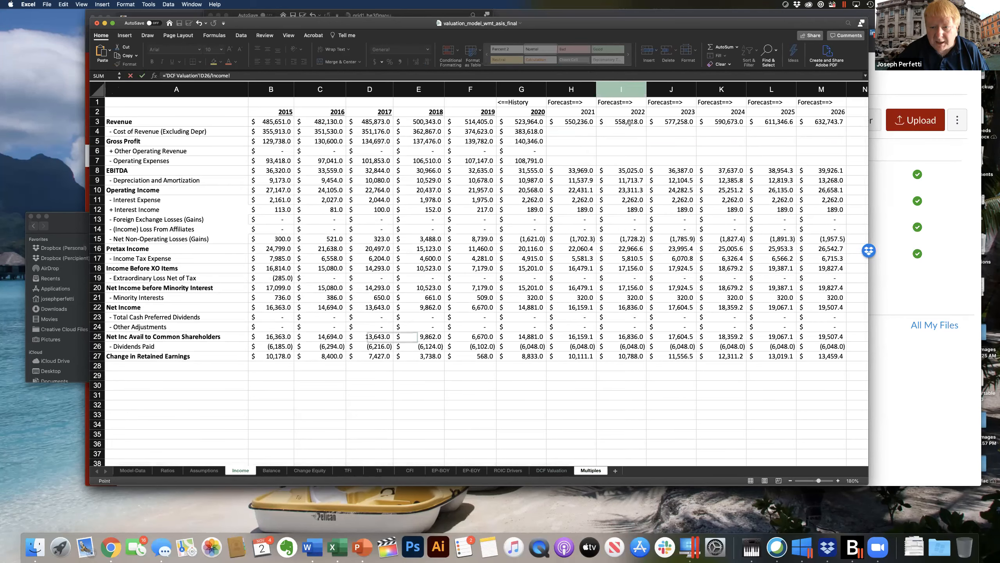
pyautogui.click(628, 338)
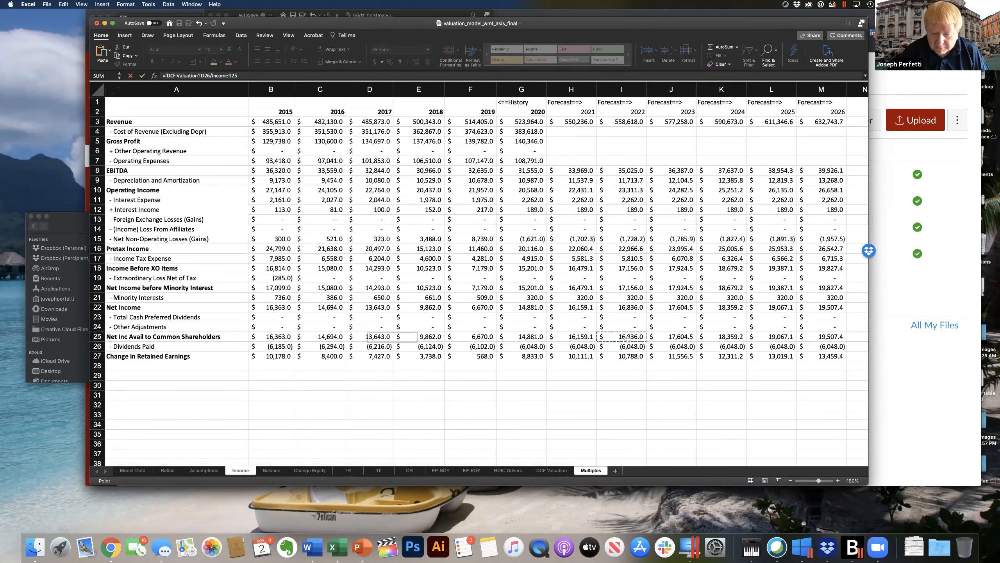
pyautogui.press('Return')
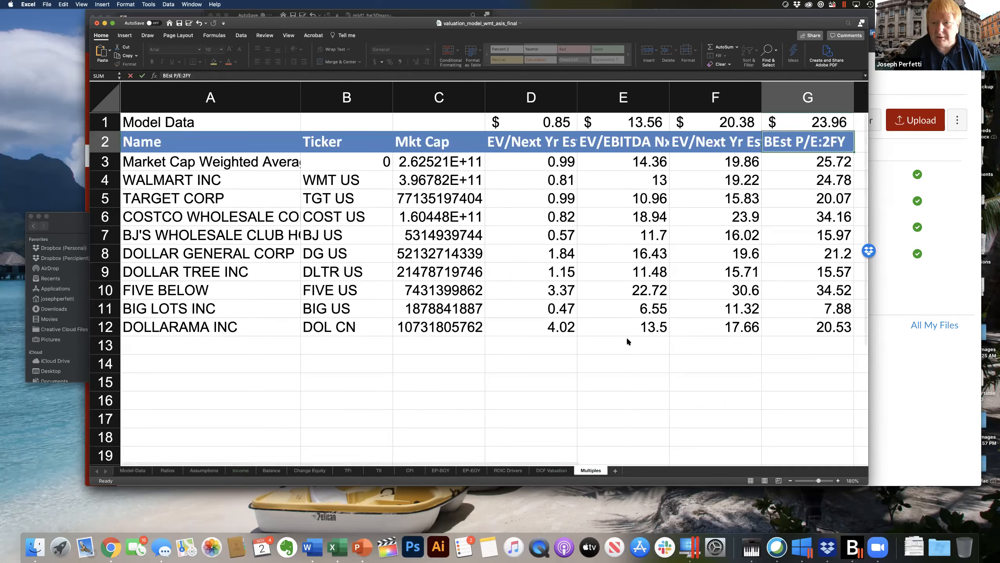
# - Format the model multiples in D1:G1 with the comma number style
pyautogui.moveTo(559, 123); pyautogui.dragTo(795, 123)
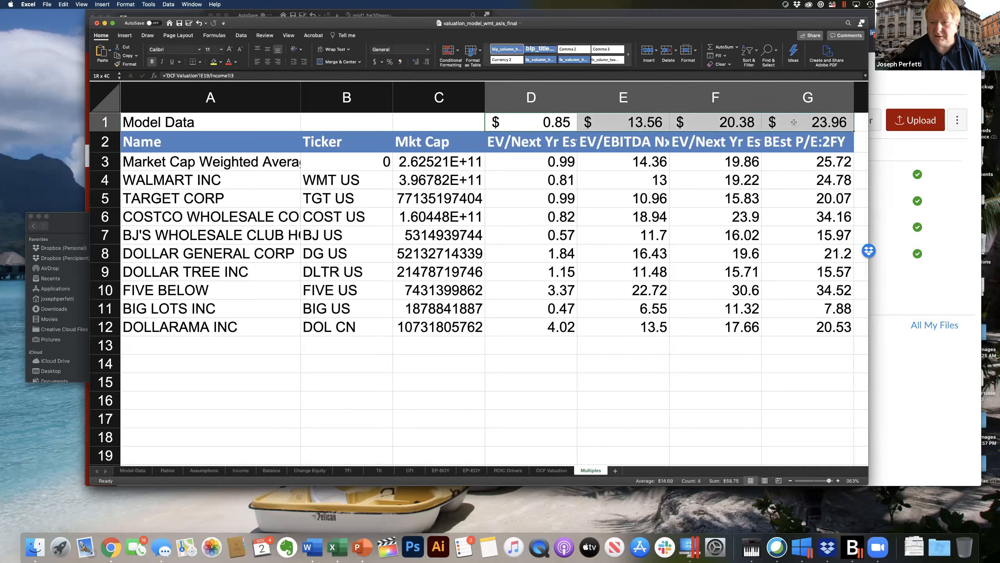
pyautogui.click(401, 62)
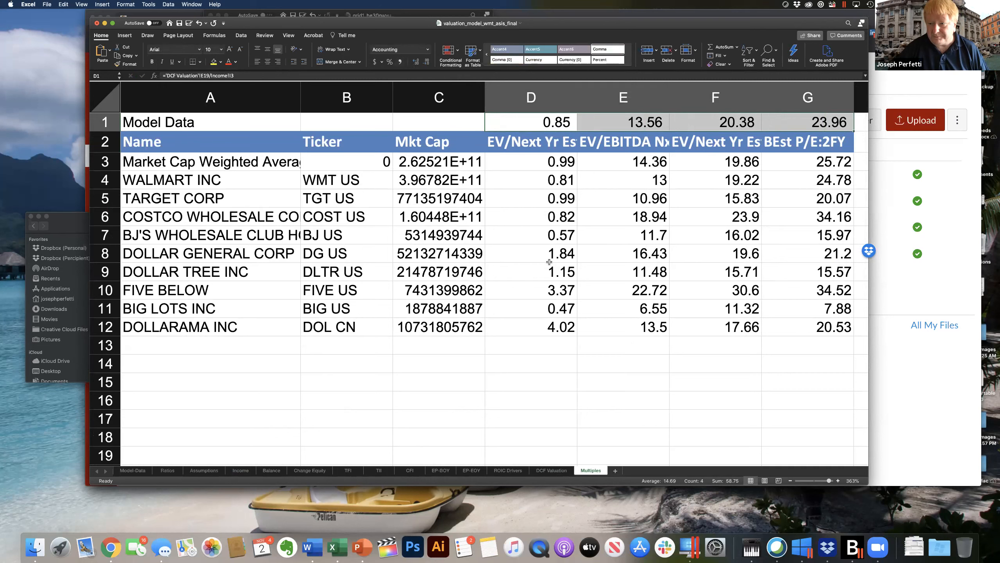
# - Compare the model multiples in row 1 with the Walmart and market cap weighted average rows, and check the share price on the DCF Valuation sheet
pyautogui.click(99, 125)
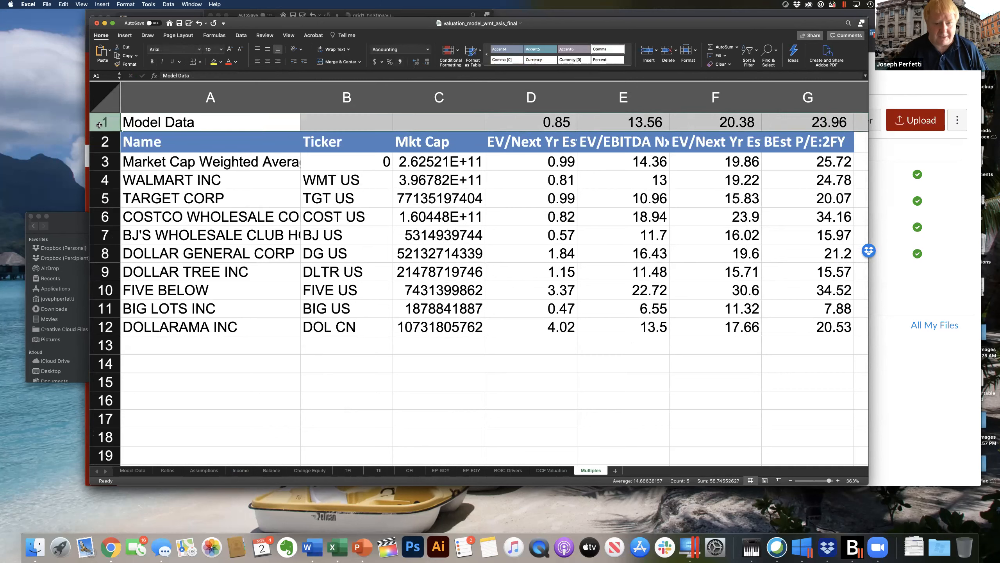
pyautogui.click(99, 180)
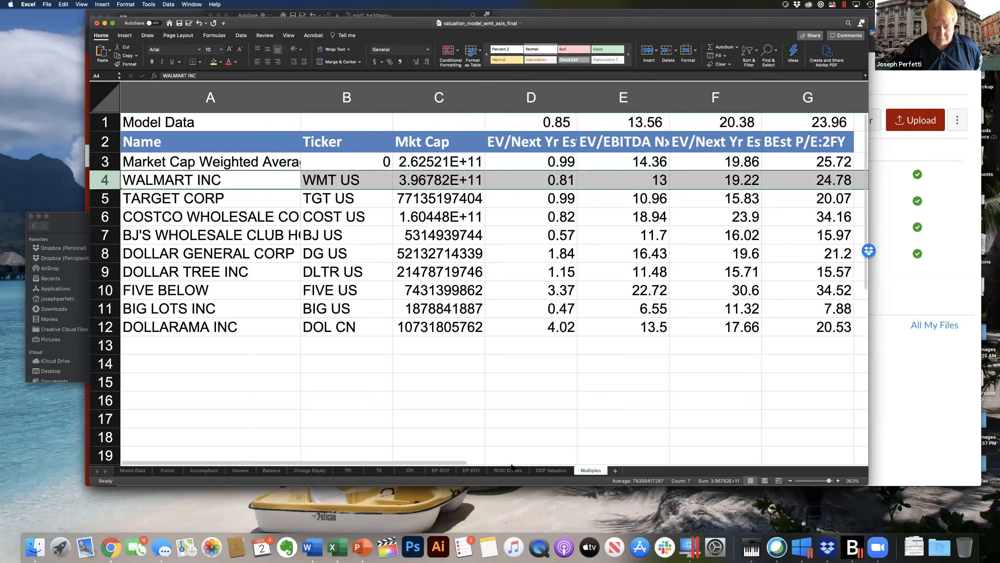
pyautogui.click(553, 470)
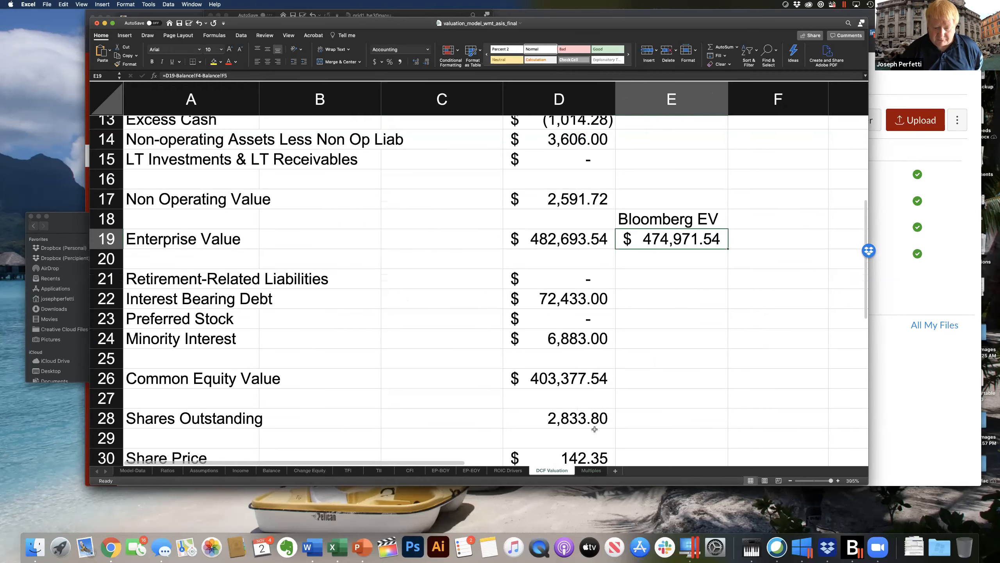
pyautogui.scroll(-3, 594, 429)
pyautogui.click(589, 390)
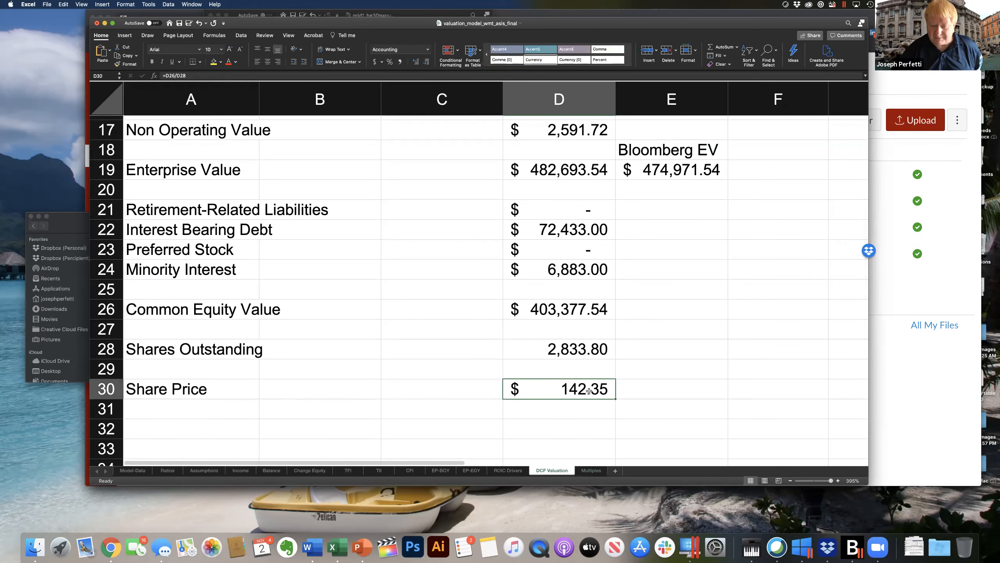
pyautogui.click(595, 469)
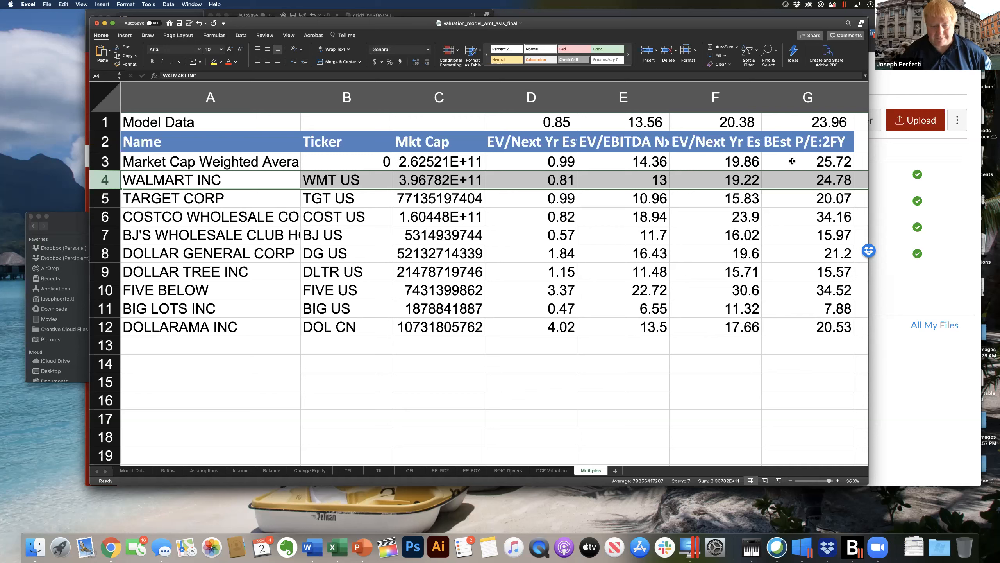
pyautogui.moveTo(566, 123); pyautogui.dragTo(834, 163)
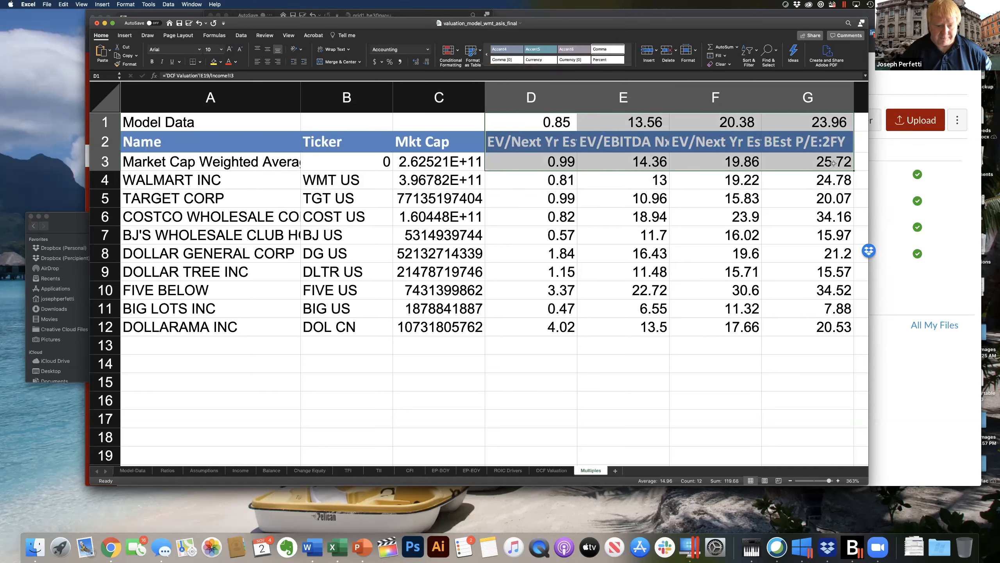
# - Save the workbook and open valuation_model_wmt_bull.xlsx from the WMT folder in Finder
pyautogui.click(180, 24)
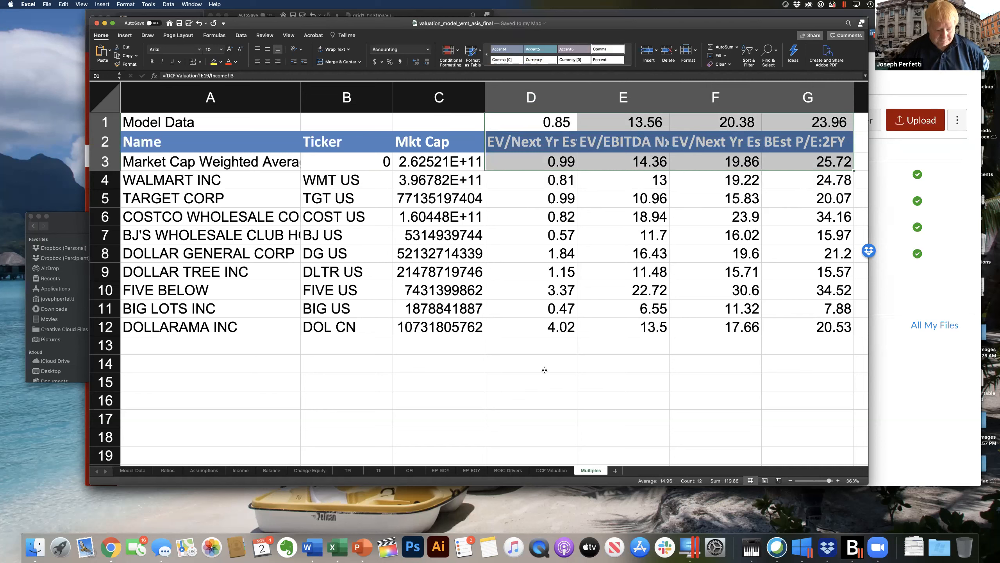
pyautogui.click(35, 547)
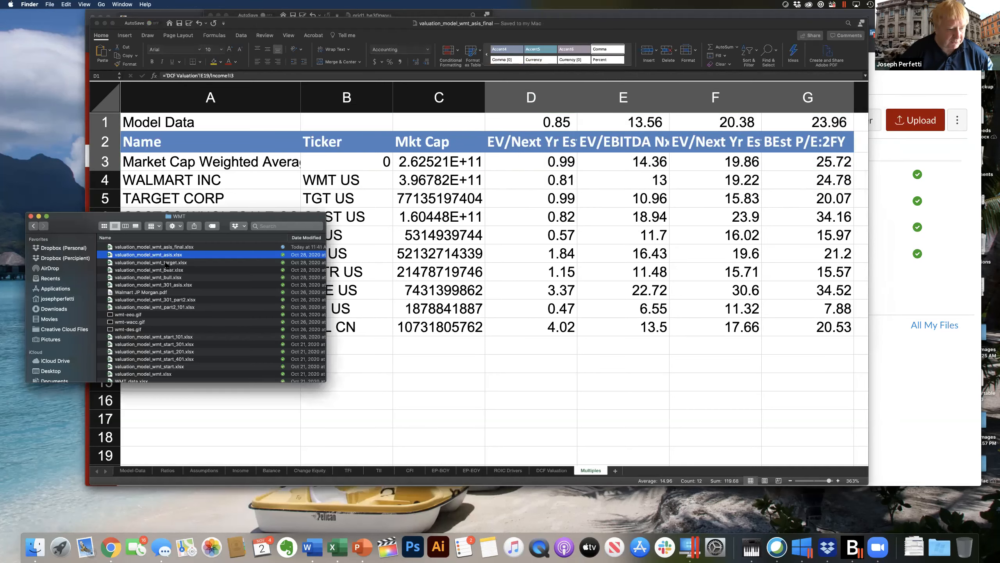
pyautogui.doubleClick(178, 277)
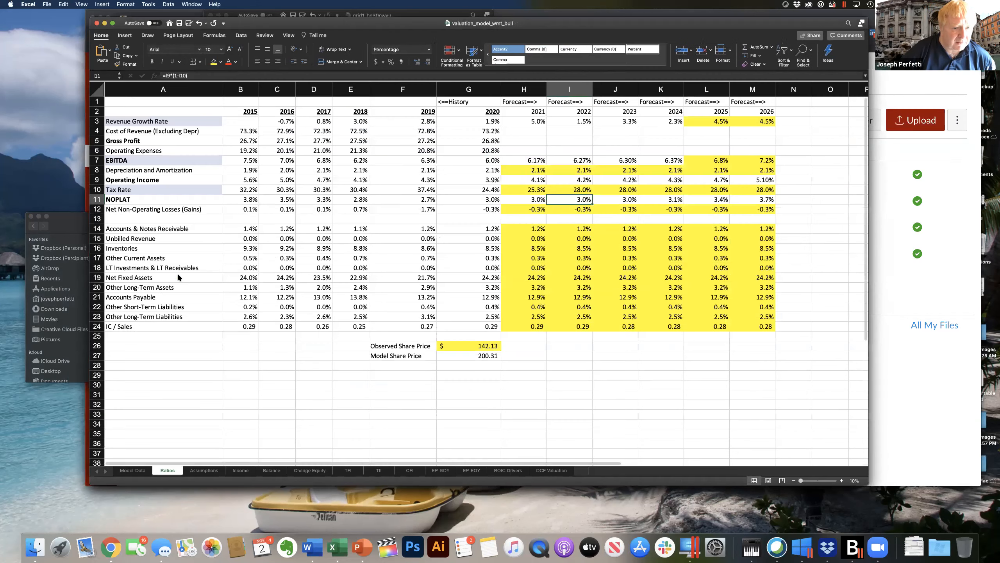
# - Check the bull model's share price on the Ratios sheet and its CV g on the Assumptions sheet
pyautogui.click(489, 358)
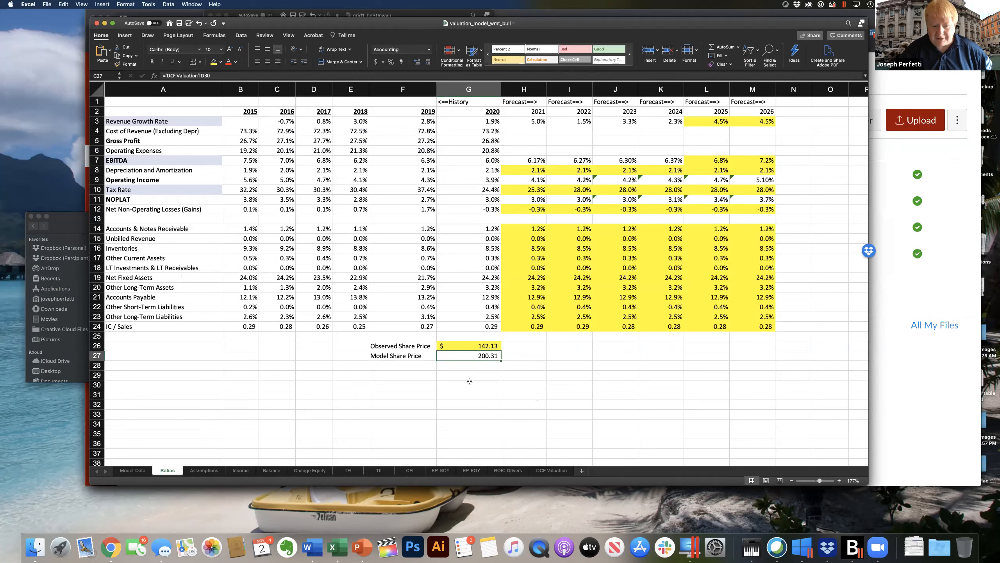
pyautogui.click(204, 470)
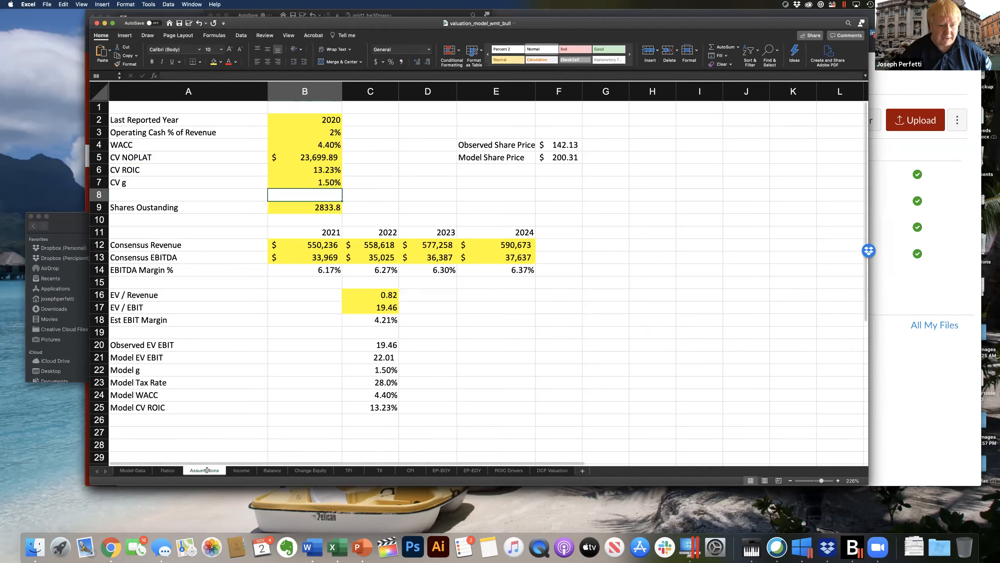
pyautogui.click(338, 185)
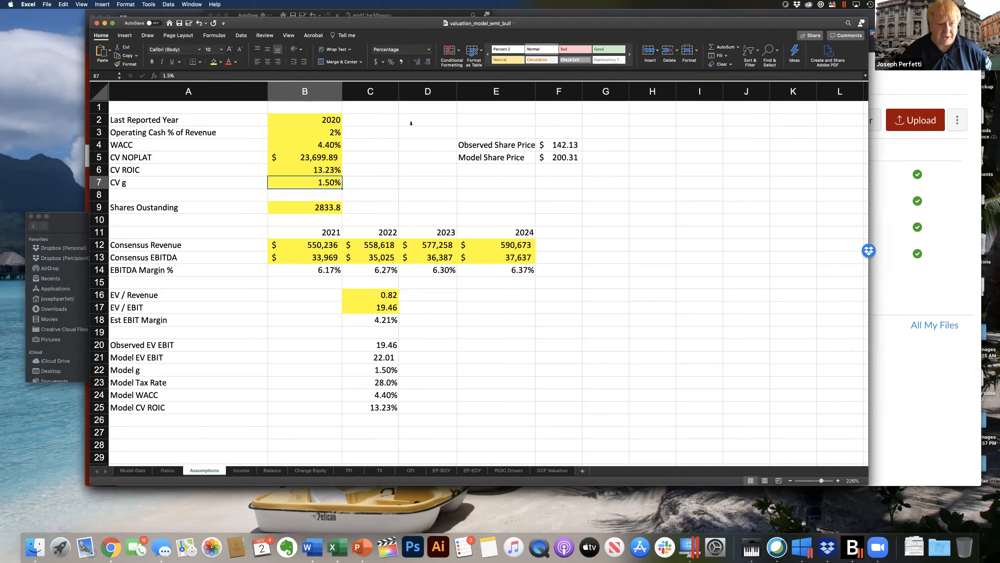
# - Move the bull workbook aside and set CV g in B7 of the Assumptions sheet in valuation_model_wmt_asis_final to 1.5%
pyautogui.moveTo(400, 23); pyautogui.dragTo(602, 34)
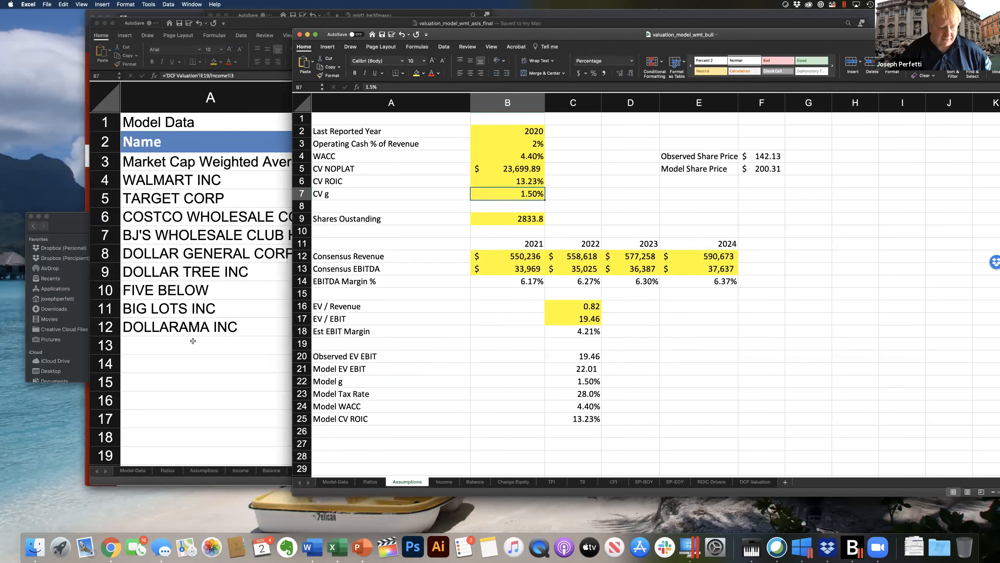
pyautogui.click(193, 342)
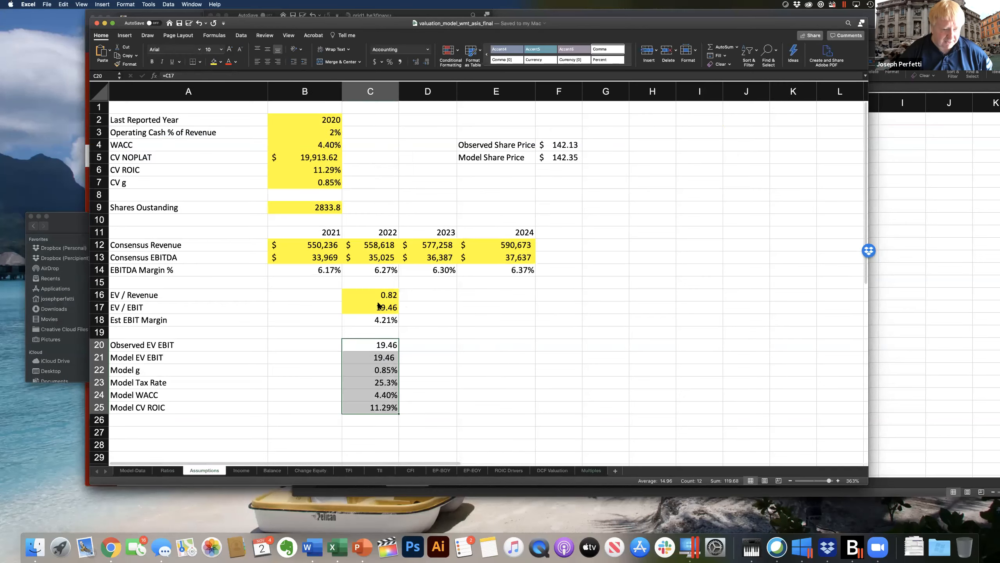
pyautogui.click(204, 470)
pyautogui.click(322, 182)
pyautogui.write('1.5')
pyautogui.press('Return')
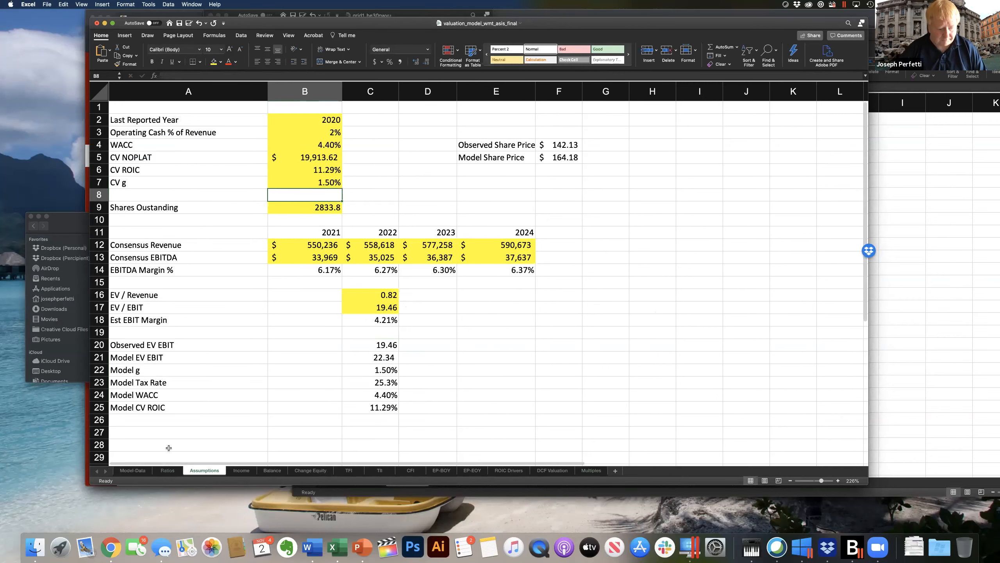
# - Check the bull model's Ratios sheet and set the 2022 tax rate in I10 of the as-is model's Ratios sheet to 28%
pyautogui.click(167, 471)
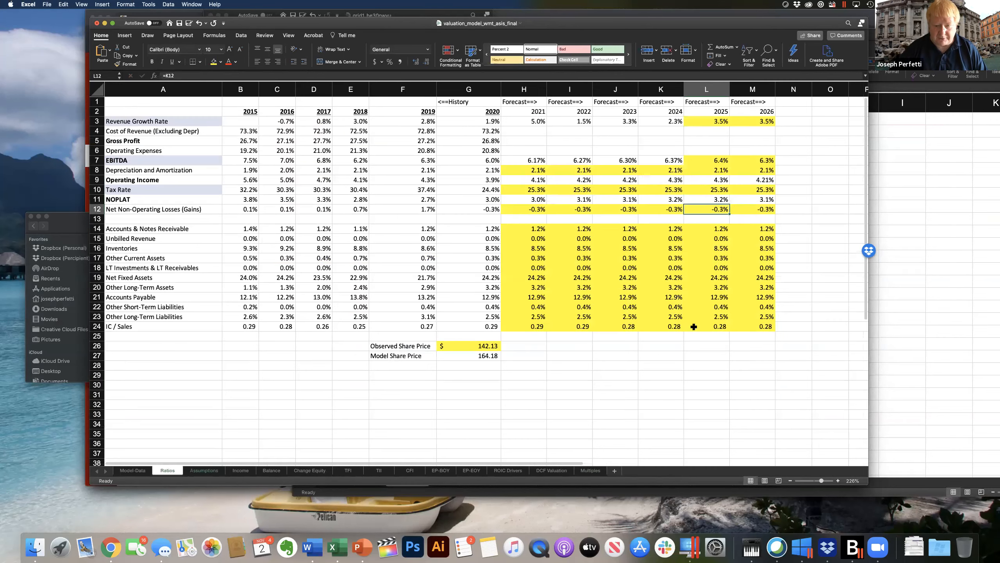
pyautogui.click(926, 327)
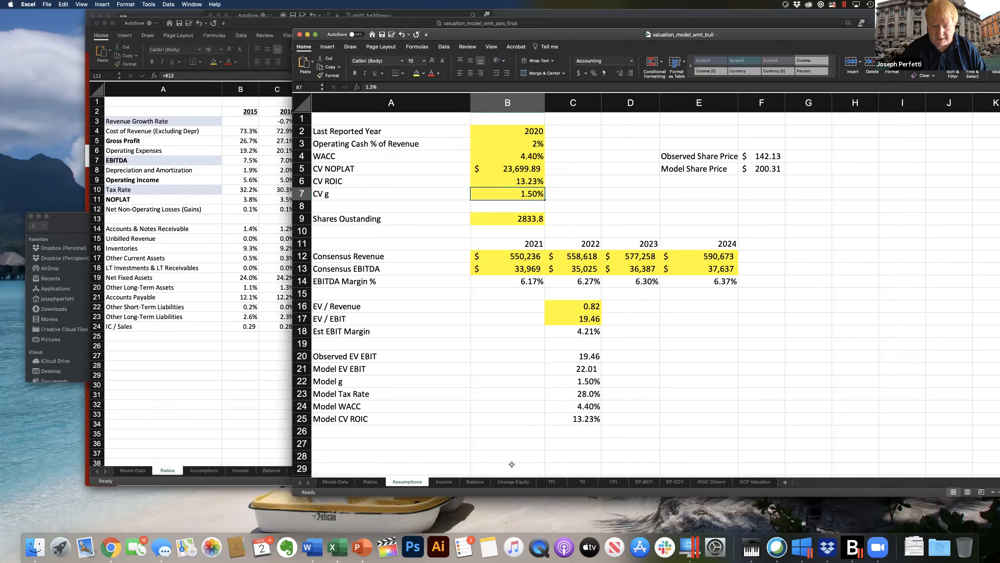
pyautogui.click(370, 481)
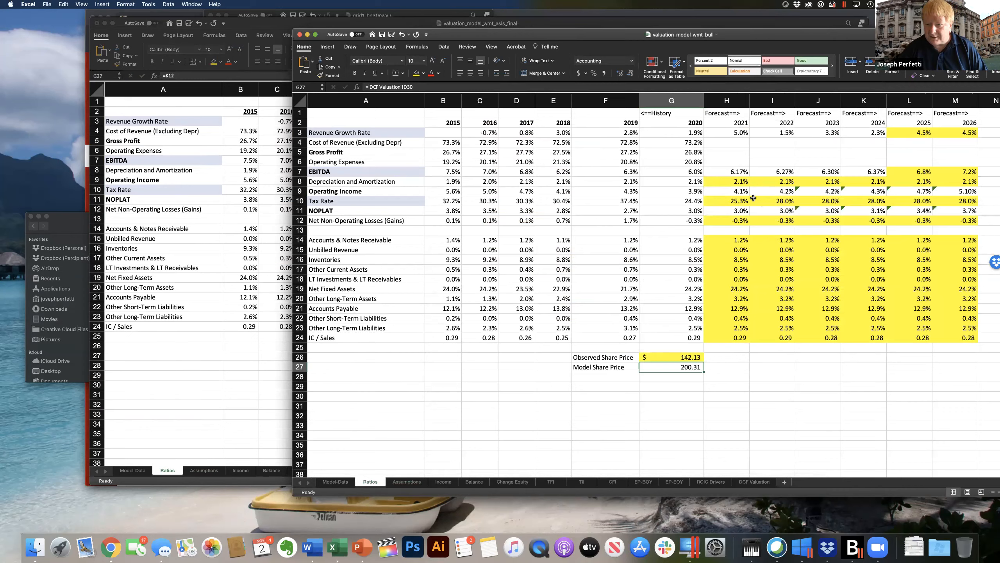
pyautogui.click(258, 282)
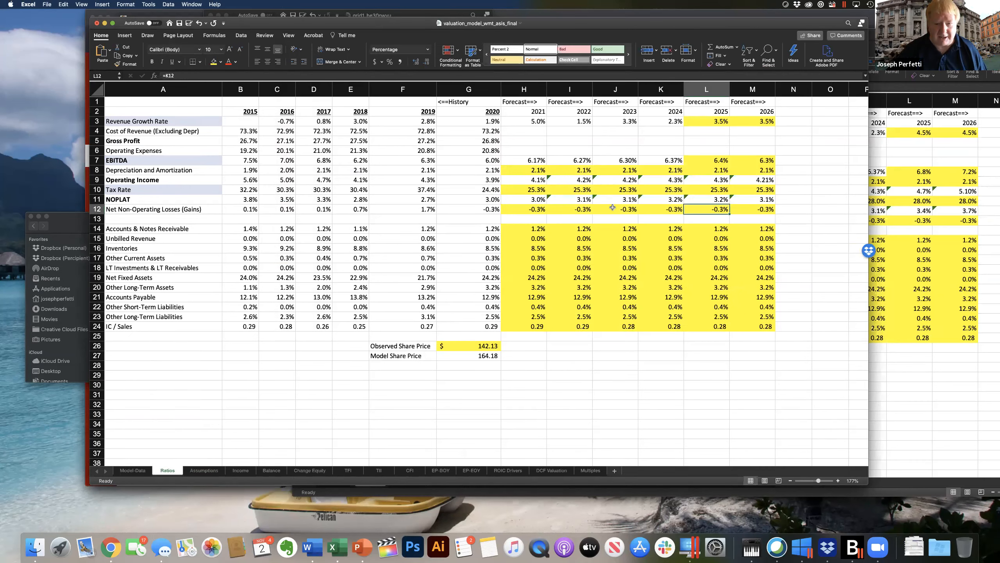
pyautogui.click(579, 190)
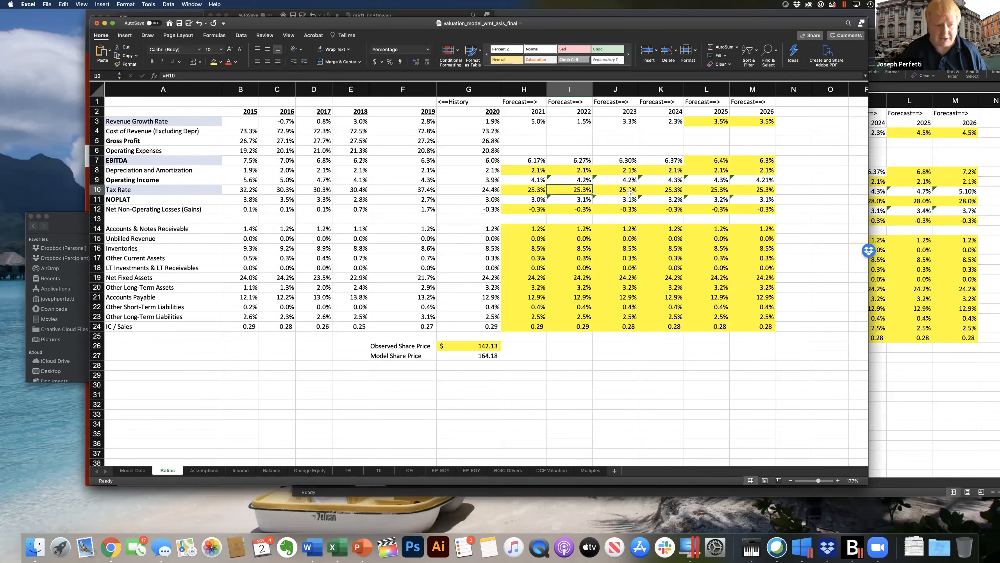
pyautogui.write('28')
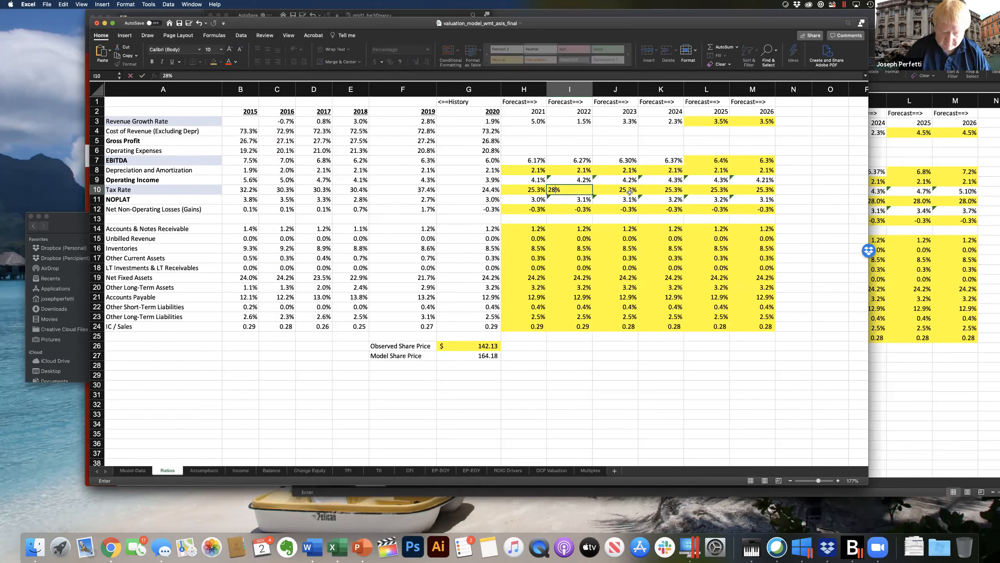
pyautogui.press('Return')
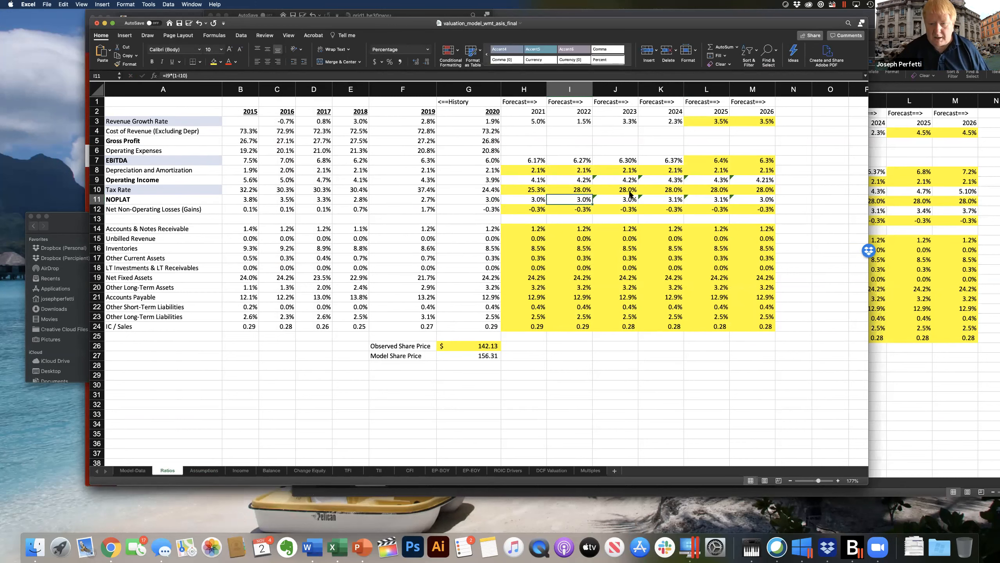
# - Set the 2025 revenue growth rate in L3 of the as-is model's Ratios sheet to 4.5%, matching the bull model
pyautogui.click(993, 316)
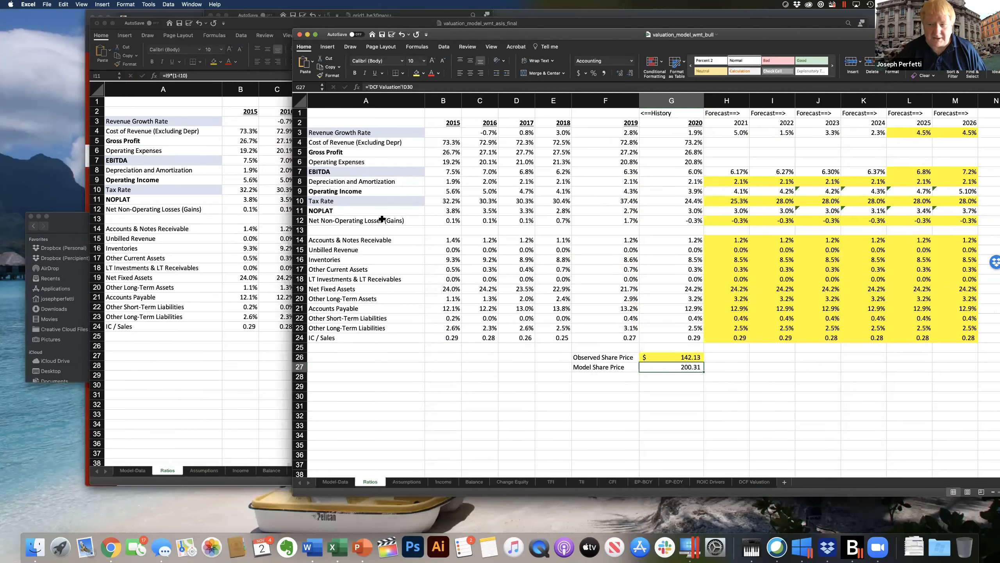
pyautogui.click(220, 254)
pyautogui.click(706, 119)
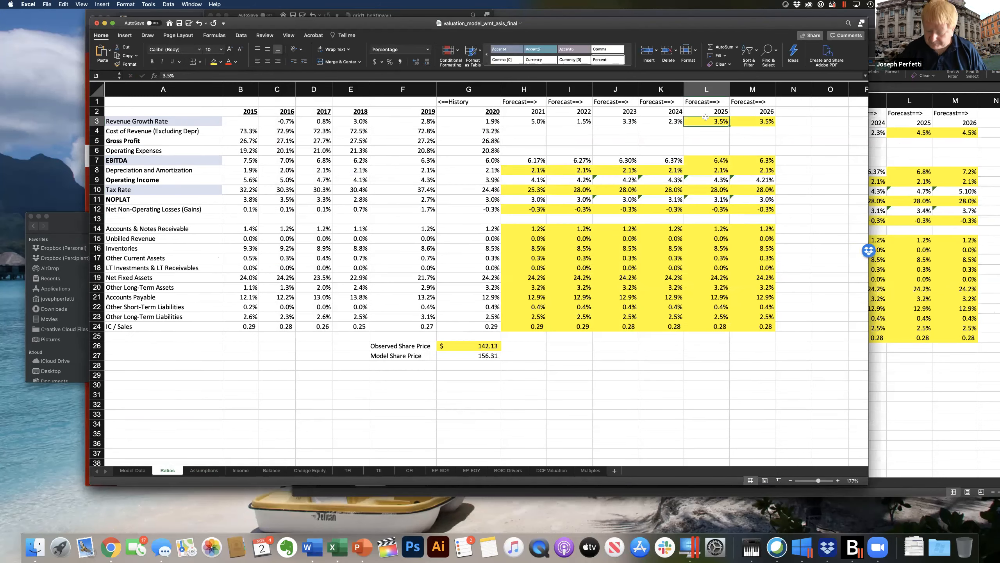
pyautogui.write('4.5')
pyautogui.press('Return')
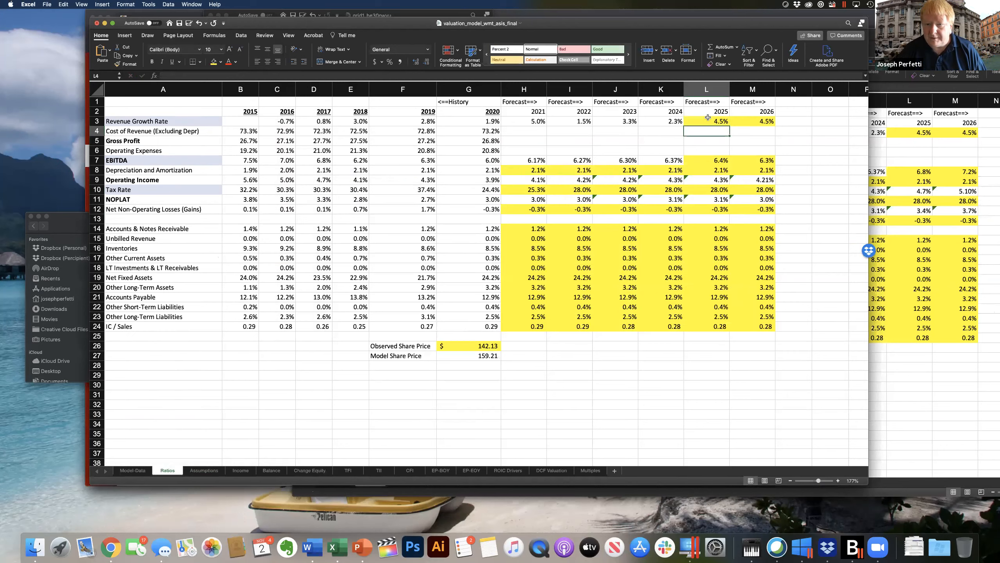
# - Set the EBITDA margins on the as-is model's Ratios sheet to the bull values, 6.8% for 2025 and 7.2% for 2026
pyautogui.click(935, 201)
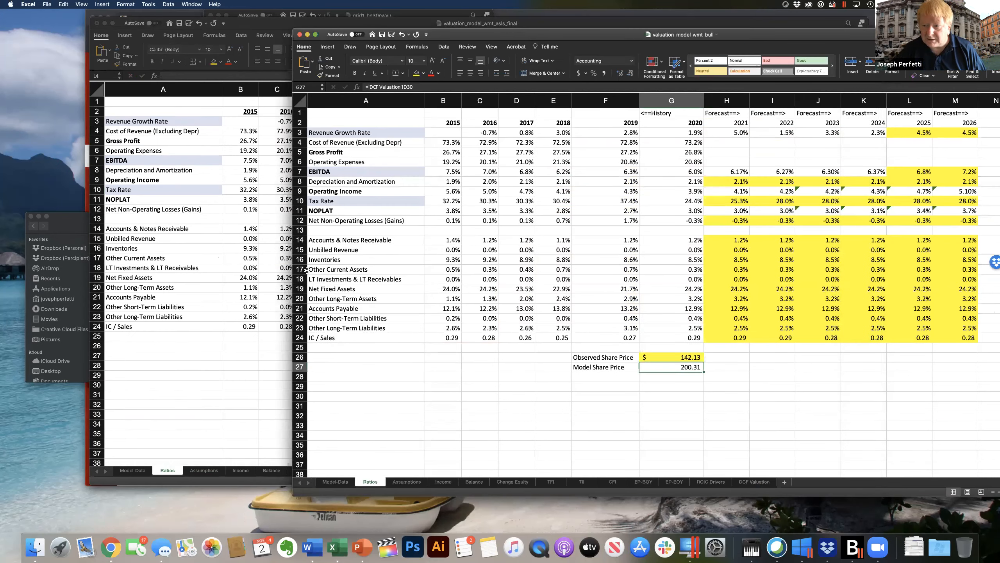
pyautogui.click(149, 319)
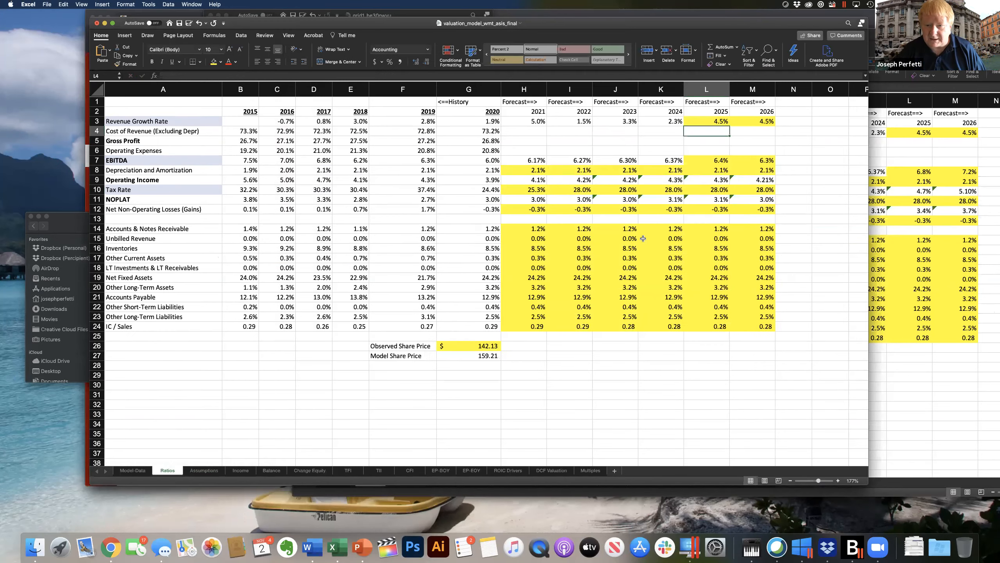
pyautogui.click(712, 162)
pyautogui.write('6.8')
pyautogui.press('Return')
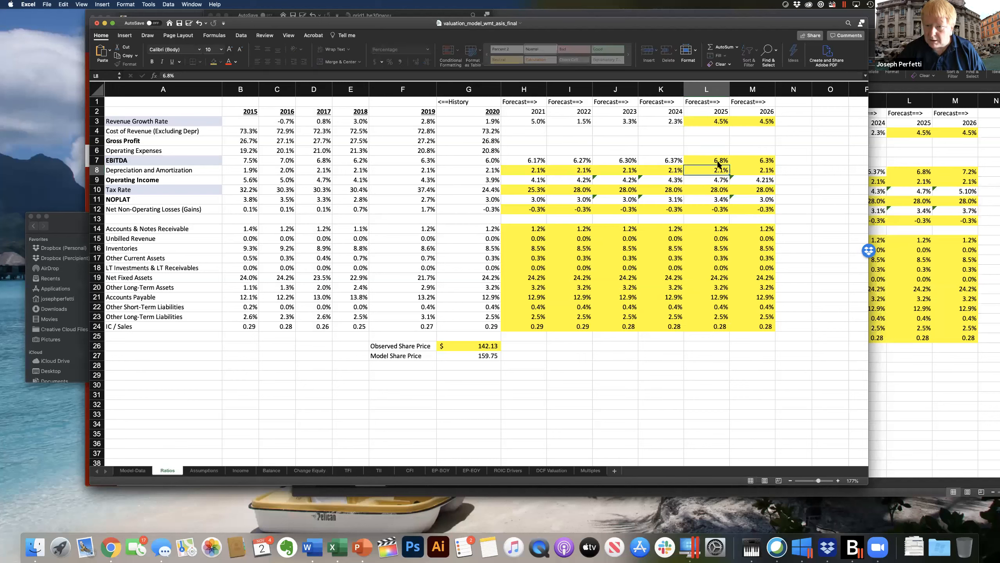
pyautogui.click(763, 161)
pyautogui.write('7.2')
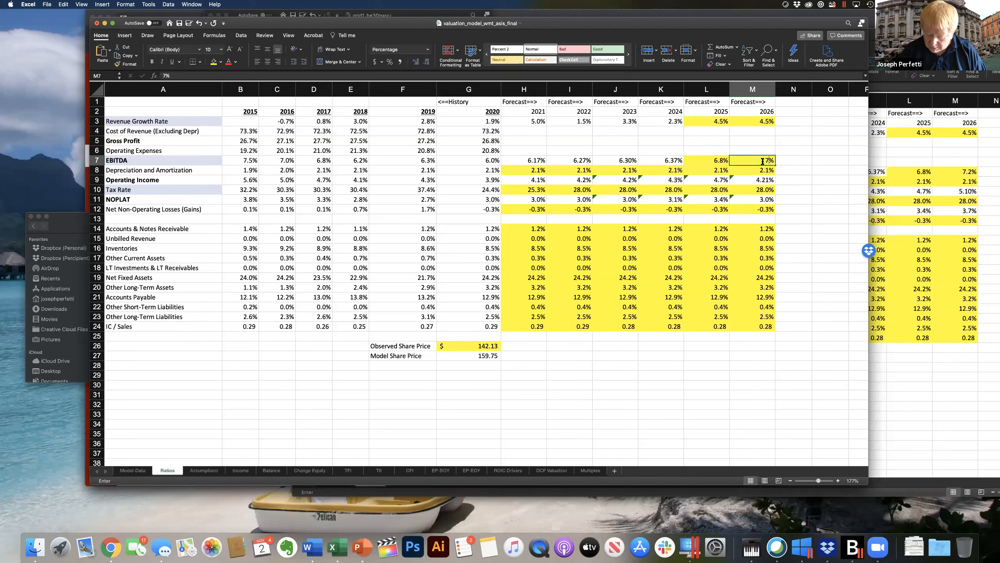
pyautogui.press('Return')
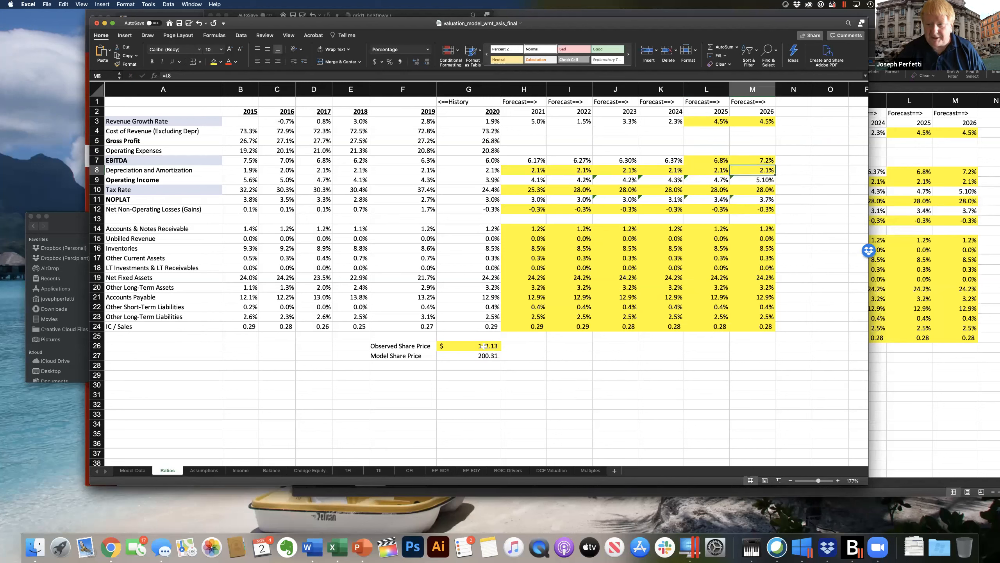
# - Save the updated workbook as a new file named valuation_model_wmt_bull_final
pyautogui.click(47, 4)
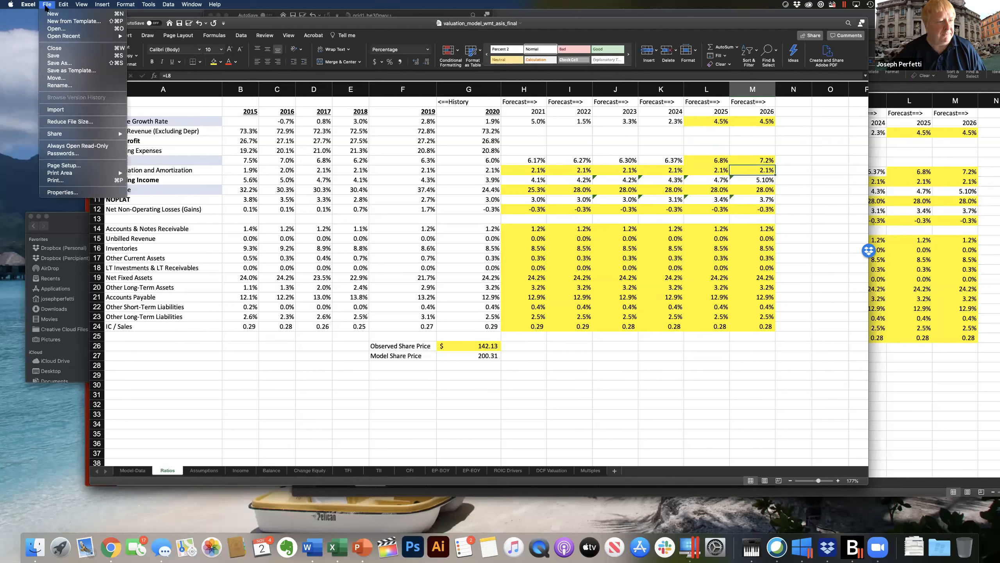
pyautogui.click(69, 64)
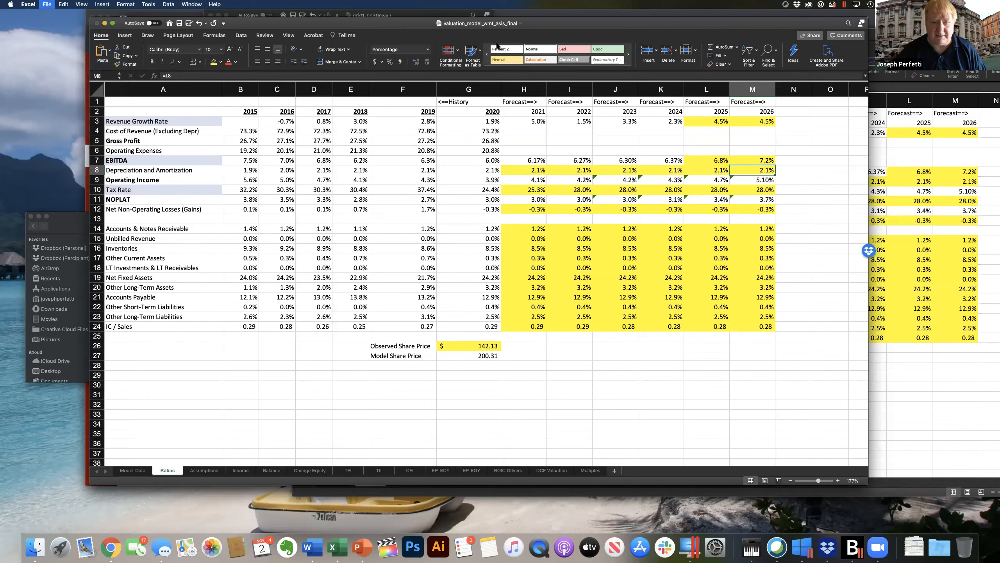
pyautogui.click(503, 41)
pyautogui.press('BackSpace')
pyautogui.press('BackSpace')
pyautogui.press('BackSpace')
pyautogui.press('BackSpace')
pyautogui.write('bull')
pyautogui.press('Return')
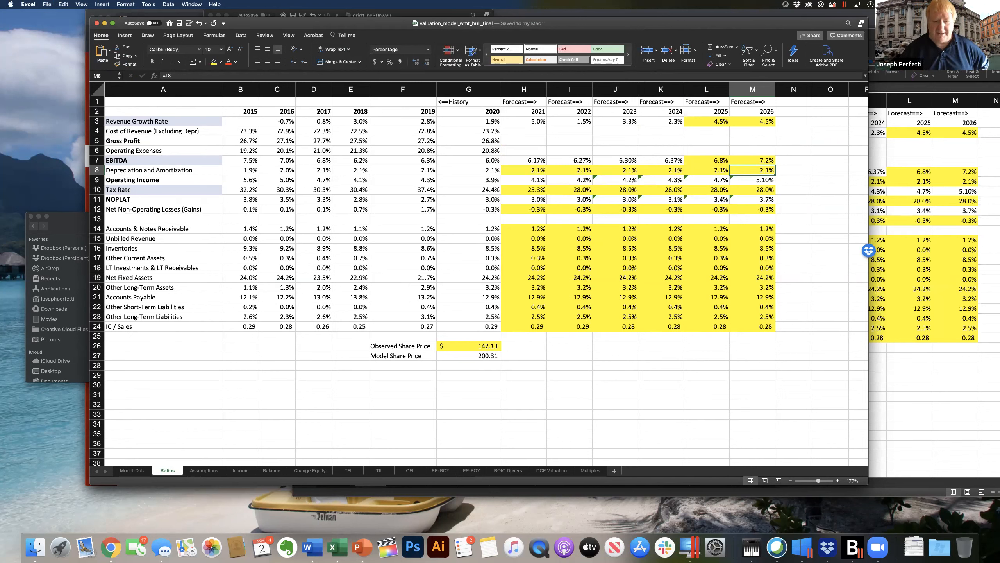
# - Check the model share price in G27 of the Ratios sheet and show the Multiples sheet in an enlarged window
pyautogui.click(472, 356)
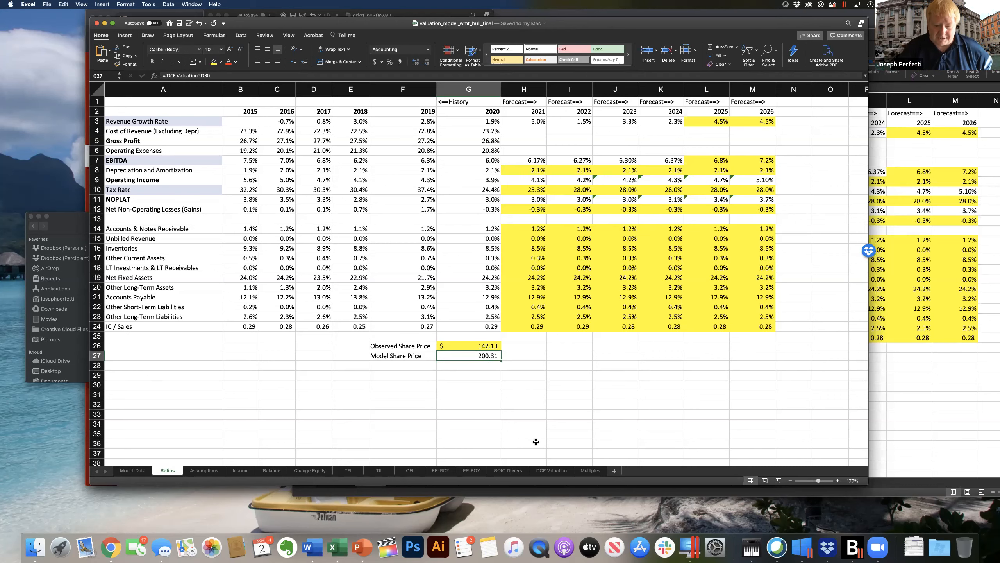
pyautogui.click(591, 471)
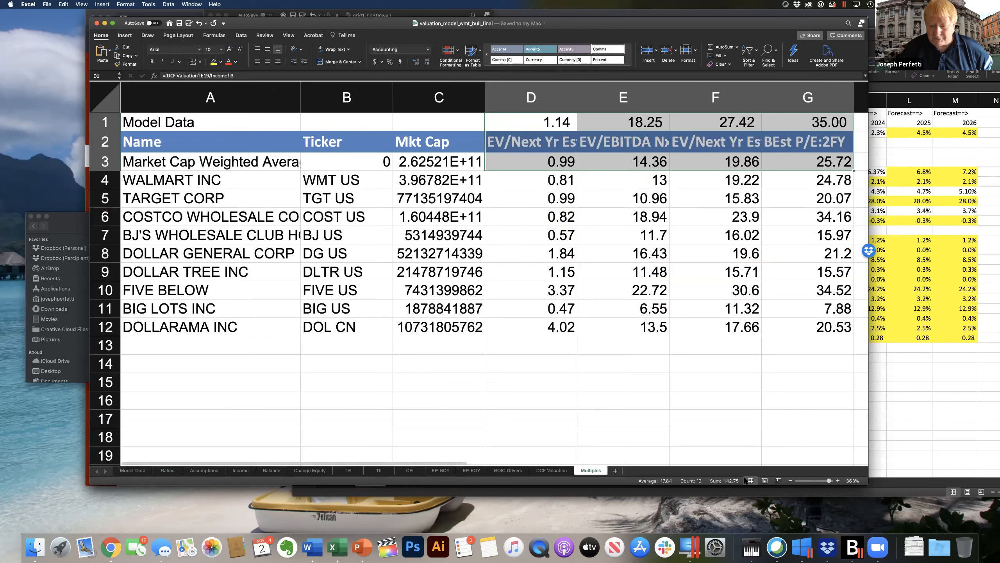
pyautogui.moveTo(869, 483); pyautogui.dragTo(966, 509)
pyautogui.click(867, 432)
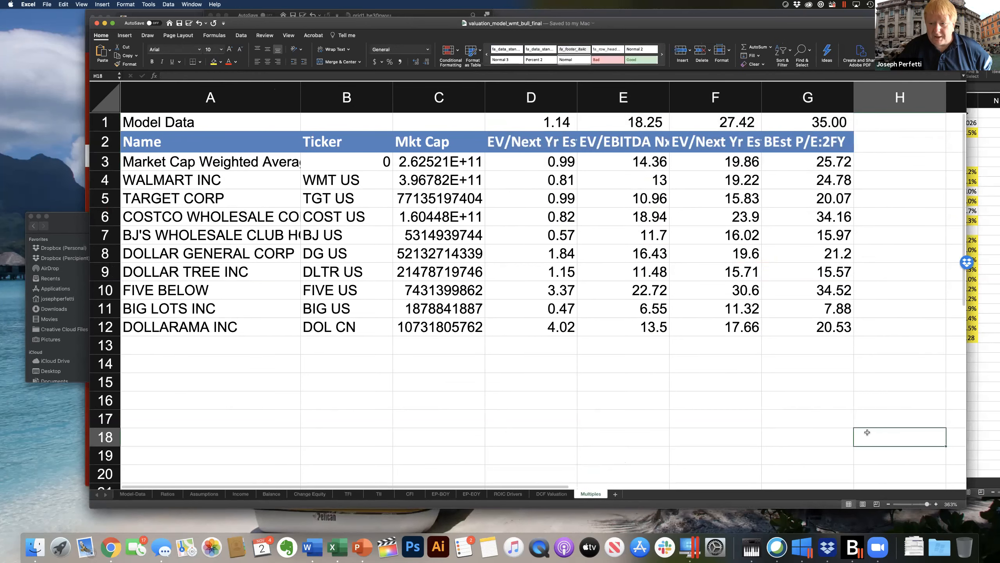
# - Review each bull-case multiple in row 1 of the Multiples sheet against the average and company multiples in D3:G12
pyautogui.click(827, 122)
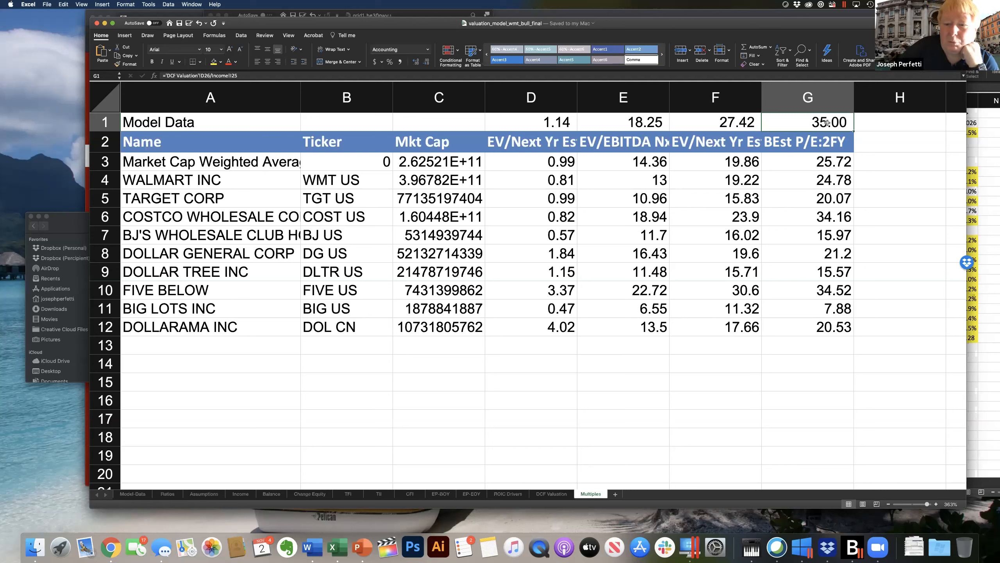
pyautogui.click(559, 123)
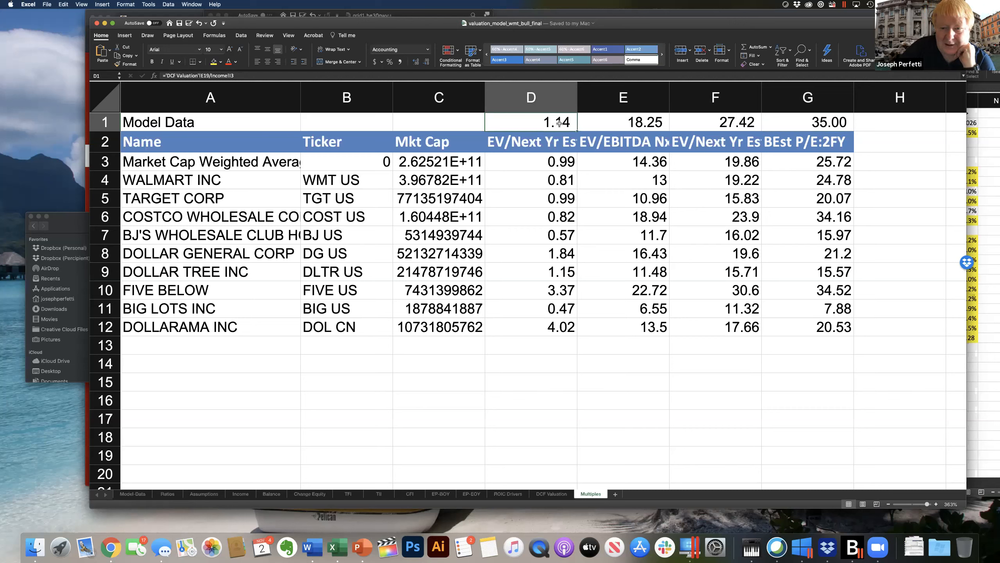
pyautogui.click(660, 126)
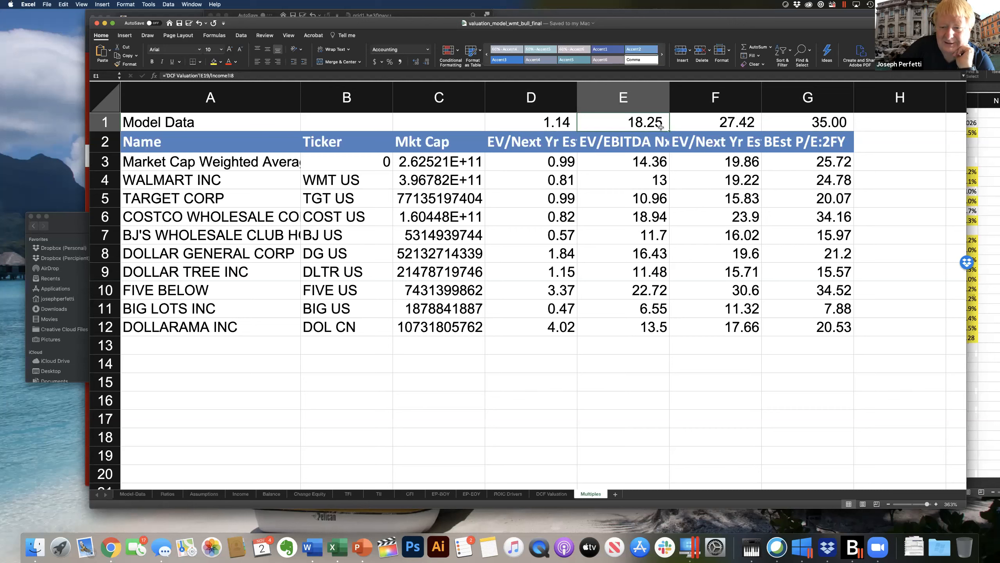
pyautogui.click(743, 122)
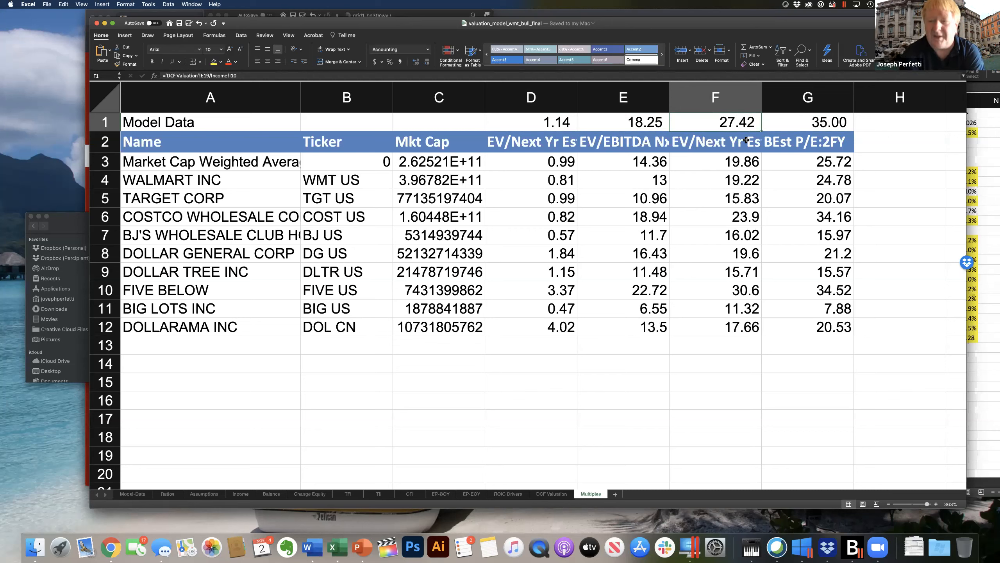
pyautogui.click(541, 172)
pyautogui.moveTo(543, 158); pyautogui.dragTo(807, 325)
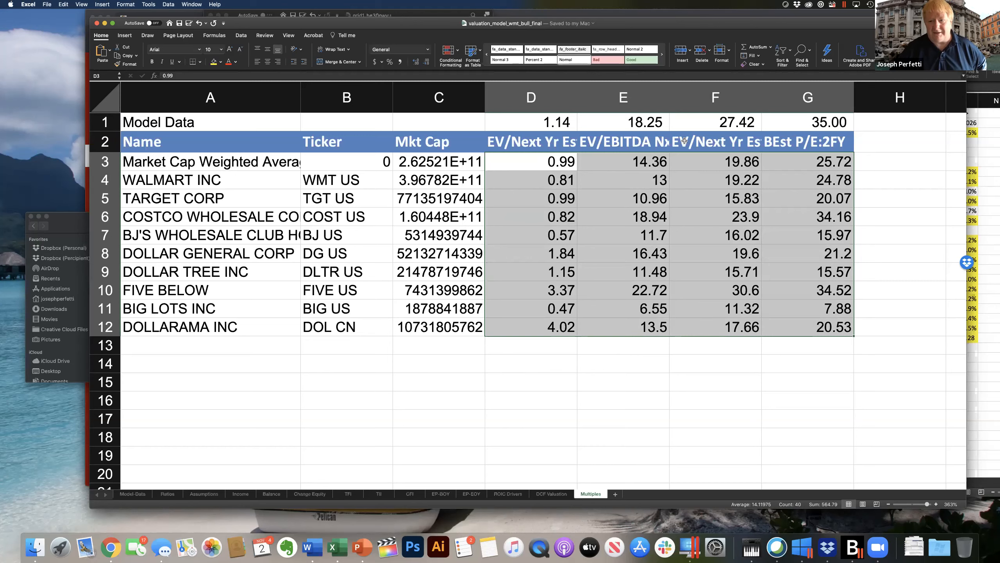
# - Compare the model's P/E in G1 with Five Below's, check F1, and compare the EV/EBITDA in E1 with Costco's
pyautogui.click(838, 122)
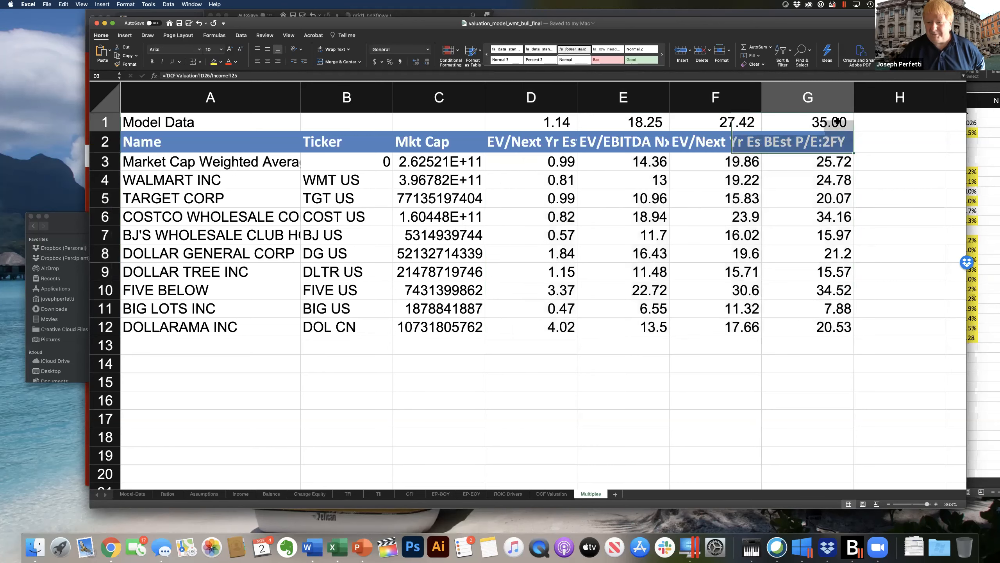
pyautogui.click(822, 294)
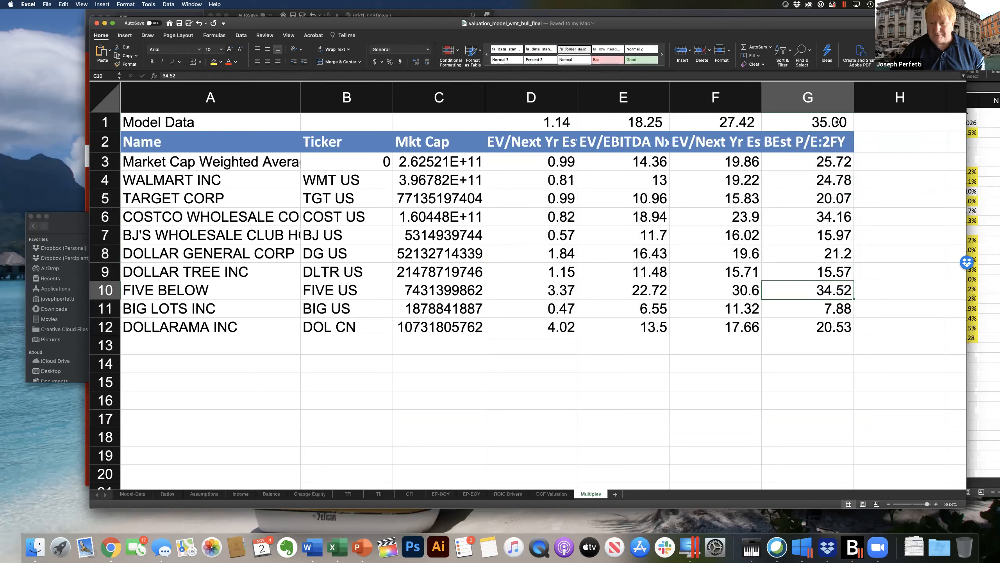
pyautogui.click(745, 121)
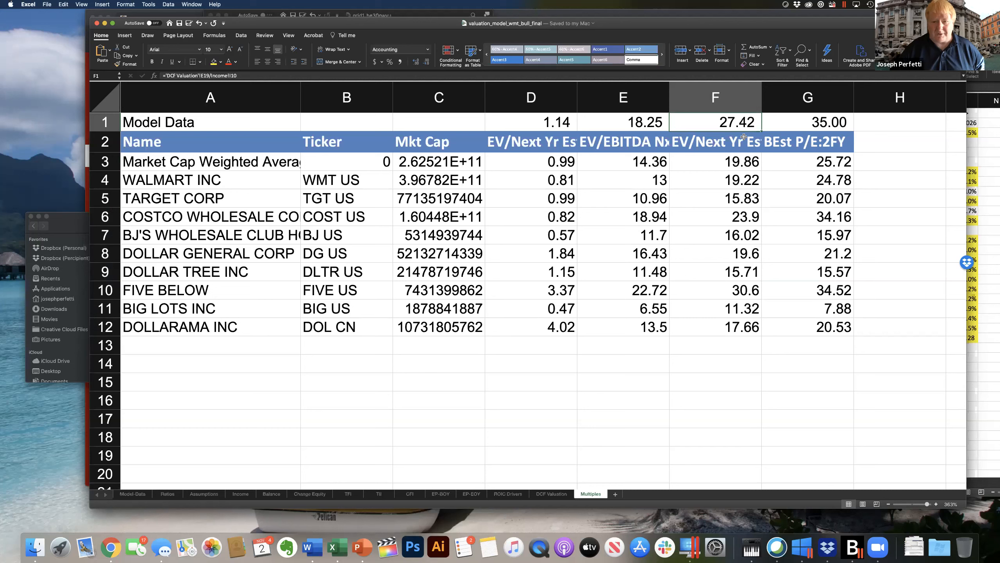
pyautogui.click(646, 125)
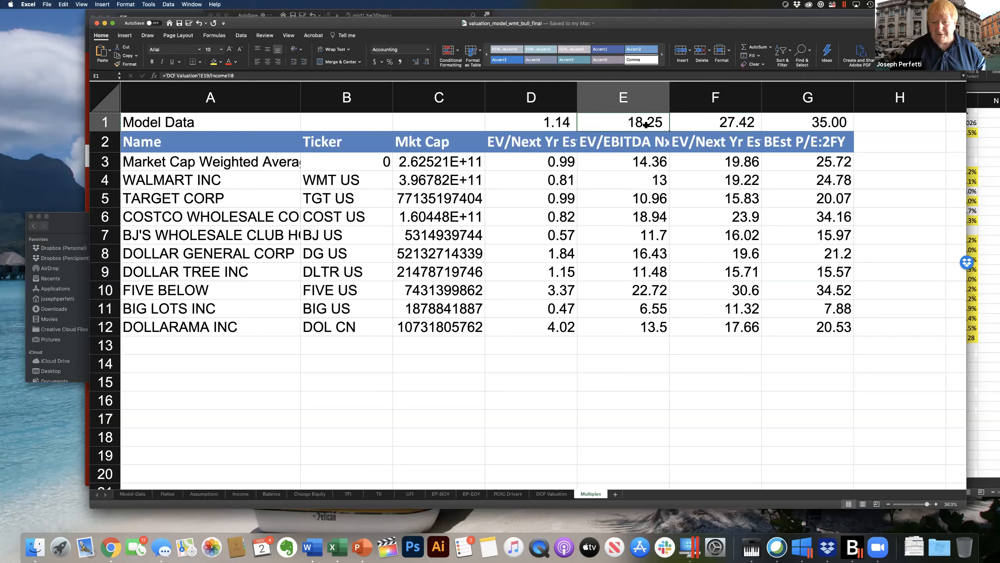
pyautogui.click(642, 219)
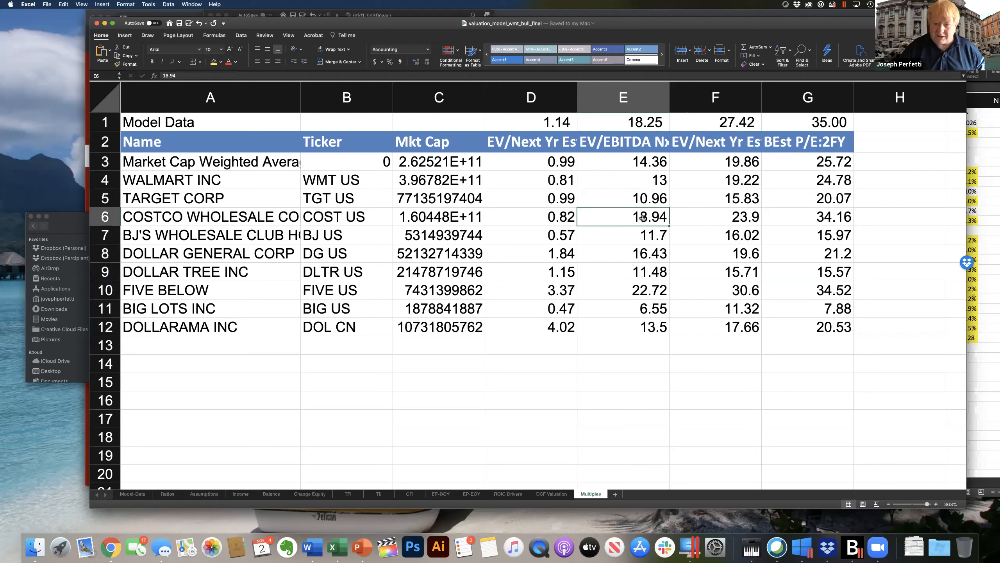
# - Compare the model's EV/Revenue multiple in D1 with the individual companies' values in column D
pyautogui.click(571, 127)
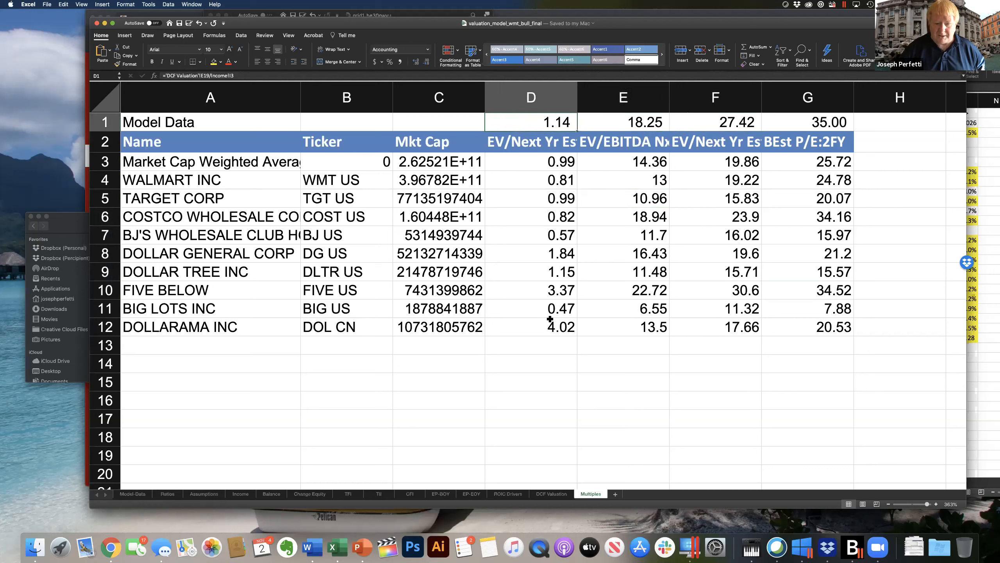
pyautogui.moveTo(558, 256); pyautogui.dragTo(557, 286)
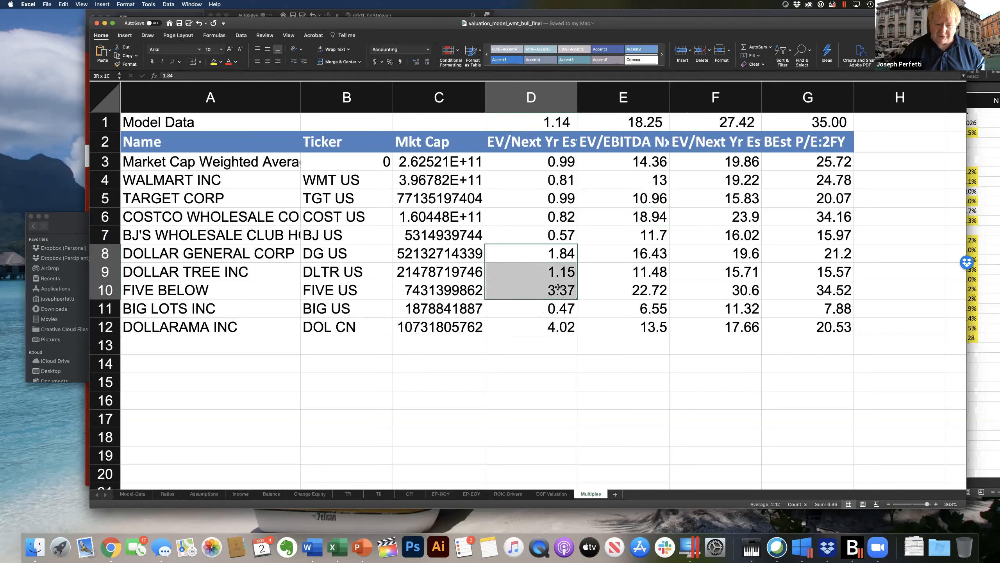
pyautogui.click(556, 330)
pyautogui.click(559, 306)
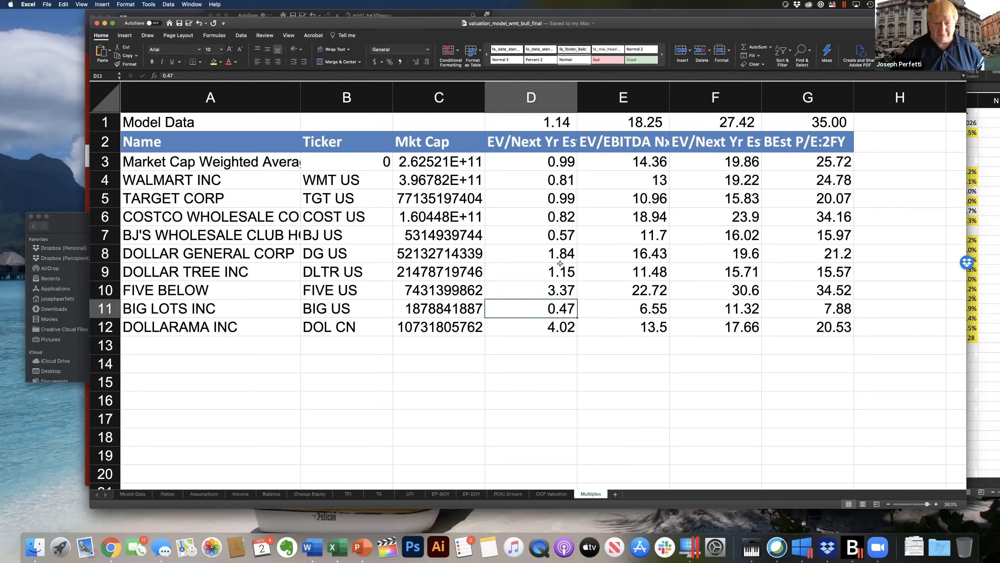
pyautogui.click(563, 229)
pyautogui.click(563, 197)
pyautogui.click(564, 172)
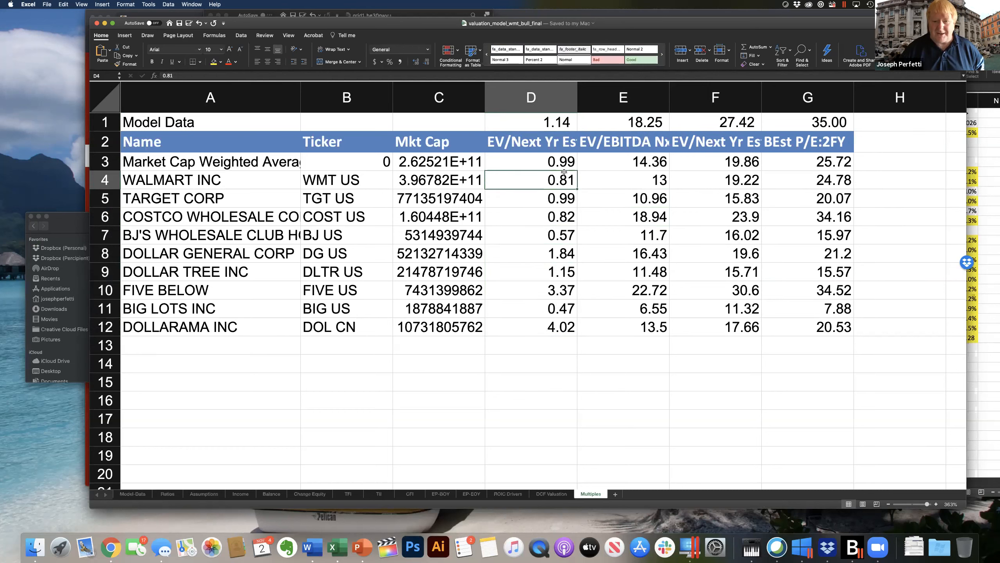
# - Compare the model's EV/Revenue in D1 with Walmart's in D4 and highlight the full multiples block D1:G12
pyautogui.click(561, 124)
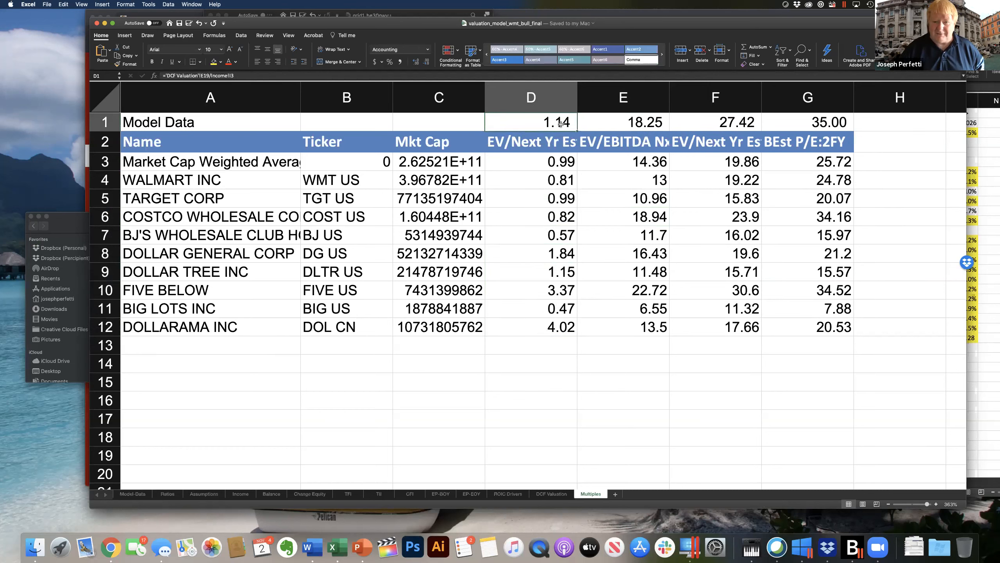
pyautogui.click(566, 181)
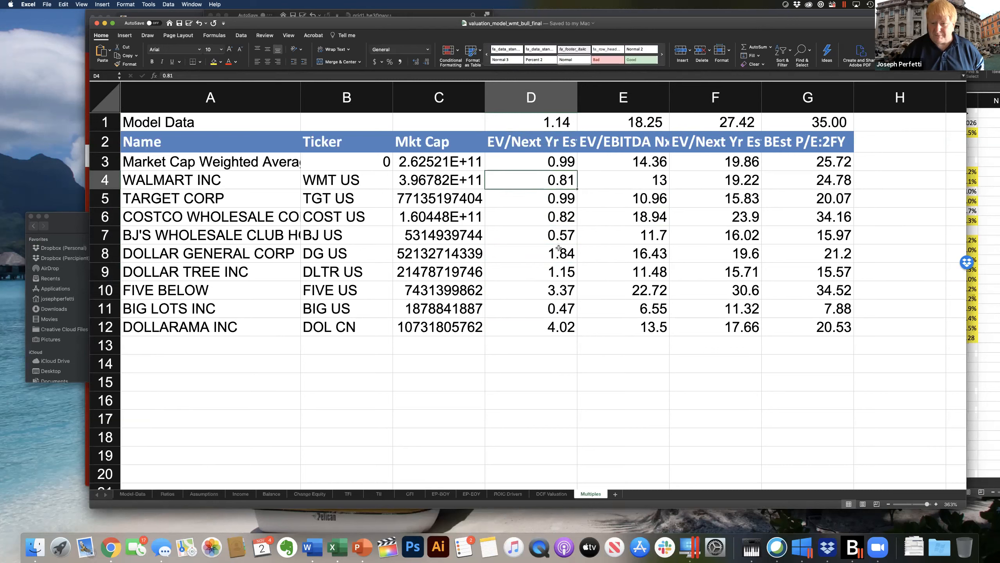
pyautogui.click(558, 127)
pyautogui.moveTo(601, 137); pyautogui.dragTo(780, 326)
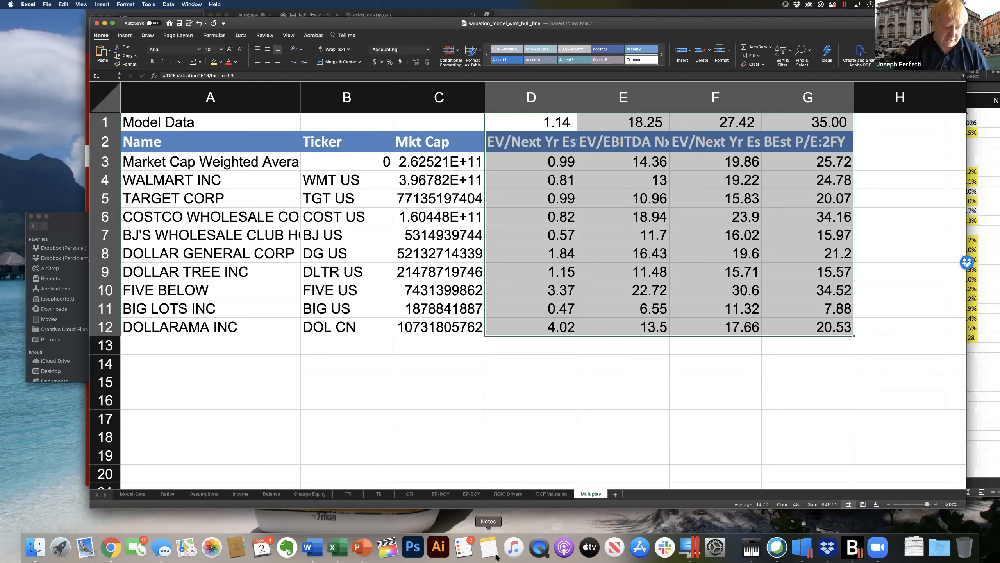
# - Set the 2026 EBITDA margin in M7 of the Ratios sheet to 6.9%
pyautogui.click(166, 494)
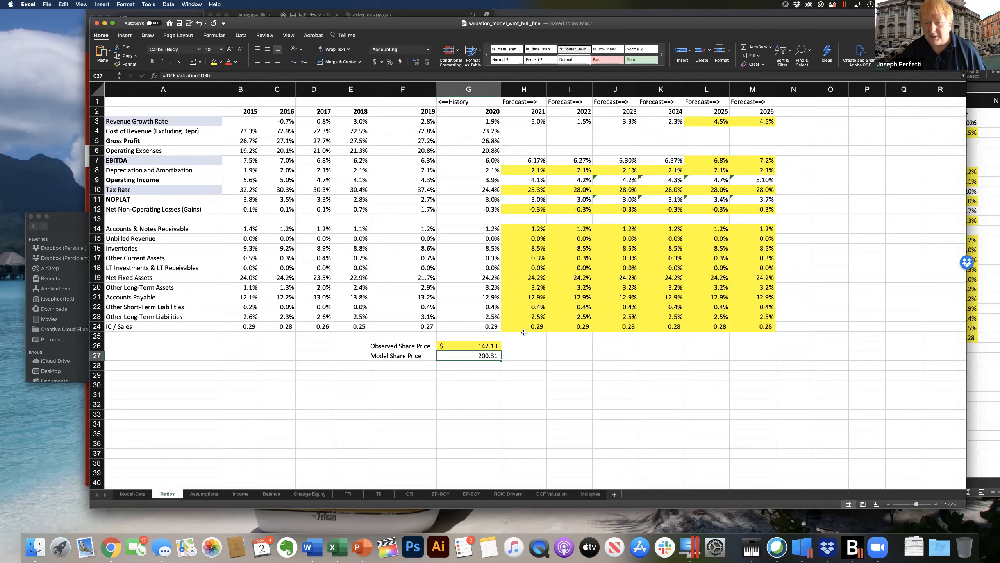
pyautogui.click(767, 159)
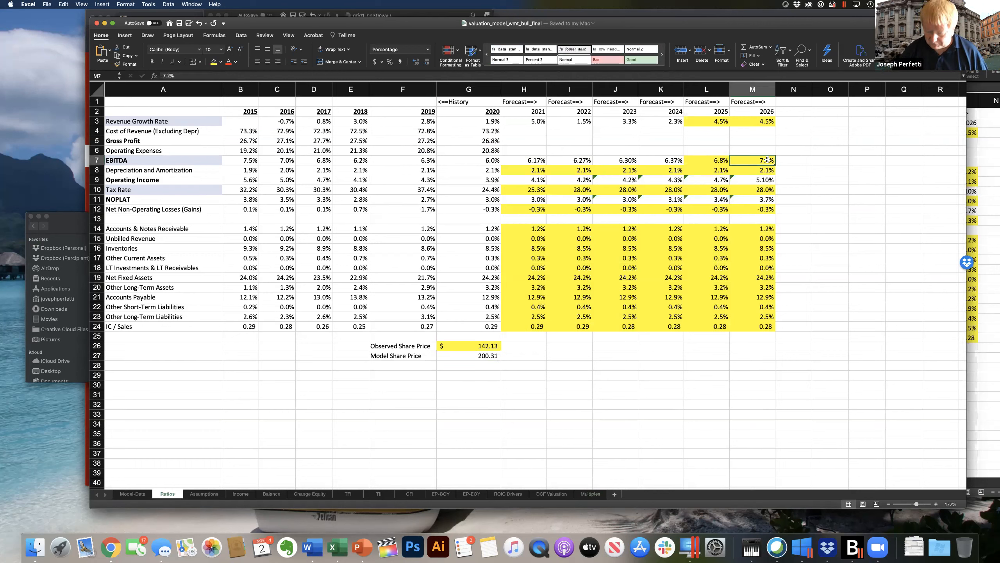
pyautogui.write('6.9')
pyautogui.press('Return')
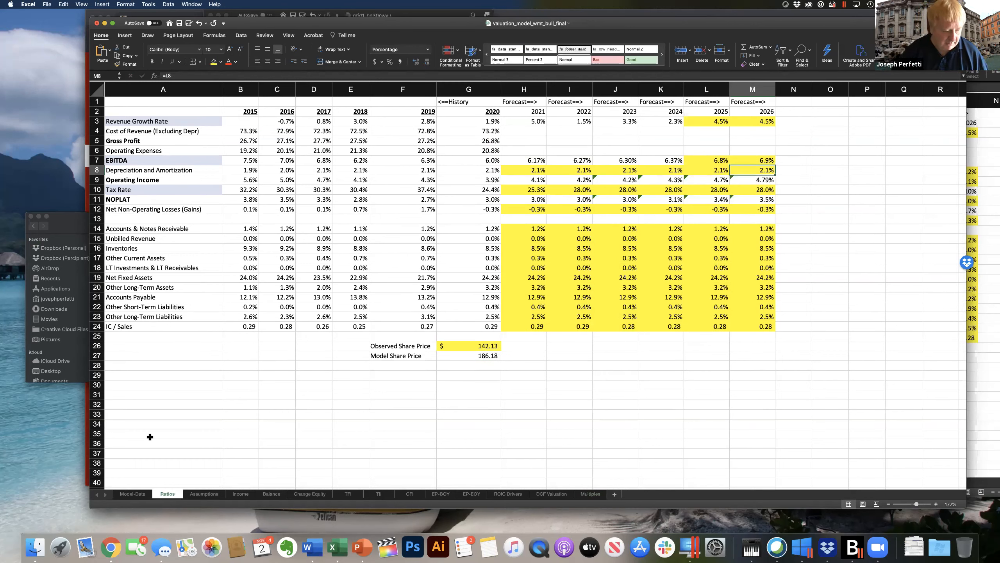
# - Set CV g in B7 of the Assumptions sheet to 1.1% and check the model share price in F5
pyautogui.click(198, 493)
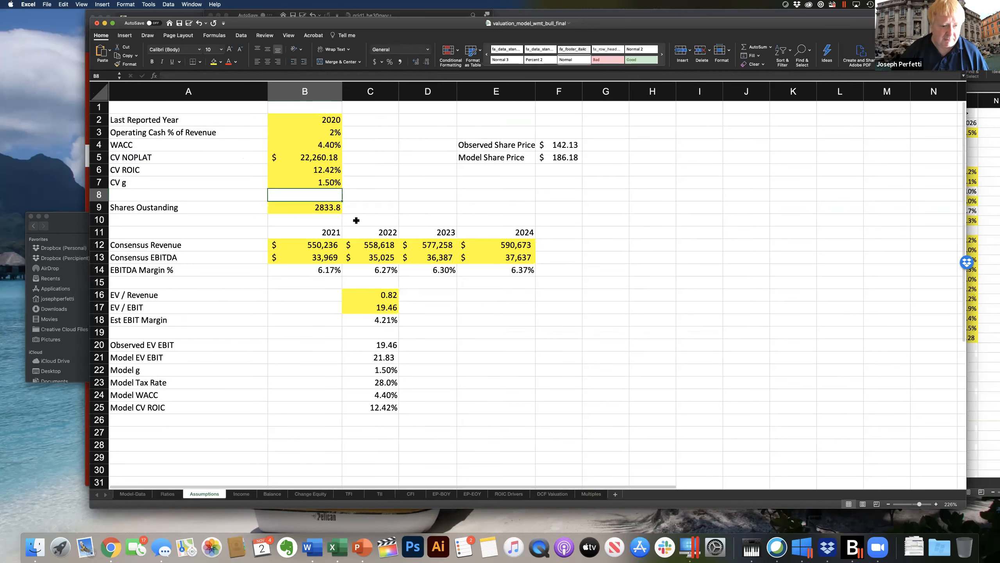
pyautogui.click(326, 186)
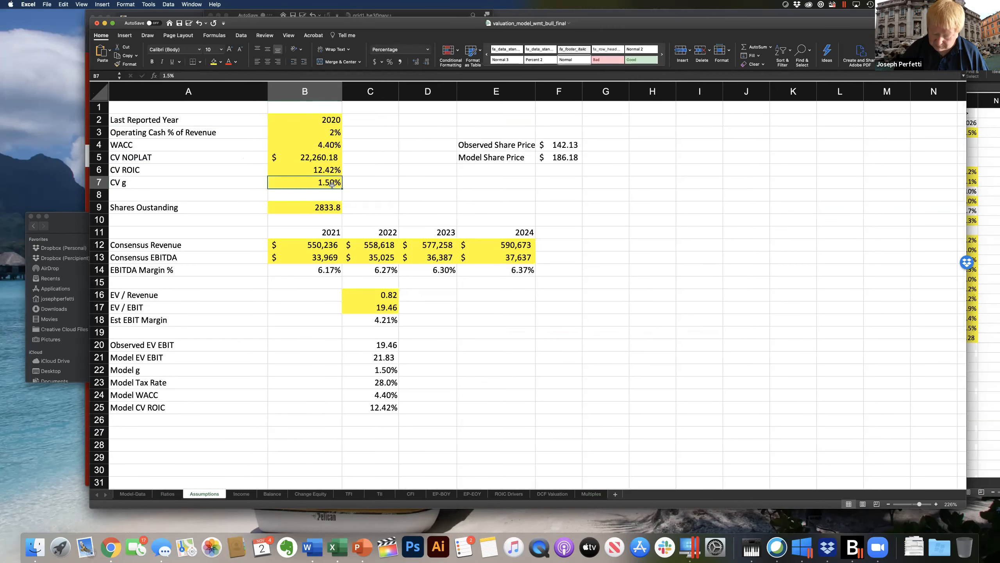
pyautogui.write('1.1')
pyautogui.press('Return')
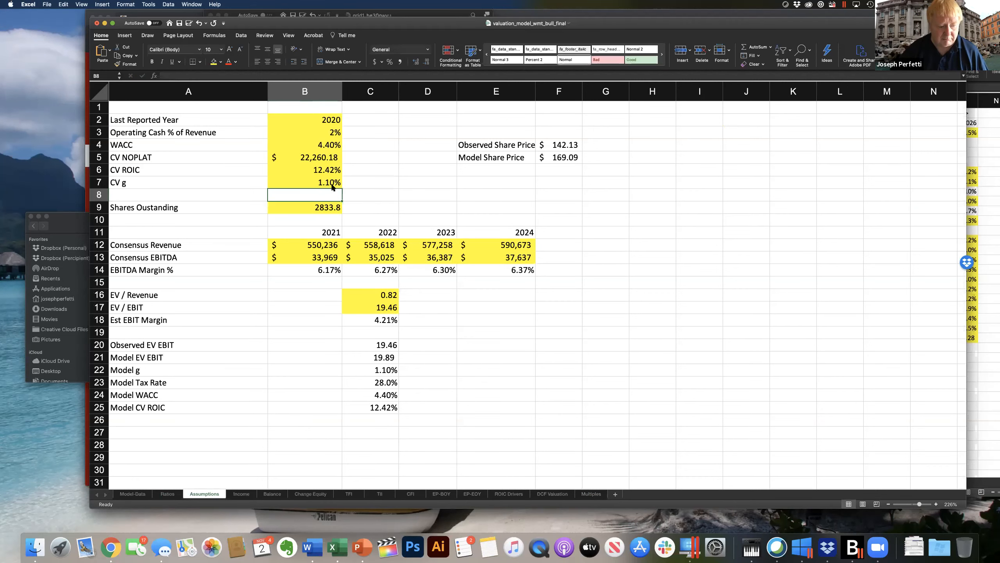
pyautogui.click(569, 159)
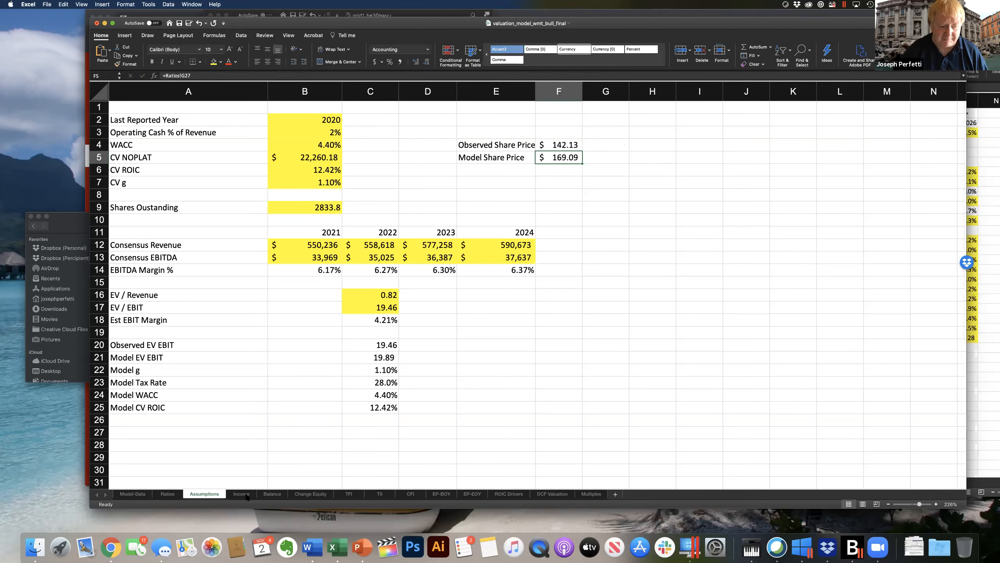
# - Compare the updated model multiples in row 1 of the Multiples sheet with the market cap weighted averages in D3:G3
pyautogui.click(596, 494)
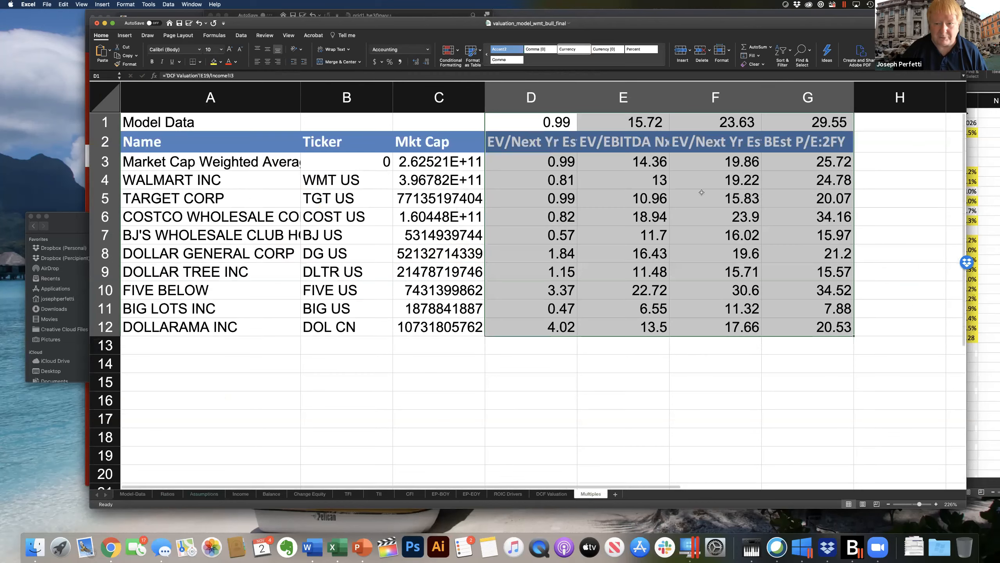
pyautogui.moveTo(559, 134); pyautogui.dragTo(823, 122)
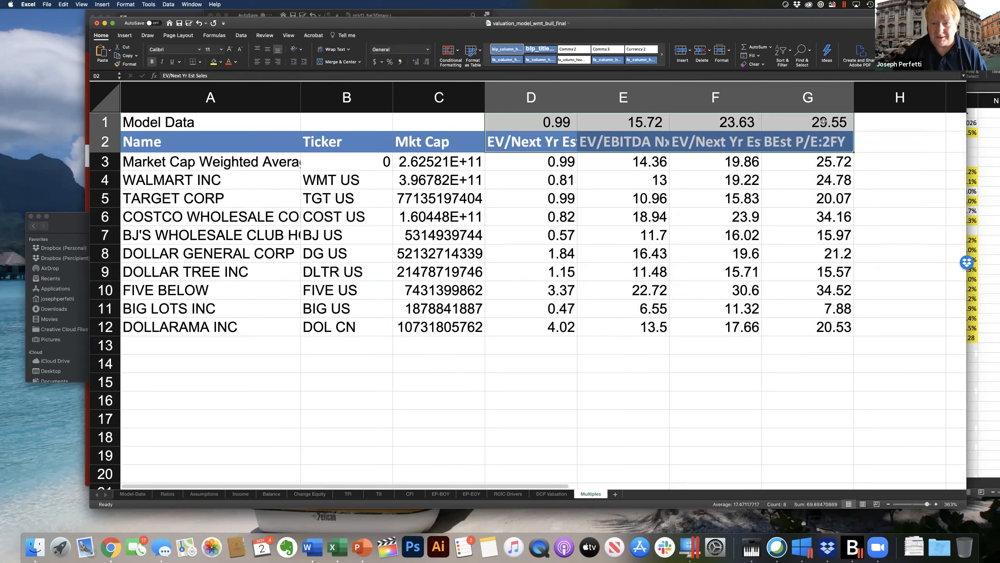
pyautogui.click(548, 168)
pyautogui.moveTo(547, 168); pyautogui.dragTo(825, 162)
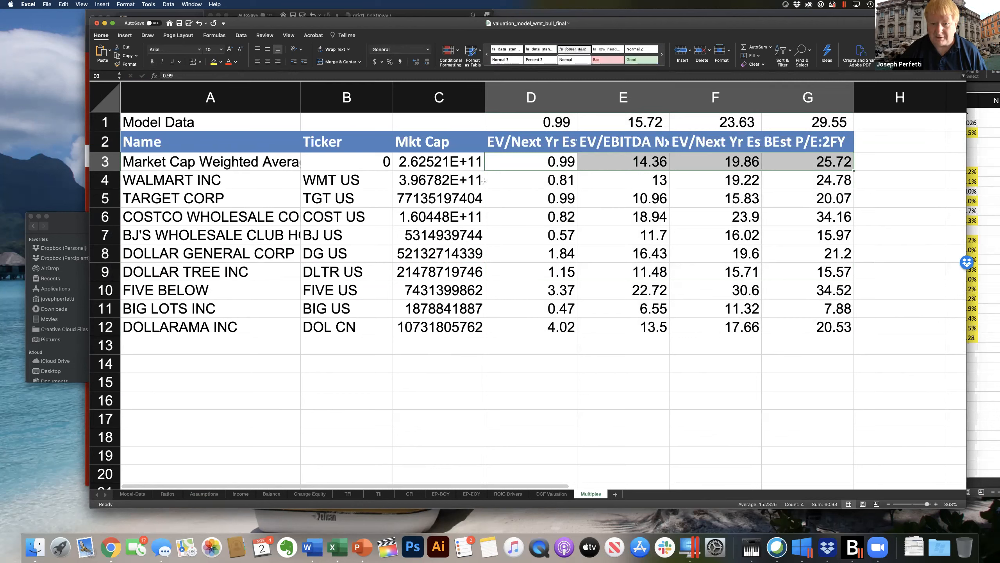
pyautogui.press('Up')
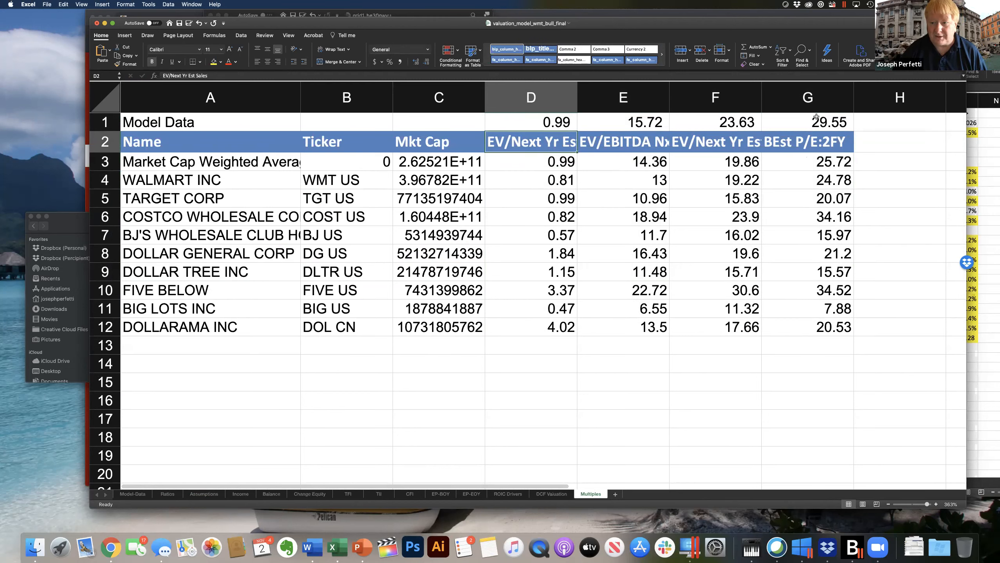
# - Compare the model's multiples in row 1 with Costco's in E6:G6 and with Walmart's and Target's in D4:G5
pyautogui.click(635, 122)
pyautogui.moveTo(828, 145); pyautogui.dragTo(834, 146)
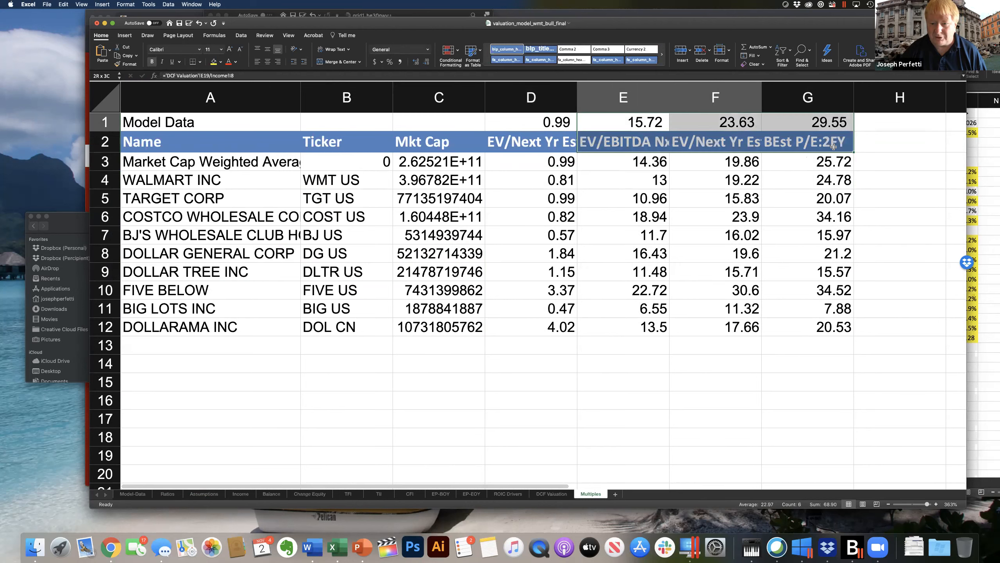
pyautogui.moveTo(639, 217); pyautogui.dragTo(703, 218)
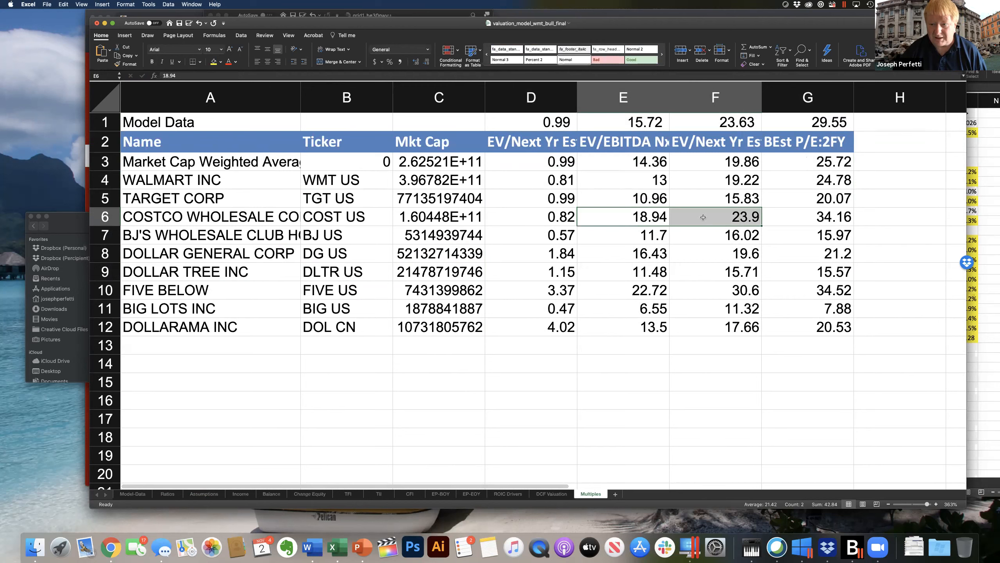
pyautogui.click(848, 221)
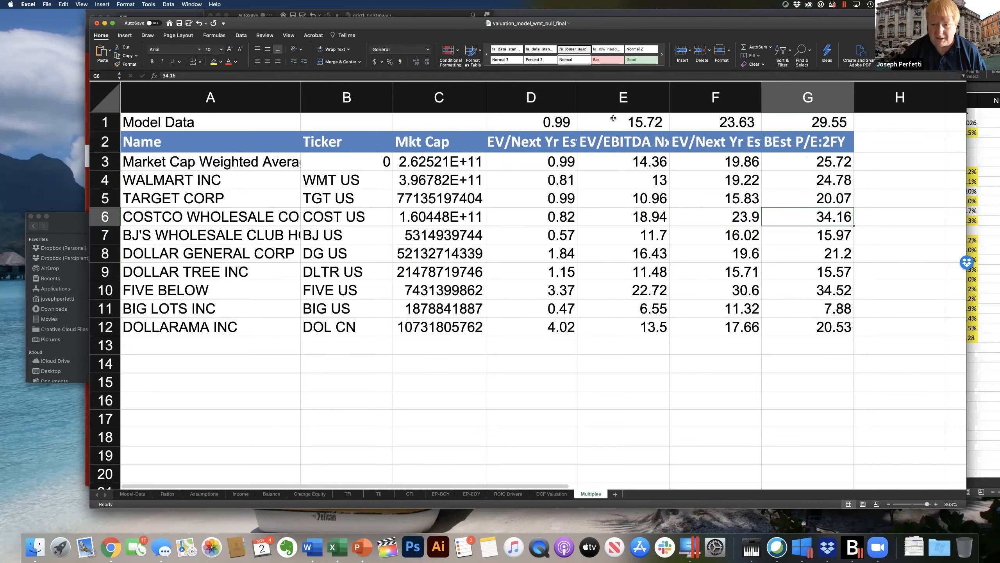
pyautogui.moveTo(557, 119); pyautogui.dragTo(819, 123)
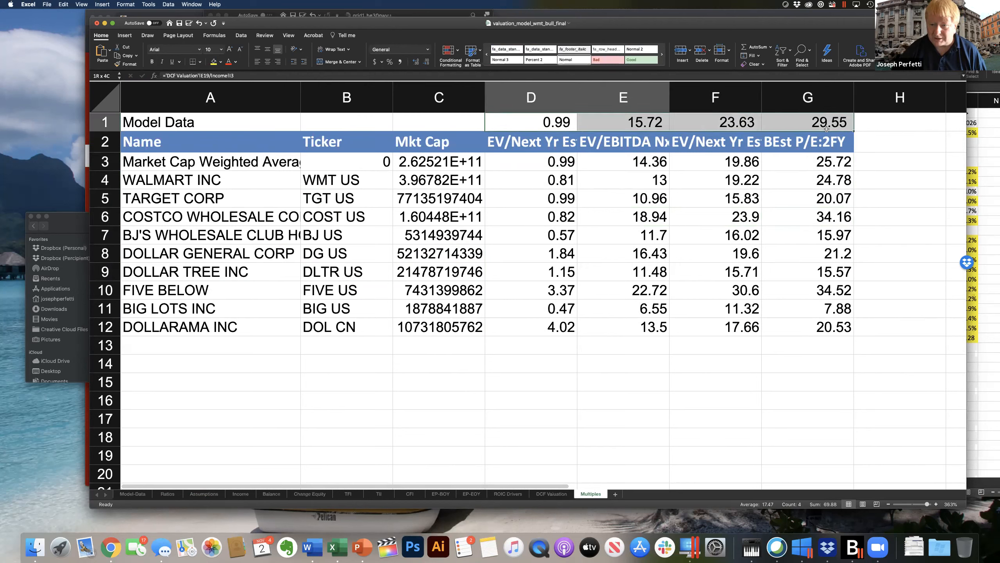
pyautogui.moveTo(574, 189); pyautogui.dragTo(816, 204)
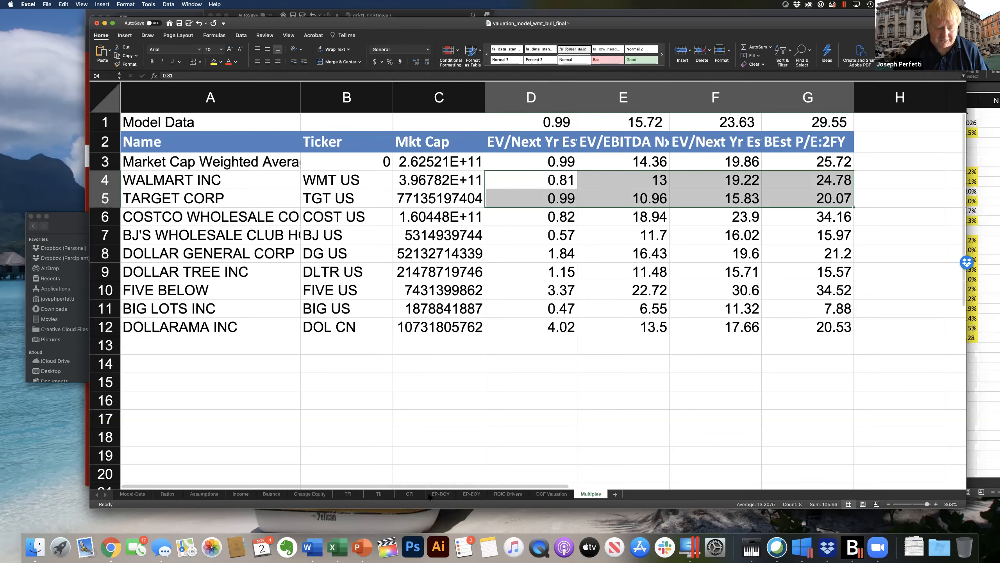
pyautogui.click(409, 494)
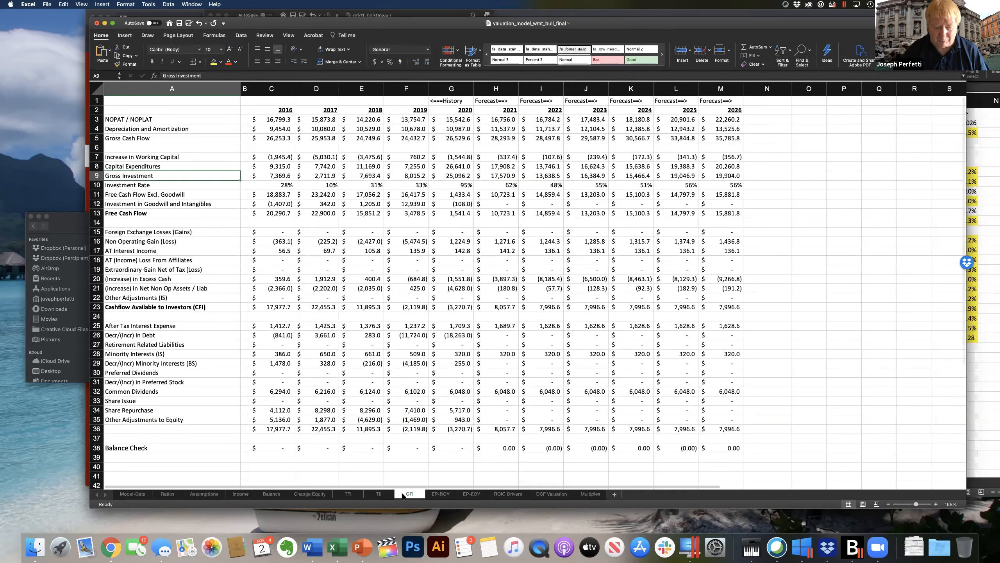
pyautogui.click(390, 495)
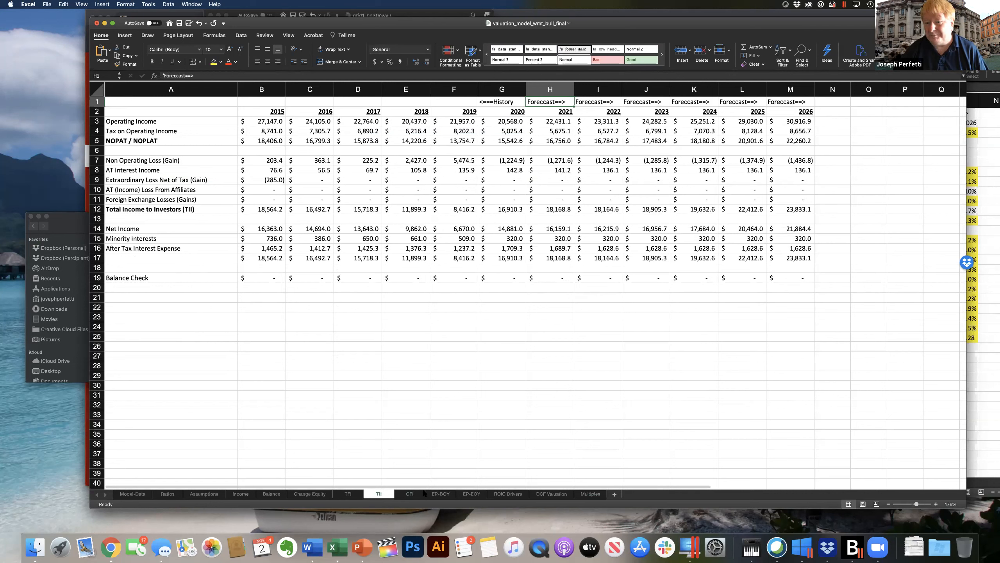
pyautogui.click(591, 494)
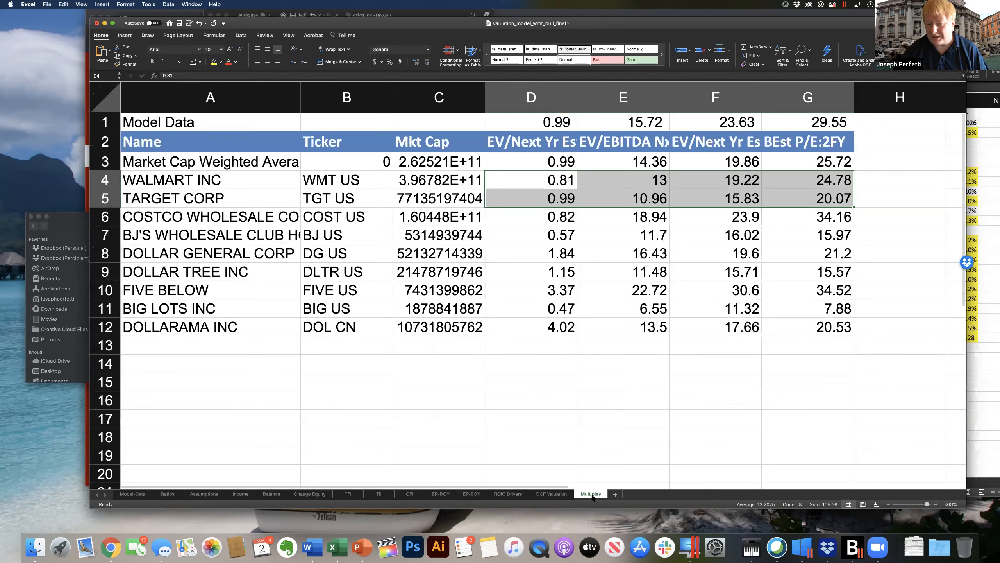
pyautogui.click(599, 373)
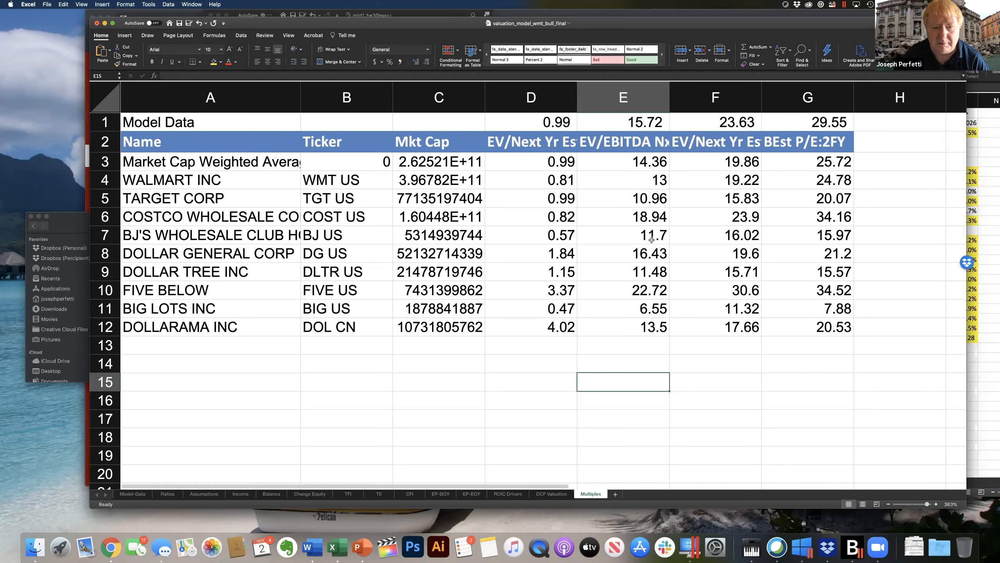
# - Review the 2025 and 2026 EBITDA margin assumptions in L7 and M7 of the Ratios sheet
pyautogui.click(203, 494)
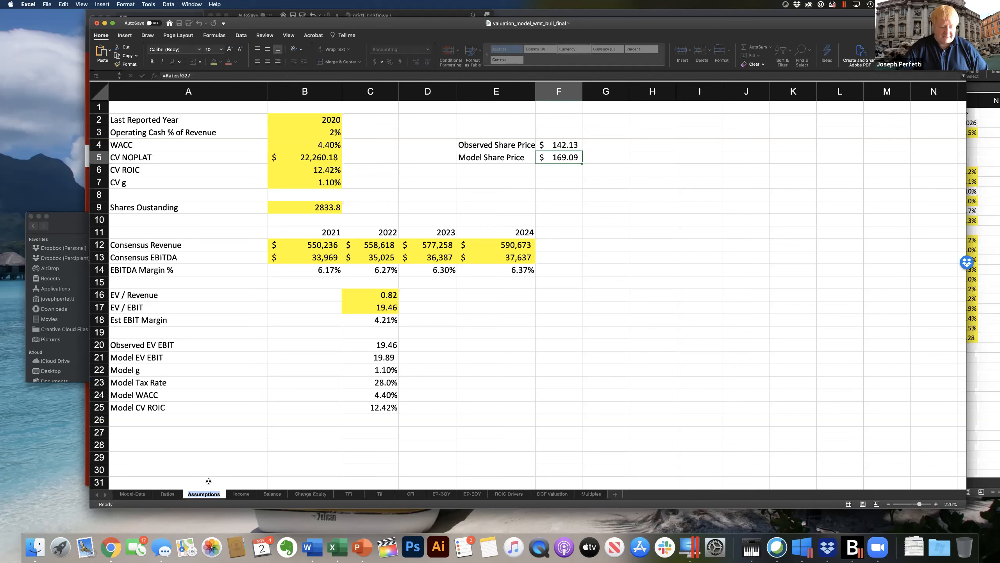
pyautogui.click(171, 498)
pyautogui.click(291, 386)
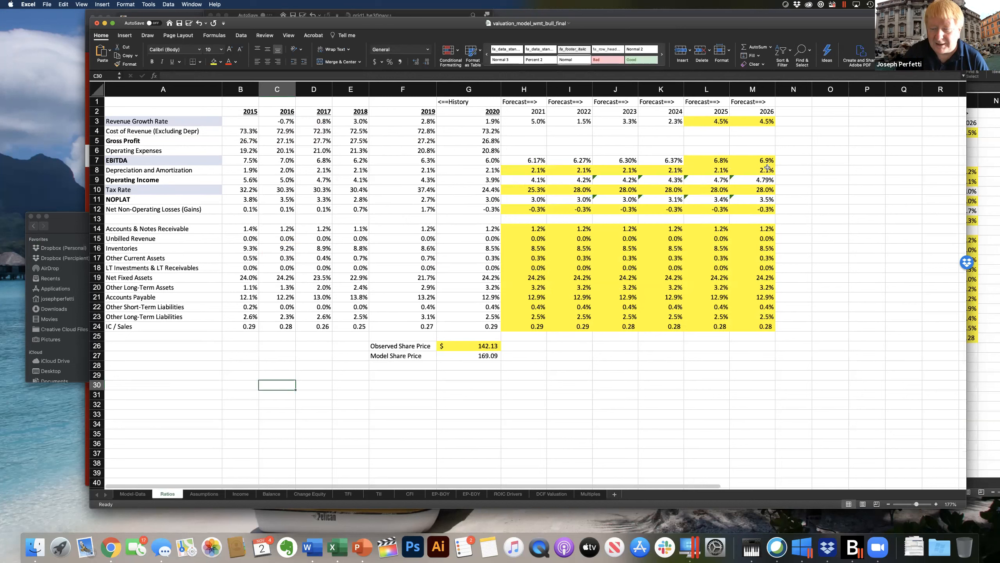
pyautogui.click(753, 161)
pyautogui.click(726, 161)
pyautogui.click(755, 162)
pyautogui.click(721, 161)
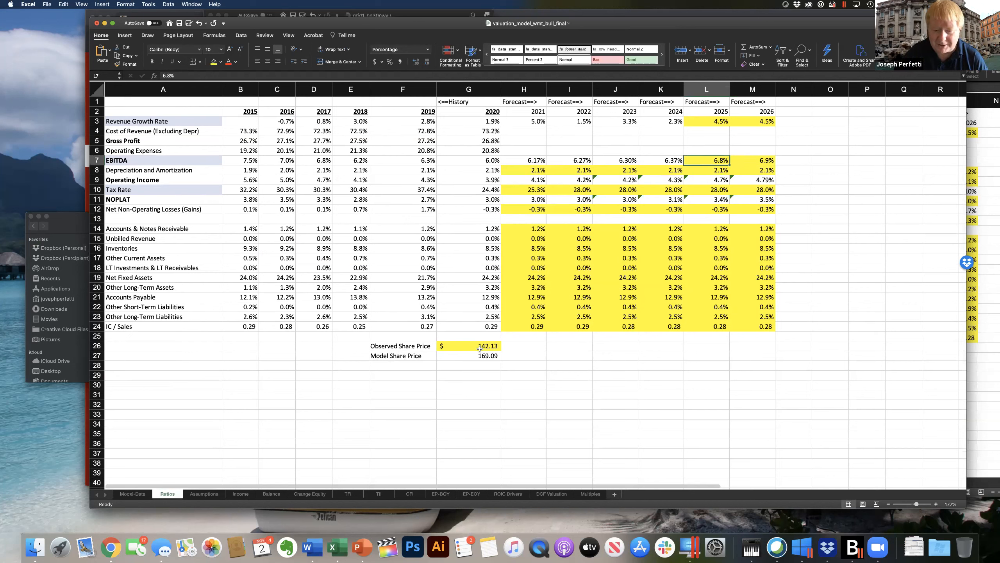
# - Compare the observed share price with the model share price in G26:G27 of the Ratios sheet
pyautogui.moveTo(480, 346); pyautogui.dragTo(481, 356)
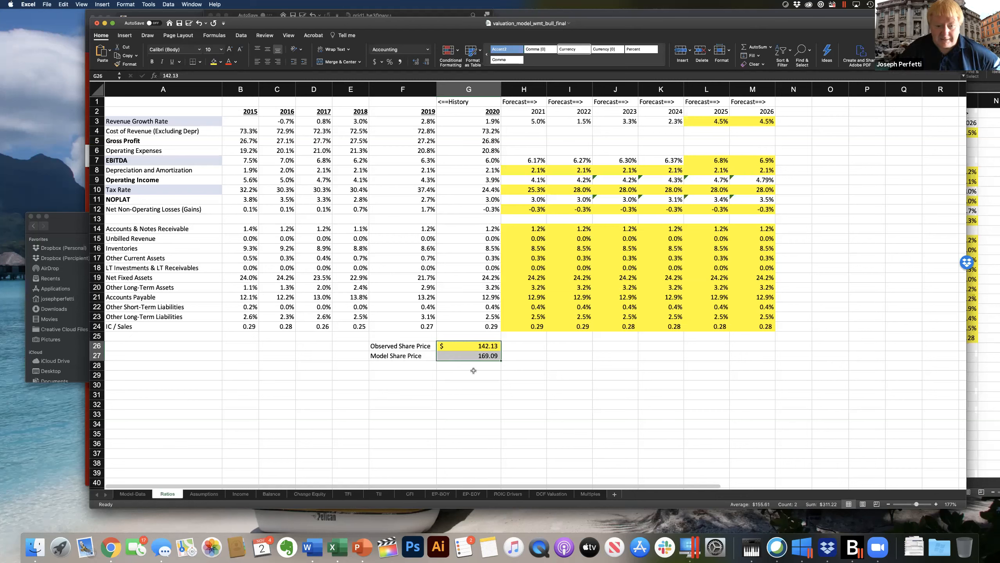
pyautogui.click(545, 350)
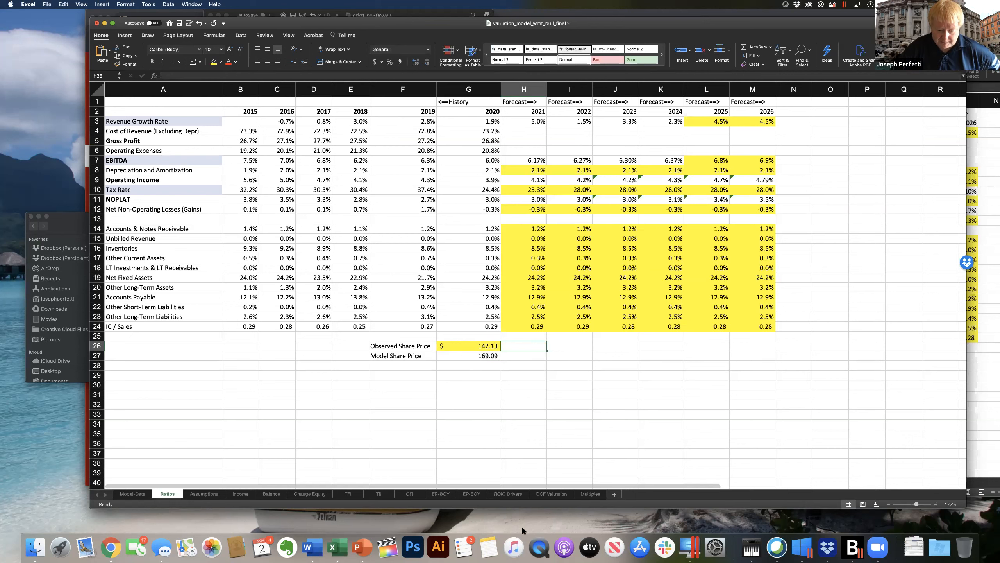
pyautogui.click(570, 464)
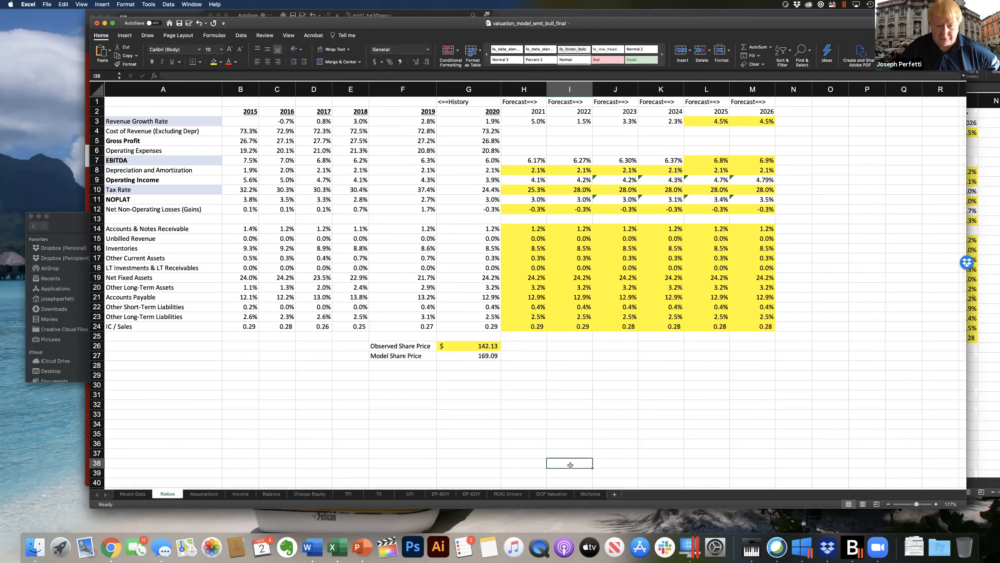
pyautogui.click(463, 339)
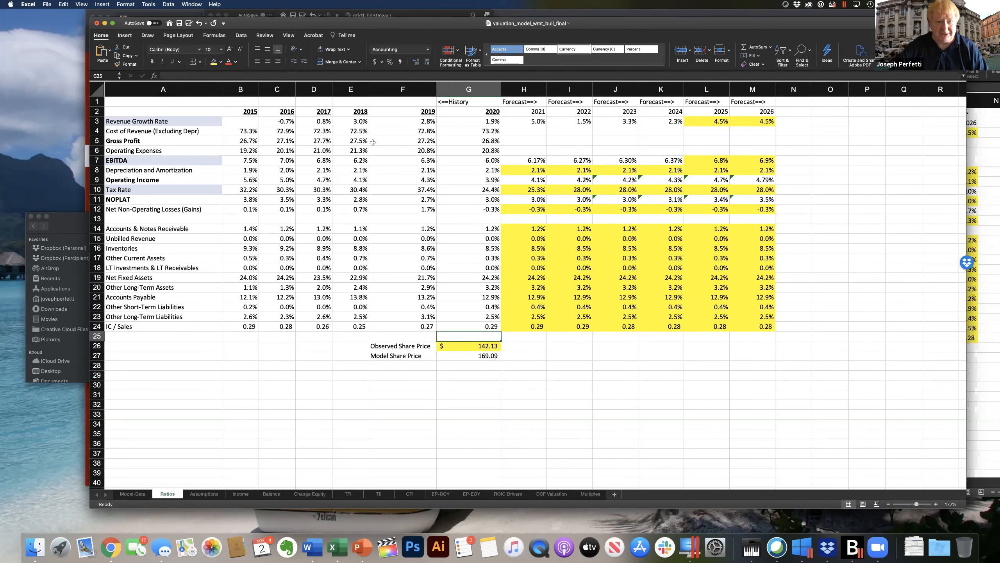
# - Save and close the bull-case workbook and open the recent file valuation_model_wmt_asis_final on its Multiples sheet
pyautogui.click(179, 22)
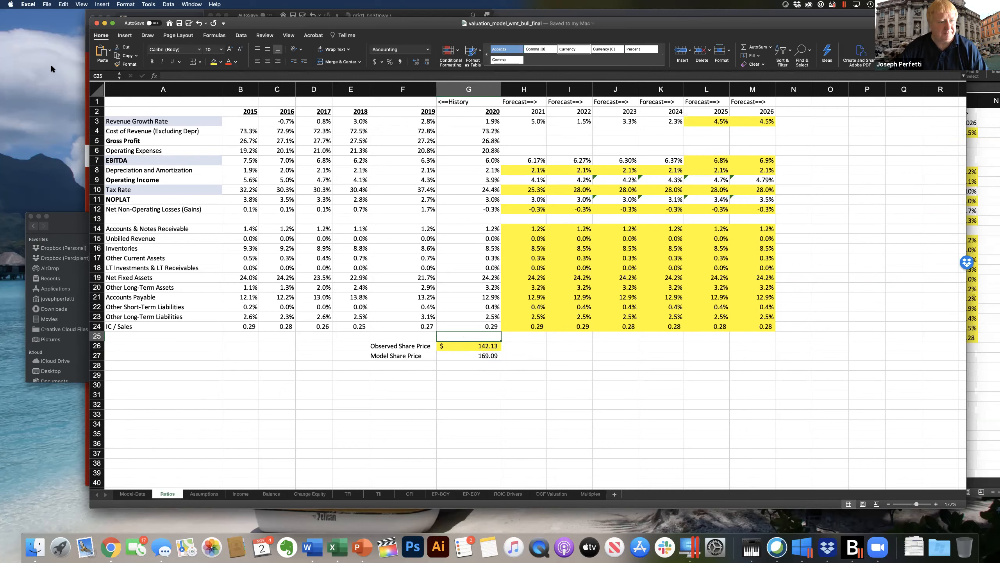
pyautogui.click(96, 23)
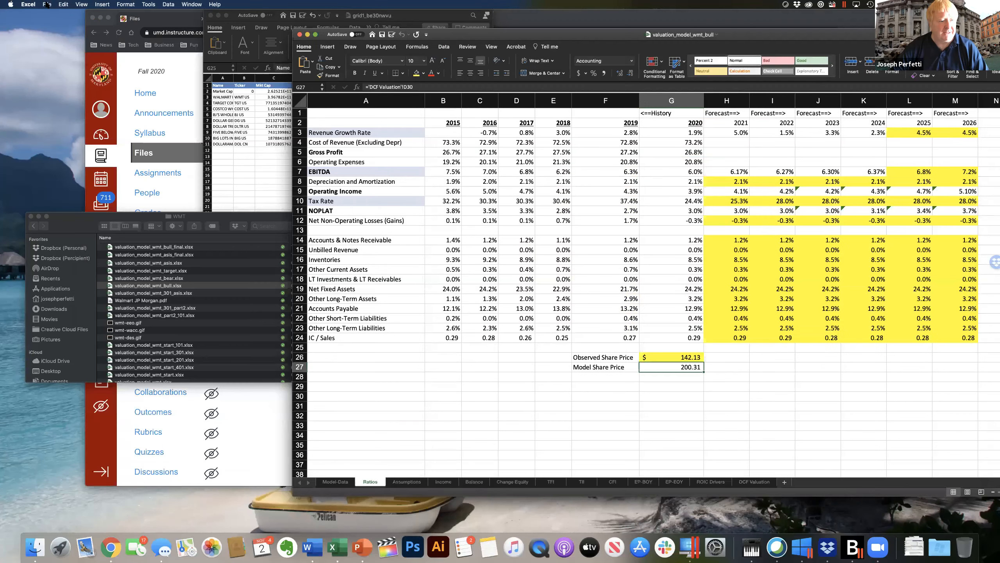
pyautogui.click(46, 4)
pyautogui.moveTo(55, 35)
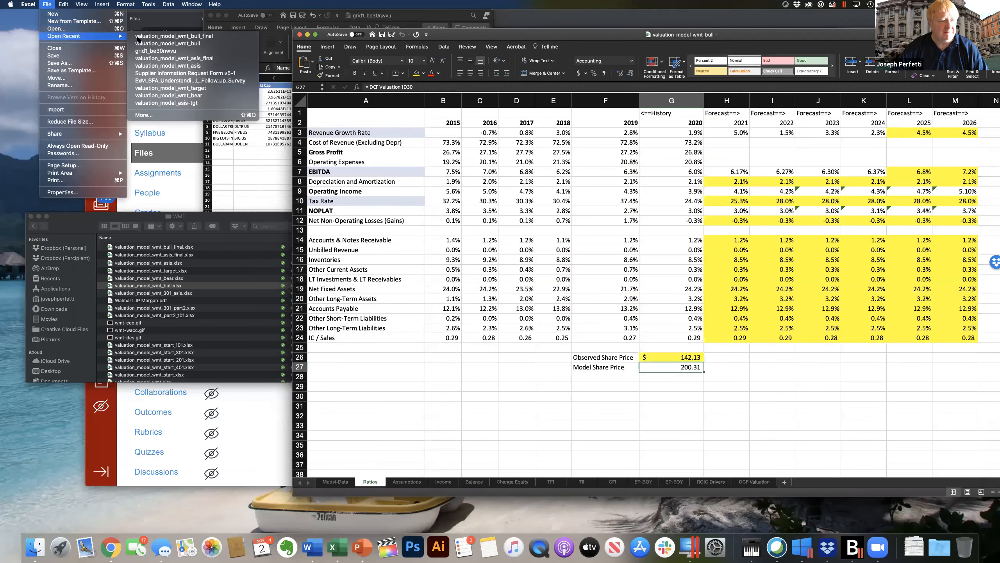
pyautogui.click(169, 57)
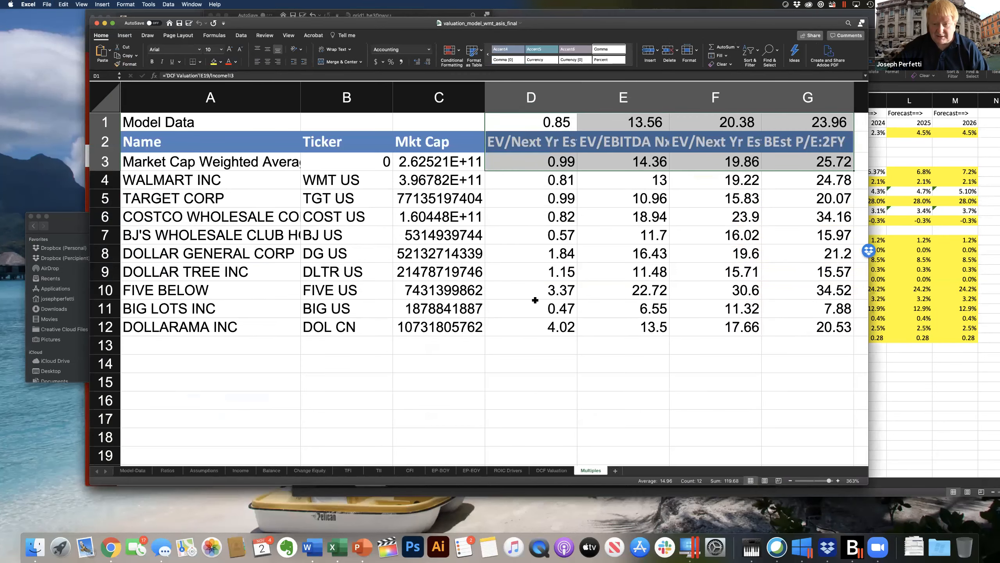
pyautogui.click(639, 357)
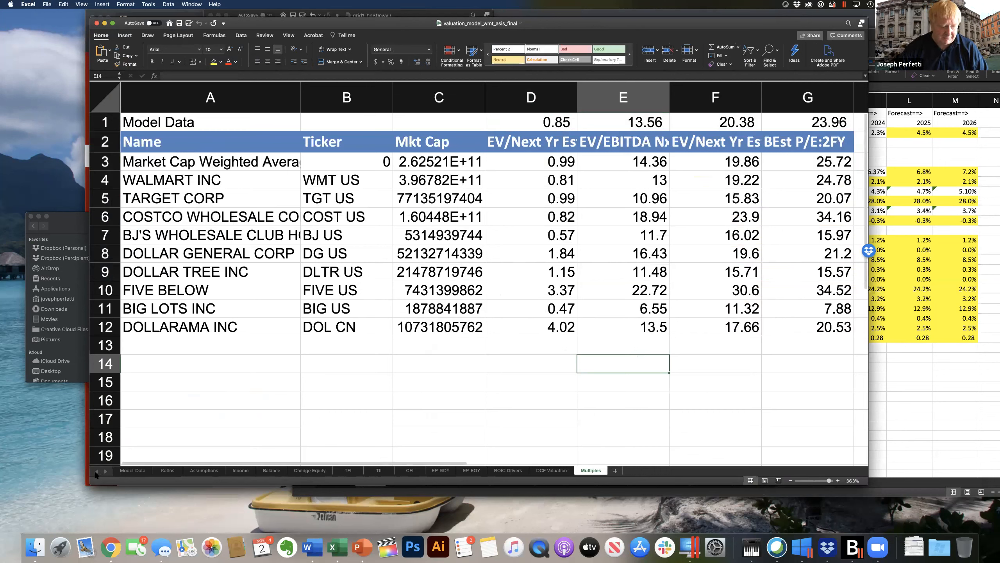
# - Open the Model-Data sheet and review its item names in column A and Bloomberg field codes in column B
pyautogui.click(134, 471)
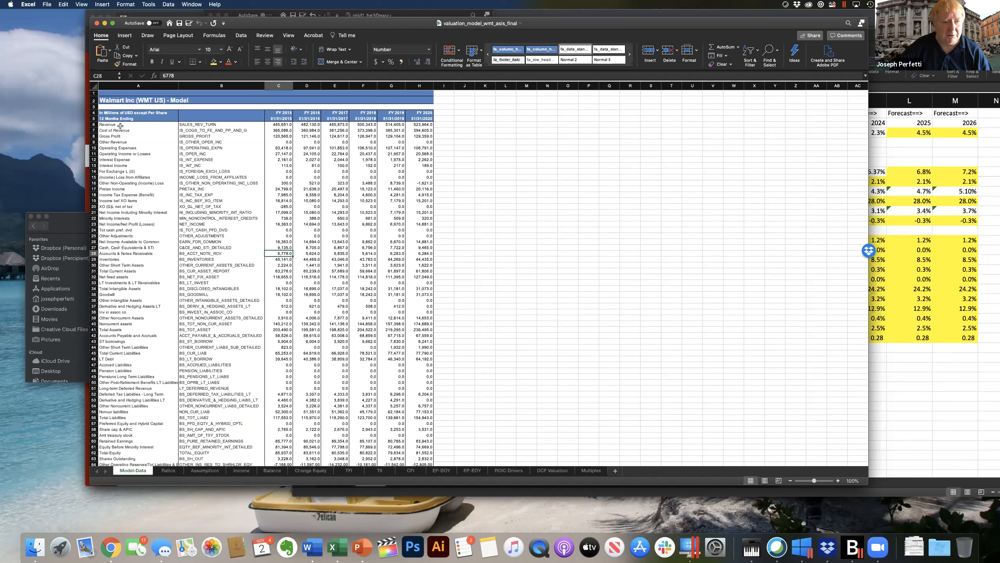
pyautogui.click(231, 86)
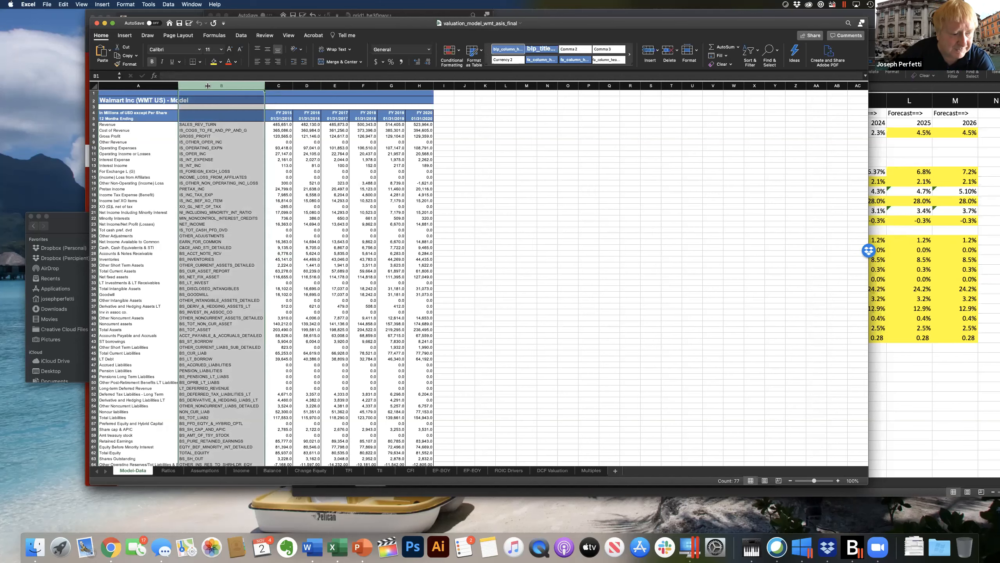
pyautogui.click(151, 85)
pyautogui.click(202, 84)
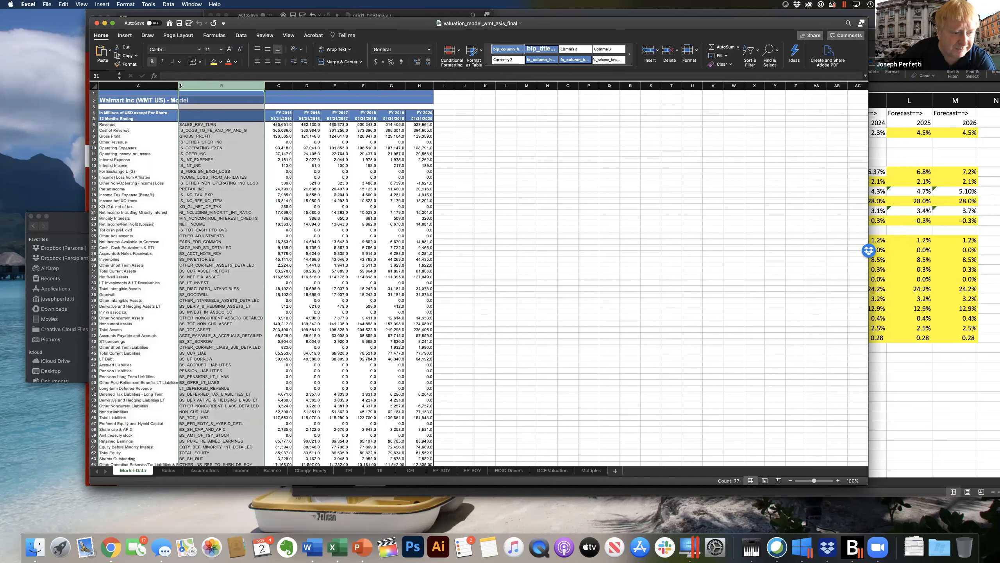
pyautogui.click(148, 86)
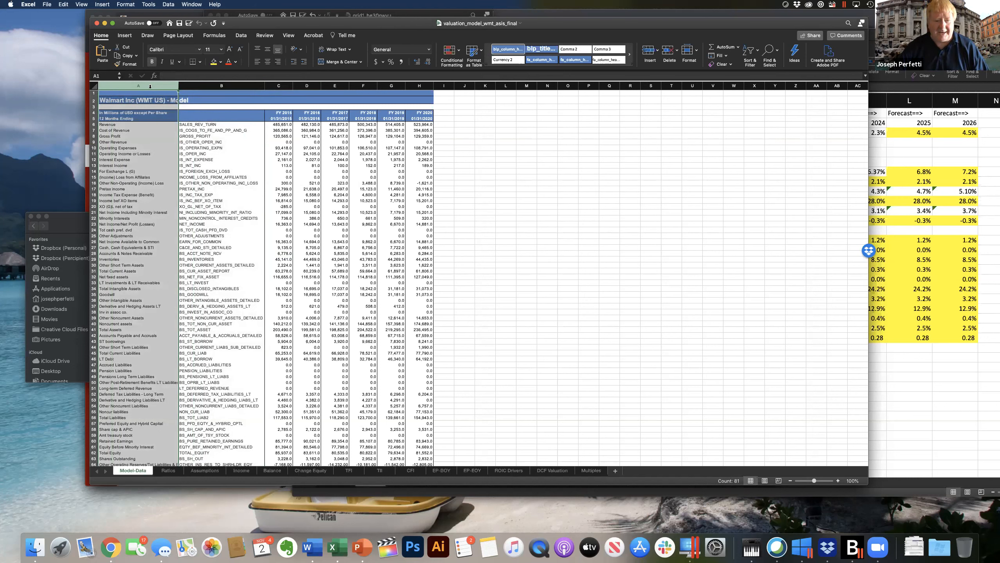
# - Examine the income statement line items in column A of Model-Data, from Revenue down through the following rows
pyautogui.click(135, 129)
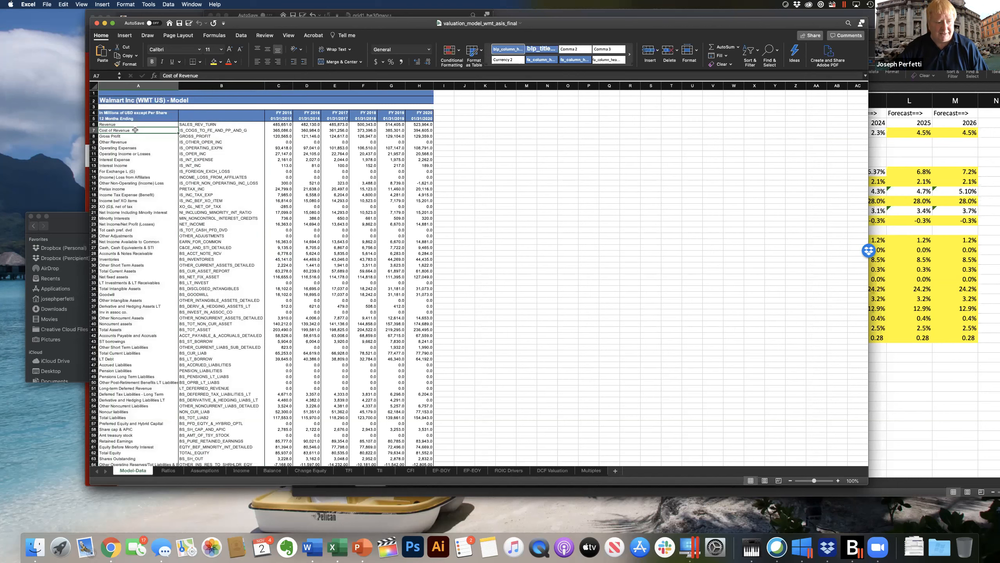
pyautogui.click(131, 154)
pyautogui.click(131, 171)
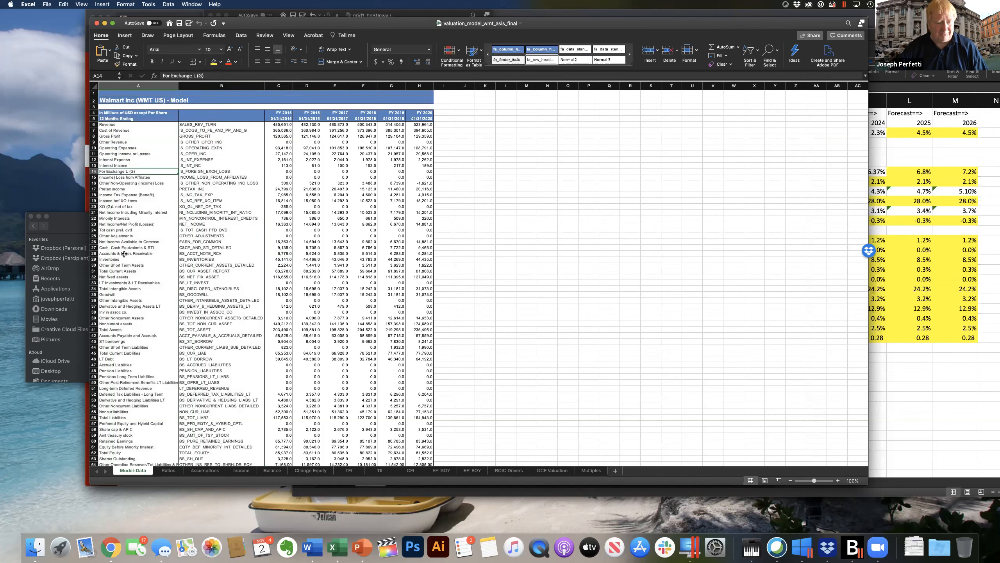
pyautogui.click(125, 202)
pyautogui.click(123, 171)
pyautogui.click(120, 147)
pyautogui.click(119, 130)
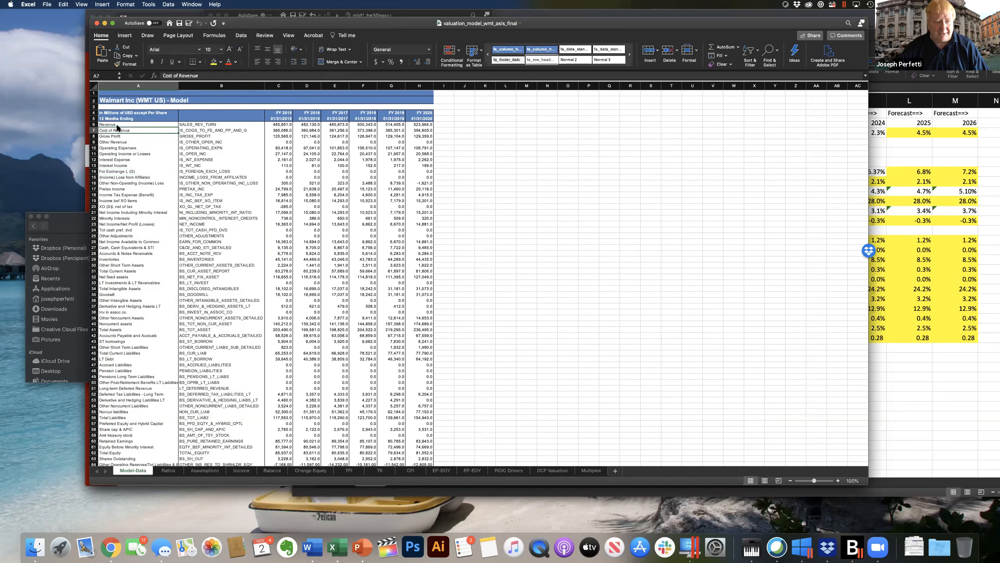
pyautogui.click(122, 125)
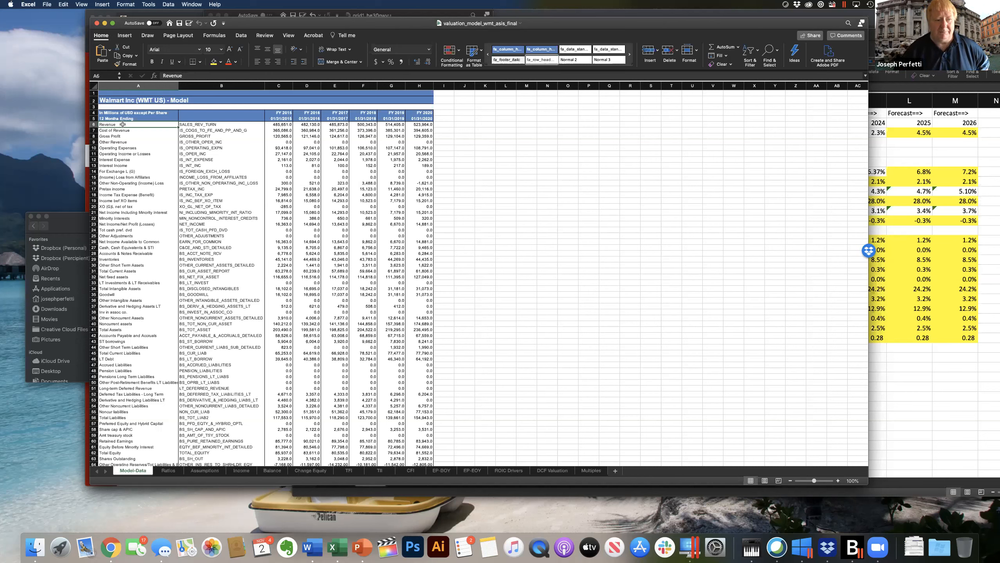
# - Compare the line item names in column A with the Bloomberg field IDs in column B, starting at SALES_REV_TURN
pyautogui.click(209, 86)
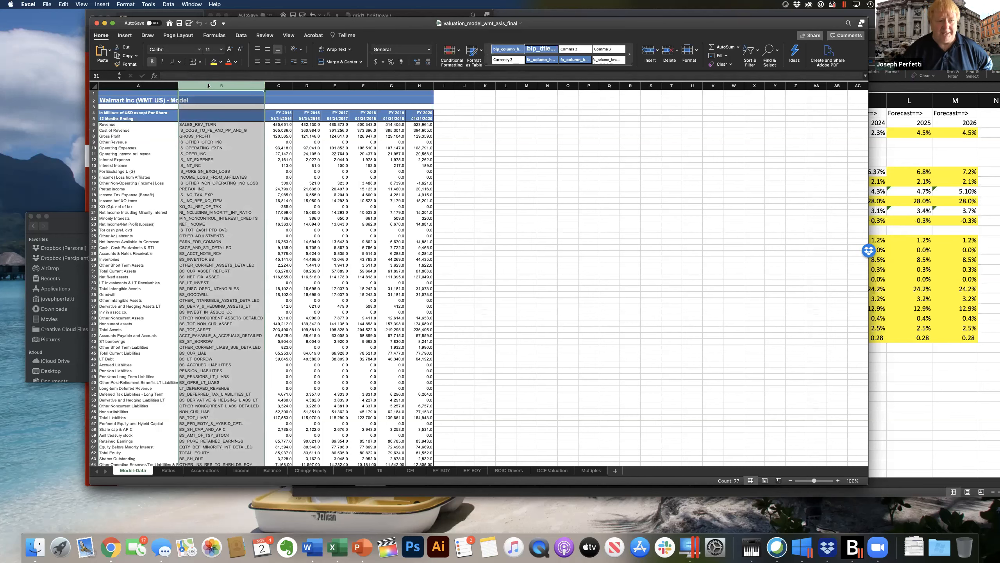
pyautogui.click(206, 124)
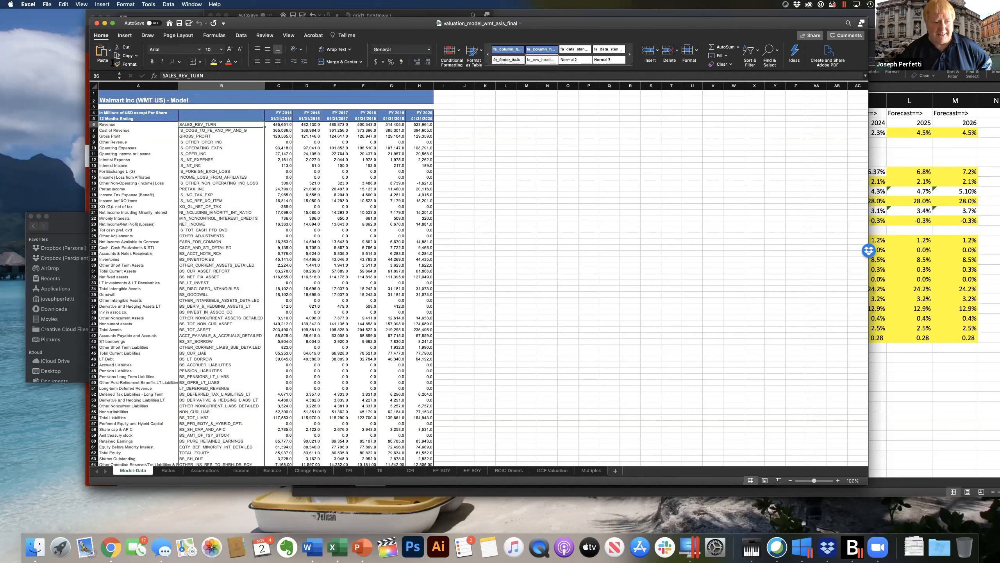
pyautogui.click(110, 86)
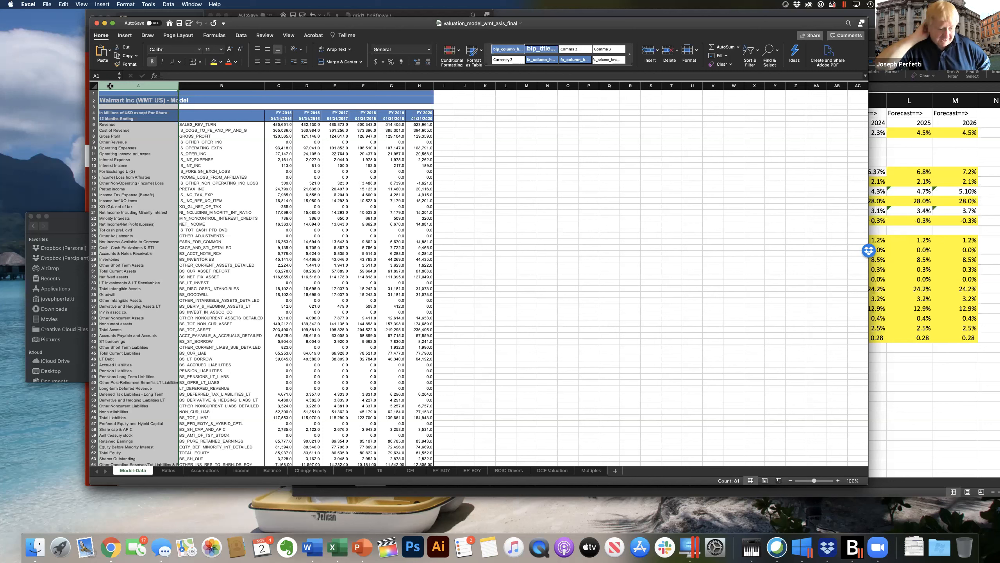
pyautogui.click(233, 86)
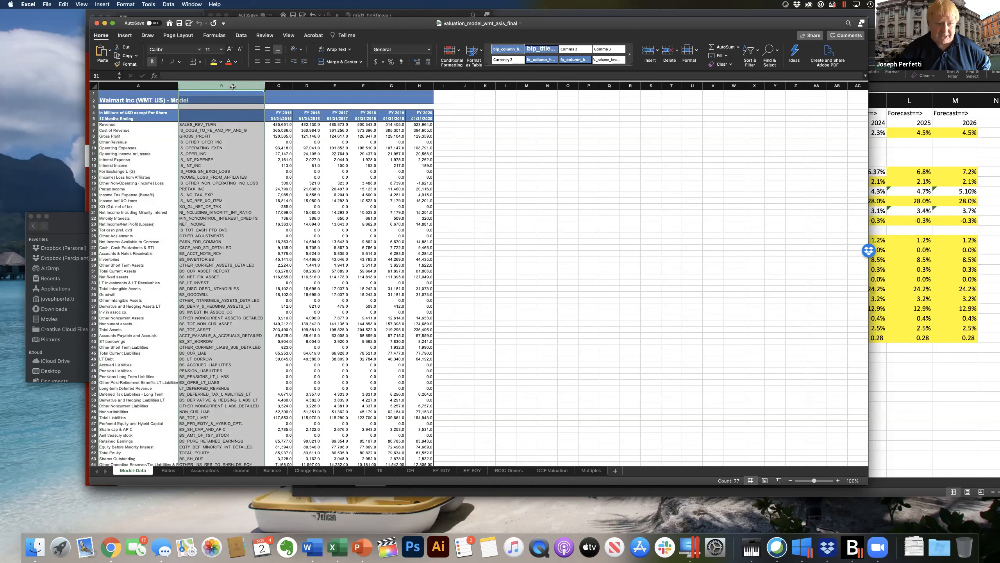
pyautogui.click(219, 124)
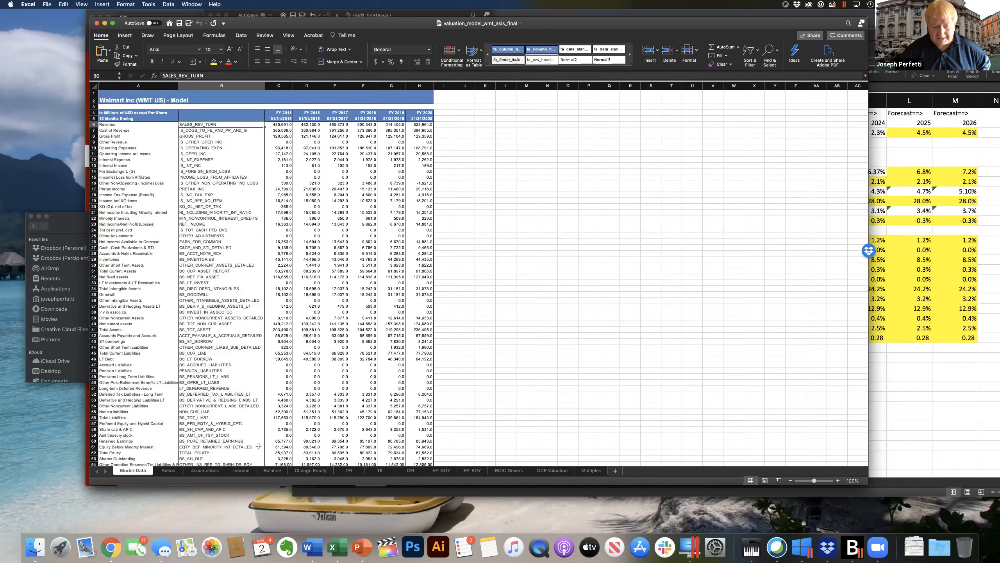
pyautogui.click(216, 86)
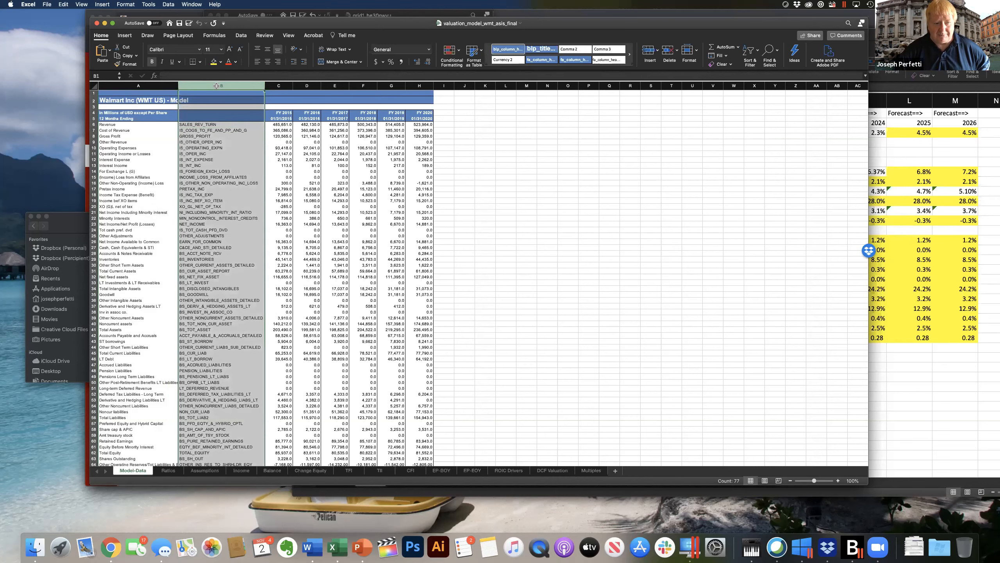
pyautogui.click(169, 86)
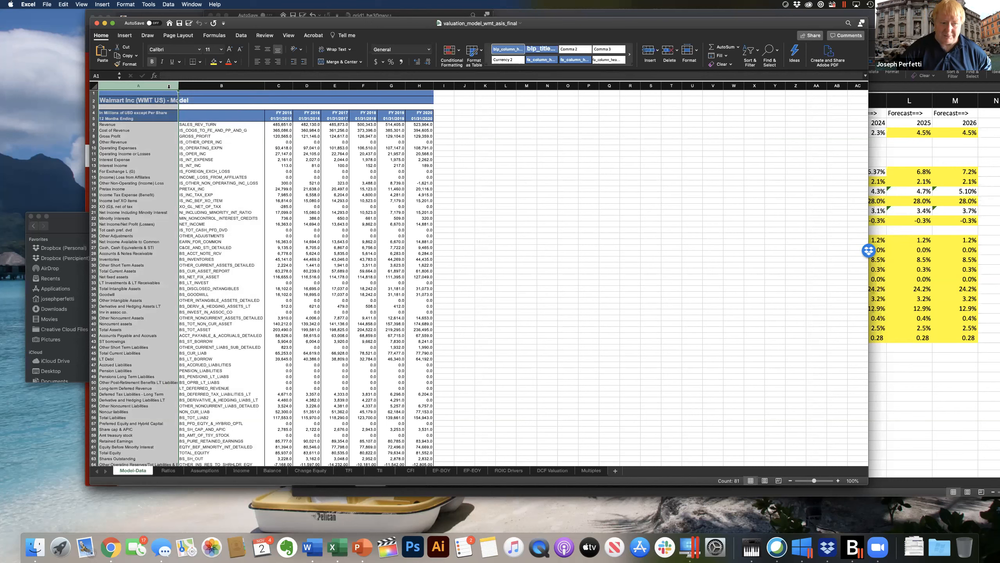
pyautogui.click(211, 85)
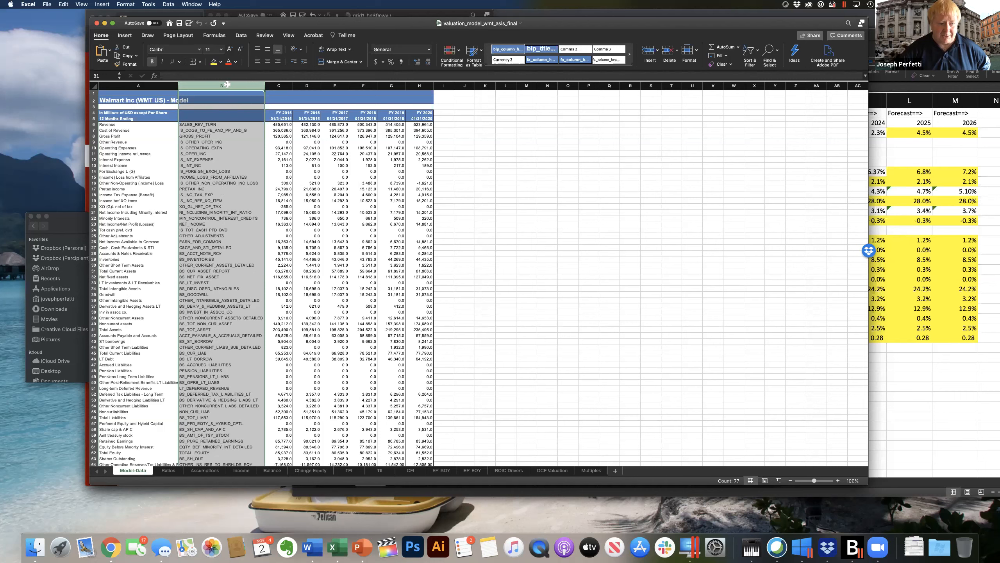
# - Match Revenue, Cost of Revenue and Gross Profit in rows 6 to 8 with their field codes in column B
pyautogui.click(134, 125)
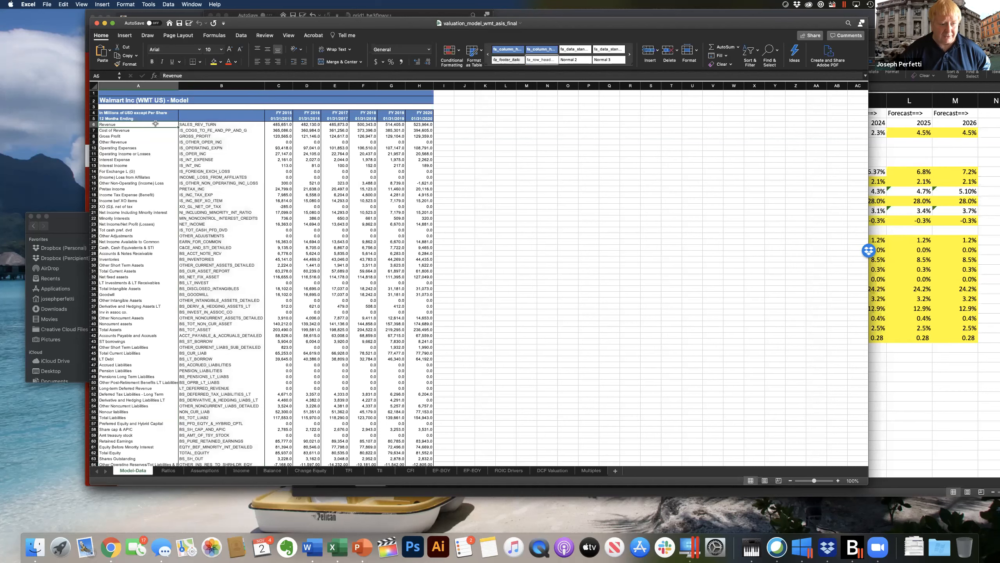
pyautogui.click(209, 125)
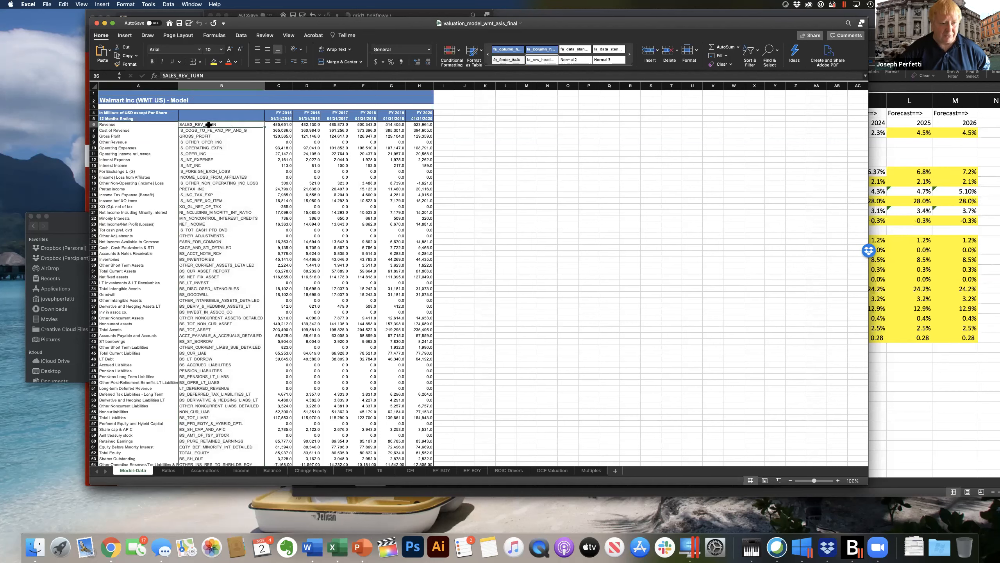
pyautogui.click(125, 131)
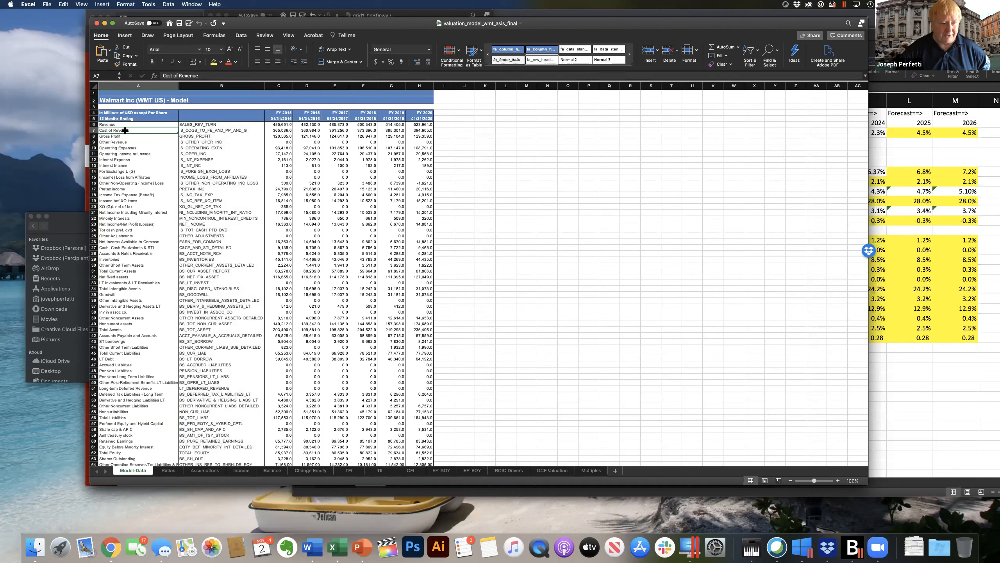
pyautogui.click(211, 132)
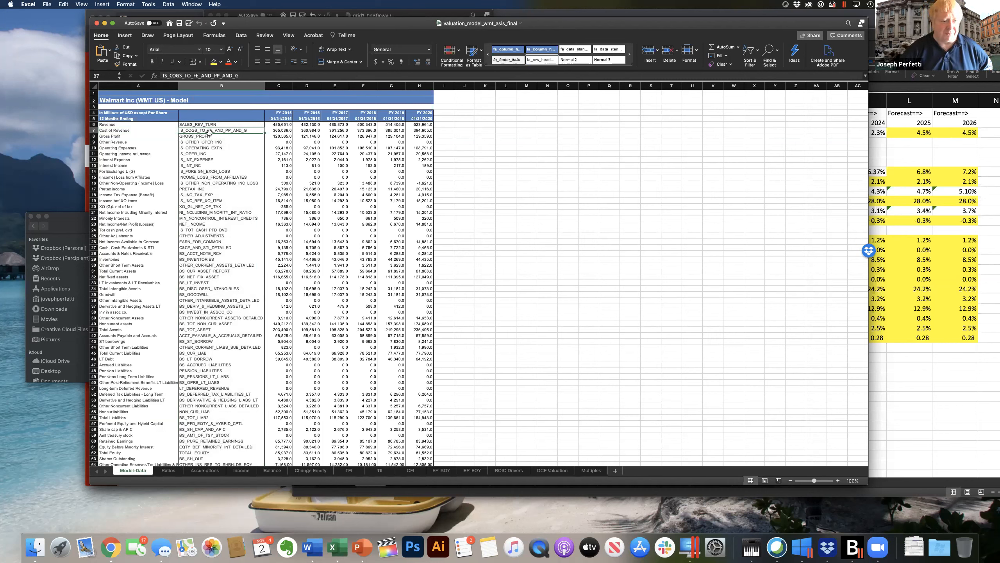
pyautogui.click(221, 137)
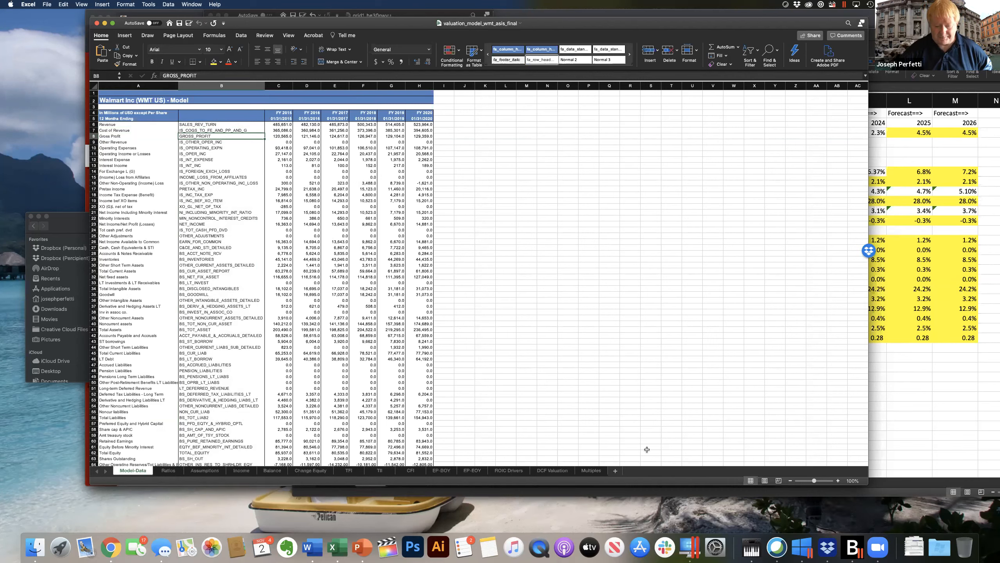
# - Switch to the Bloomberg terminal, run FA for Walmart and start a blank custom template with Create Custom
pyautogui.click(694, 547)
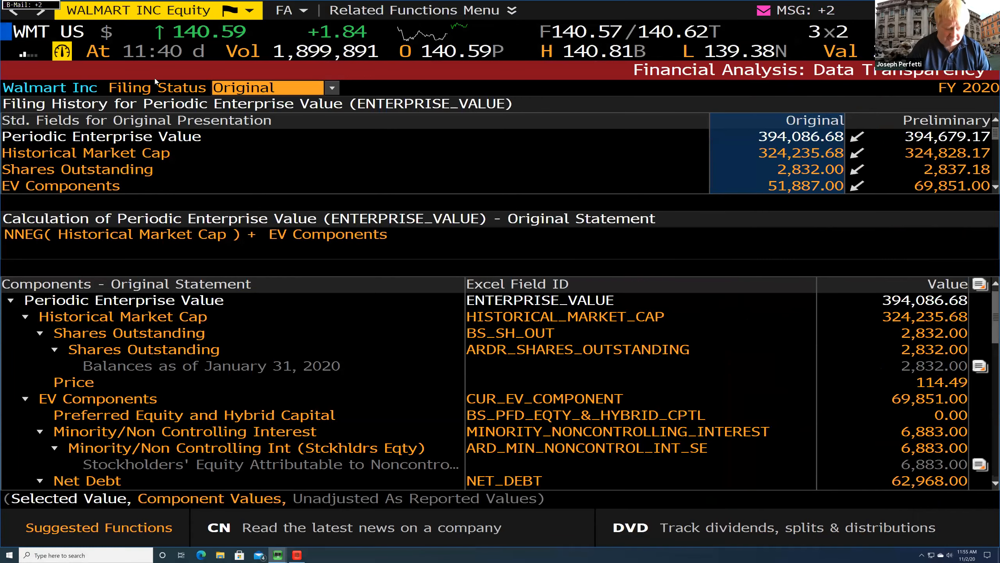
pyautogui.write('FA')
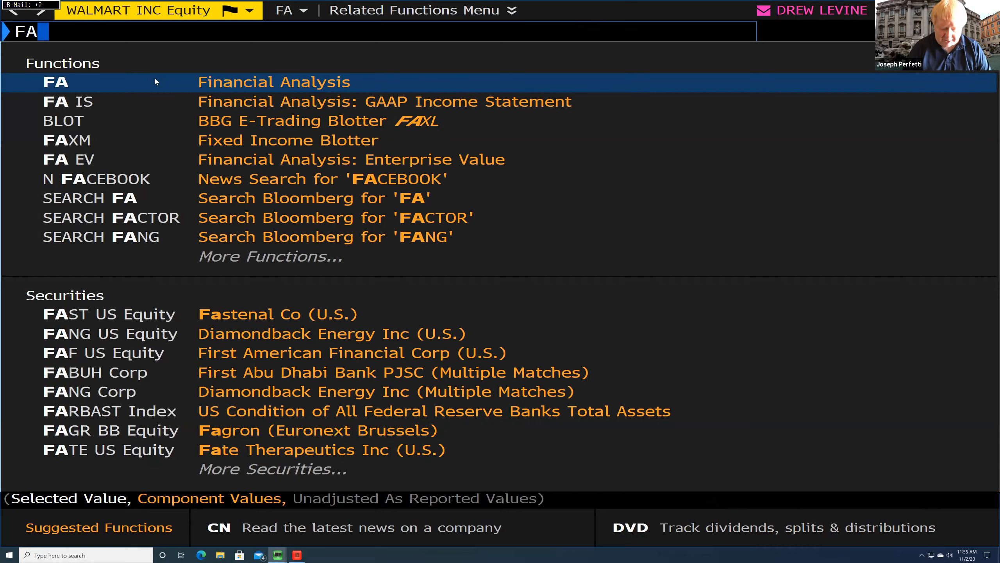
pyautogui.press('Return')
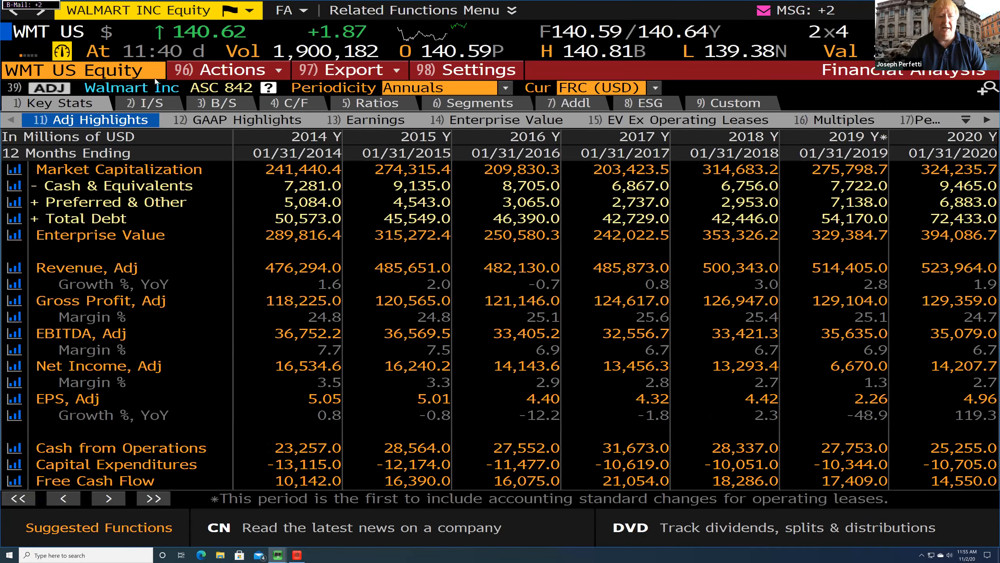
pyautogui.click(733, 106)
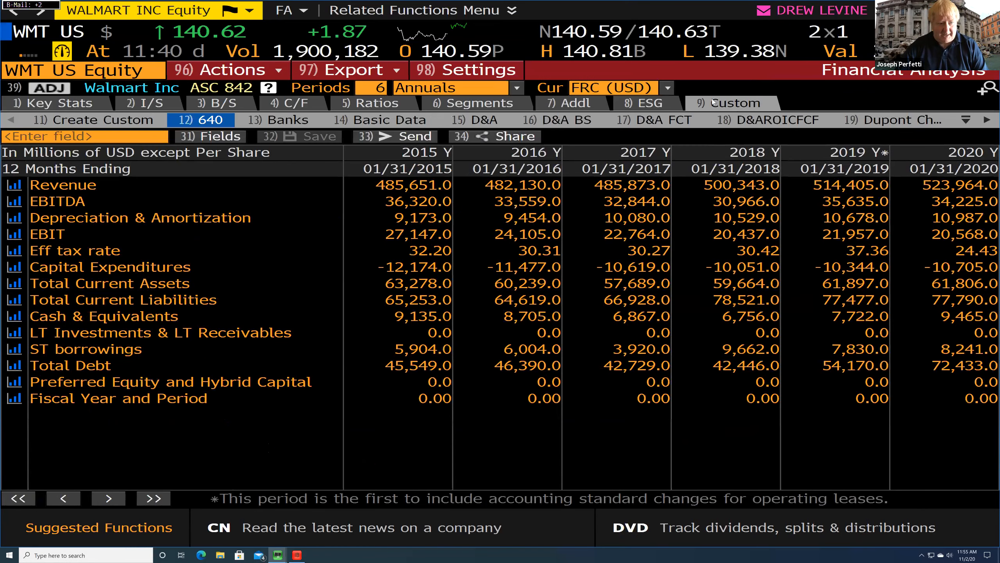
pyautogui.click(152, 121)
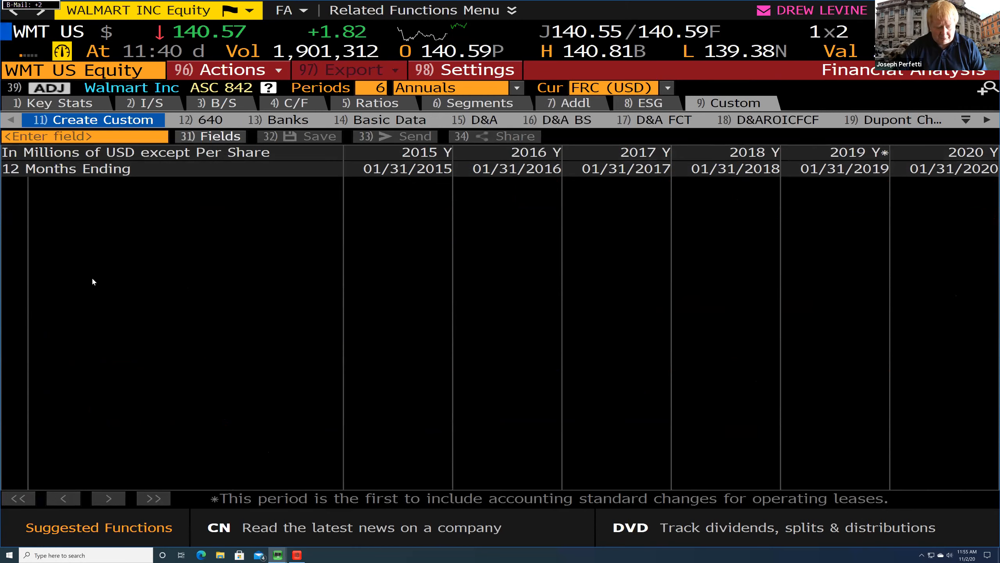
# - Compare the blank Bloomberg custom template with the Model-Data sheet in Excel, and return to the template
pyautogui.press('super')
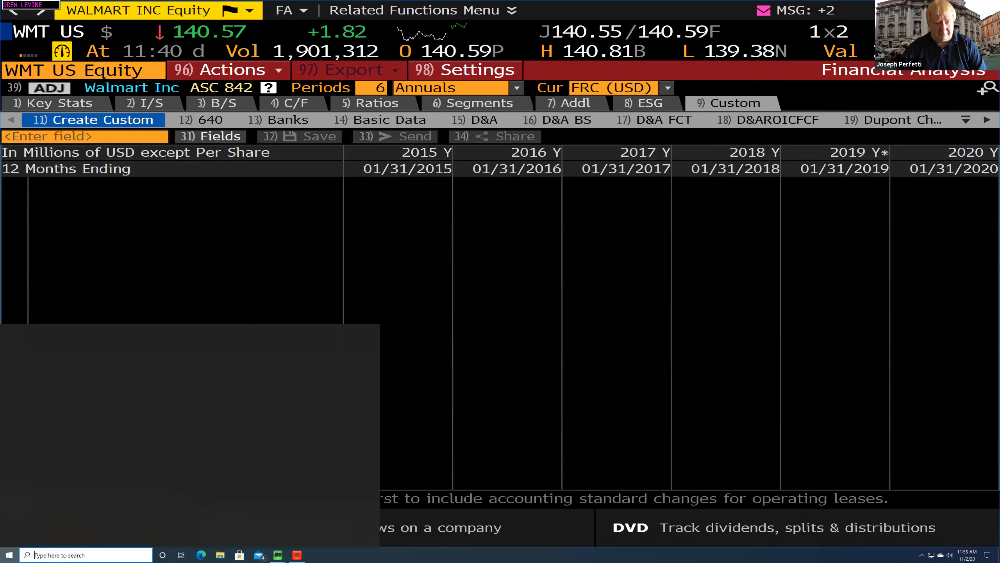
pyautogui.press('super+Tab')
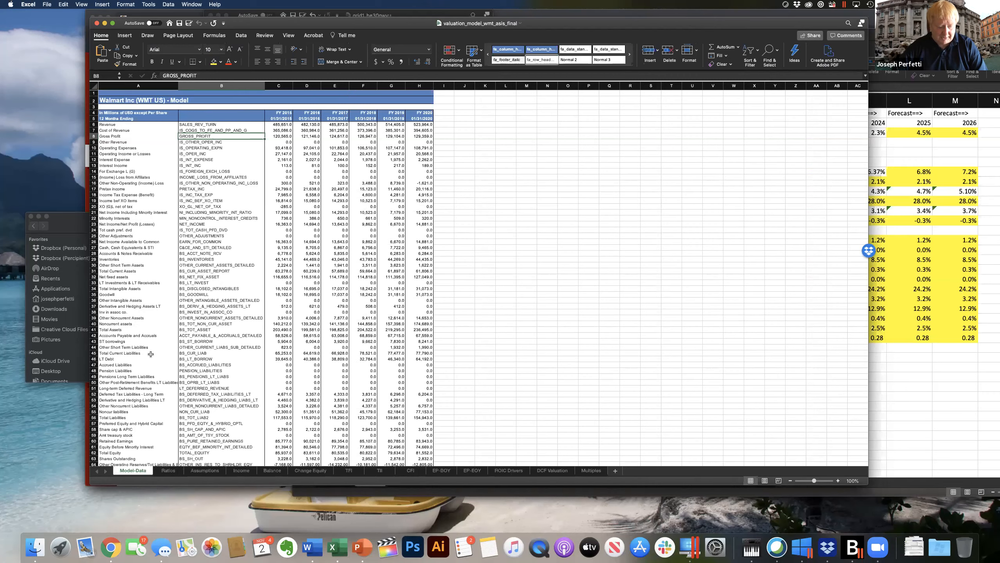
pyautogui.press('super+Tab')
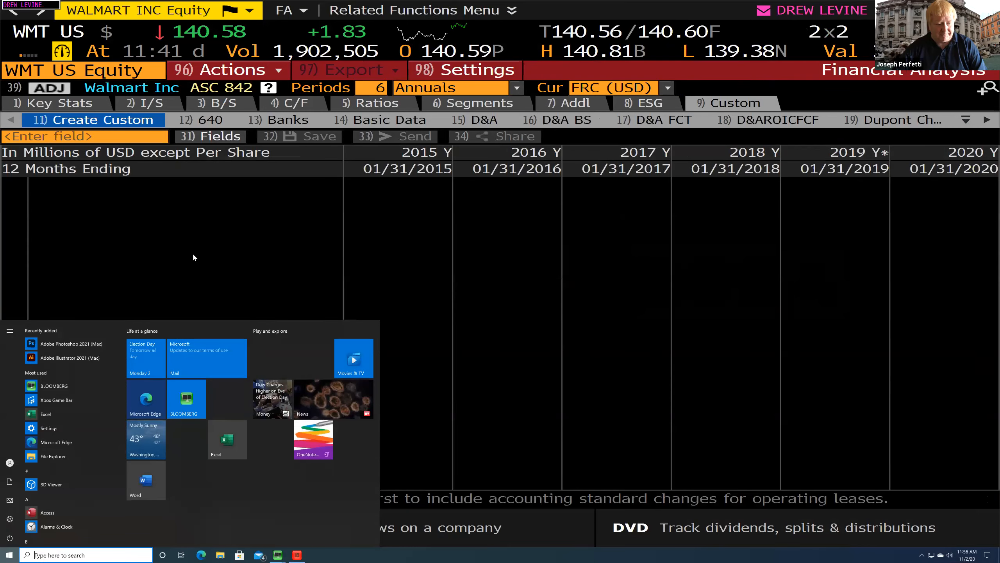
pyautogui.click(193, 255)
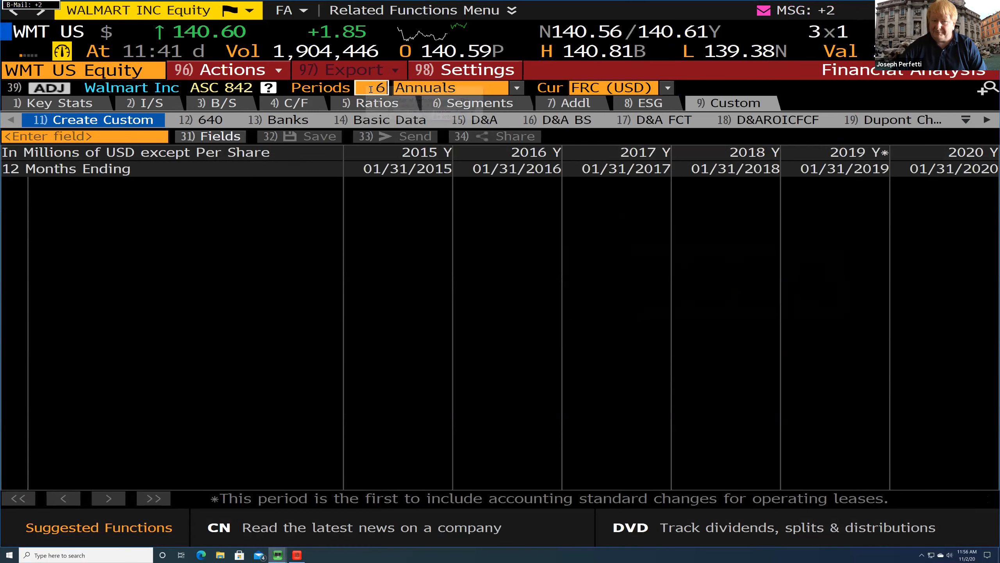
pyautogui.press('super+Tab')
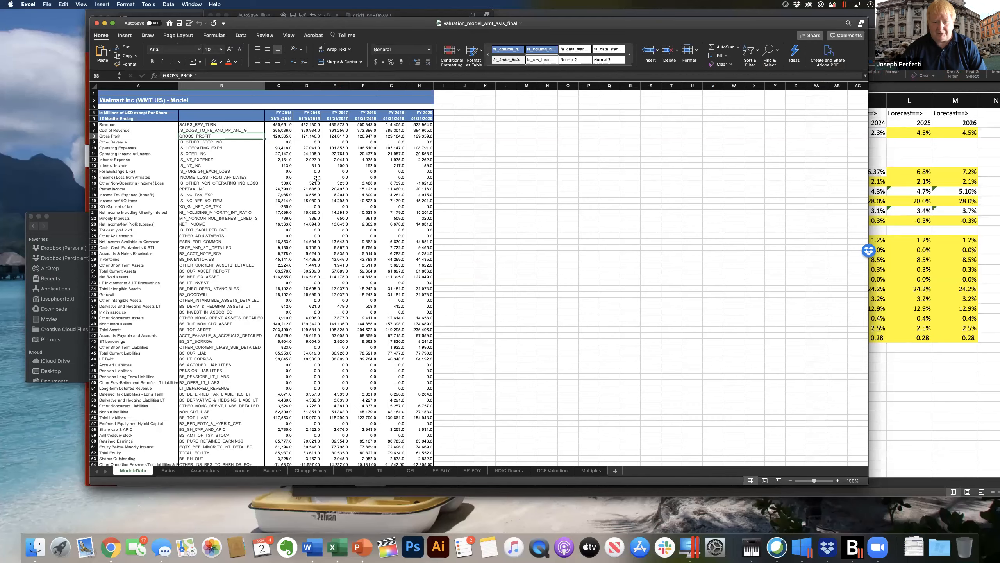
pyautogui.press('super+Tab')
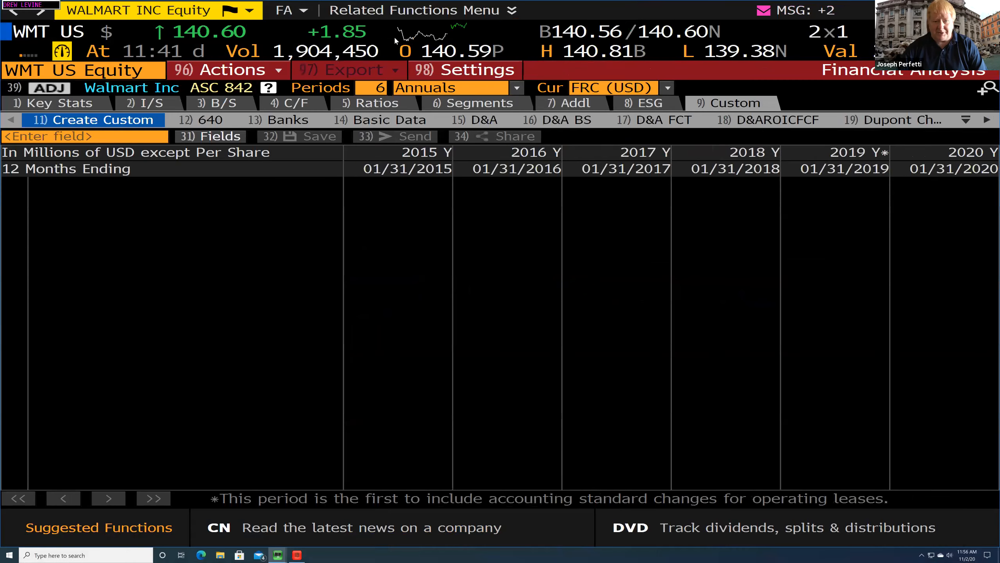
# - Review the template's Fundamentals, Data, Display and Report/Excel settings, and update them with the current choices
pyautogui.click(453, 71)
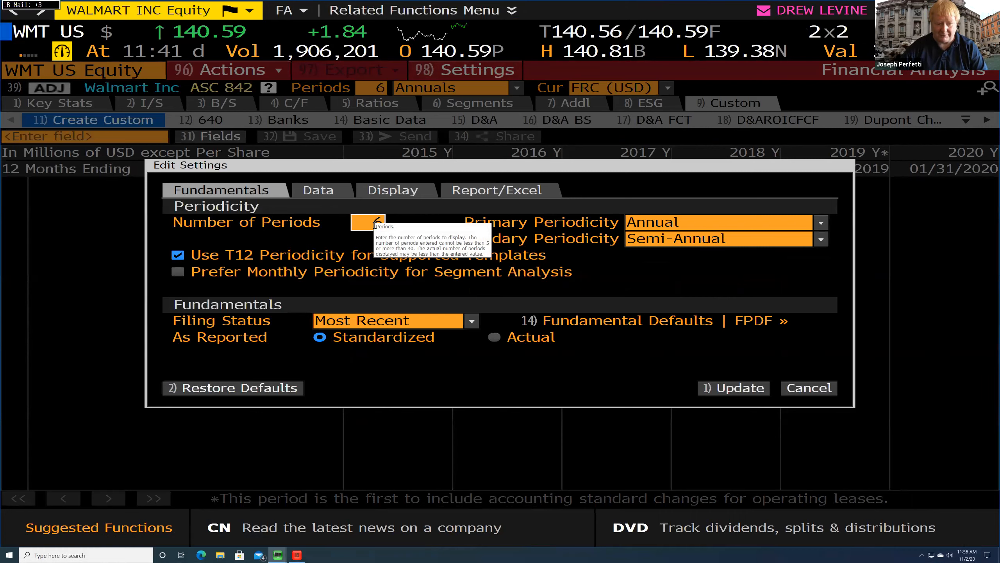
pyautogui.click(335, 194)
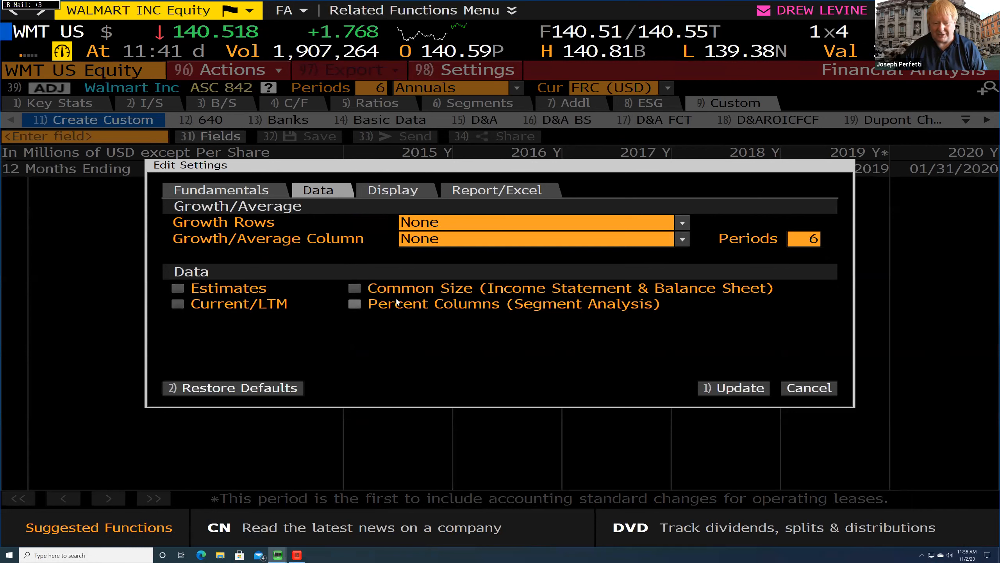
pyautogui.click(412, 196)
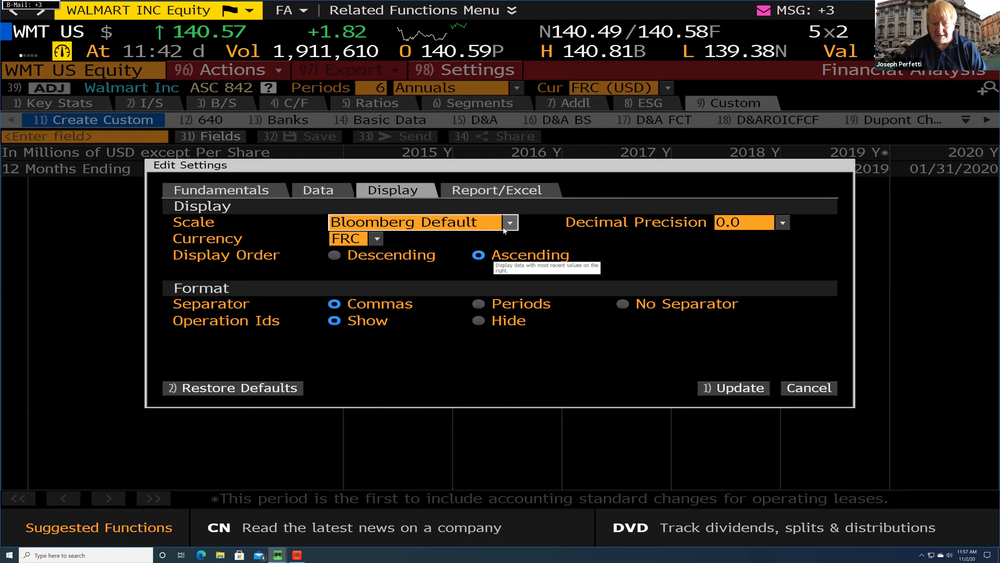
pyautogui.click(449, 191)
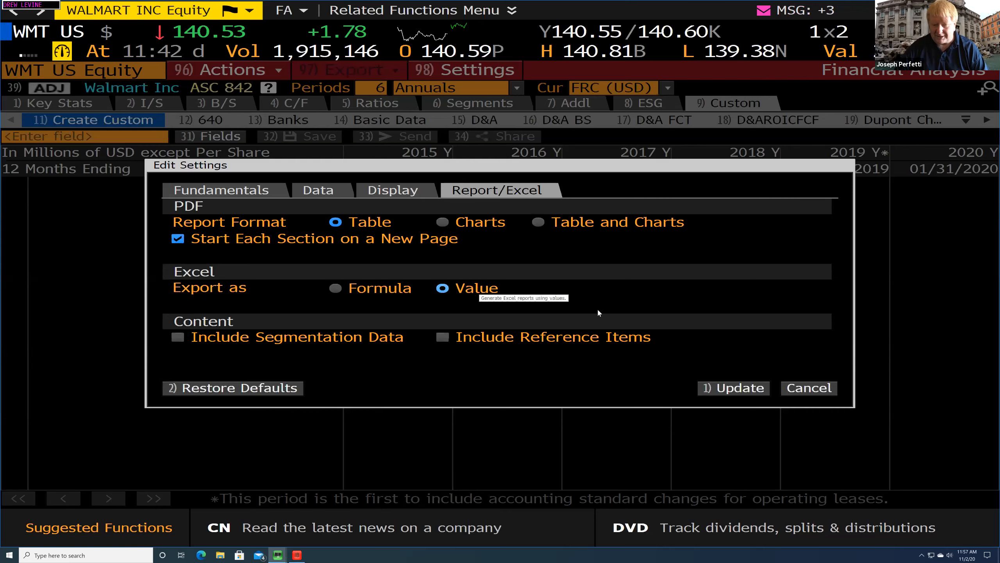
pyautogui.click(733, 387)
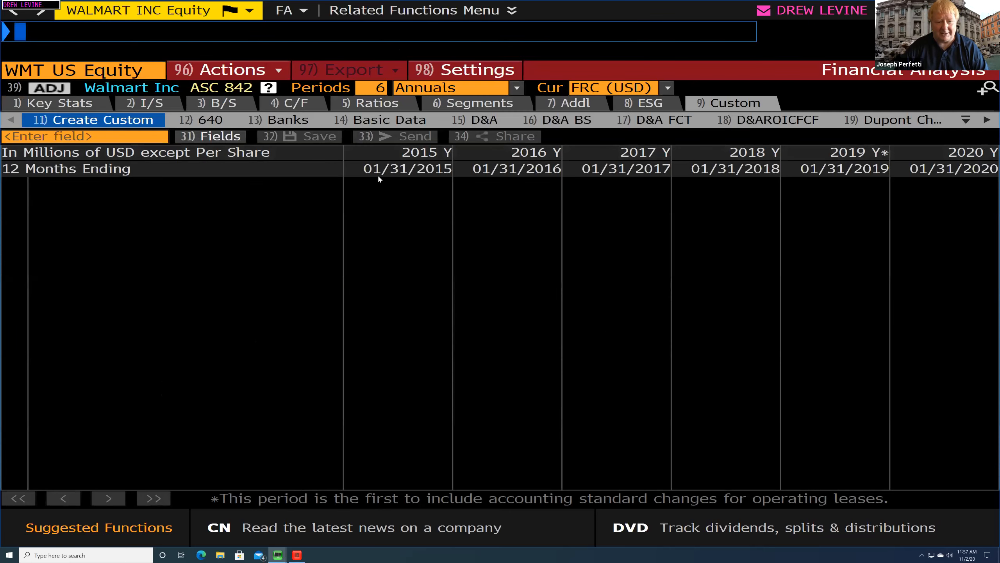
# - Copy SALES_REV_TURN from cell B6 of the Model-Data sheet and add it to the Bloomberg custom template as the Revenue field
pyautogui.click(67, 135)
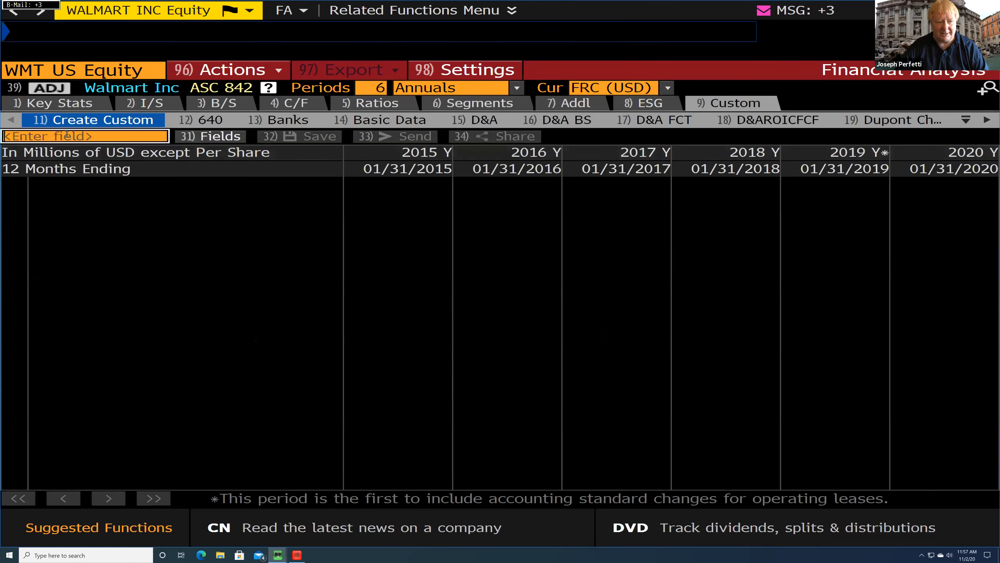
pyautogui.hotkey('ctrl', 'Left')
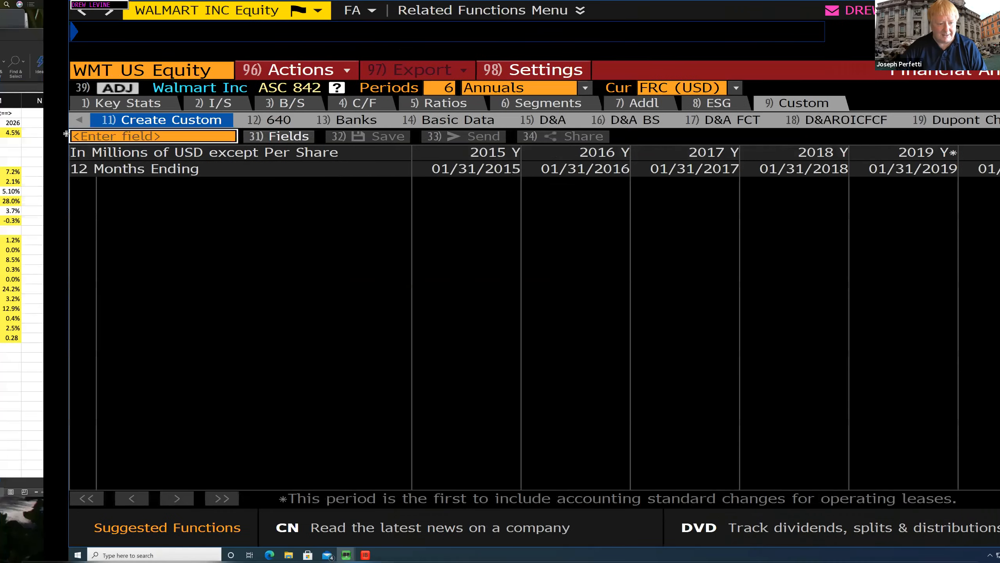
pyautogui.click(204, 126)
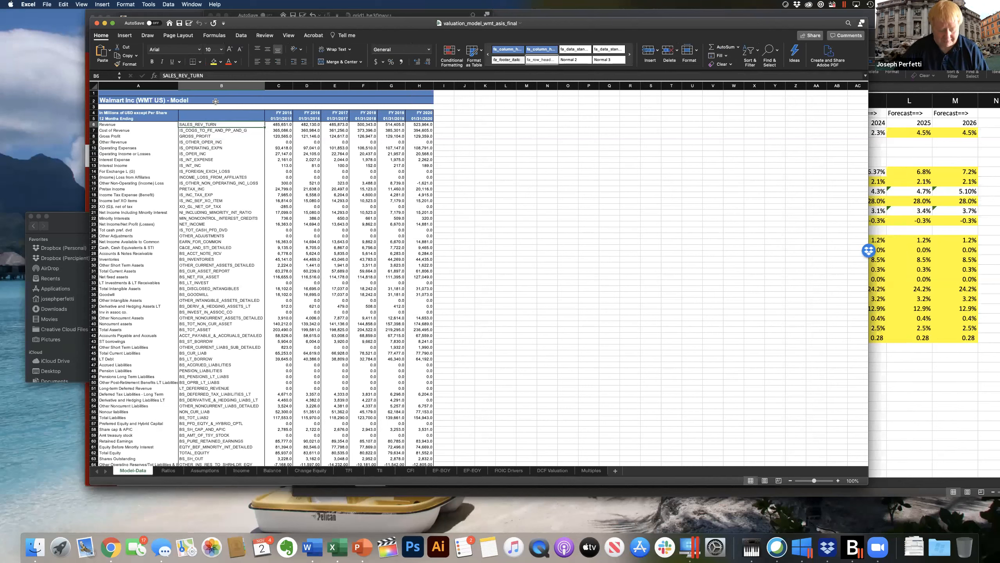
pyautogui.press('super+c')
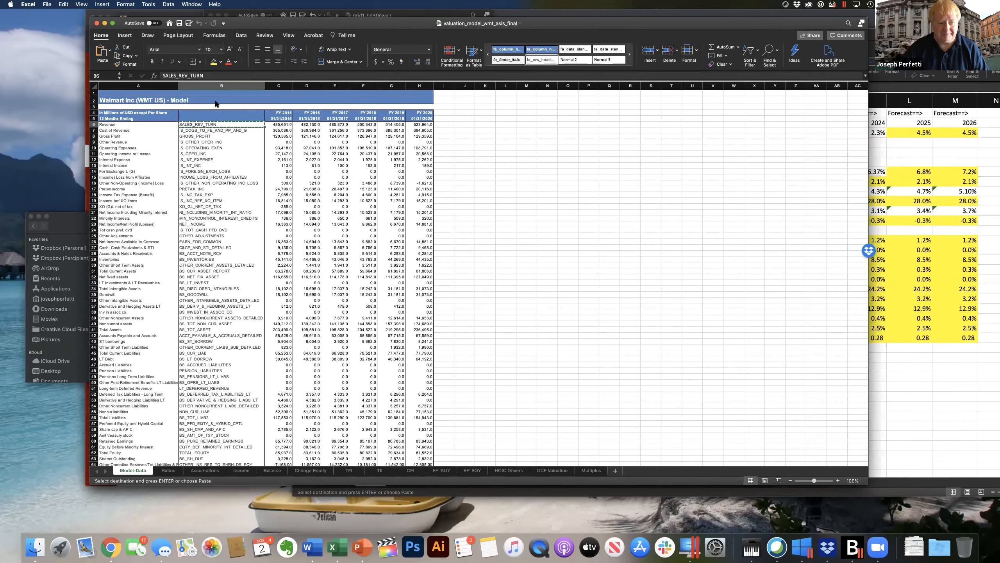
pyautogui.press('super+Tab')
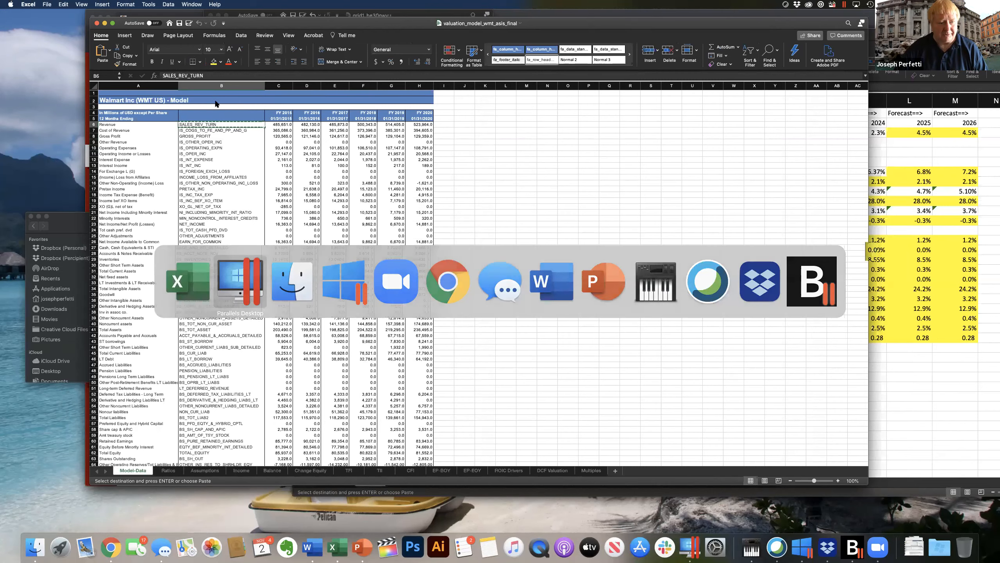
pyautogui.click(86, 131)
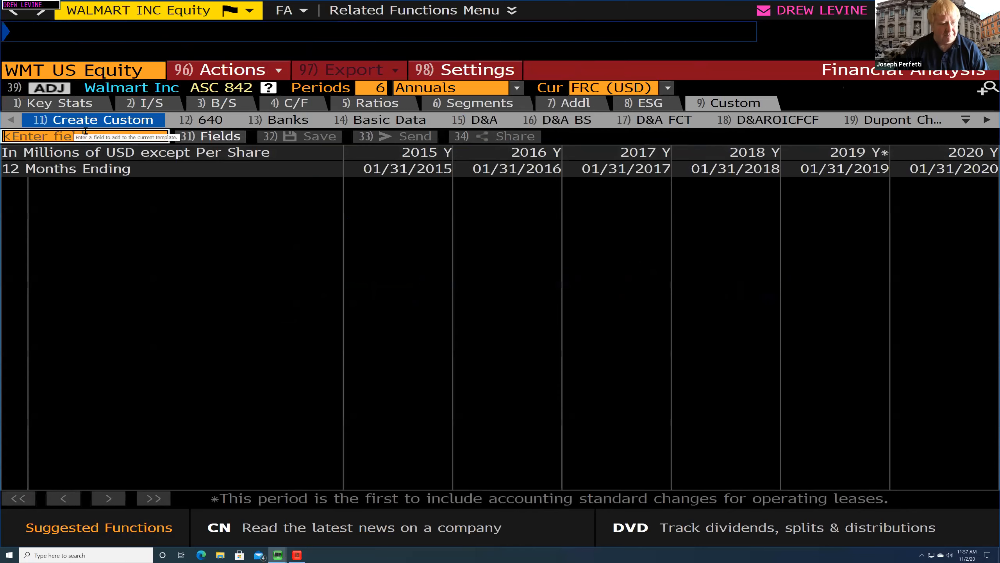
pyautogui.press('super+v')
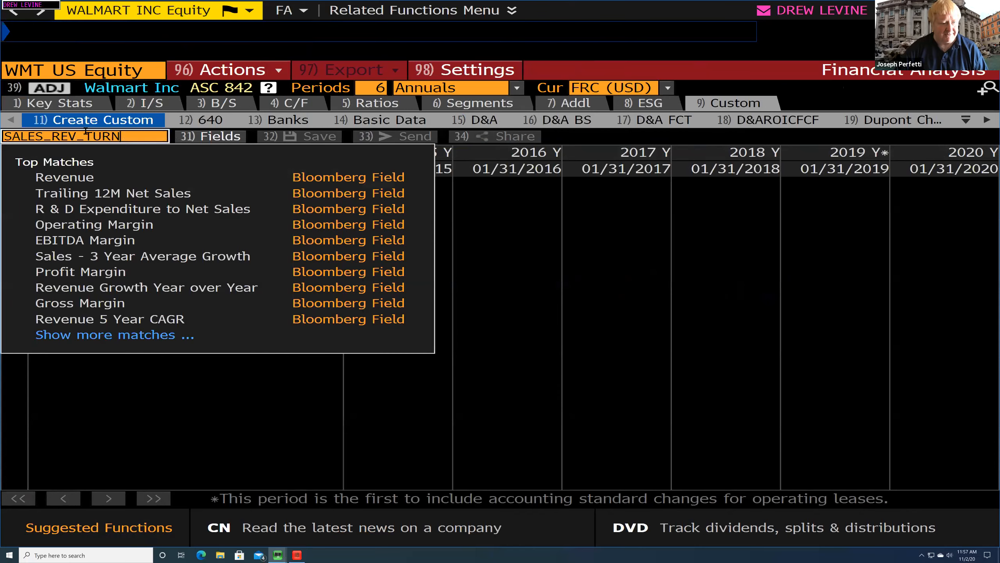
pyautogui.click(90, 180)
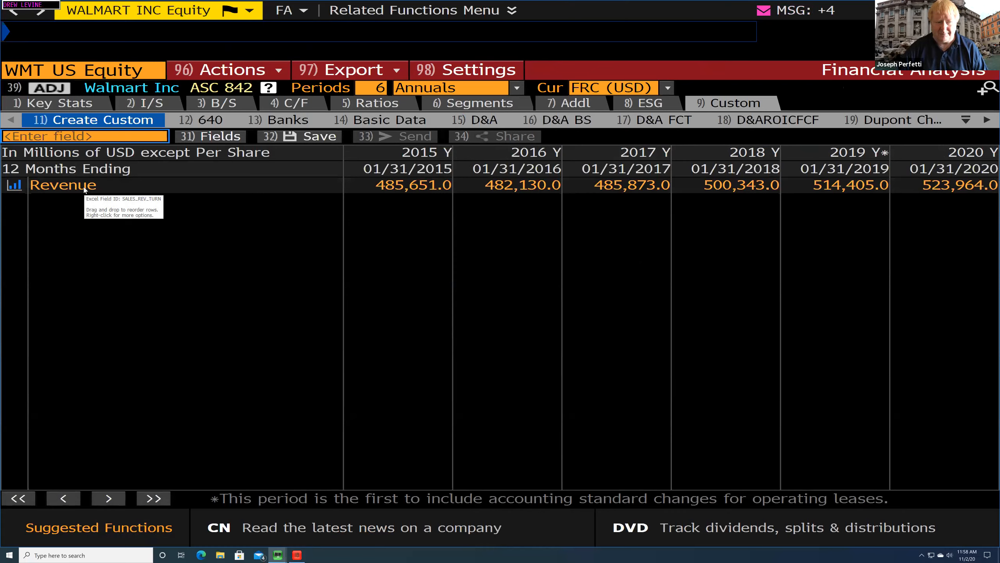
# - Copy IS_COGS_TO_FE_AND_PP_AND_G from cell B7 in Excel and add it to the Bloomberg template as Cost of Revenue
pyautogui.hotkey('ctrl', 'Left')
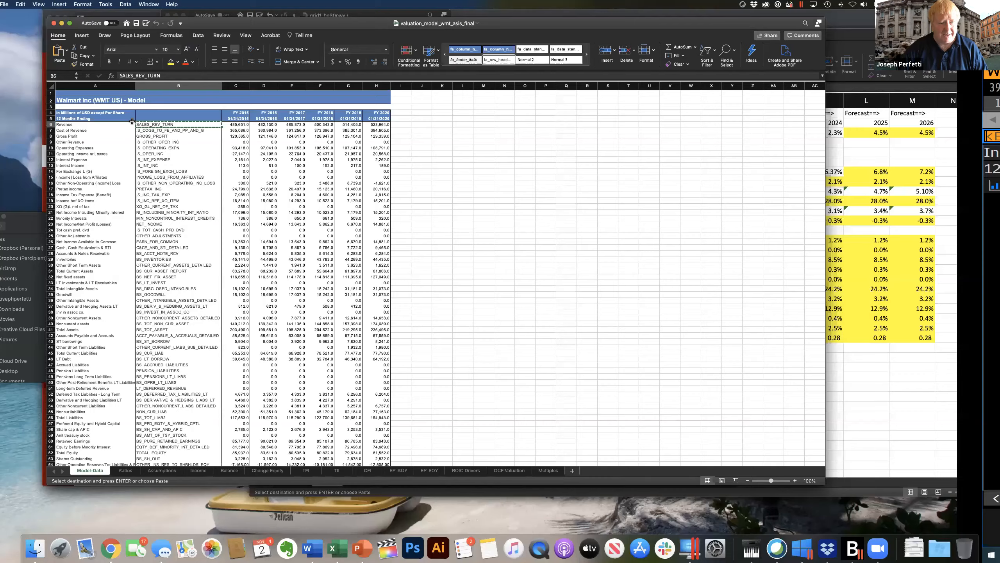
pyautogui.click(183, 130)
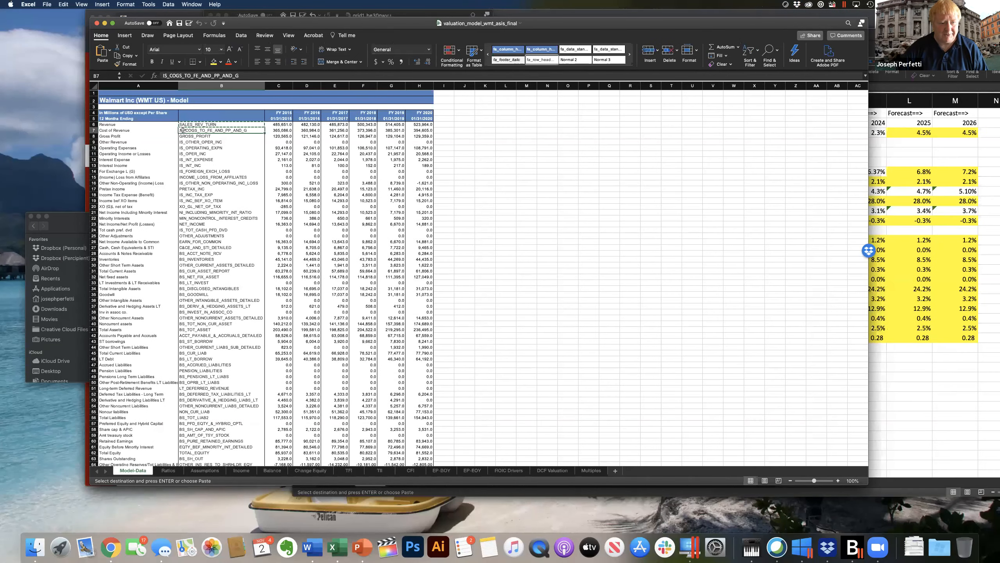
pyautogui.press('super+c')
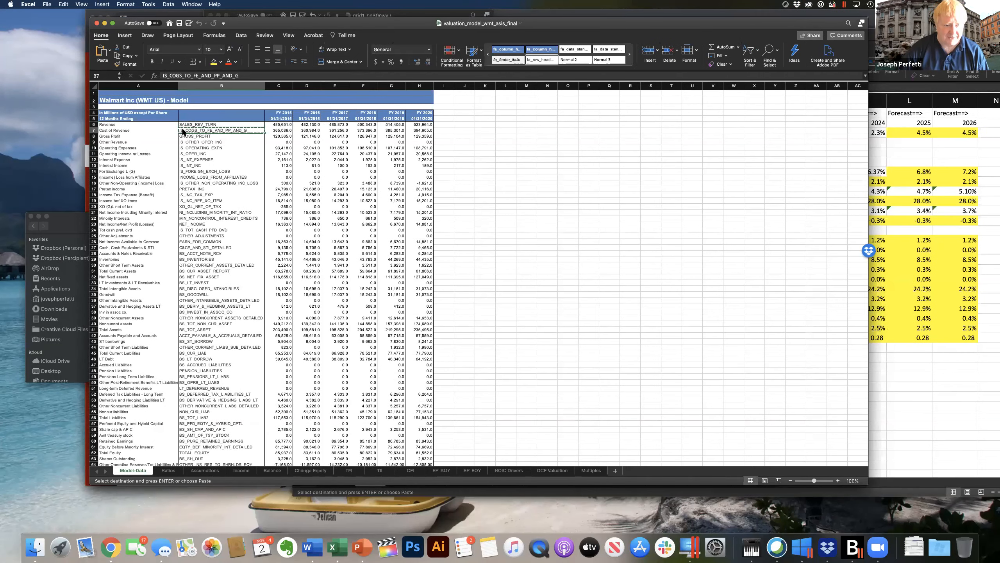
pyautogui.press('super+Tab')
pyautogui.click(155, 132)
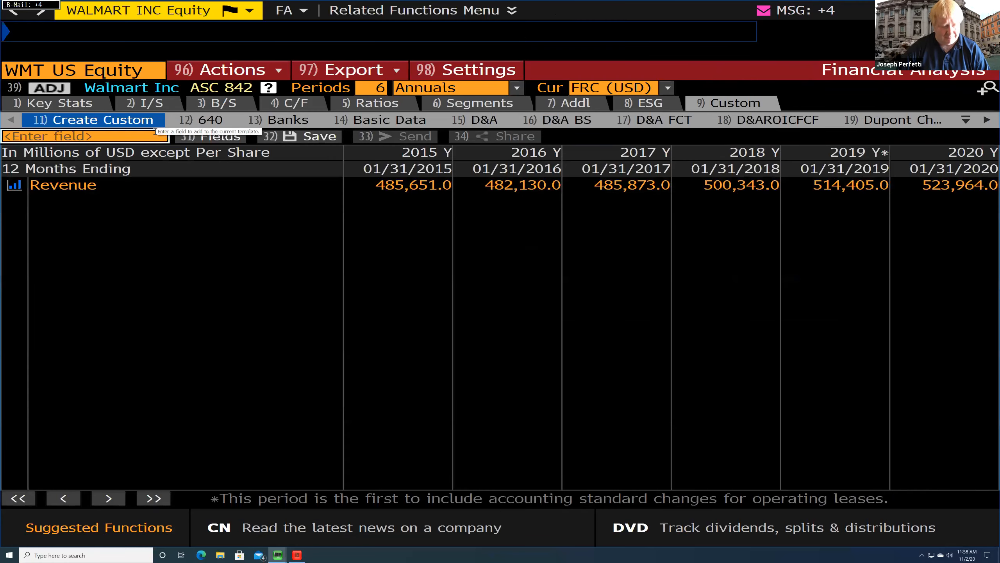
pyautogui.press('super+v')
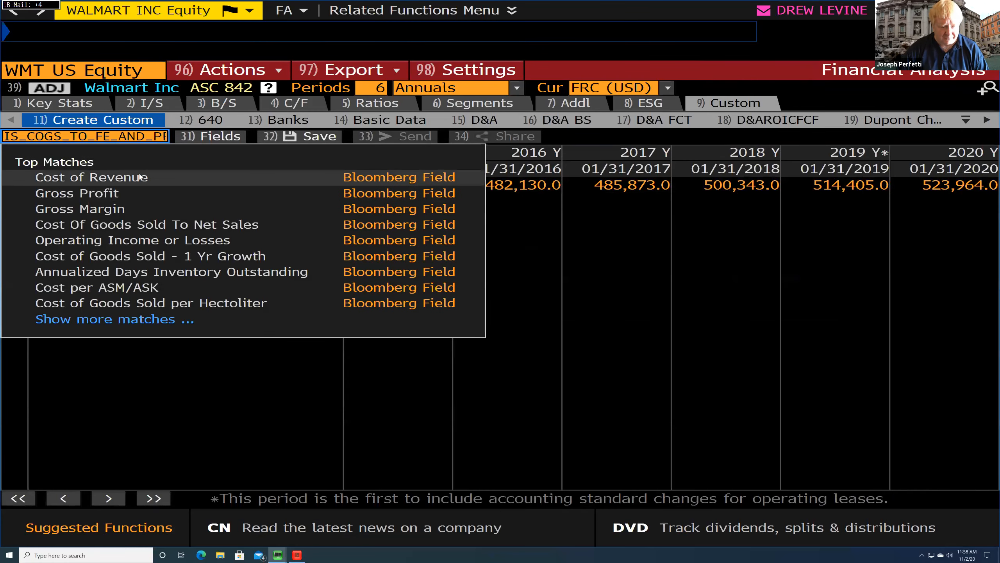
pyautogui.click(139, 174)
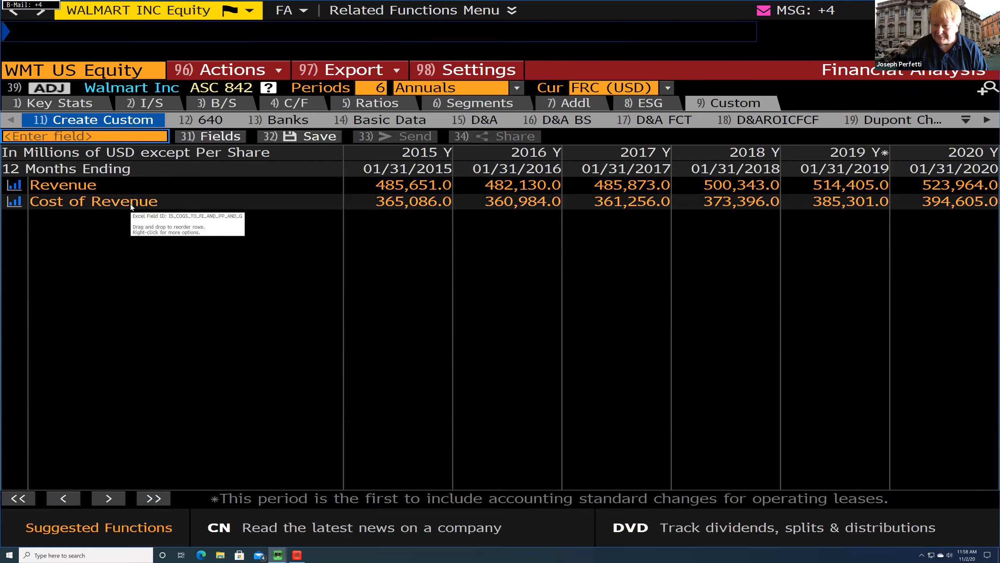
# - Look through the remaining field IDs in the Model-Data sheet in Excel, and return to the Bloomberg template
pyautogui.press('super+Tab')
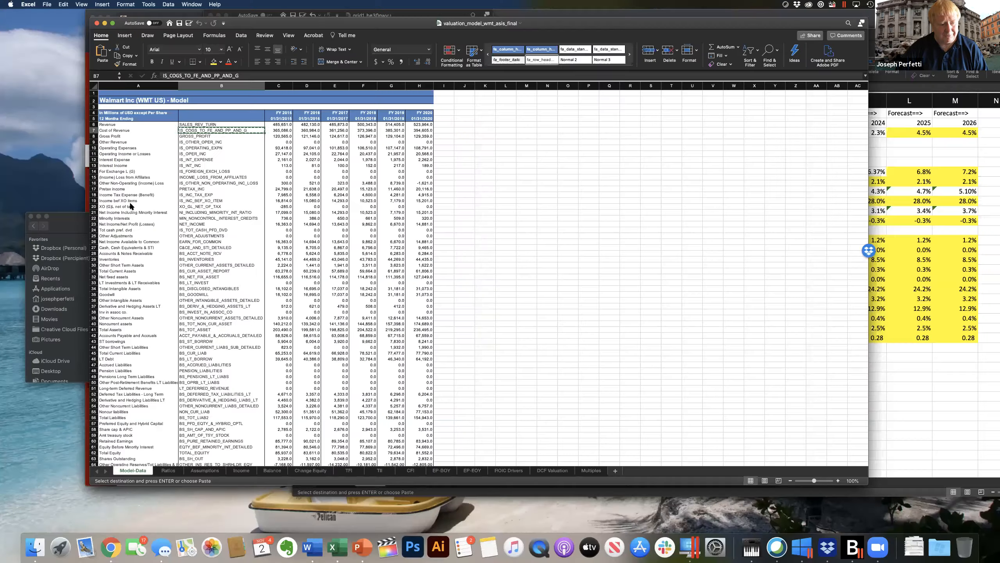
pyautogui.scroll(-10, 297, 327)
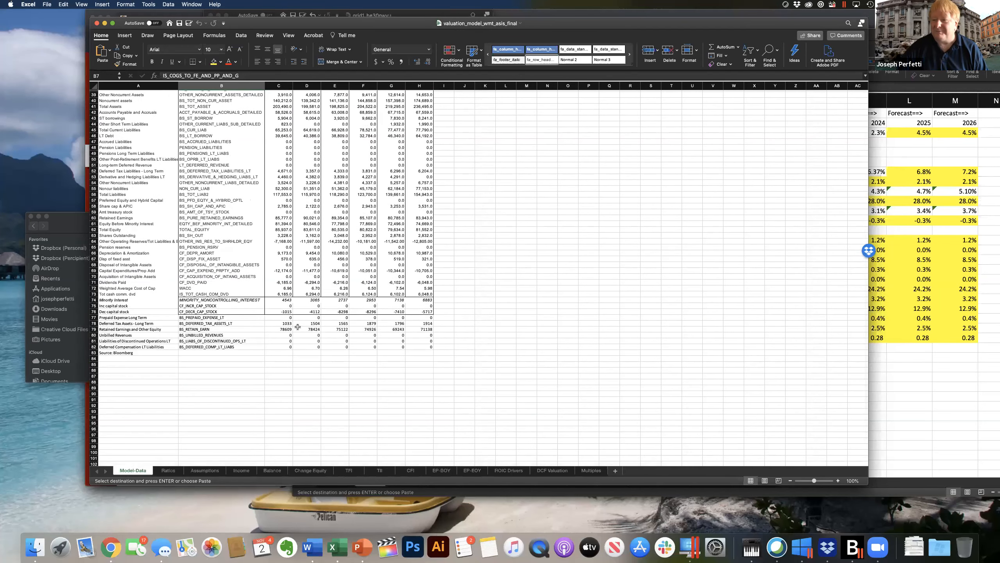
pyautogui.scroll(10, 298, 326)
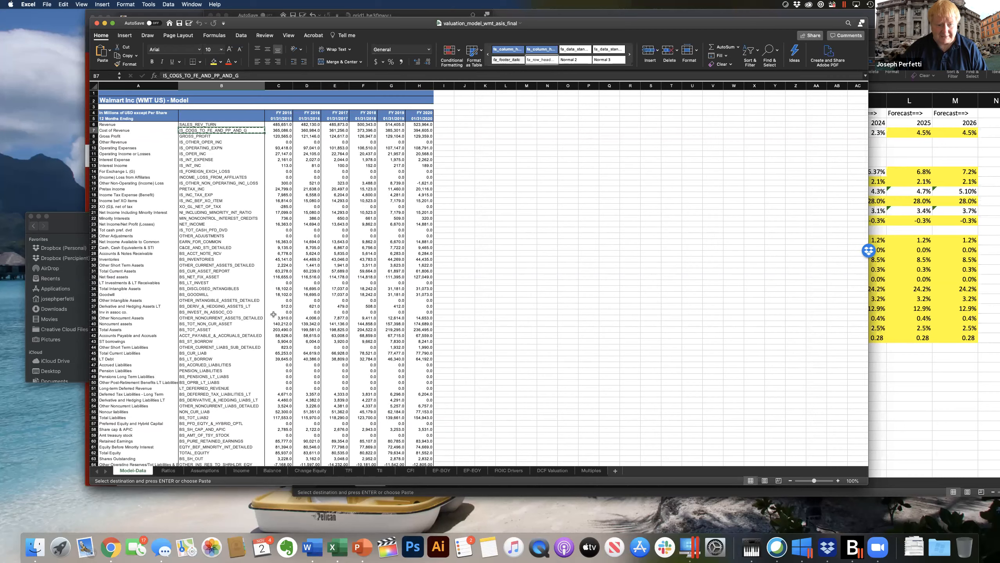
pyautogui.press('super+Tab')
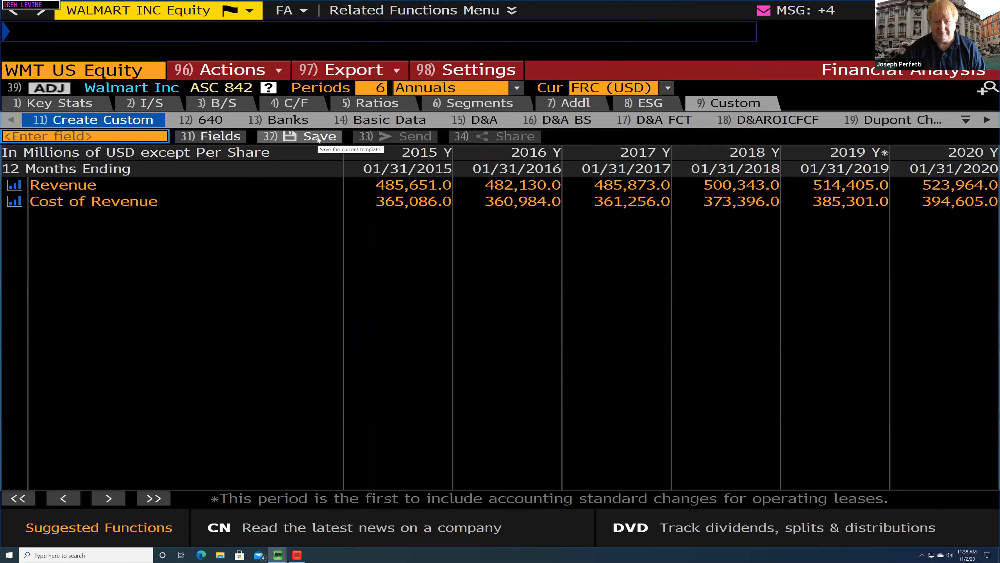
# - Open the saved custom template Model, discarding the unsaved changes to the new template
pyautogui.click(964, 123)
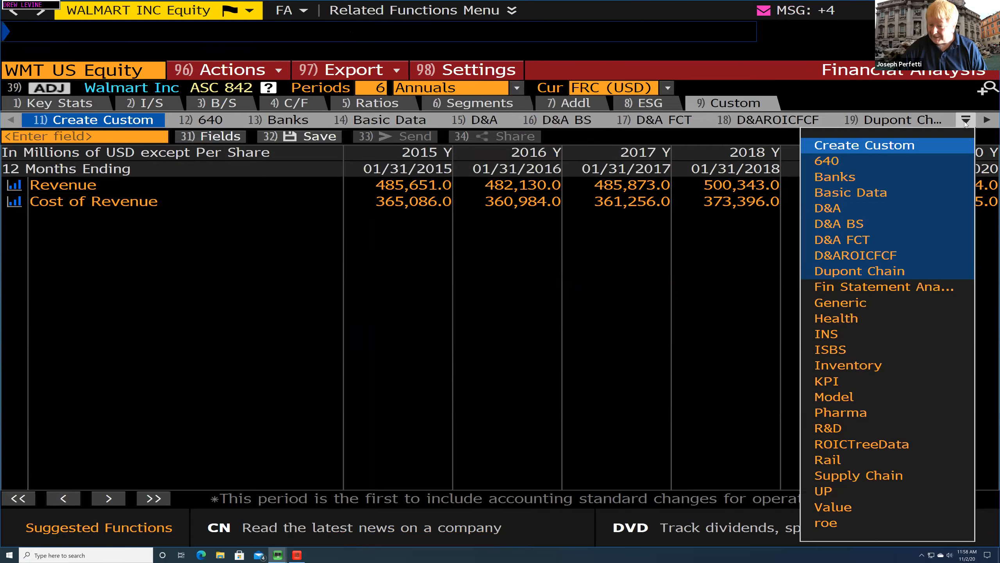
pyautogui.click(864, 397)
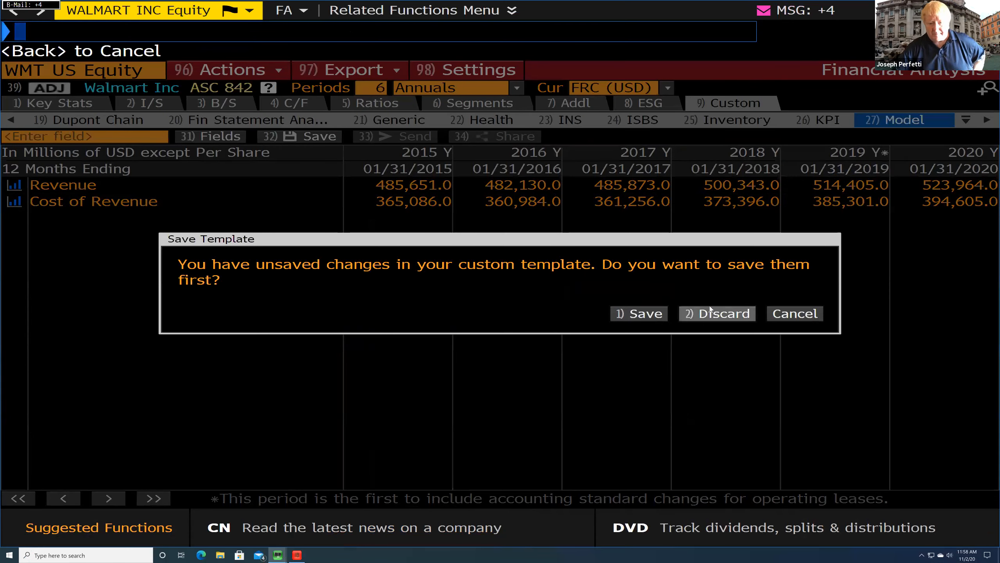
pyautogui.click(712, 314)
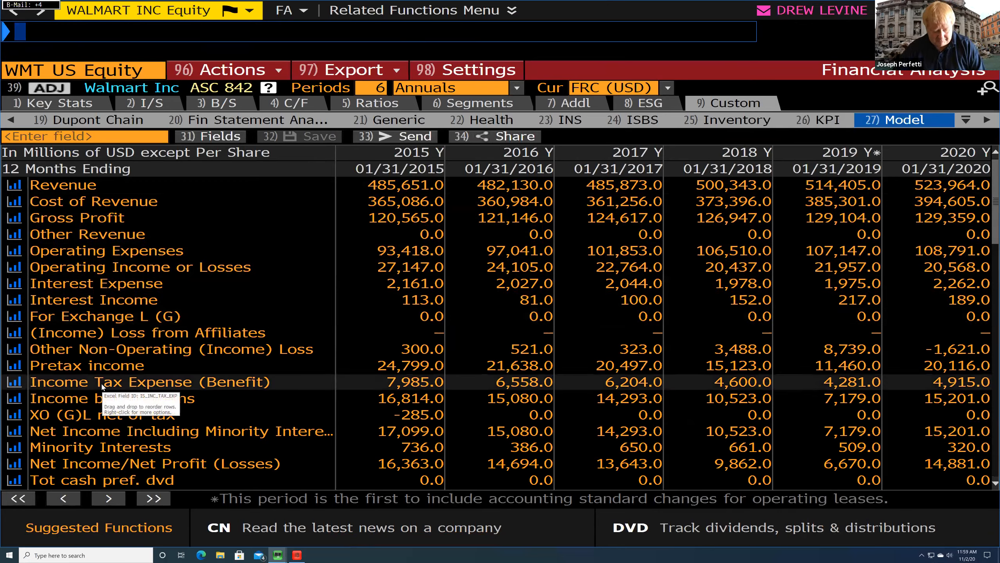
# - Compare the line items and values of the Bloomberg Model template with the Model-Data sheet in Excel
pyautogui.hotkey('ctrl', 'Left')
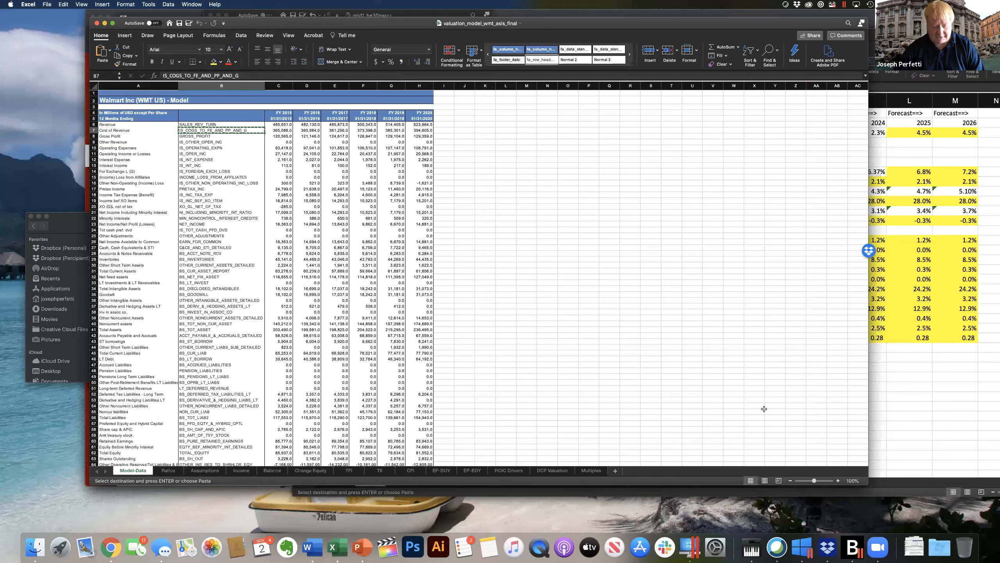
pyautogui.press('super+Tab')
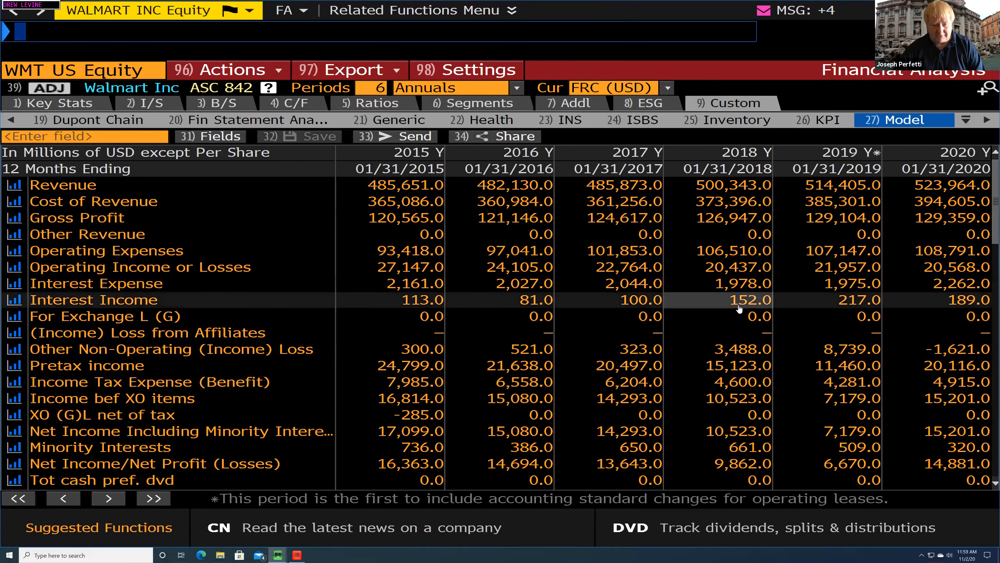
pyautogui.press('super+Tab')
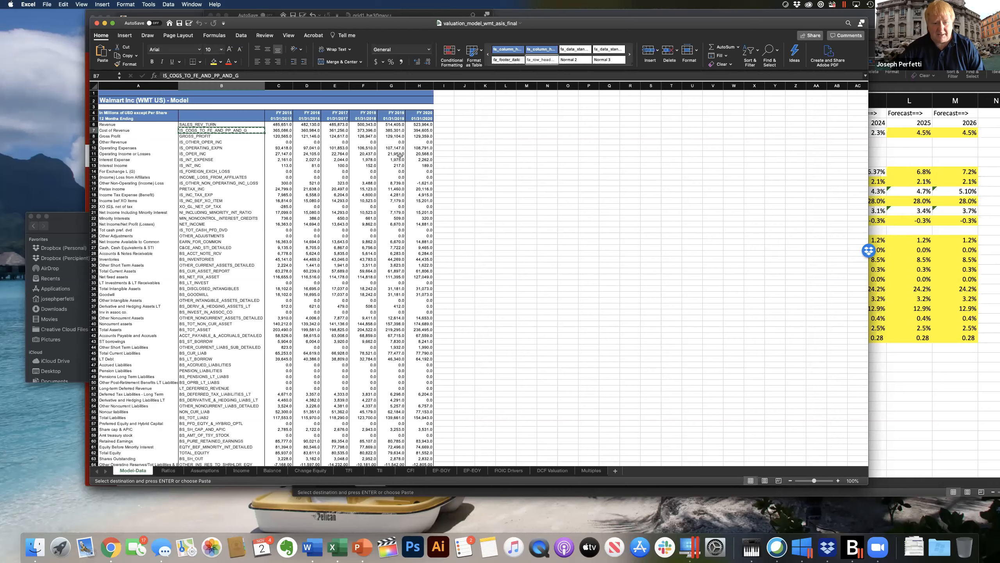
pyautogui.press('super+Tab')
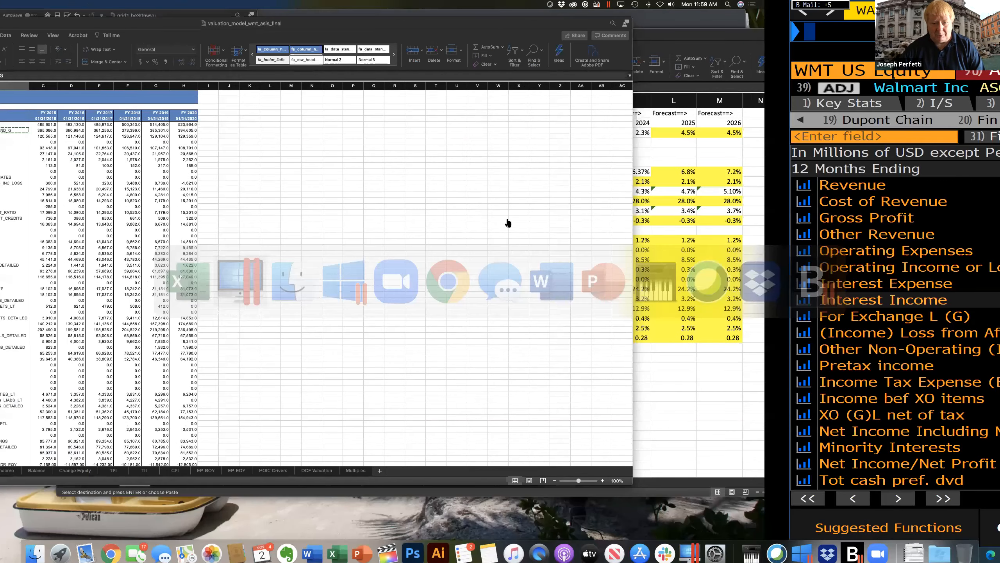
pyautogui.press('super+Tab')
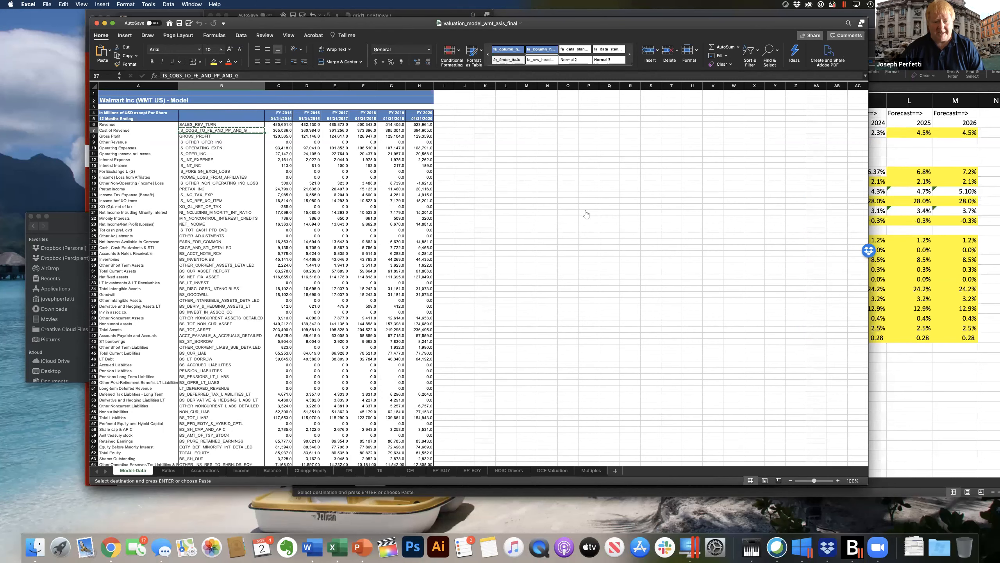
pyautogui.press('super+Tab')
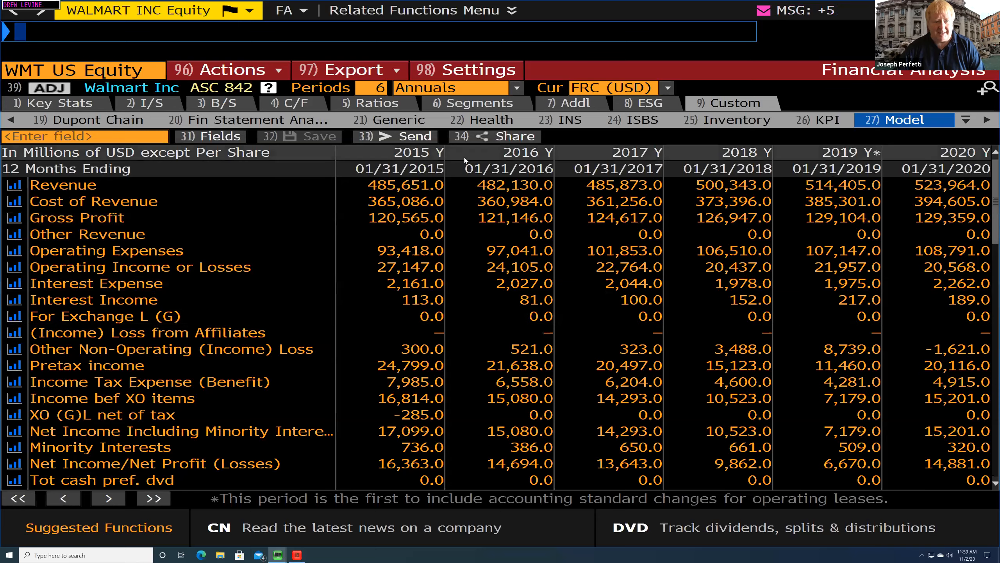
# - Export the Walmart data of the Model template to Excel
pyautogui.click(370, 69)
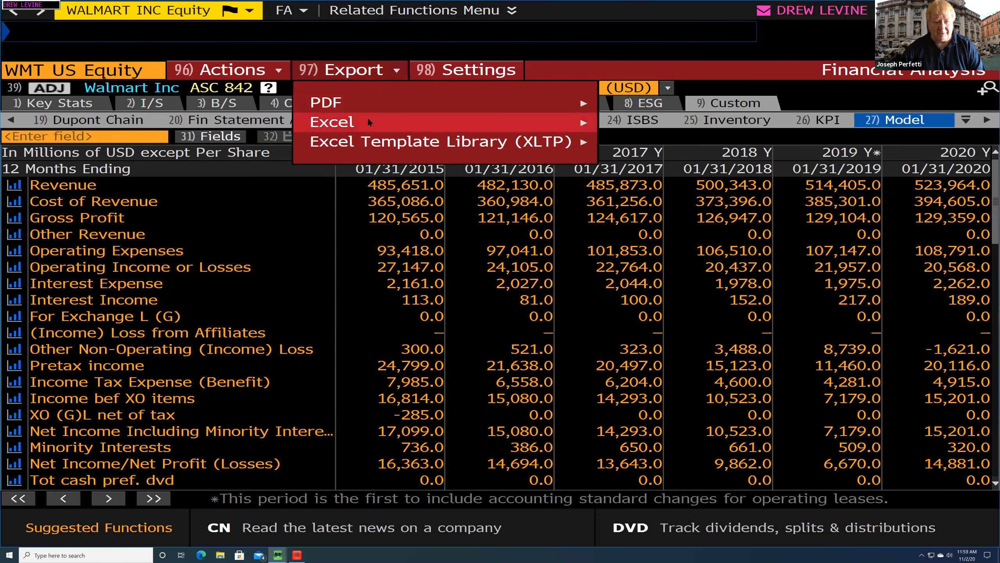
pyautogui.moveTo(368, 118)
pyautogui.click(716, 121)
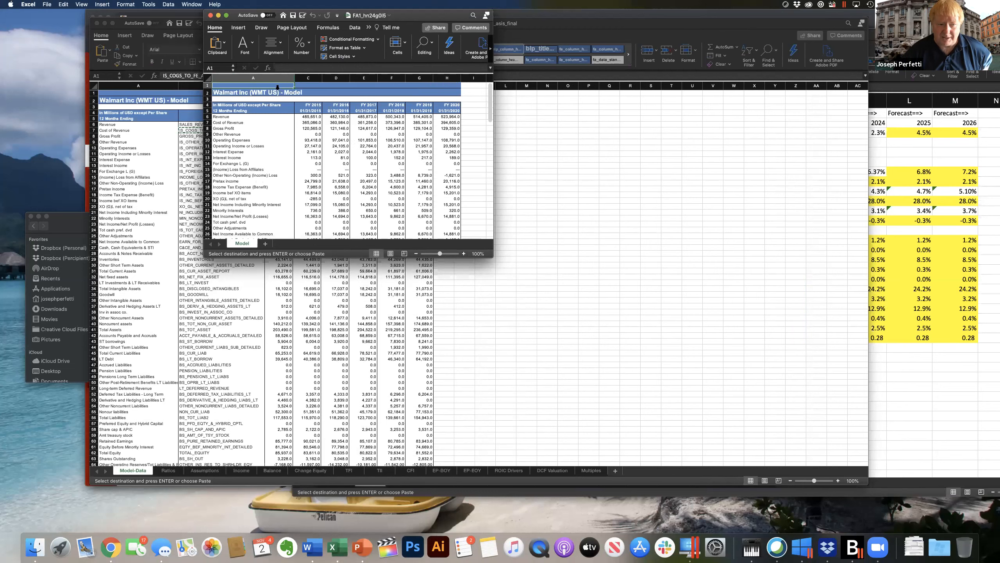
# - Unhide column B with the Bloomberg field IDs in the exported Model sheet and widen it
pyautogui.click(300, 77)
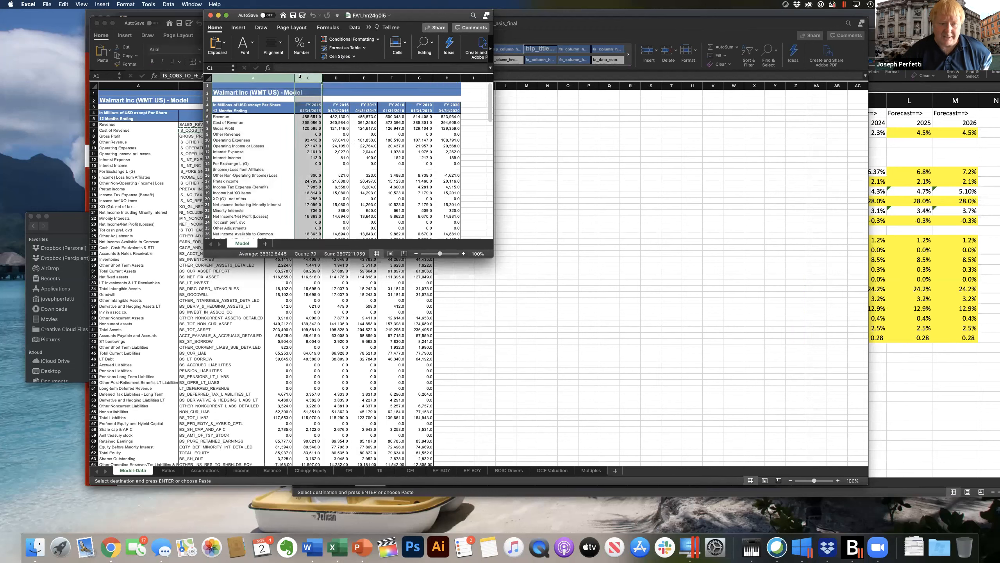
pyautogui.keyDown('shift'); pyautogui.click(278, 78); pyautogui.keyUp('shift')
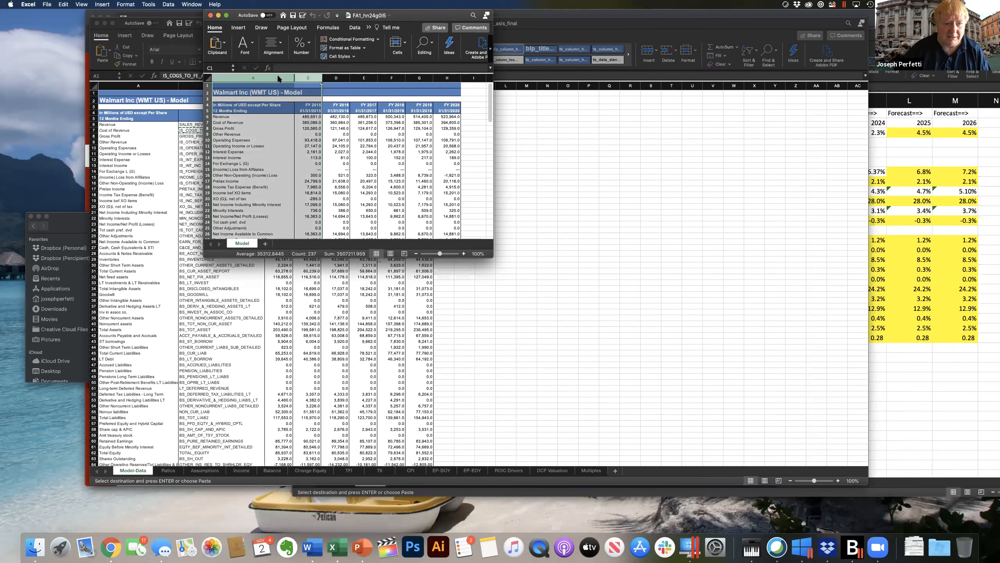
pyautogui.rightClick(278, 78)
pyautogui.click(304, 167)
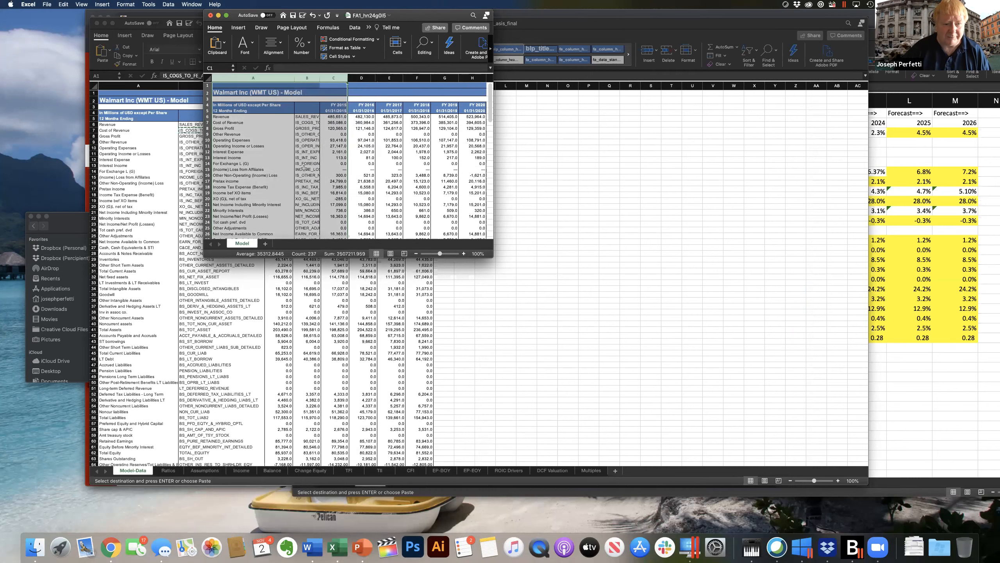
pyautogui.click(404, 170)
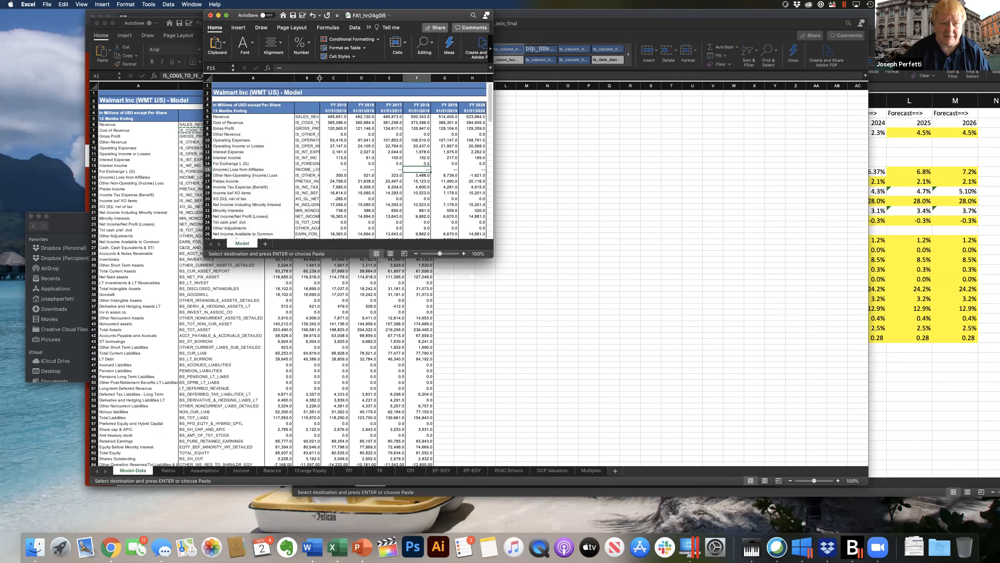
pyautogui.moveTo(318, 78); pyautogui.dragTo(356, 78)
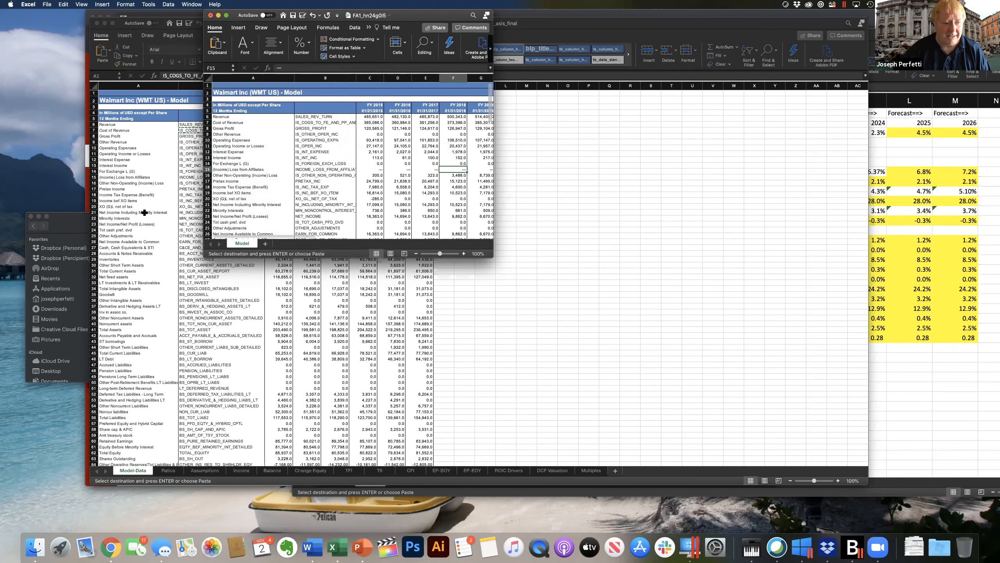
# - Move the valuation_model_wmt_asis_final window clear of the exported Model workbook, and enlarge the exported workbook's window
pyautogui.click(144, 213)
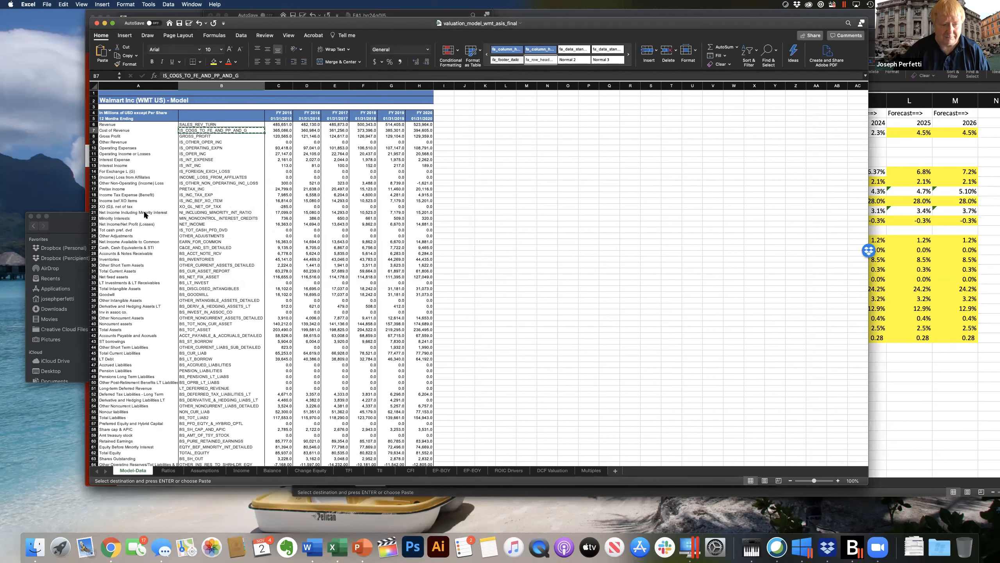
pyautogui.press('super+Tab')
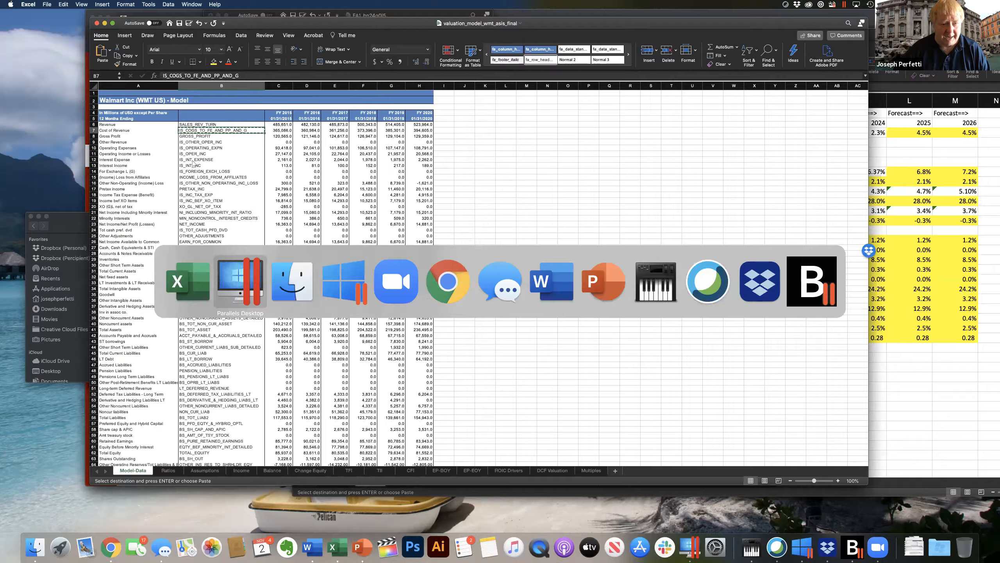
pyautogui.press('super+Tab')
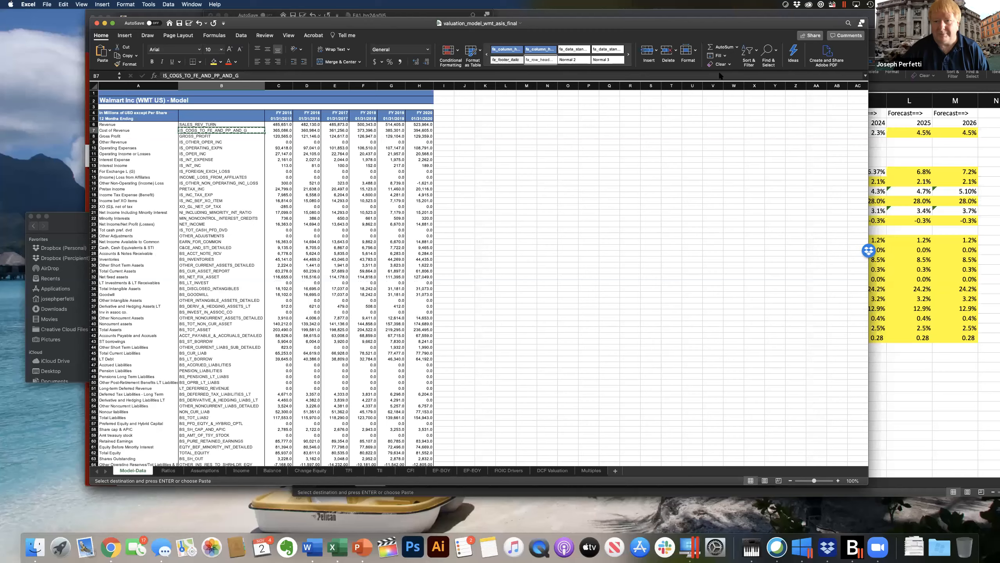
pyautogui.moveTo(429, 24); pyautogui.dragTo(458, 123)
pyautogui.click(427, 101)
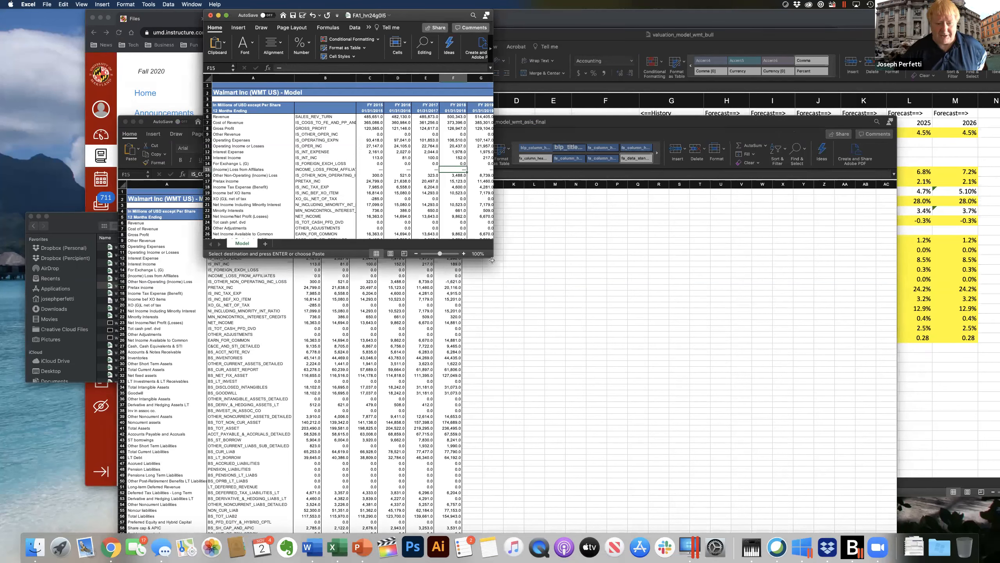
pyautogui.moveTo(543, 290); pyautogui.dragTo(735, 482)
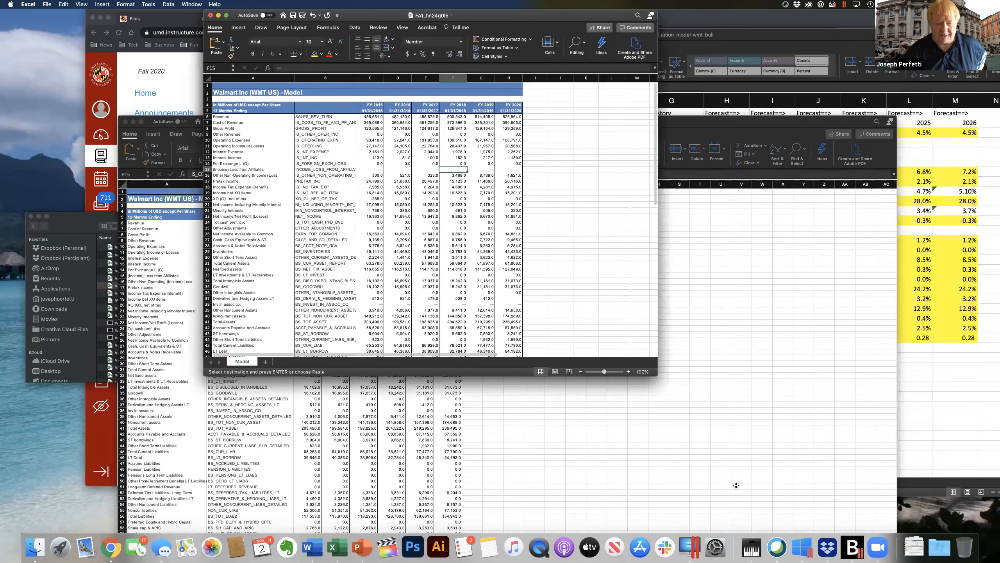
# - Check the exported Model sheet down to its last rows against the Model-Data sheet, and shift its window to uncover the valuation workbook
pyautogui.click(735, 487)
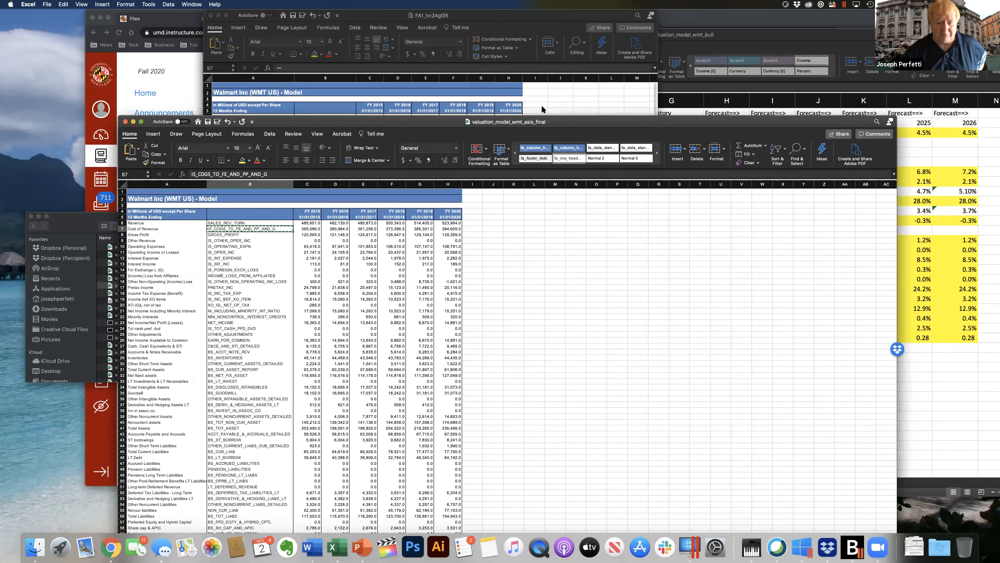
pyautogui.click(540, 105)
pyautogui.scroll(-15, 533, 217)
pyautogui.scroll(1, 533, 217)
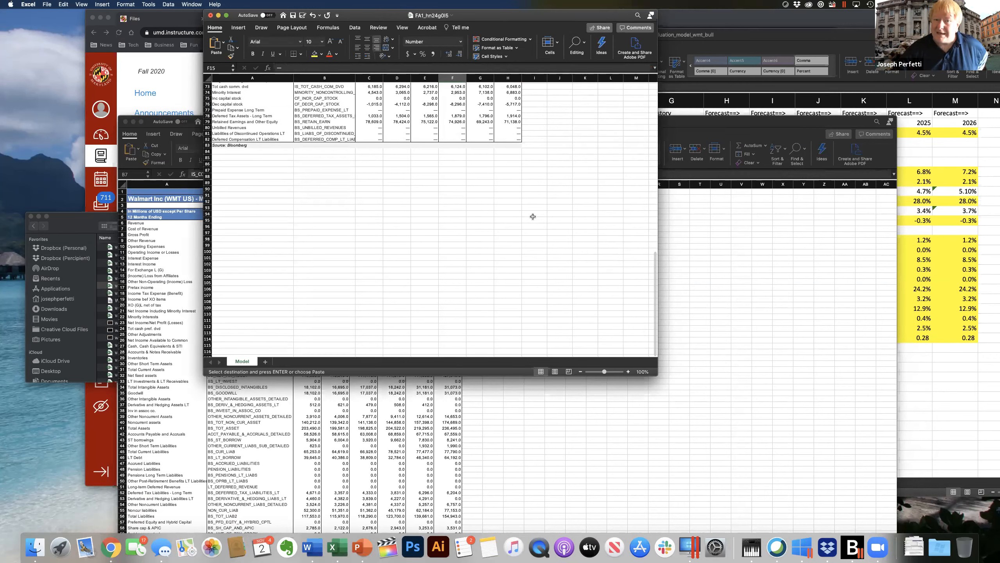
pyautogui.moveTo(537, 17); pyautogui.dragTo(608, 68)
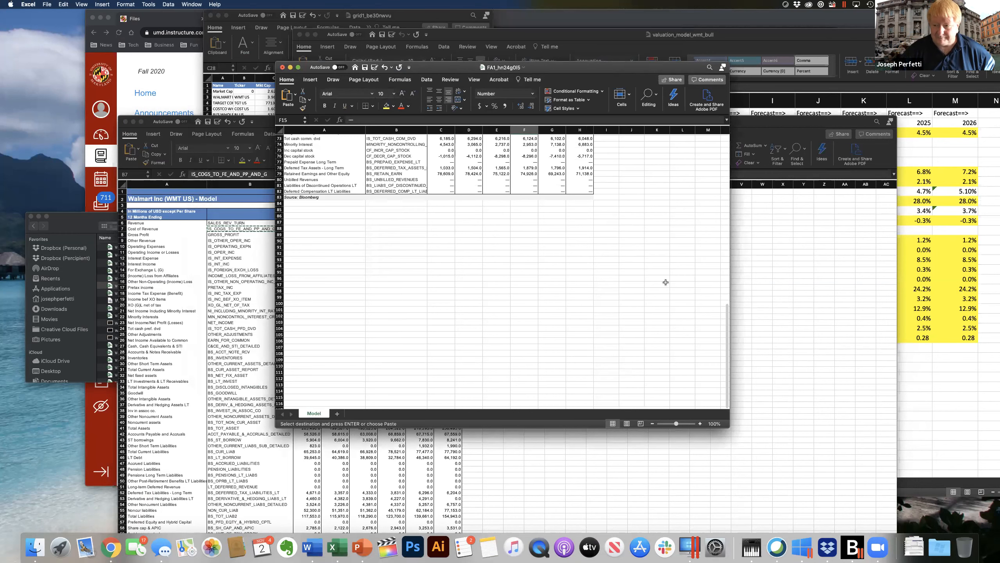